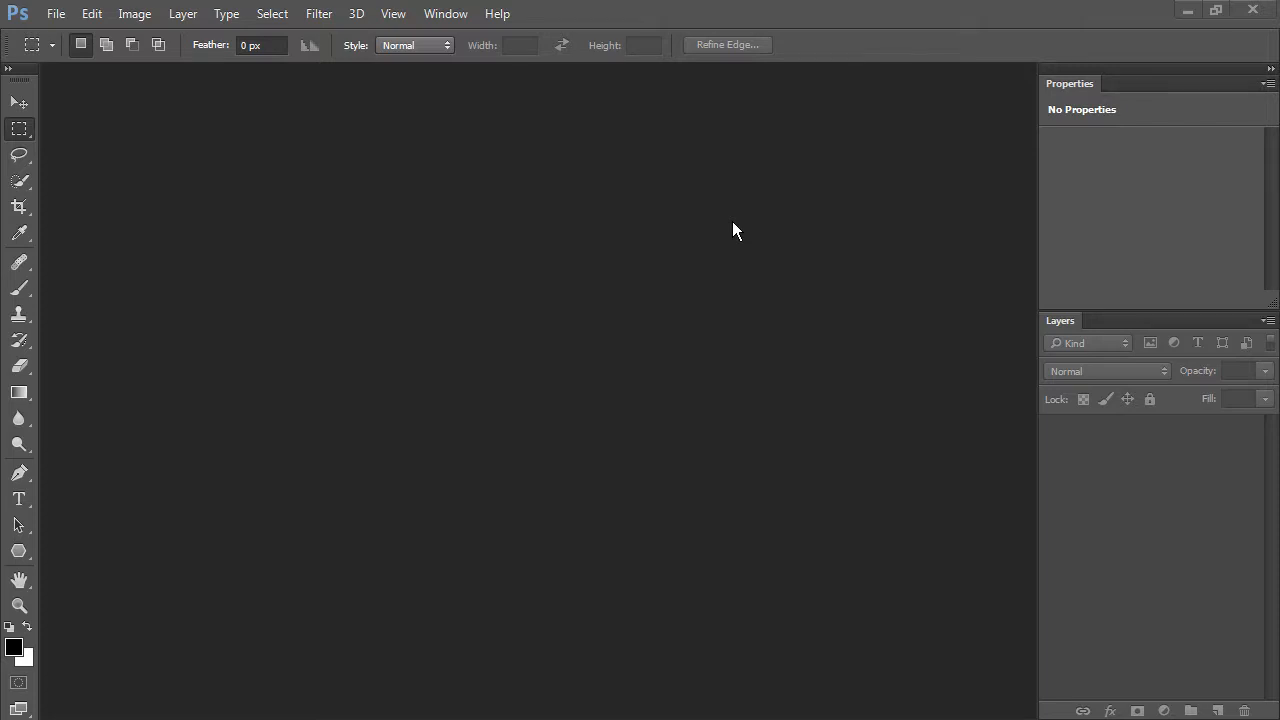
- Open fuselage_layers.psd from the project's photoshop folder
{"action": "left_click", "coordinate": [56, 13]}
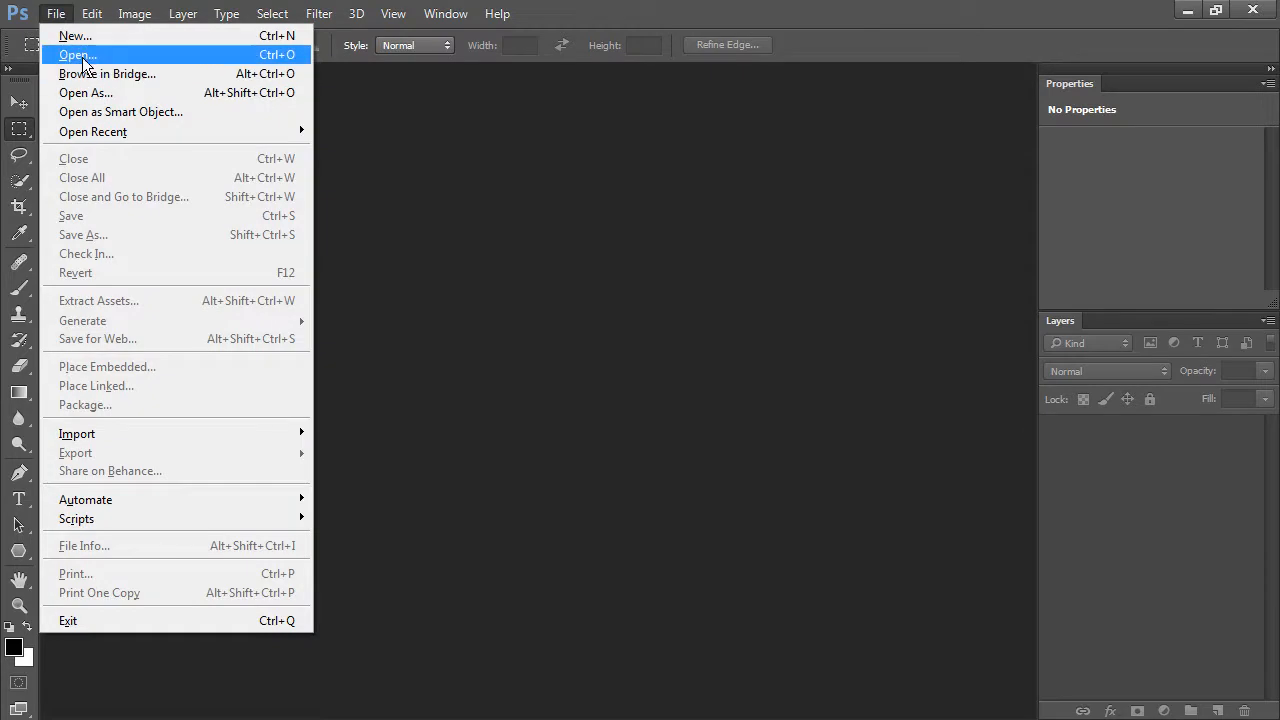
{"action": "left_click", "coordinate": [82, 55]}
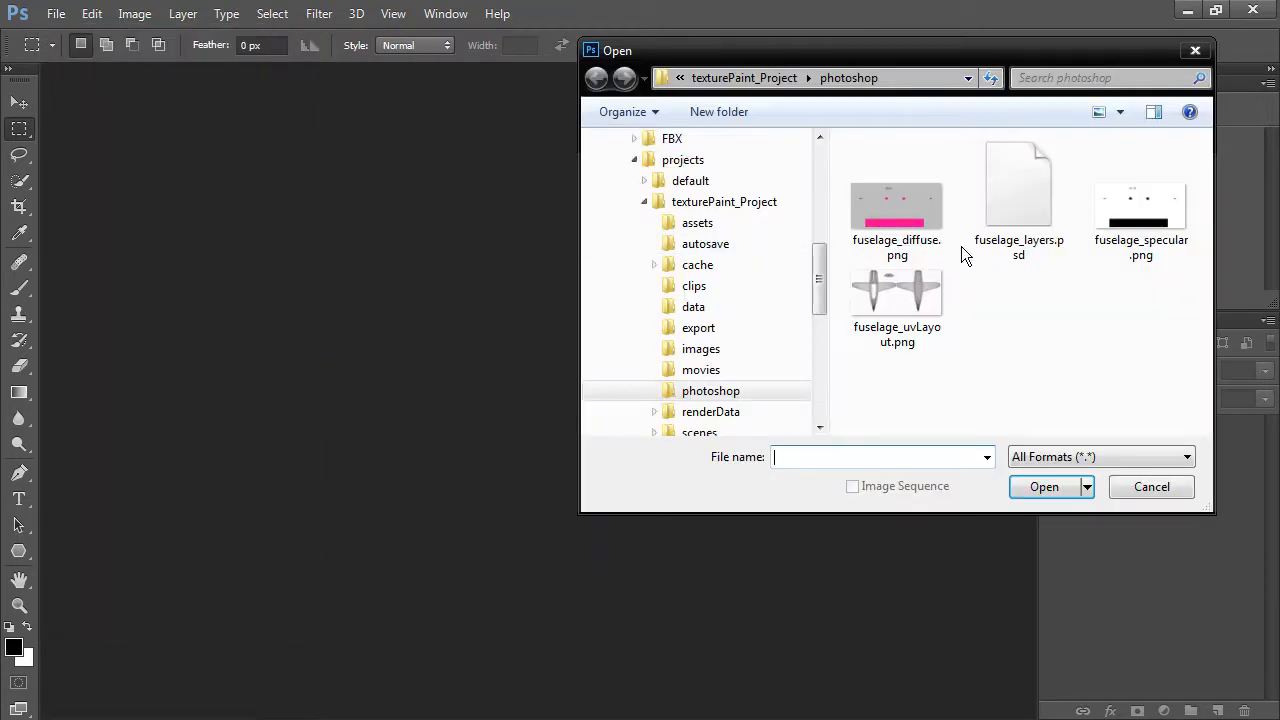
{"action": "left_click", "coordinate": [1045, 220]}
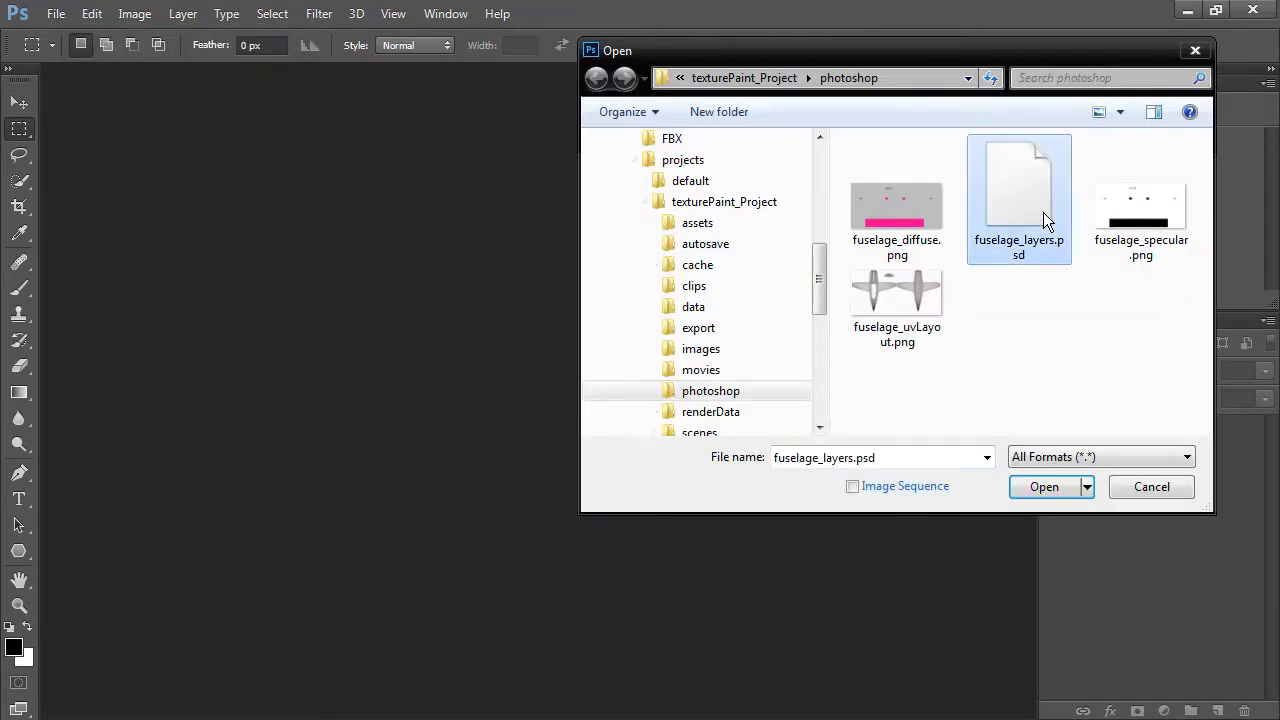
{"action": "left_click", "coordinate": [1045, 487]}
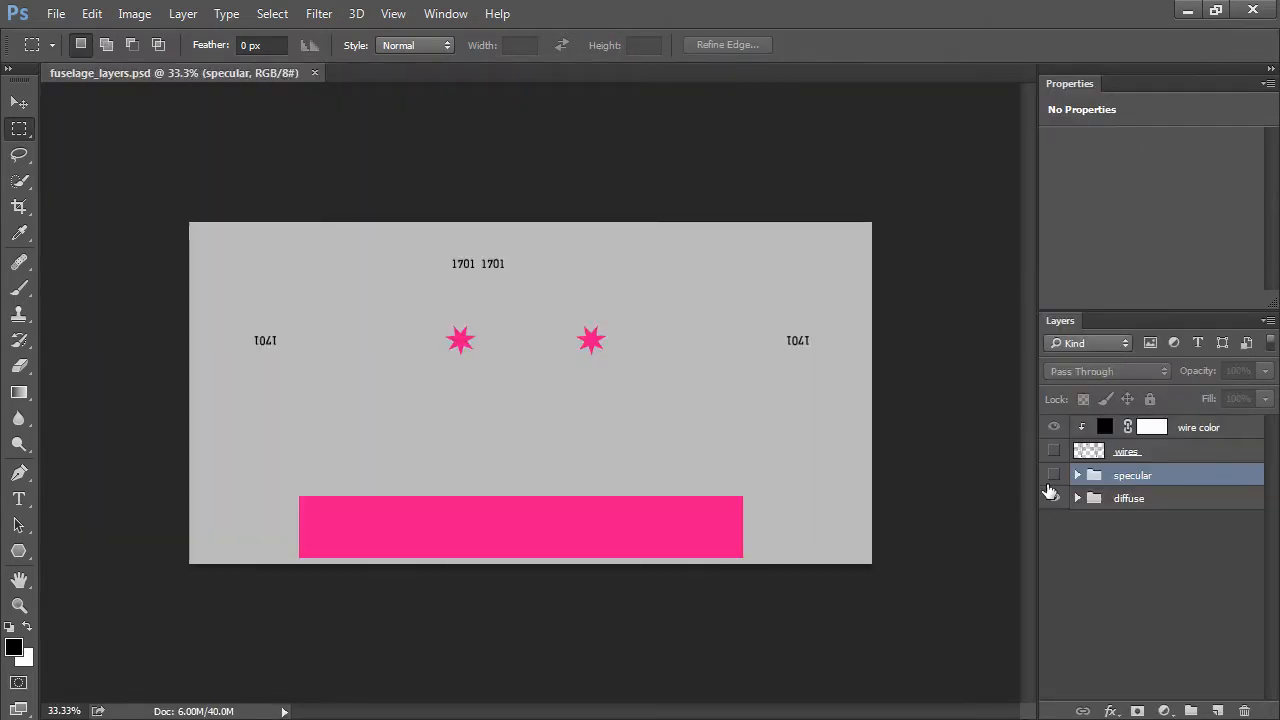
- Save a version of the layered document as fuselage_diffuse.psd in the photoshop folder
{"action": "left_click", "coordinate": [55, 14]}
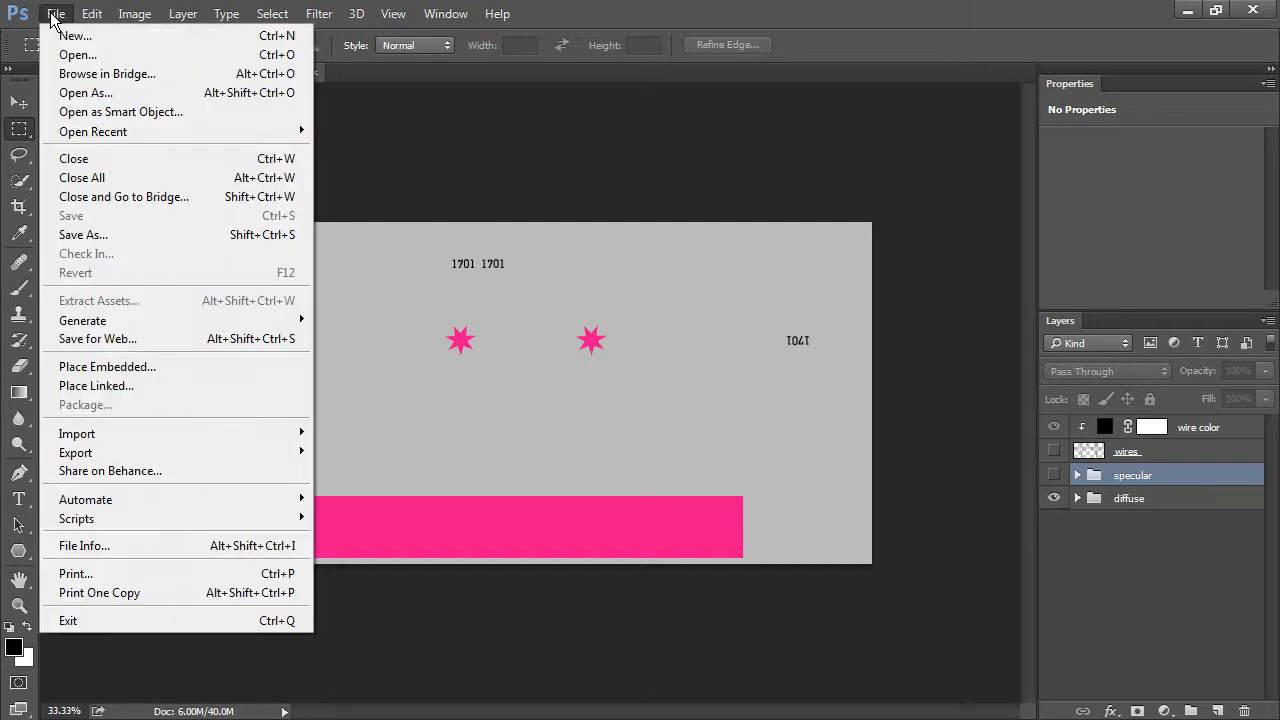
{"action": "left_click", "coordinate": [120, 236]}
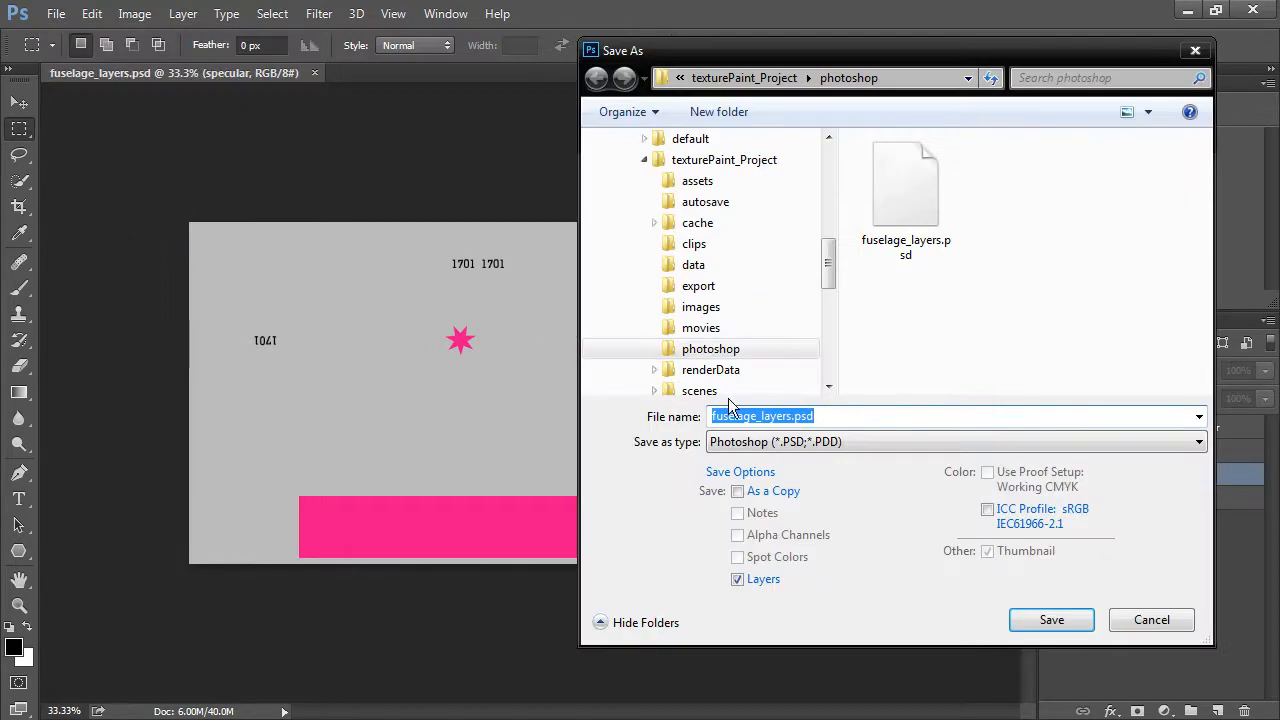
{"action": "left_click_drag", "start_coordinate": [793, 416], "coordinate": [762, 416]}
{"action": "type", "text": "diffuse"}
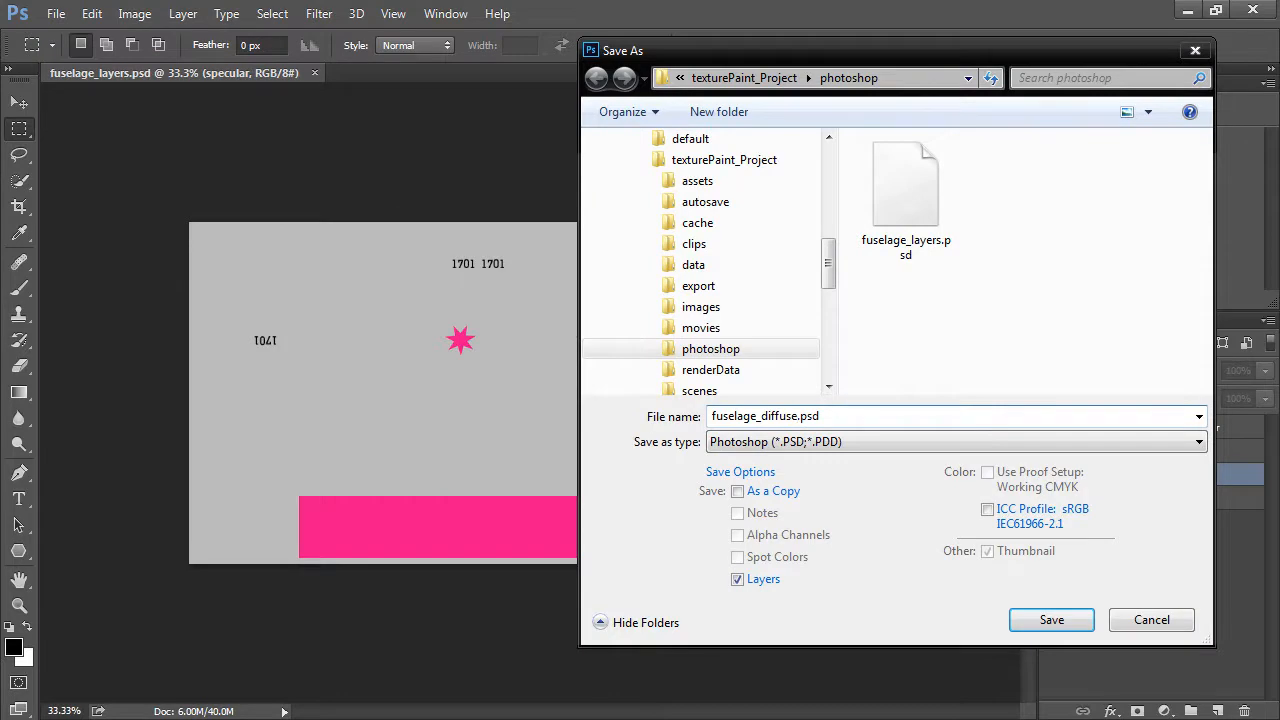
{"action": "left_click", "coordinate": [1052, 624]}
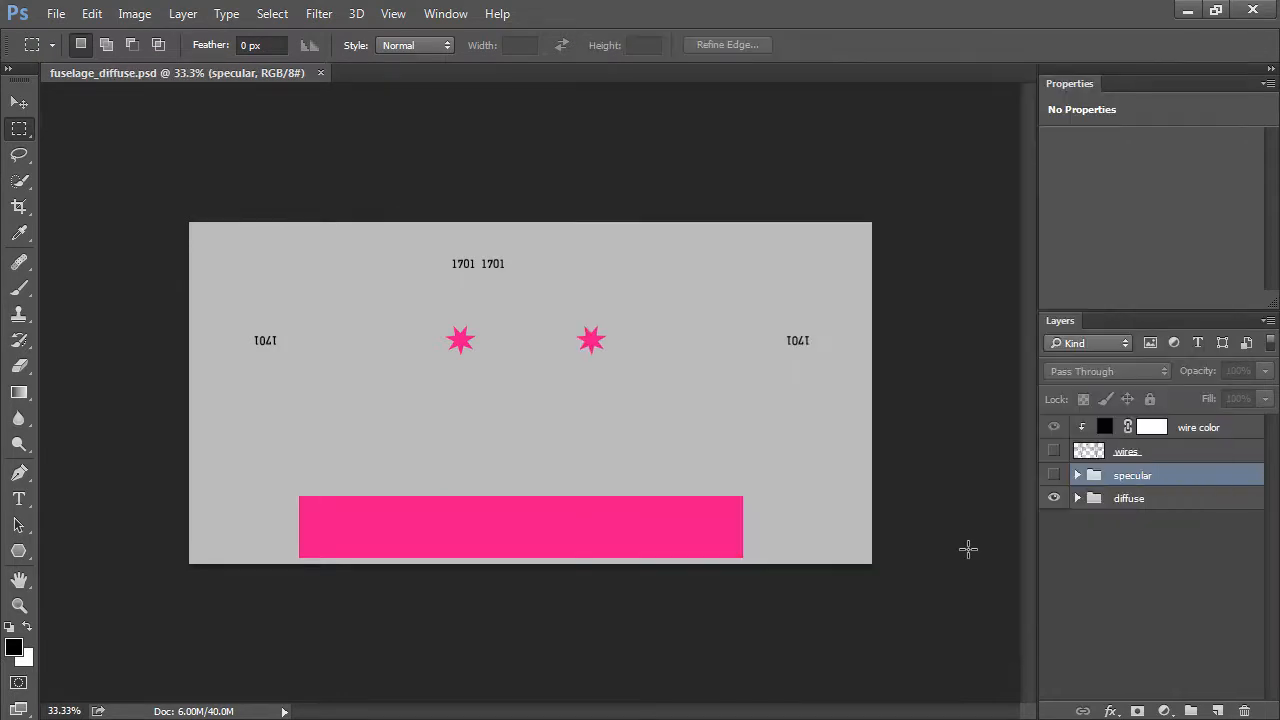
- Save another version of the document as fuselage_specular.psd in the same folder
{"action": "left_click", "coordinate": [58, 15]}
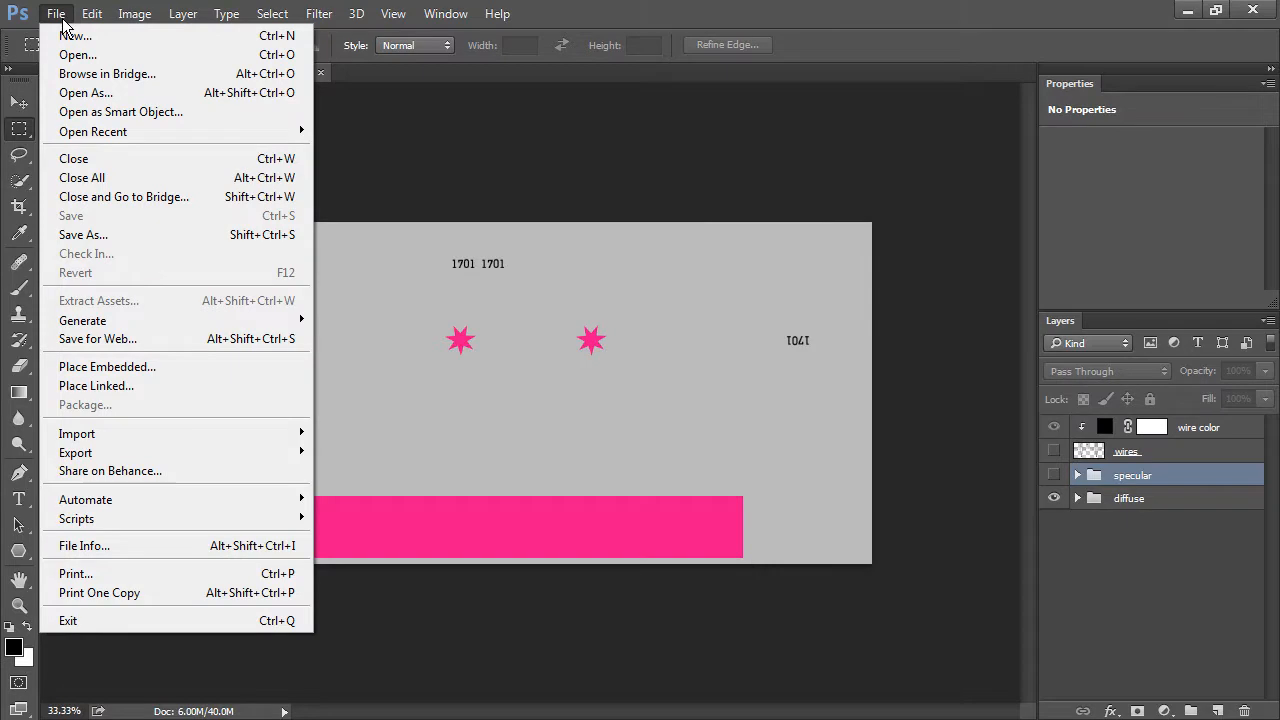
{"action": "left_click", "coordinate": [111, 234]}
{"action": "left_click_drag", "start_coordinate": [762, 416], "coordinate": [798, 416]}
{"action": "type", "text": "specular"}
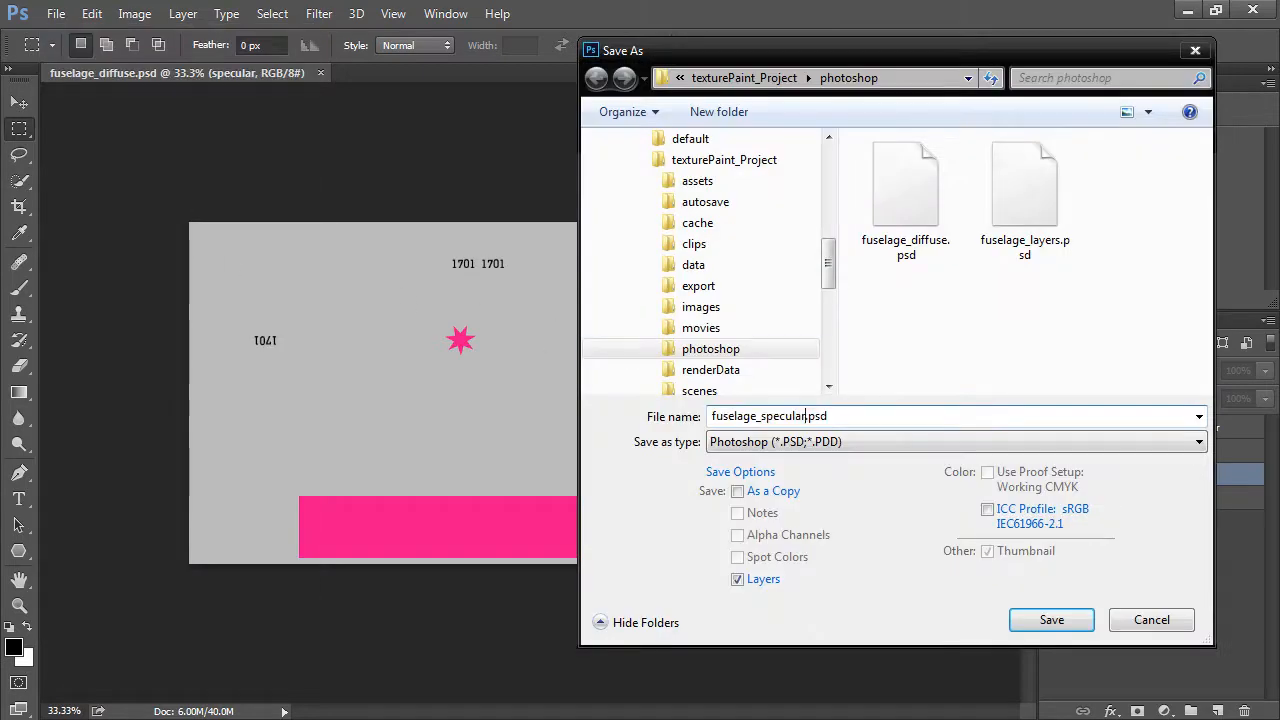
{"action": "key", "text": "Return"}
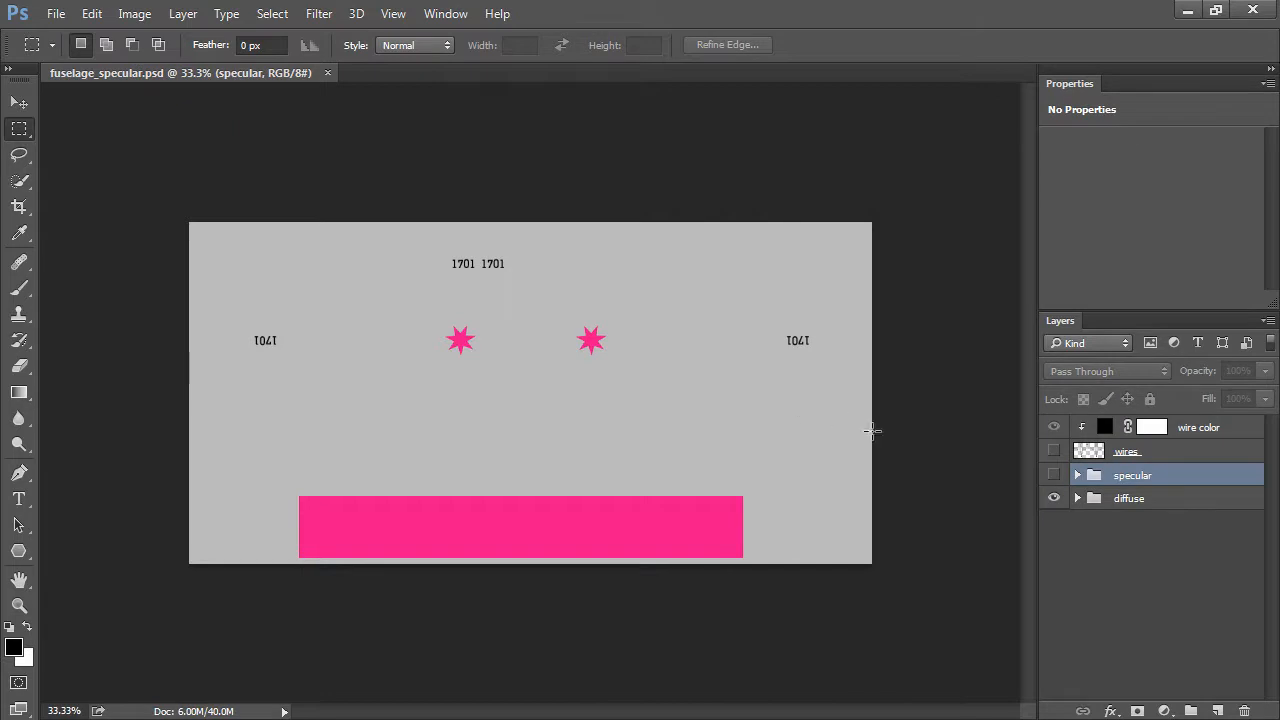
- Show the specular group and hide the diffuse group, saving the change before closing fuselage_specular.psd
{"action": "left_click", "coordinate": [1054, 475]}
{"action": "left_click", "coordinate": [1054, 499]}
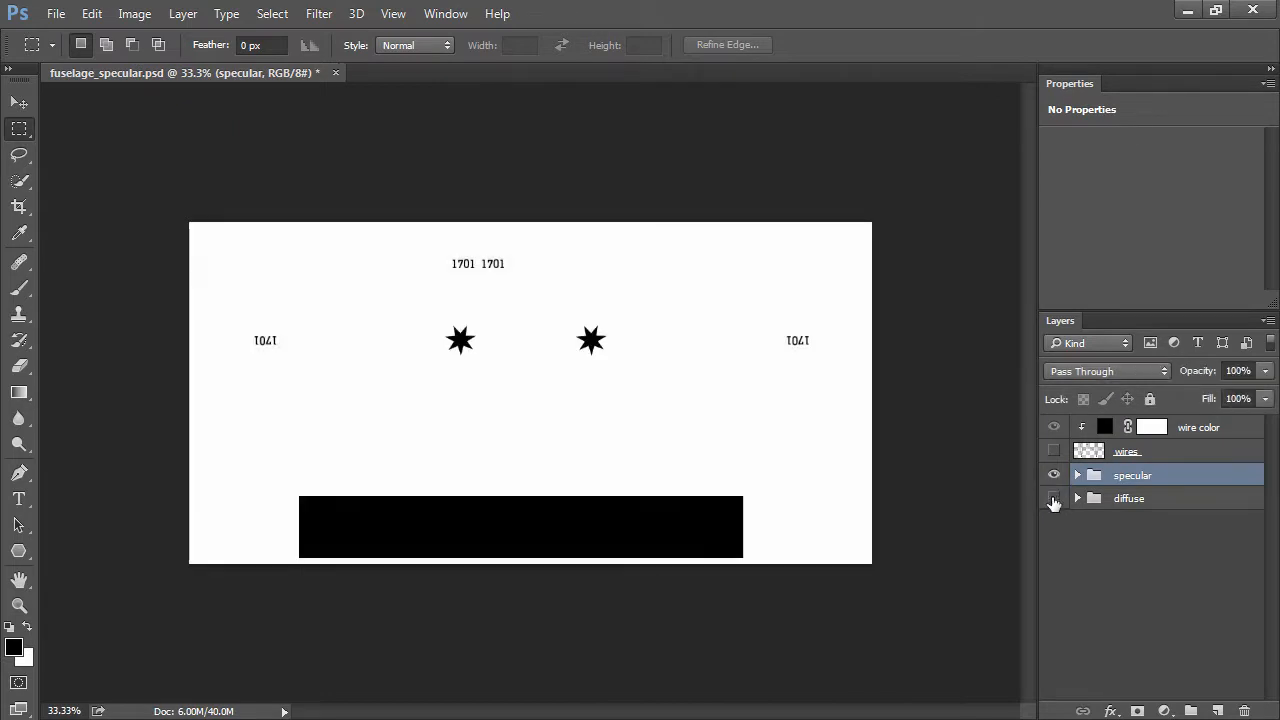
{"action": "left_click", "coordinate": [56, 13]}
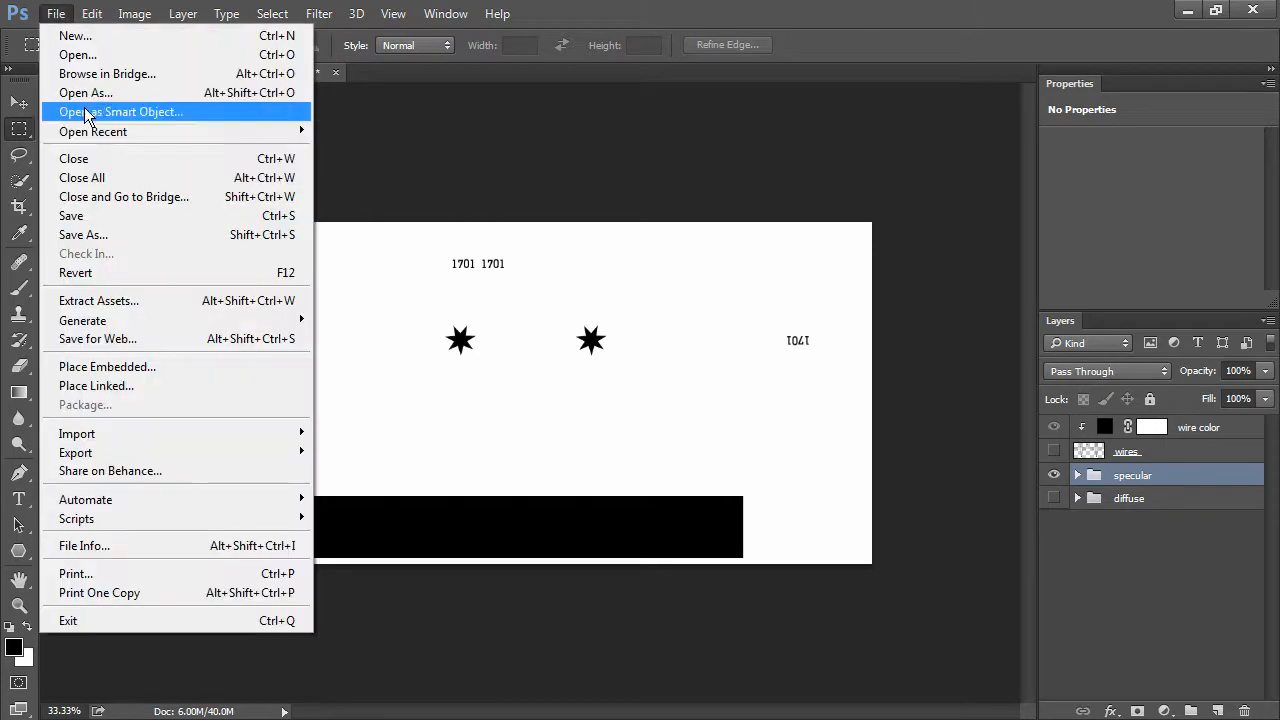
{"action": "left_click", "coordinate": [96, 215]}
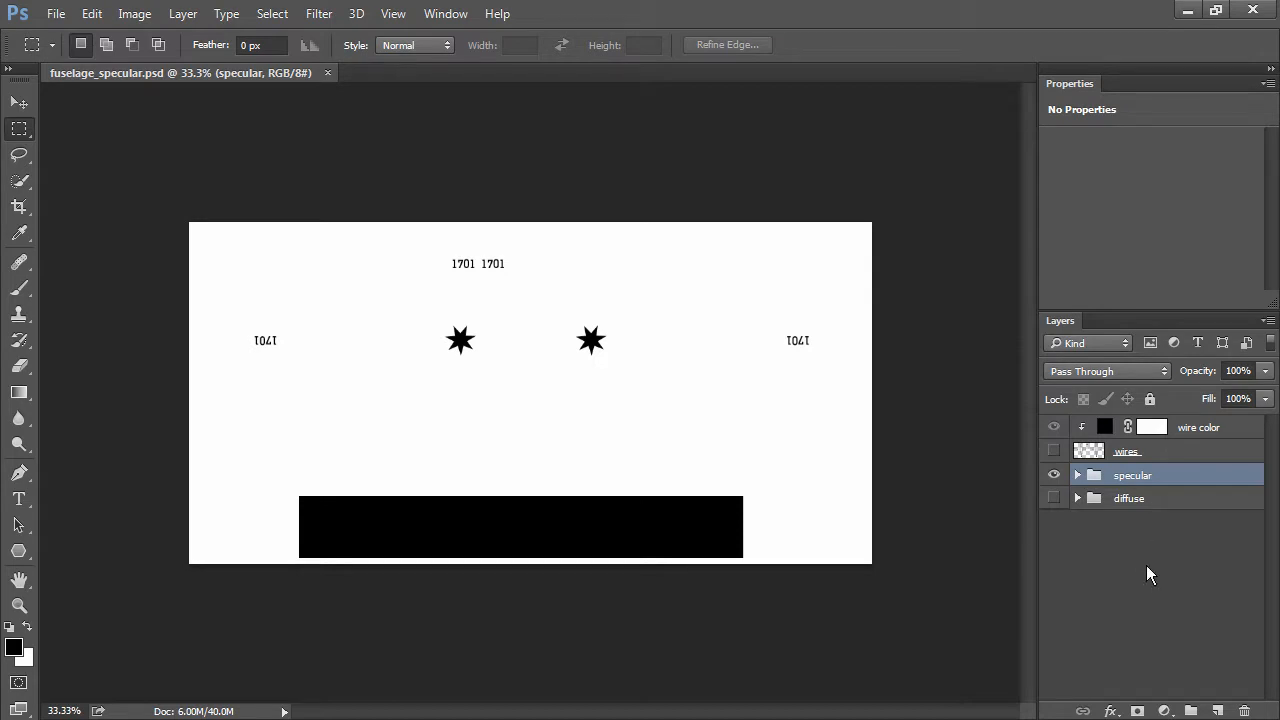
{"action": "left_click", "coordinate": [328, 73]}
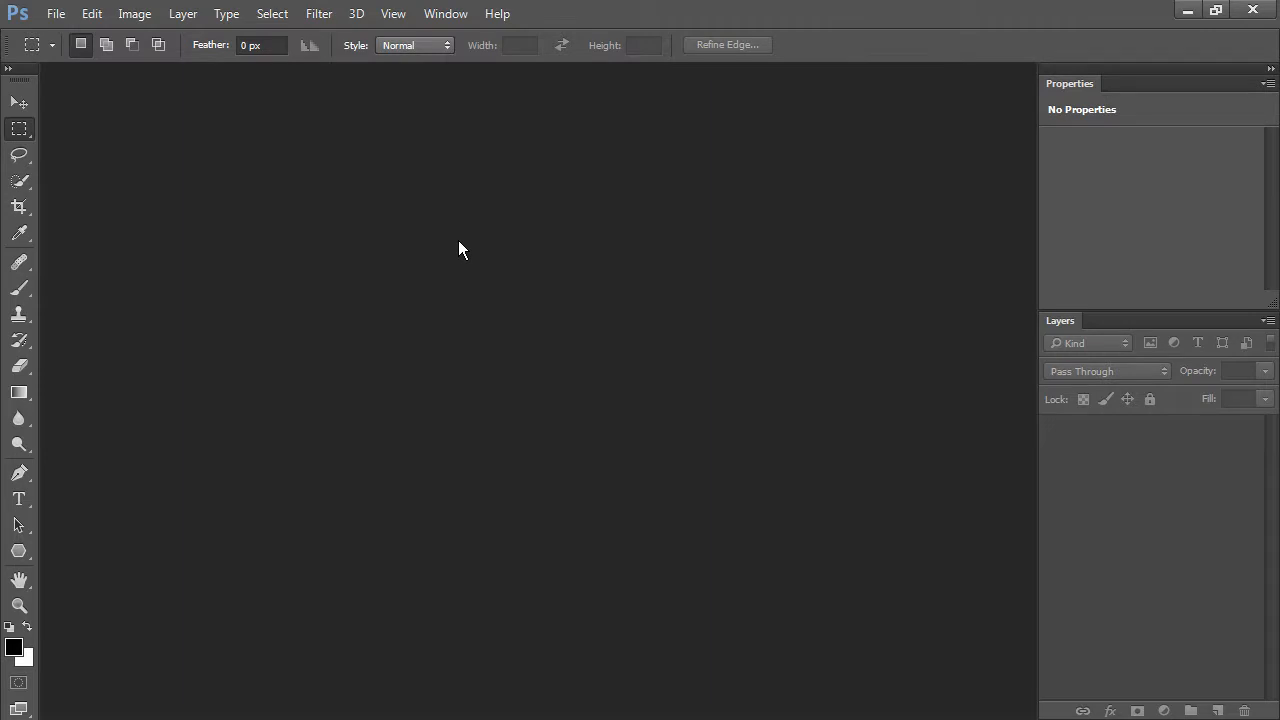
- Switch to the 3D workspace and check its 3D and layer lists
{"action": "left_click", "coordinate": [440, 14]}
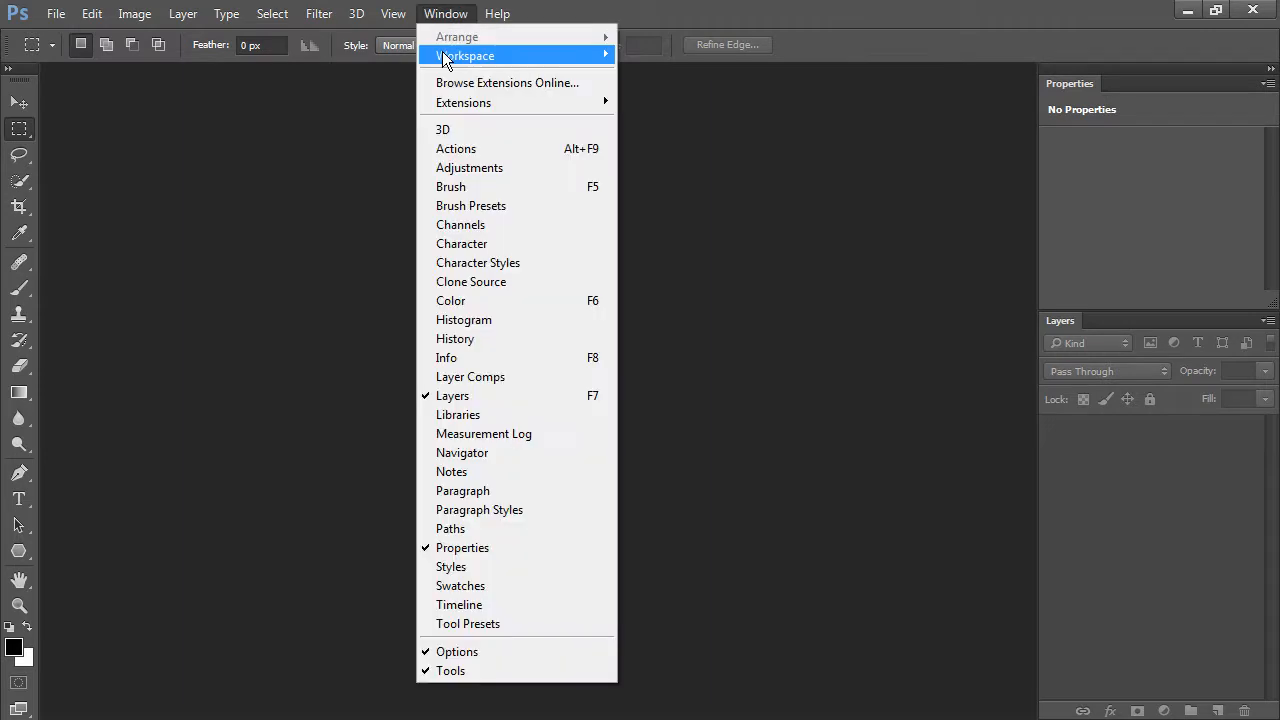
{"action": "mouse_move", "coordinate": [445, 59]}
{"action": "left_click", "coordinate": [665, 73]}
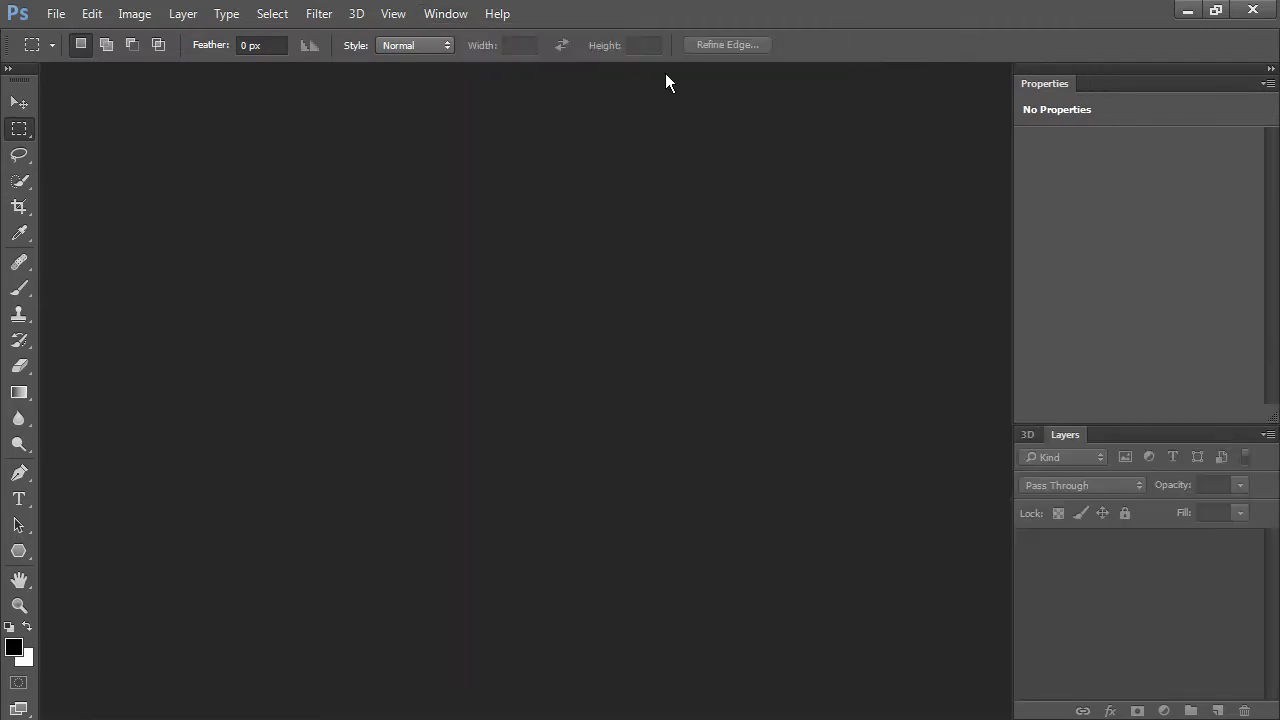
{"action": "left_click", "coordinate": [1028, 436]}
{"action": "left_click", "coordinate": [1065, 436]}
- Open the fuselage.obj model from the project's export folder
{"action": "left_click", "coordinate": [56, 13]}
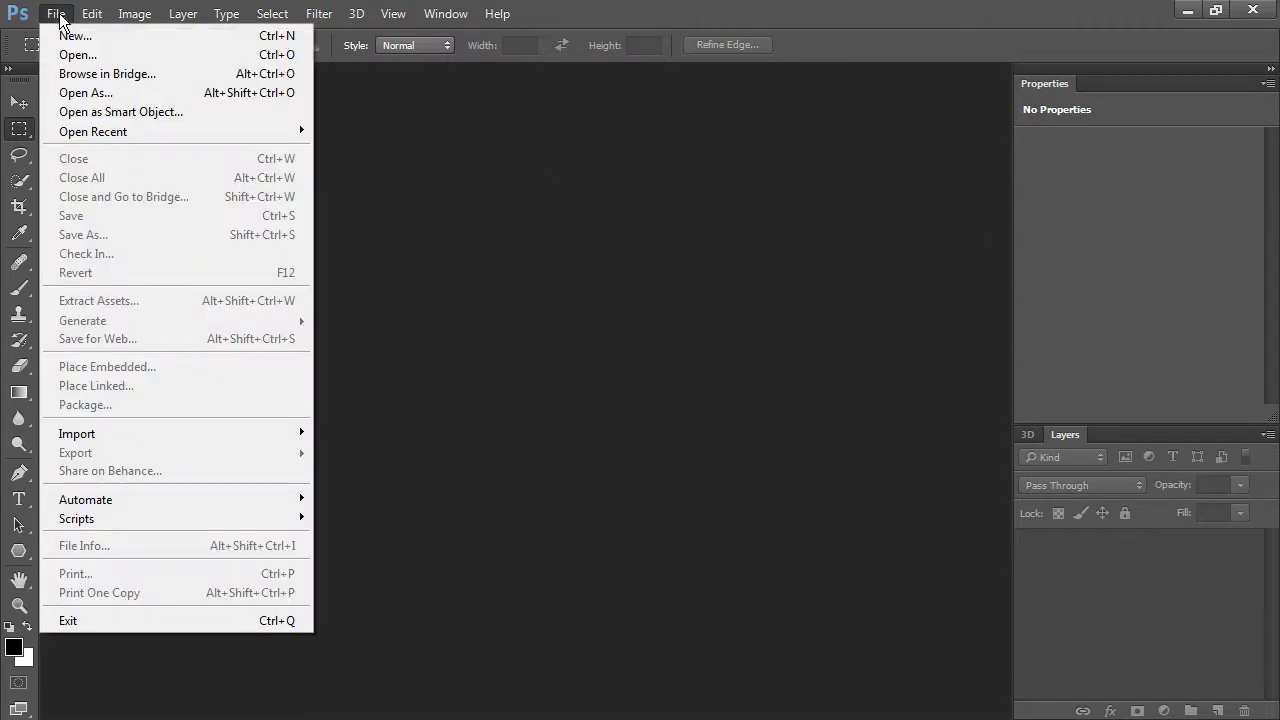
{"action": "left_click", "coordinate": [90, 55]}
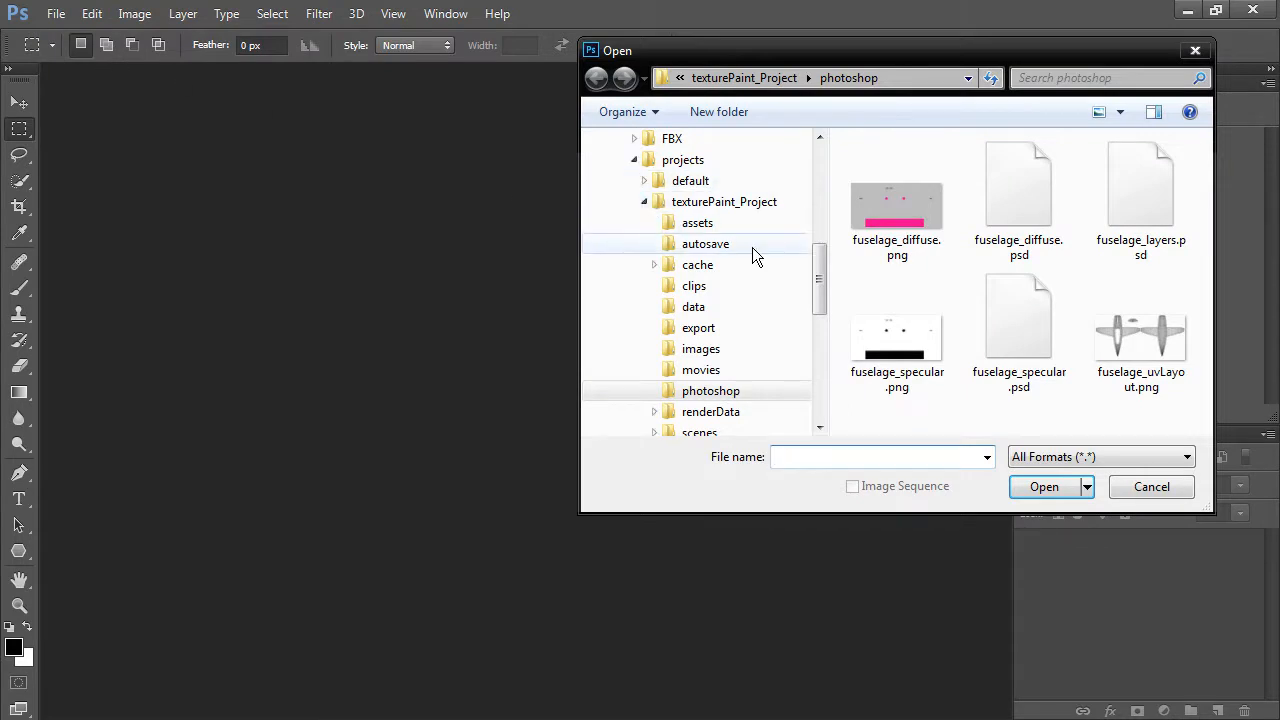
{"action": "left_click", "coordinate": [690, 330]}
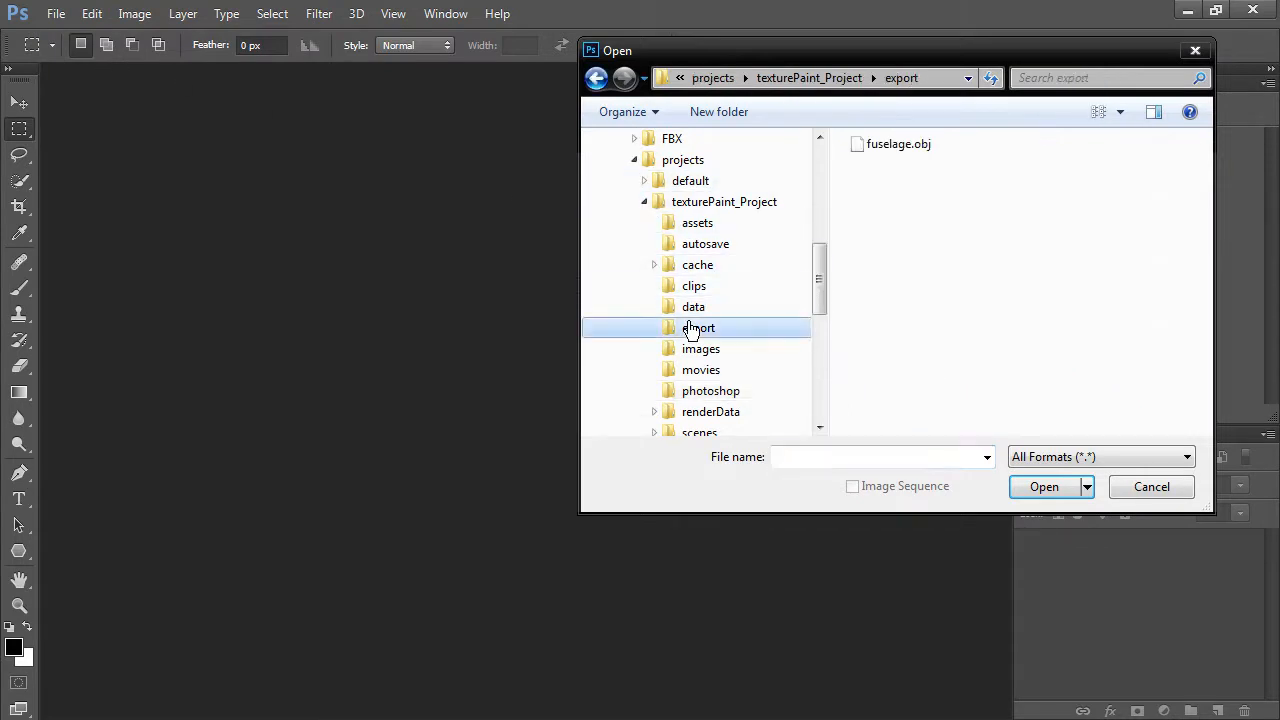
{"action": "left_click", "coordinate": [873, 148]}
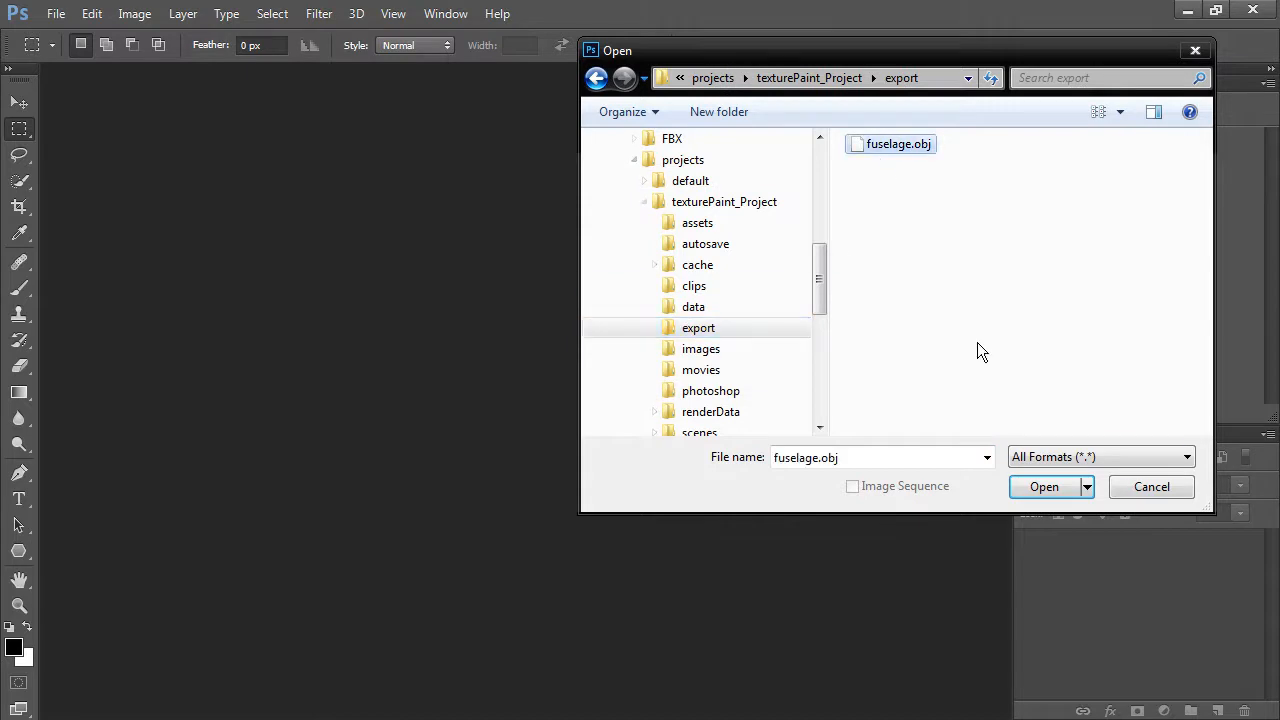
{"action": "left_click", "coordinate": [1026, 483]}
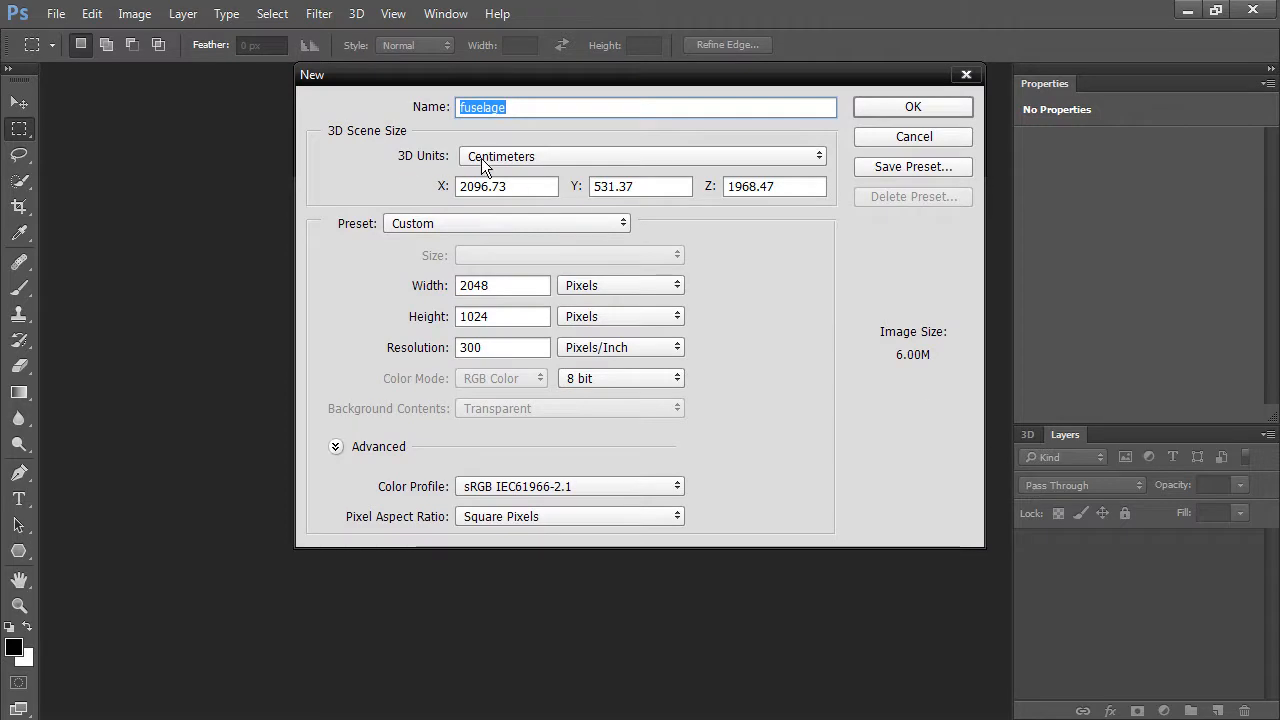
- Create the 3D document with centimeter units and the image height set to 2048 pixels
{"action": "left_click", "coordinate": [532, 159]}
{"action": "left_click", "coordinate": [531, 184]}
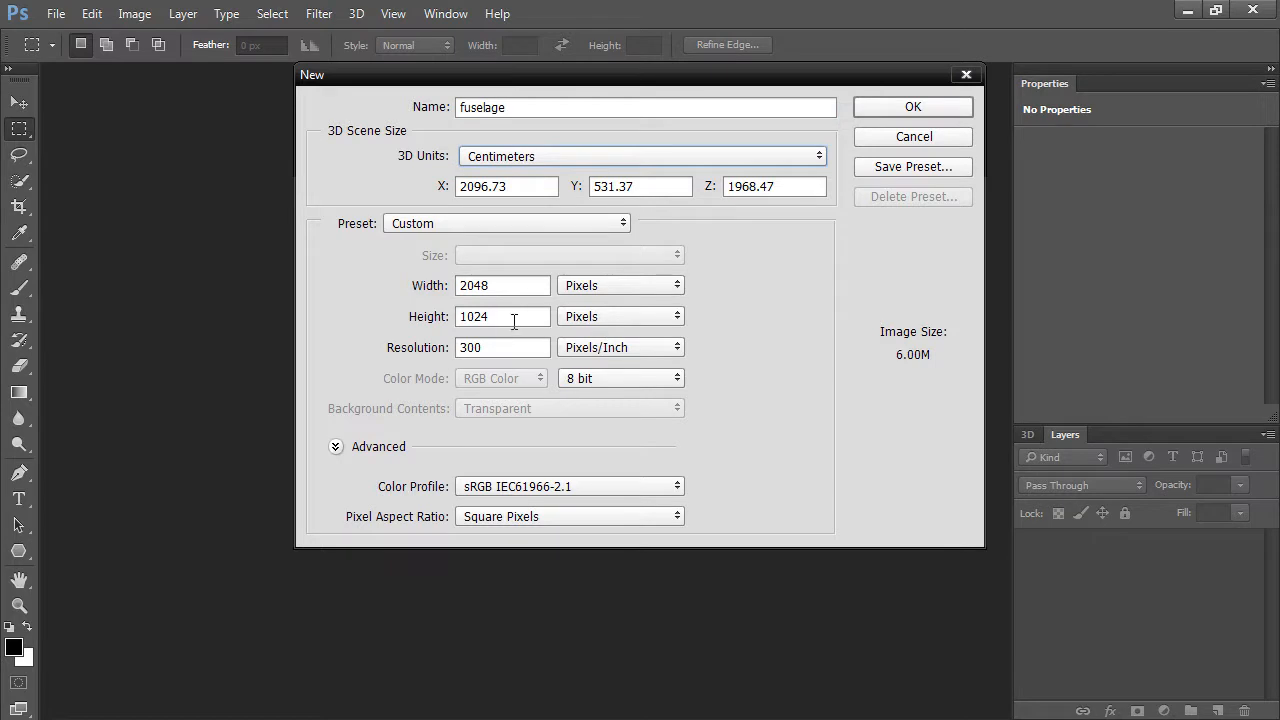
{"action": "left_click_drag", "start_coordinate": [516, 317], "coordinate": [390, 320]}
{"action": "type", "text": "2048"}
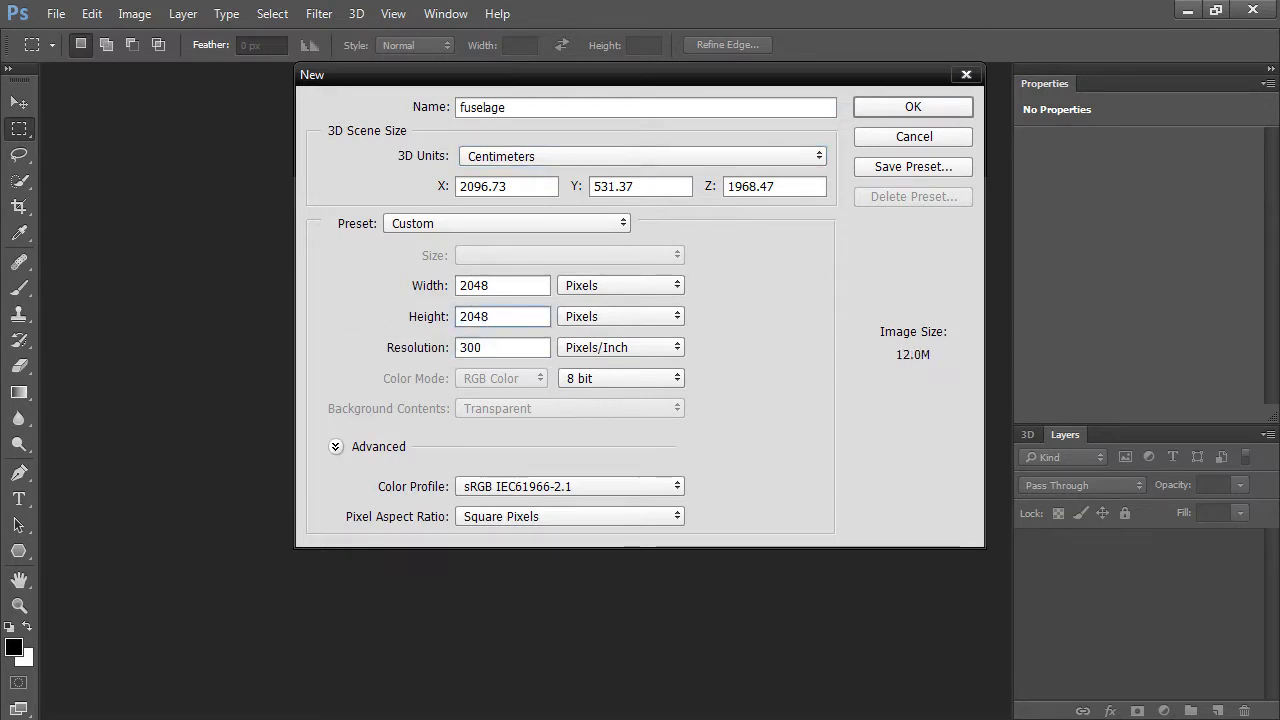
{"action": "left_click", "coordinate": [867, 107]}
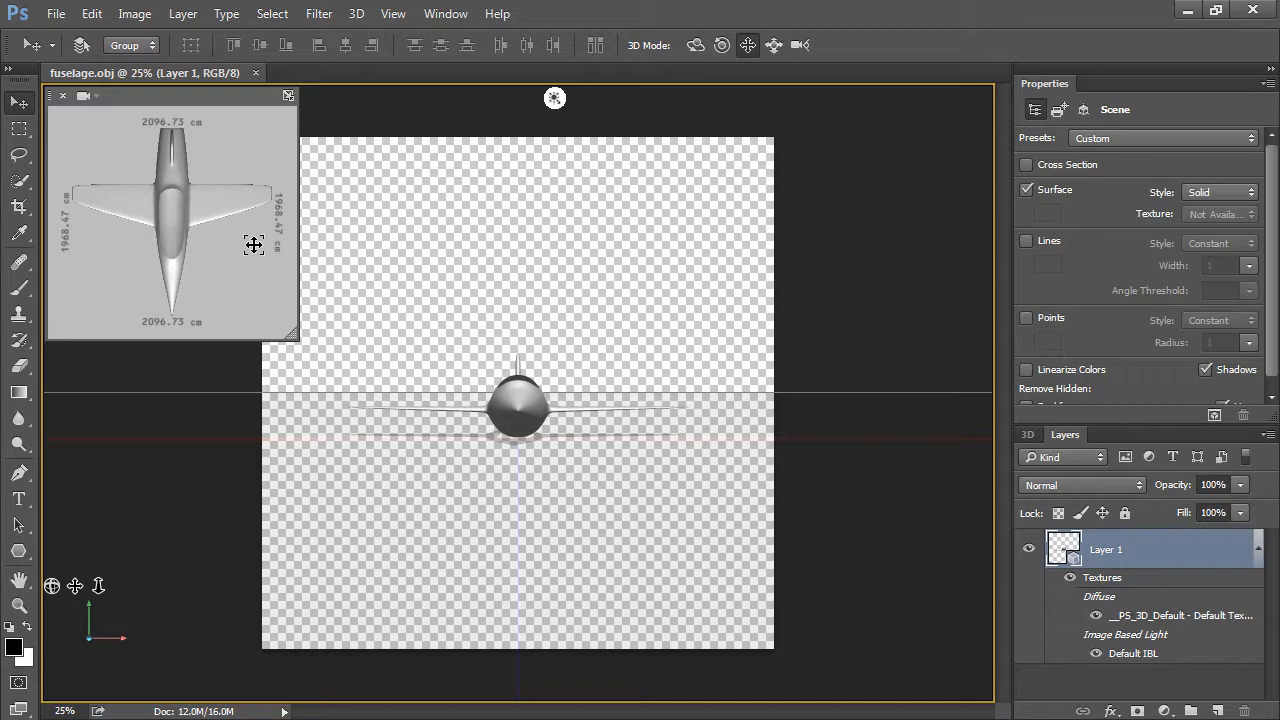
- Save the 3D document as fuselage_3Dpaint.psd in the project's photoshop folder
{"action": "left_click", "coordinate": [56, 14]}
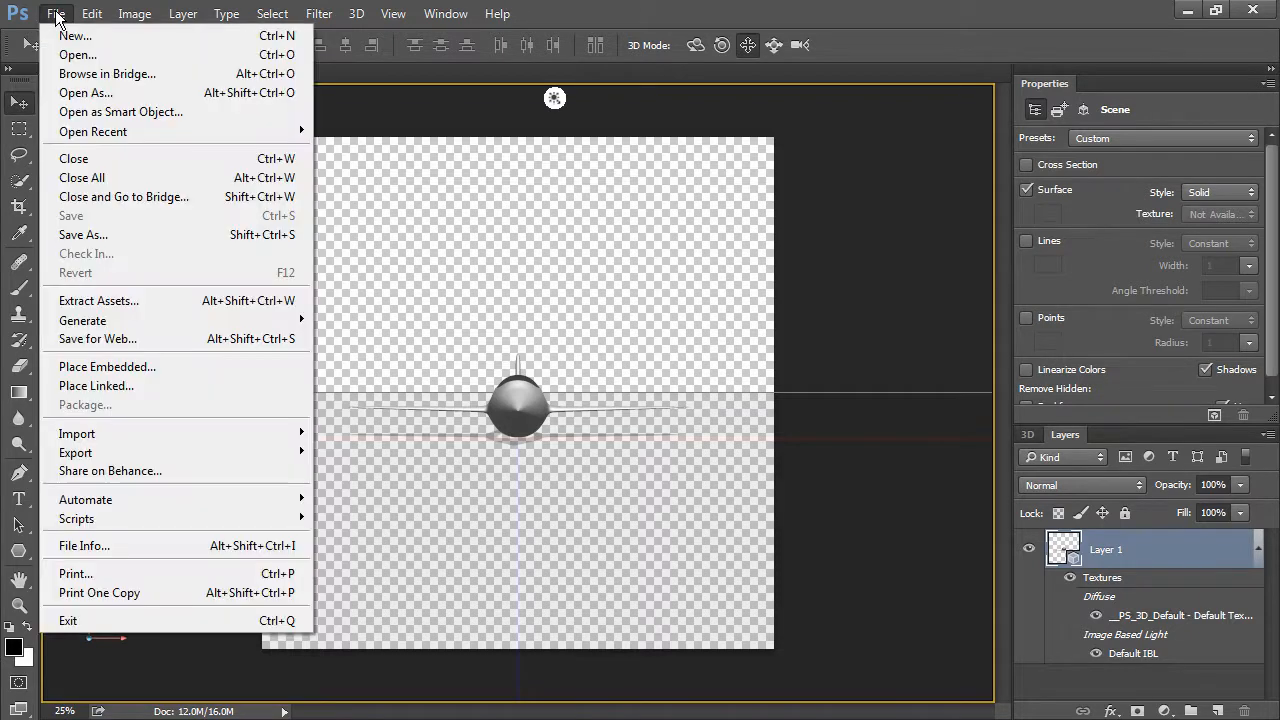
{"action": "left_click", "coordinate": [123, 230]}
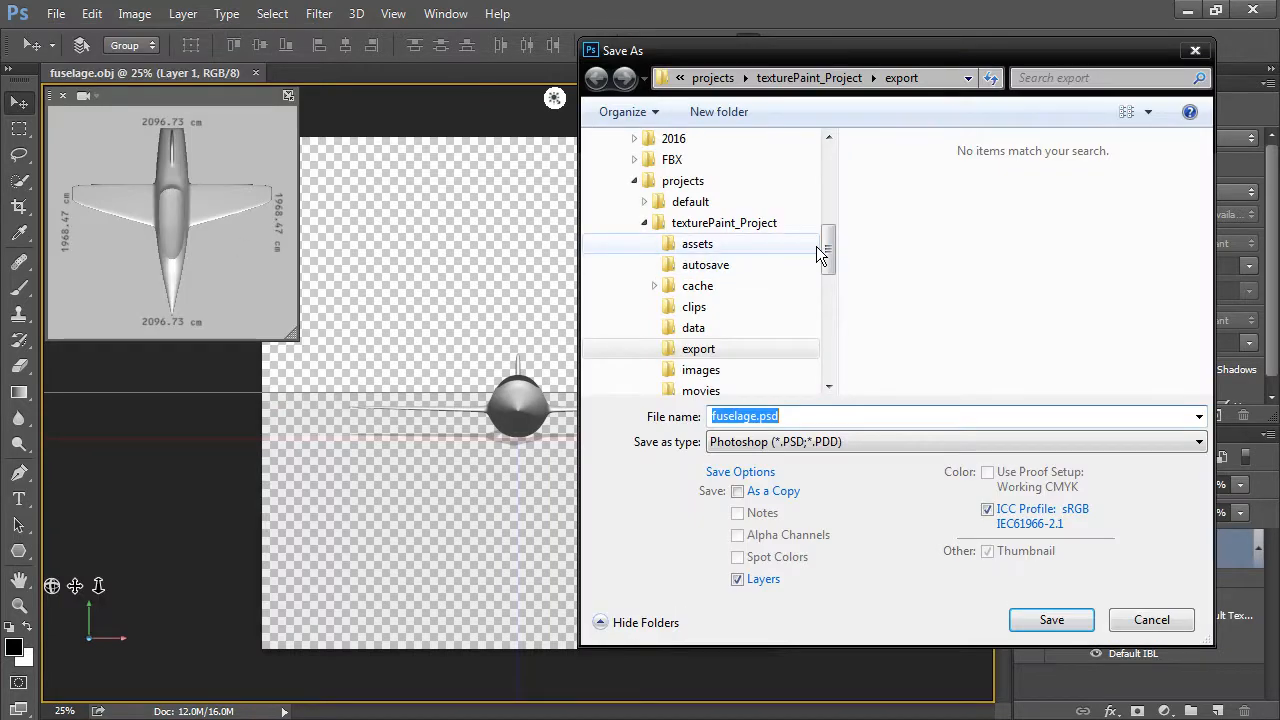
{"action": "left_click_drag", "start_coordinate": [832, 245], "coordinate": [830, 270]}
{"action": "left_click", "coordinate": [712, 288]}
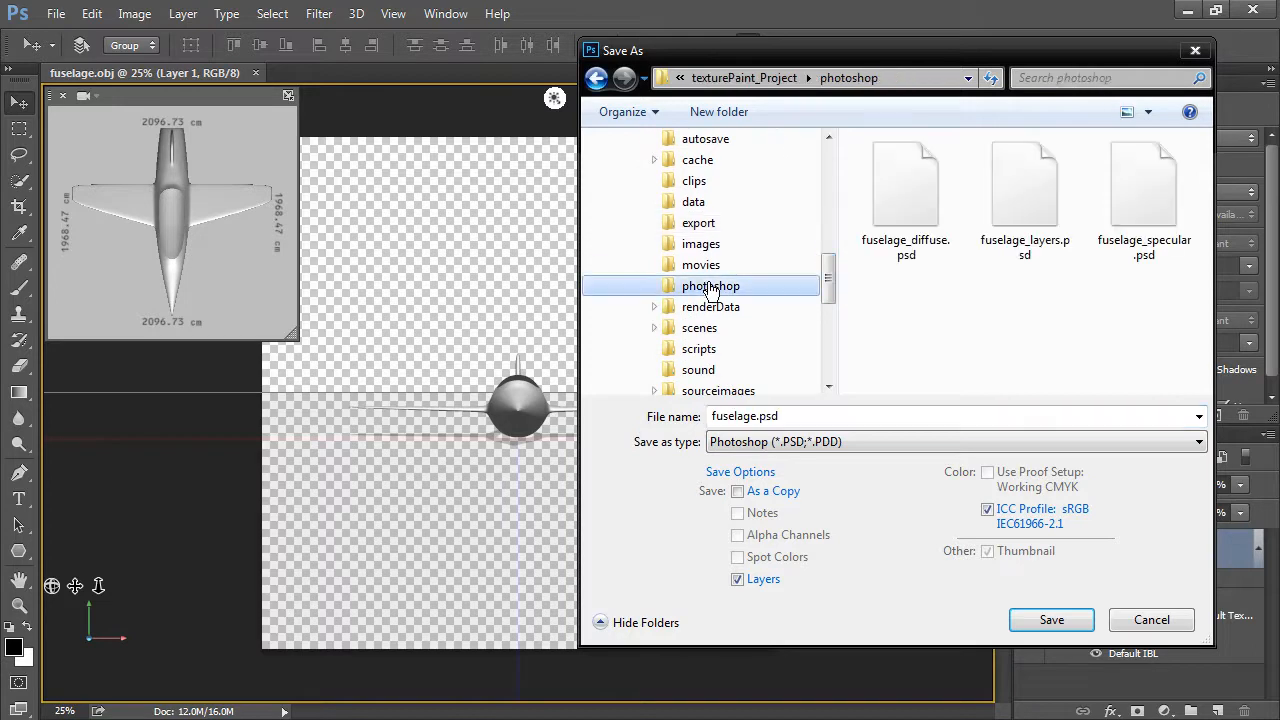
{"action": "left_click", "coordinate": [757, 416]}
{"action": "left_click", "coordinate": [757, 416]}
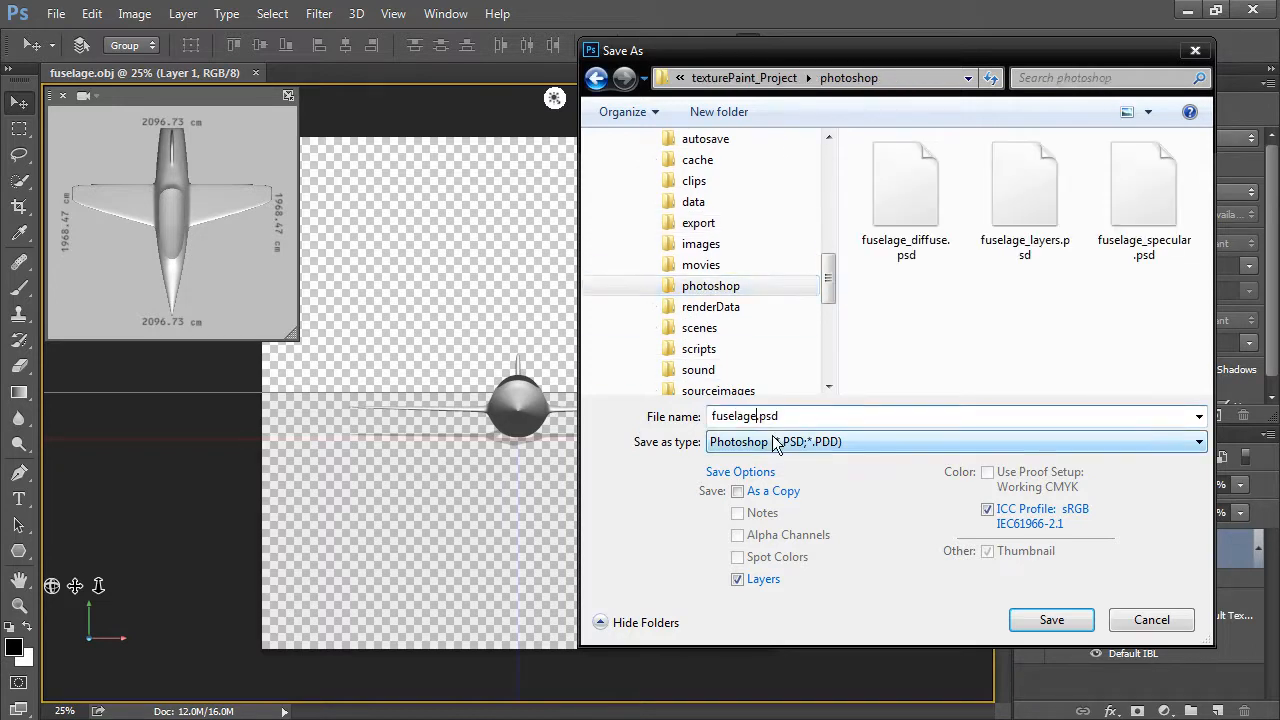
{"action": "type", "text": "_3Dpaint"}
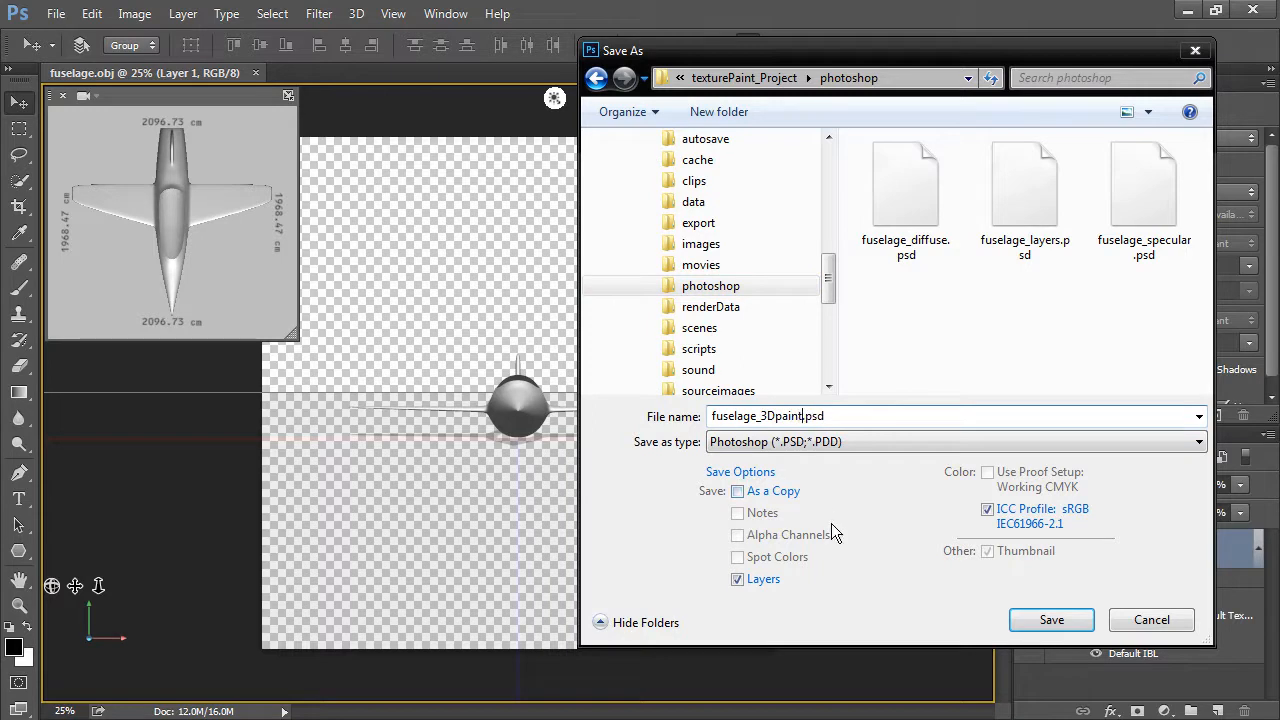
{"action": "left_click", "coordinate": [1048, 620]}
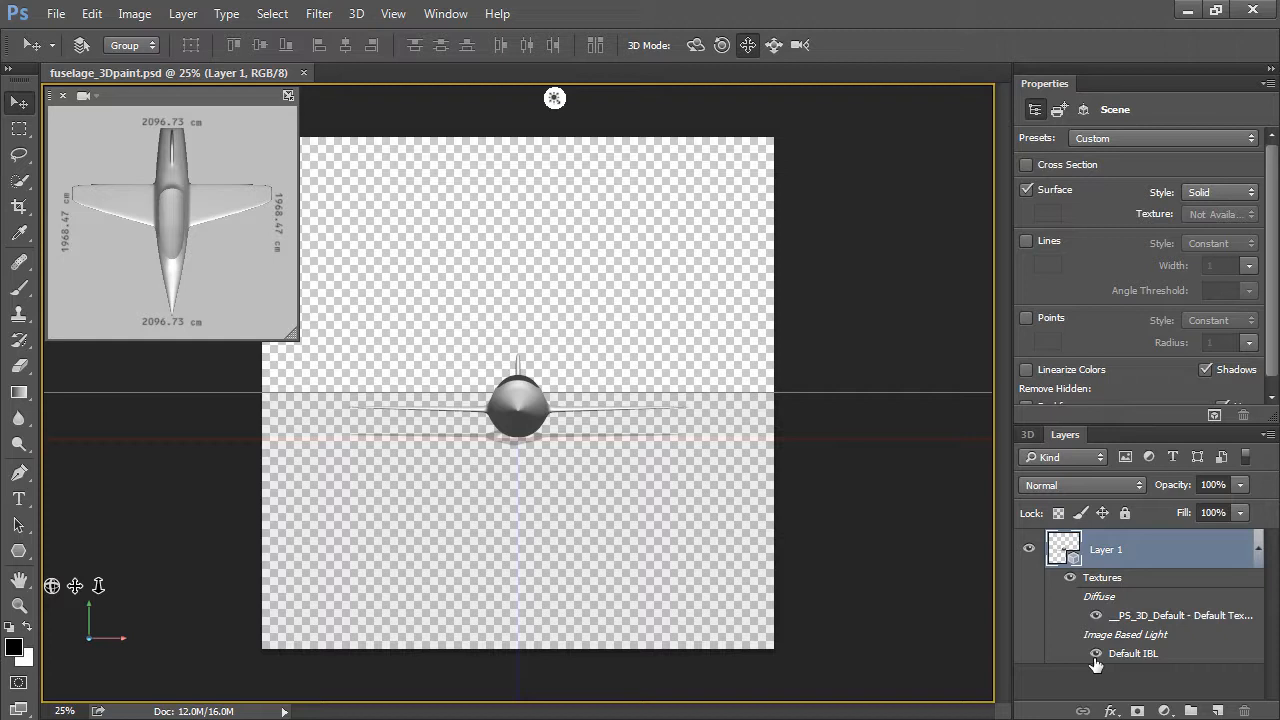
- With the 3D scene selected, orbit to a raised three-quarter view of the jet, nose pointing down-left, and pan it slightly
{"action": "left_click", "coordinate": [1027, 435]}
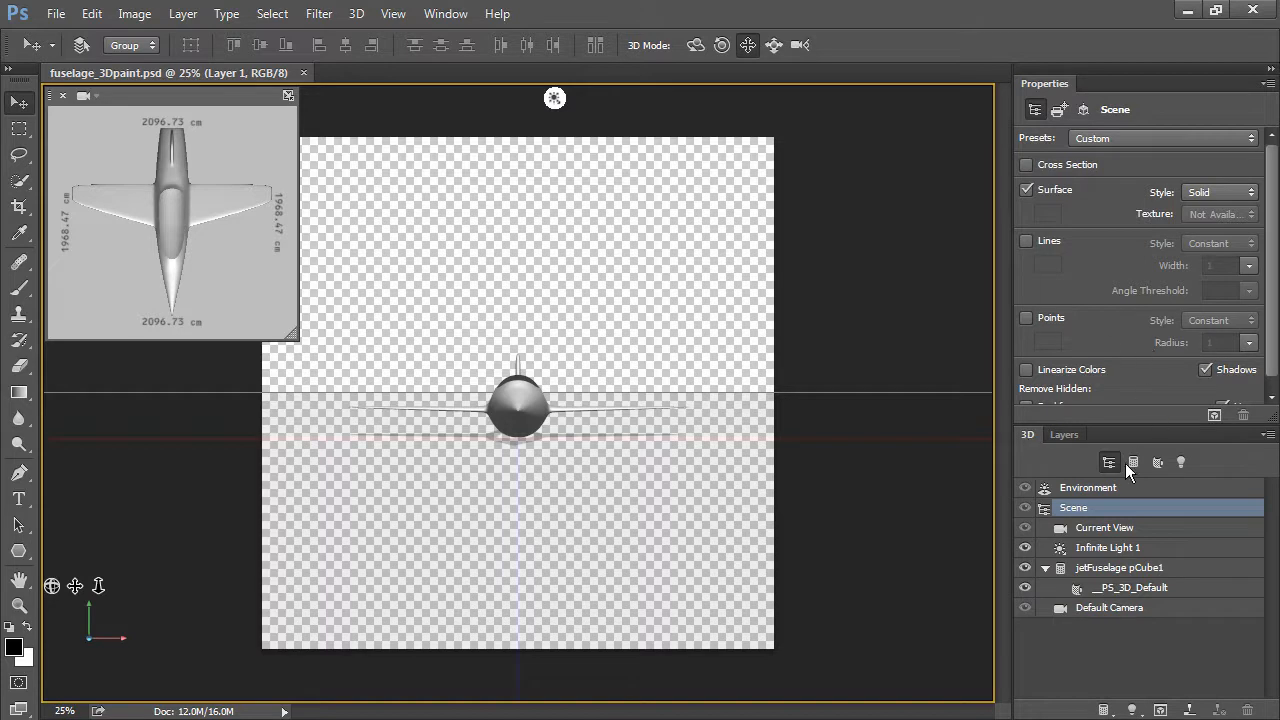
{"action": "left_click", "coordinate": [1097, 490]}
{"action": "left_click", "coordinate": [1099, 510]}
{"action": "left_click", "coordinate": [694, 47]}
{"action": "left_click_drag", "start_coordinate": [471, 249], "coordinate": [532, 309]}
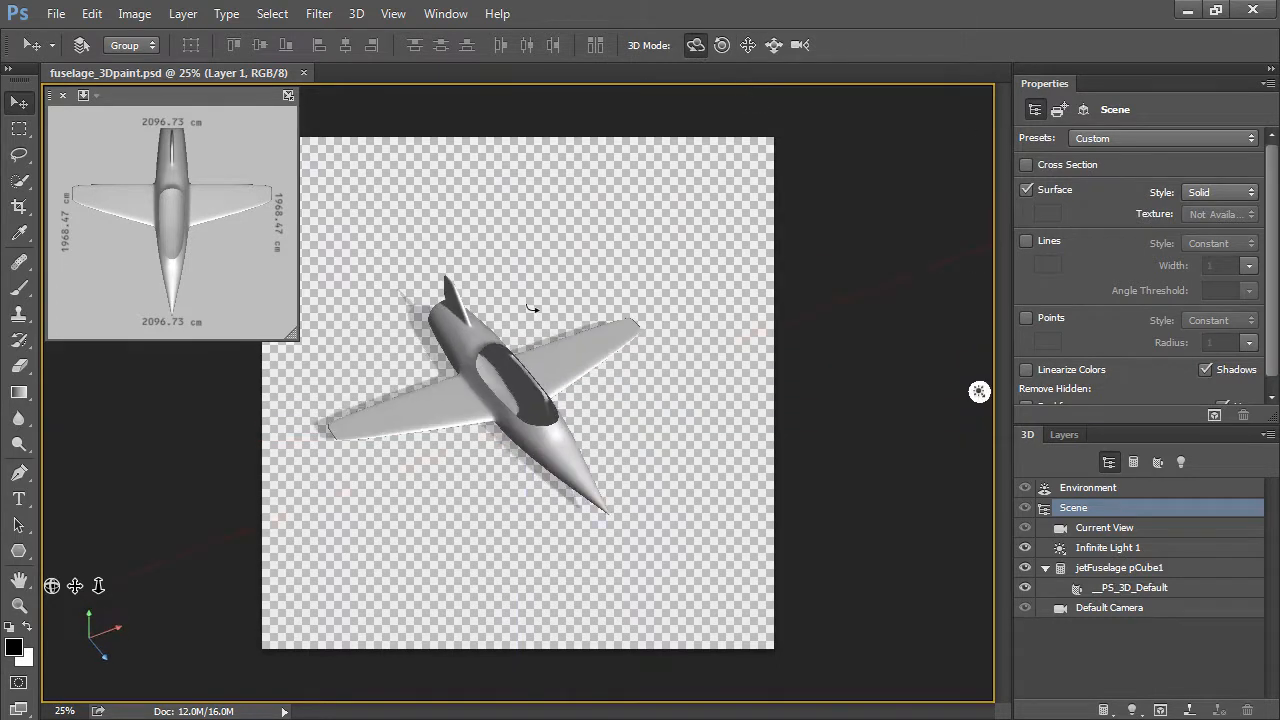
{"action": "left_click", "coordinate": [694, 47]}
{"action": "left_click_drag", "start_coordinate": [674, 229], "coordinate": [471, 281]}
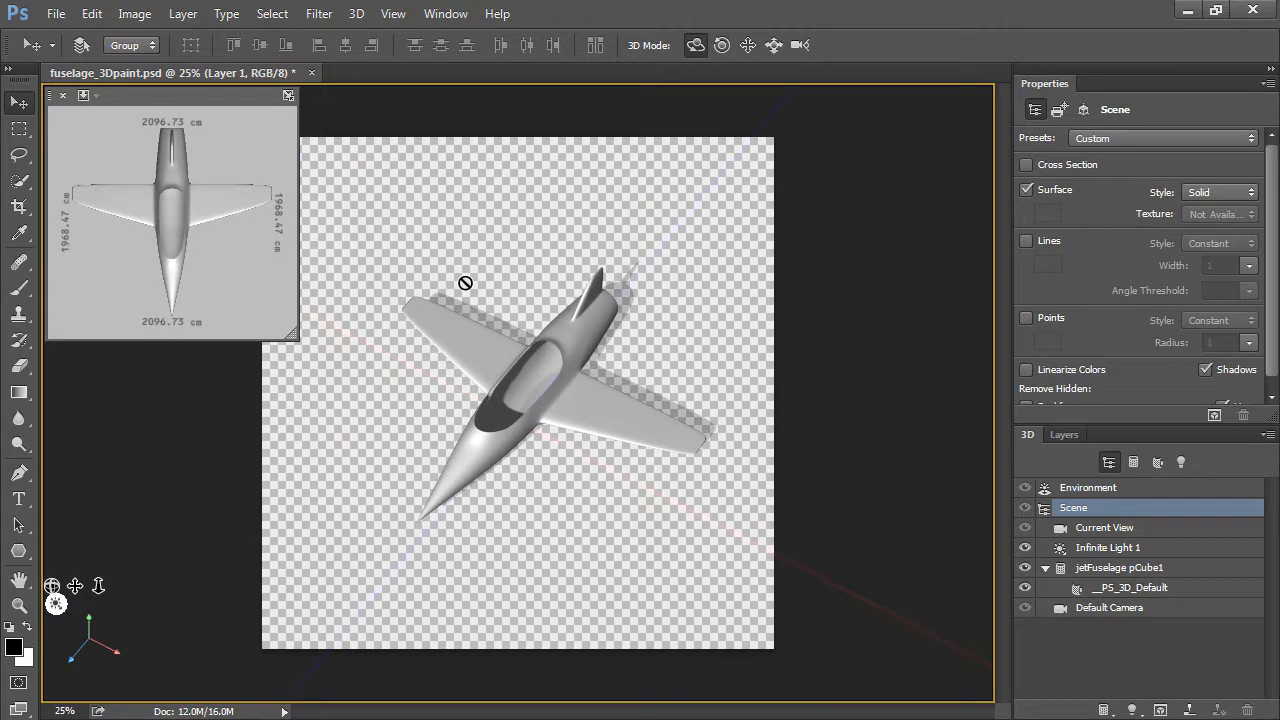
{"action": "left_click", "coordinate": [754, 50]}
{"action": "mouse_move", "coordinate": [680, 251]}
{"action": "left_mouse_down"}
{"action": "mouse_move", "coordinate": [666, 250]}
{"action": "mouse_move", "coordinate": [731, 245]}
{"action": "mouse_move", "coordinate": [710, 330]}
{"action": "mouse_move", "coordinate": [720, 234]}
{"action": "mouse_move", "coordinate": [665, 265]}
{"action": "left_mouse_up"}
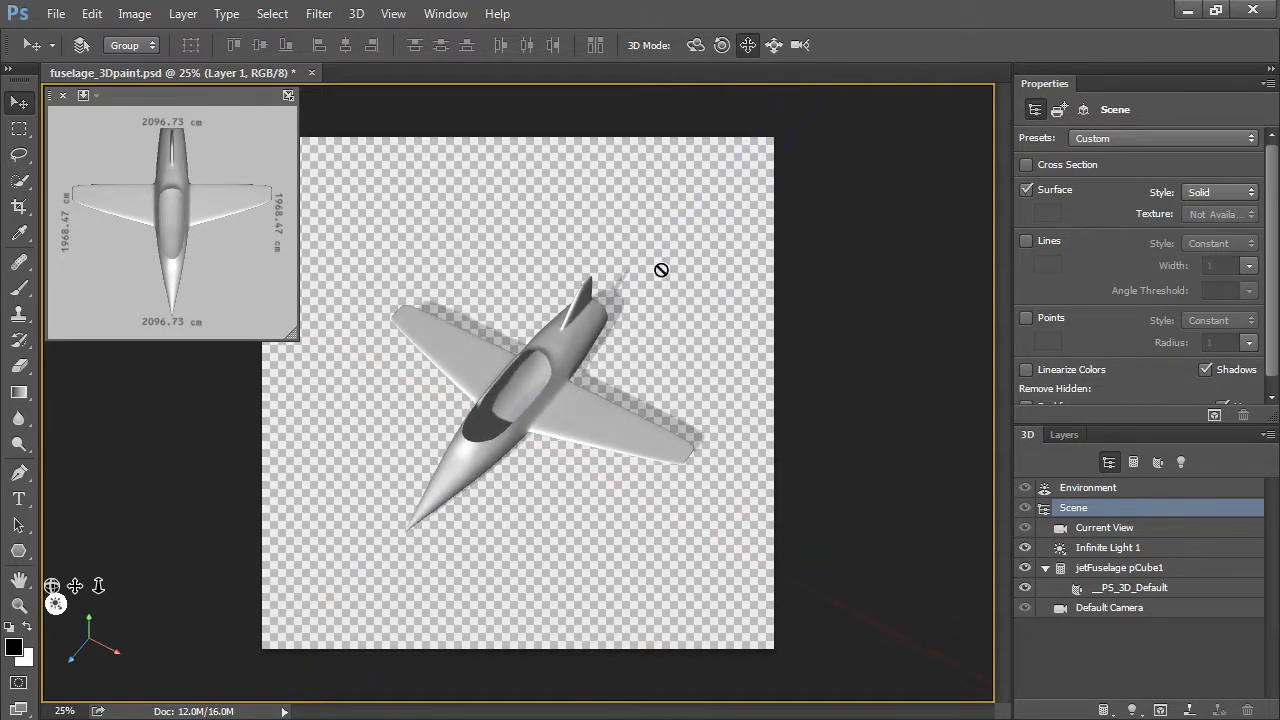
- Turn off shadows for the 3D scene and enable the removal of hidden backfaces
{"action": "left_click", "coordinate": [775, 43]}
{"action": "left_click_drag", "start_coordinate": [660, 294], "coordinate": [603, 357]}
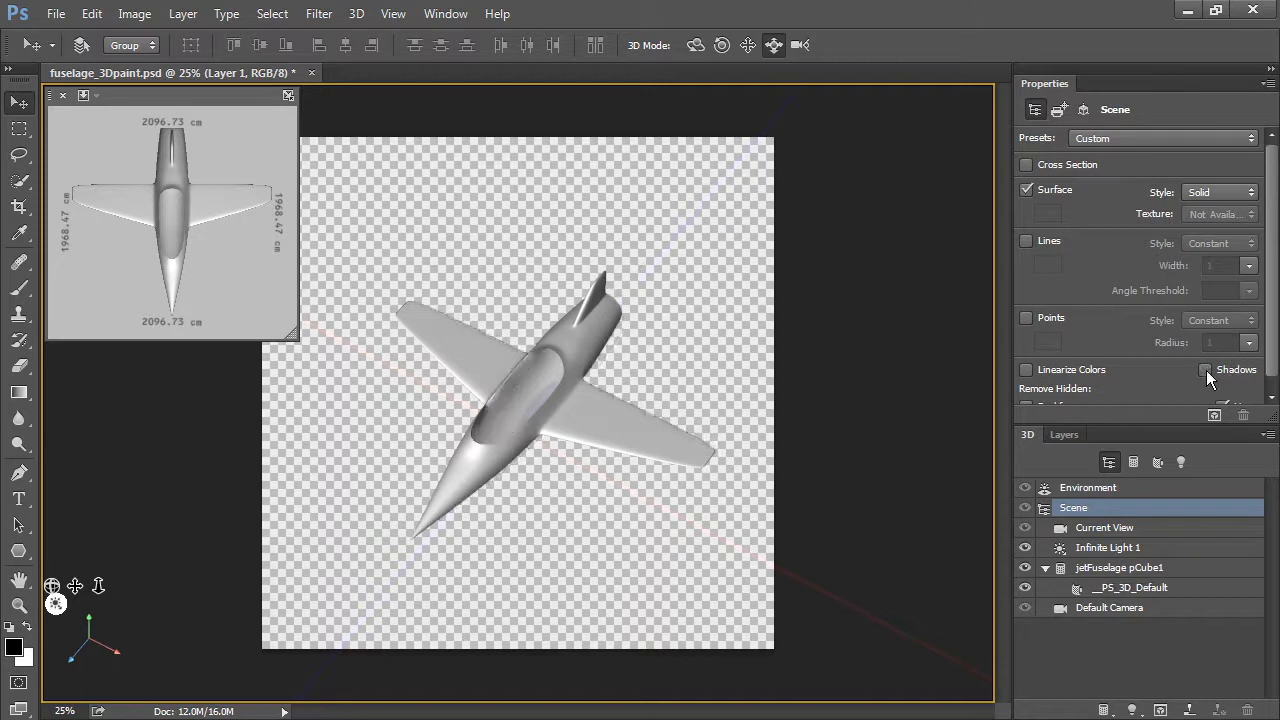
{"action": "scroll", "coordinate": [1270, 315], "scroll_direction": "down", "scroll_amount": 1}
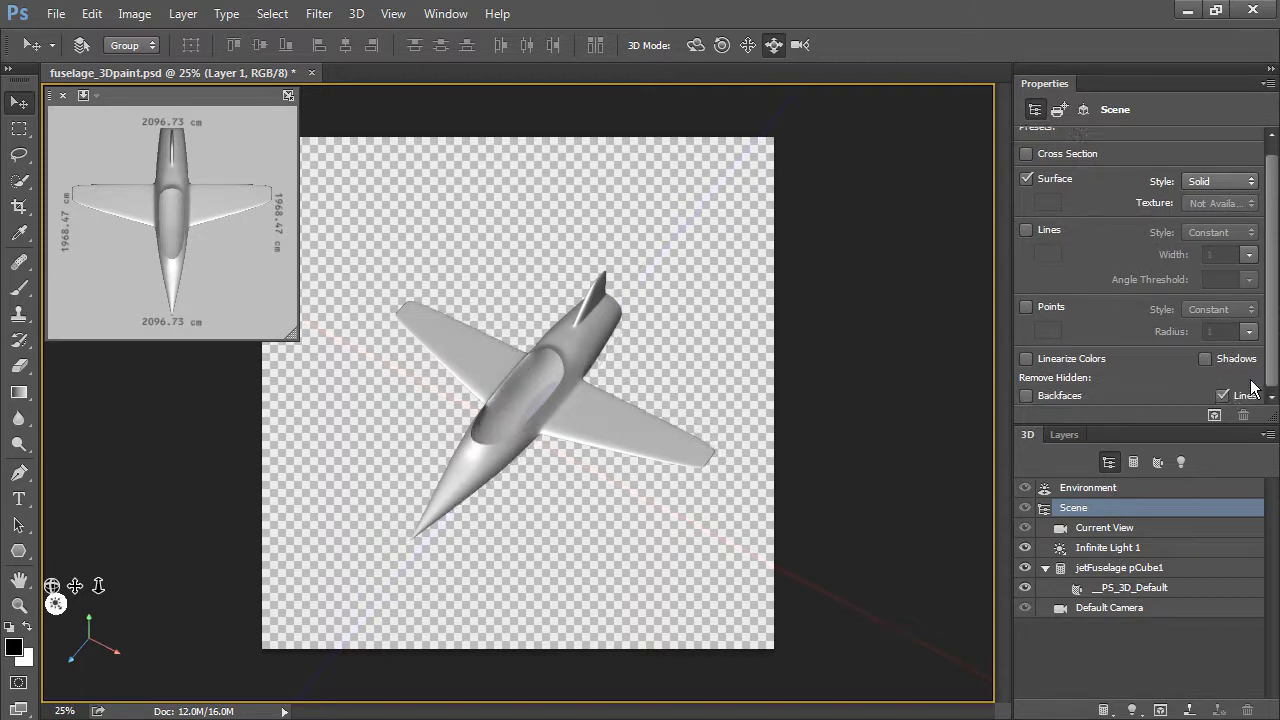
{"action": "left_click", "coordinate": [1027, 396]}
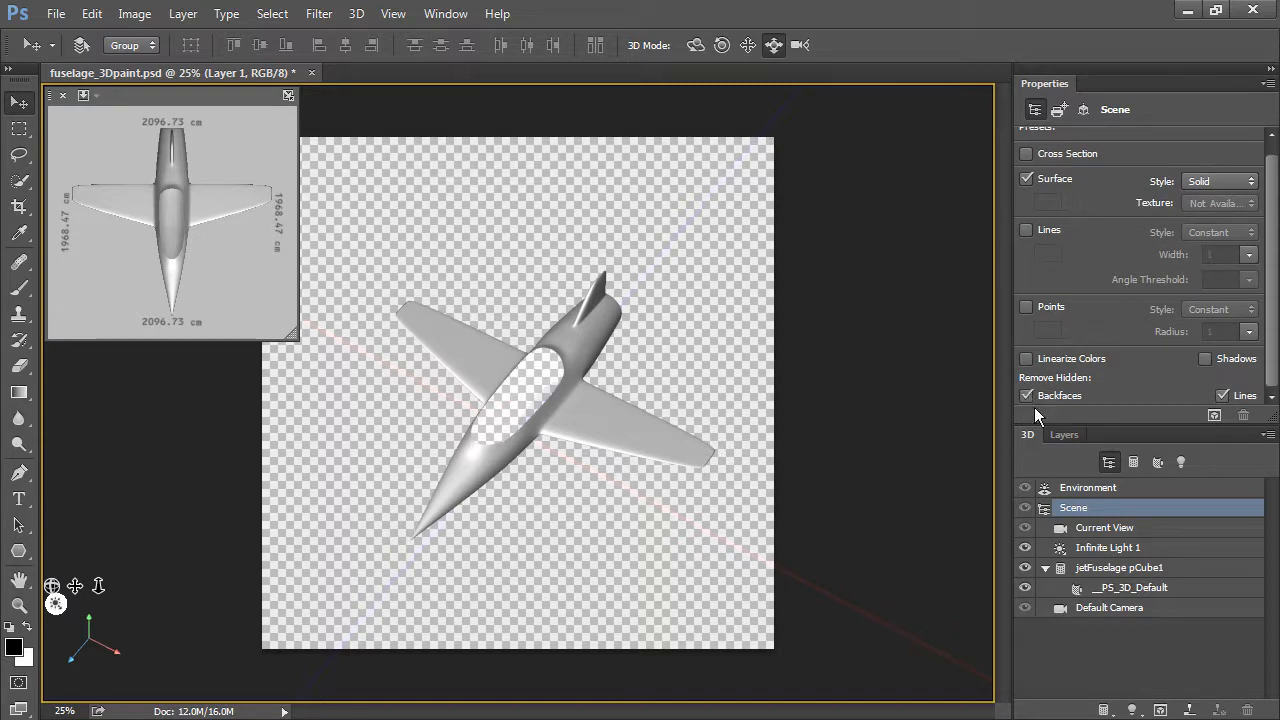
- Disable the environment's image-based lighting (IBL) and align Infinite Light 1 with the current camera using Move to view
{"action": "left_click", "coordinate": [1078, 488]}
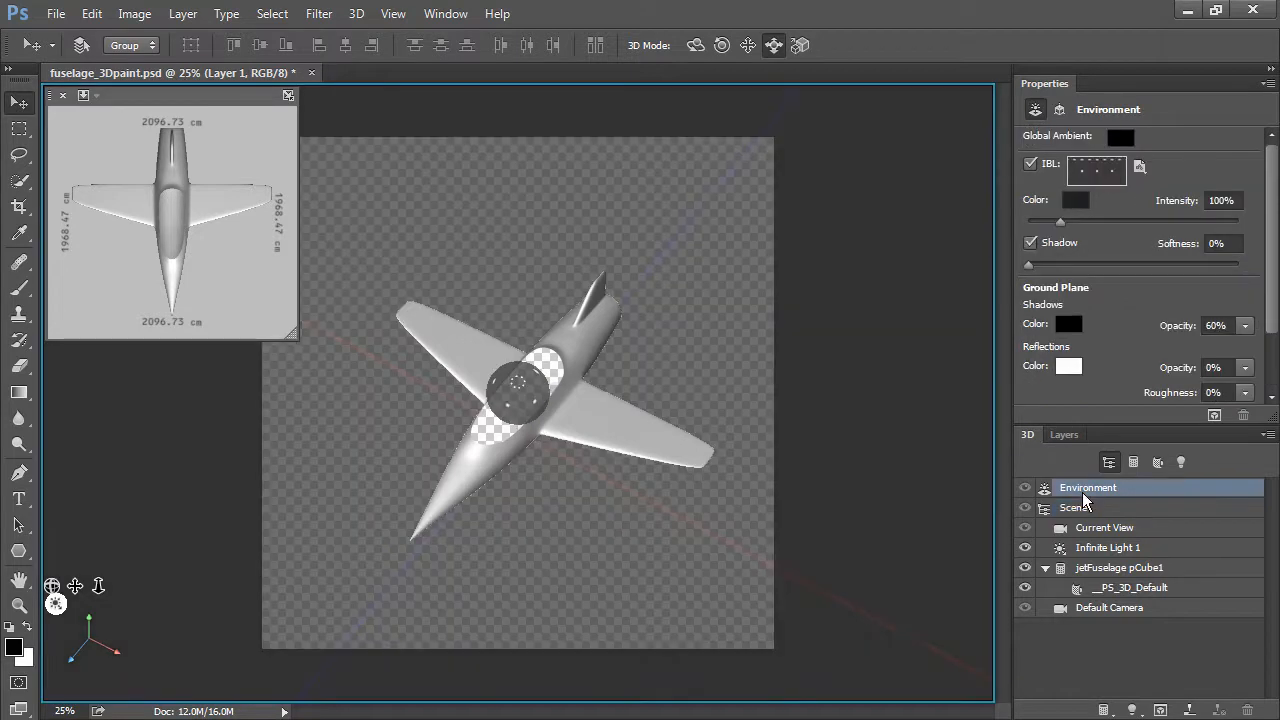
{"action": "left_click", "coordinate": [1030, 165]}
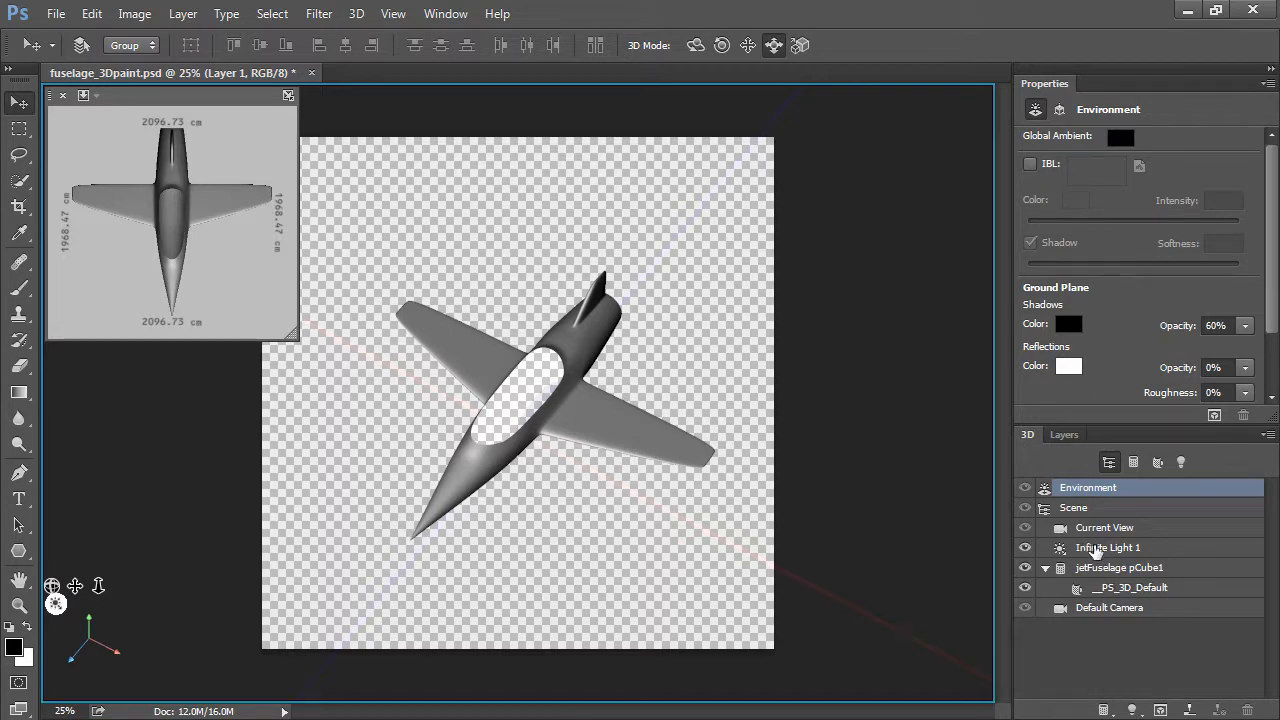
{"action": "left_click", "coordinate": [1104, 549]}
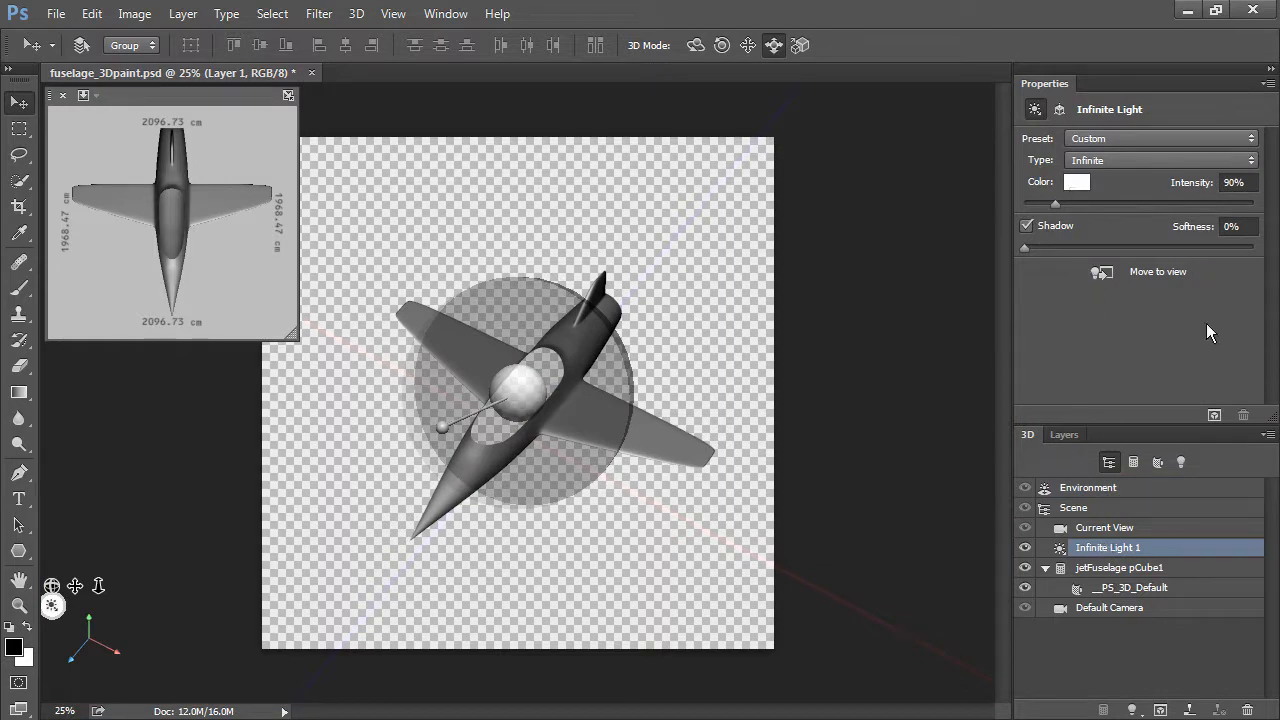
{"action": "left_click", "coordinate": [1103, 272]}
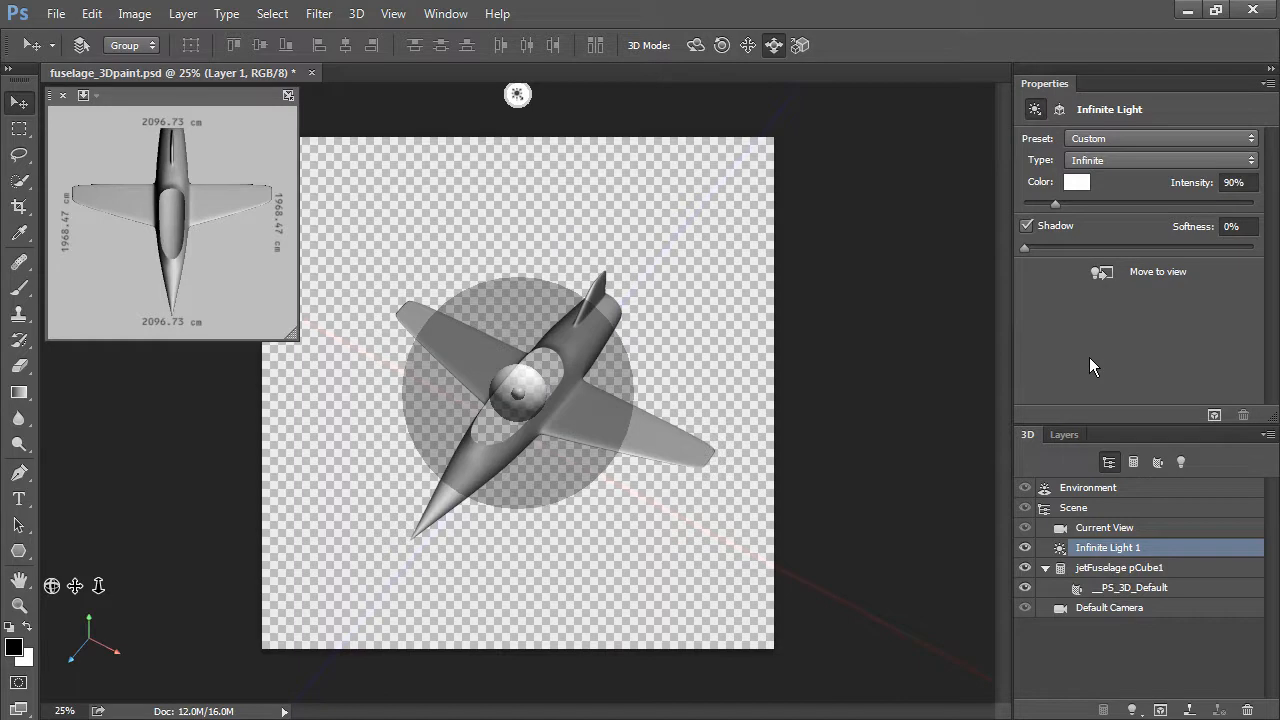
- Orbit the current view until the jet's nose points down-right, and realign Infinite Light 1 to that view
{"action": "left_click", "coordinate": [695, 46]}
{"action": "left_click", "coordinate": [1115, 534]}
{"action": "left_click_drag", "start_coordinate": [649, 242], "coordinate": [632, 192]}
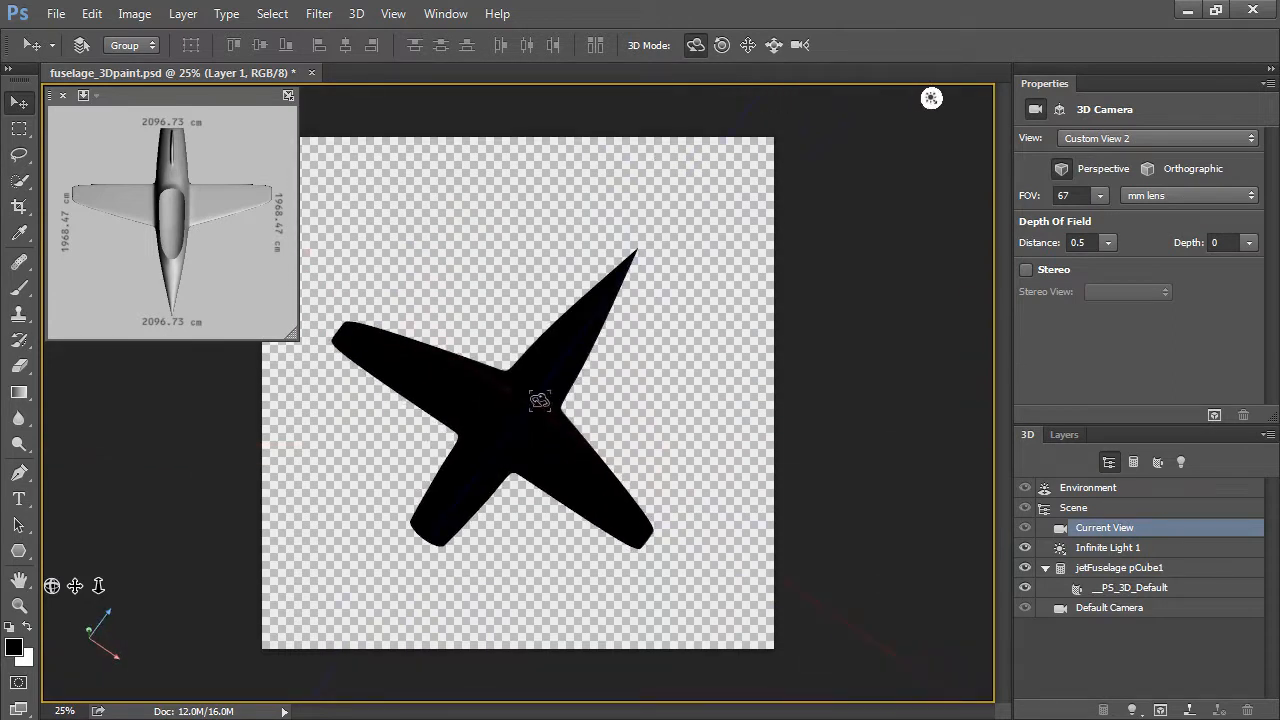
{"action": "left_click", "coordinate": [1090, 550]}
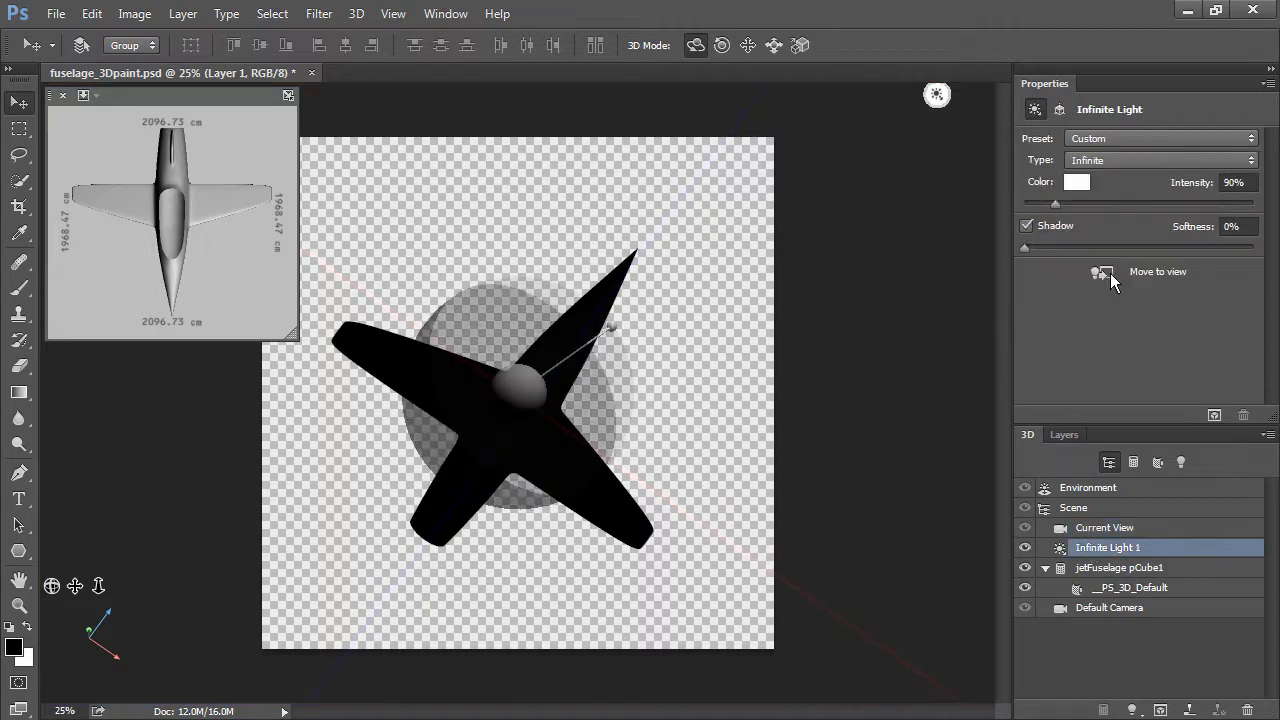
{"action": "left_click", "coordinate": [1102, 272]}
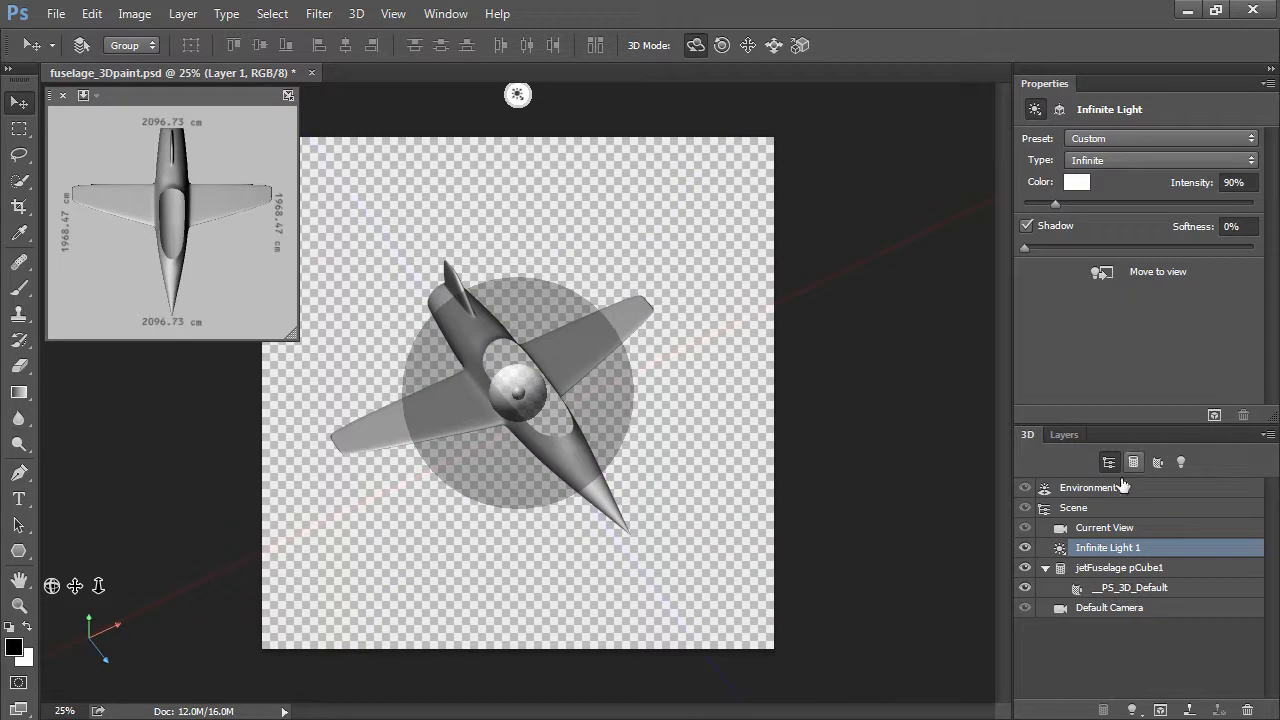
- Shift the jetFuselage mesh with its 3D axis widget, and reset its coordinates to the origin
{"action": "left_click", "coordinate": [1145, 568]}
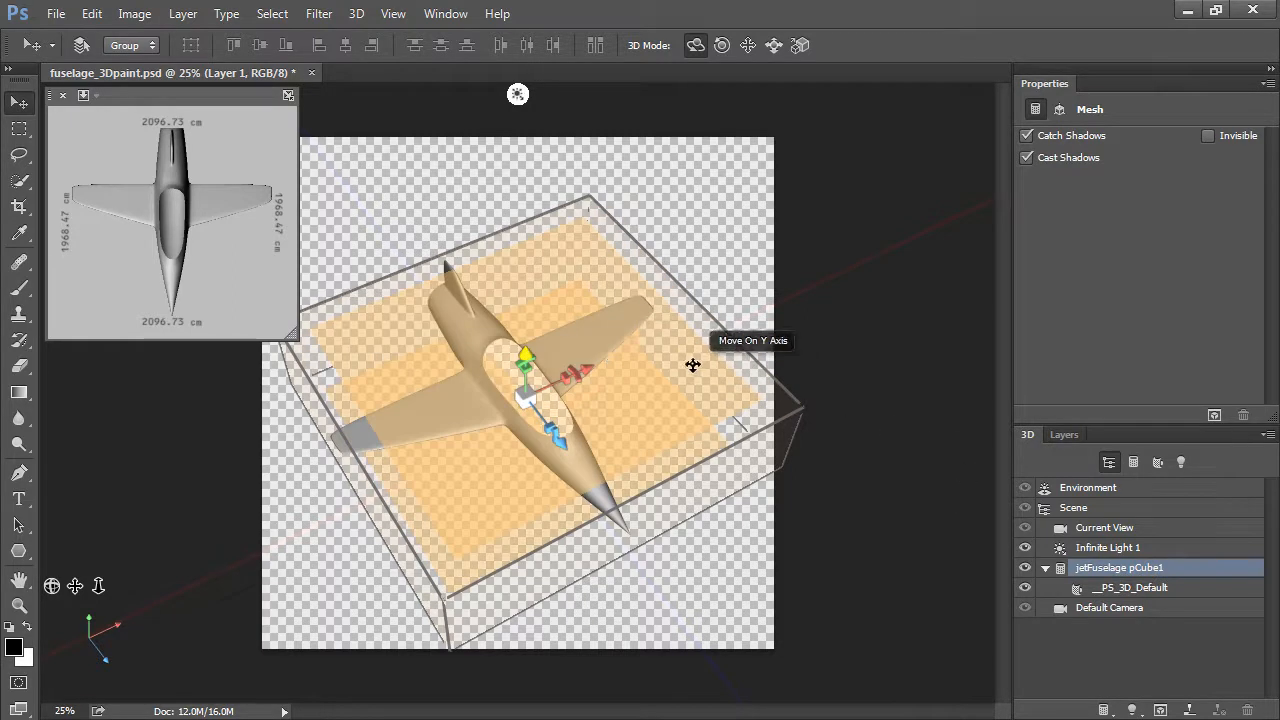
{"action": "left_click_drag", "start_coordinate": [588, 368], "coordinate": [545, 400]}
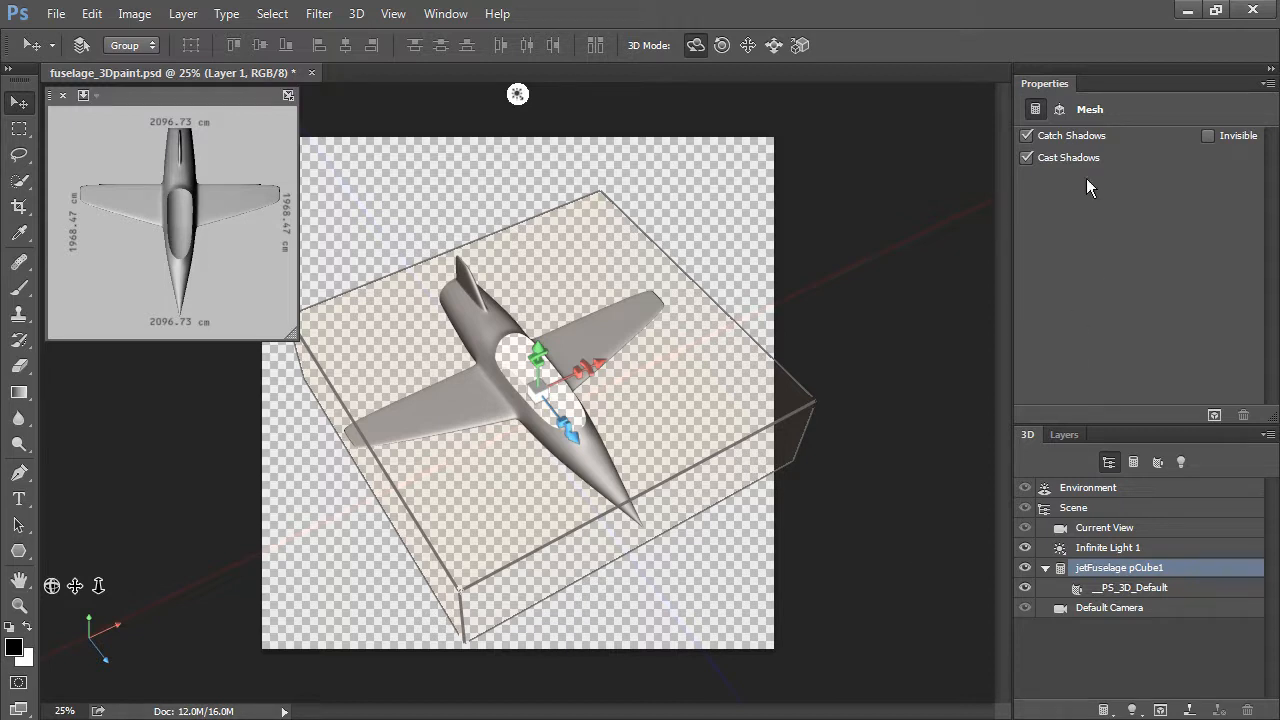
{"action": "left_click", "coordinate": [1060, 110]}
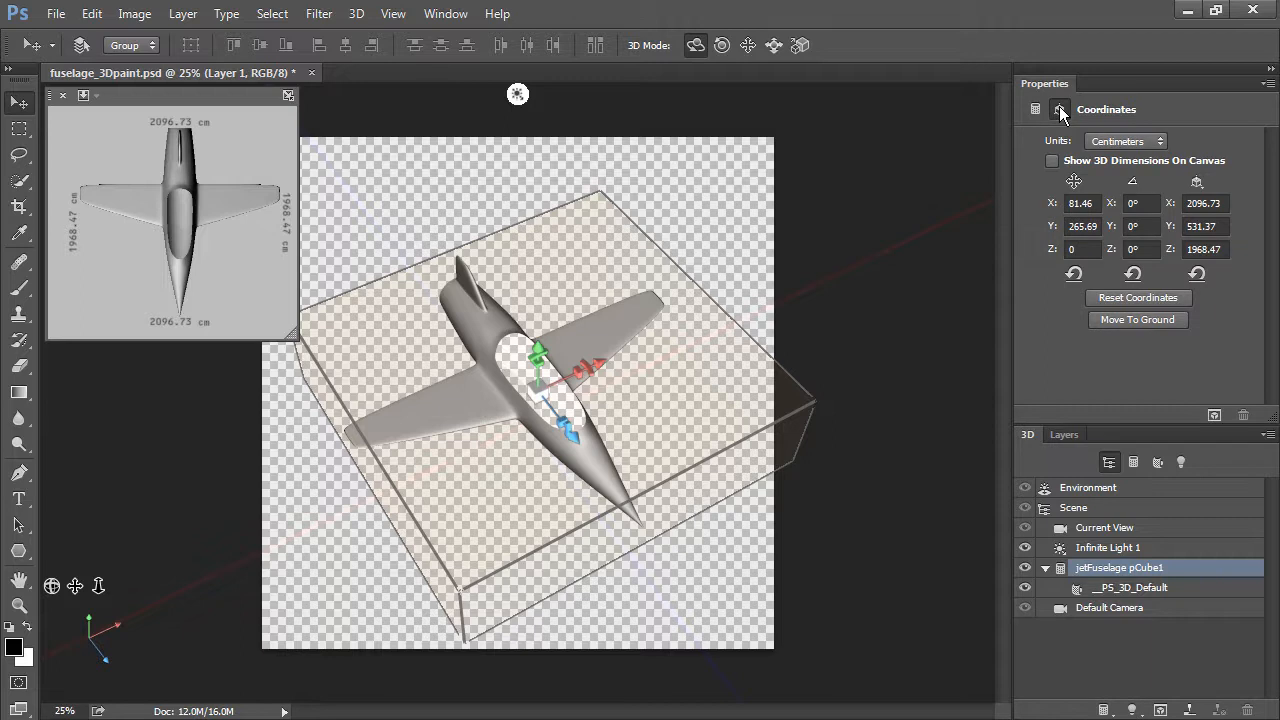
{"action": "left_click", "coordinate": [1135, 298]}
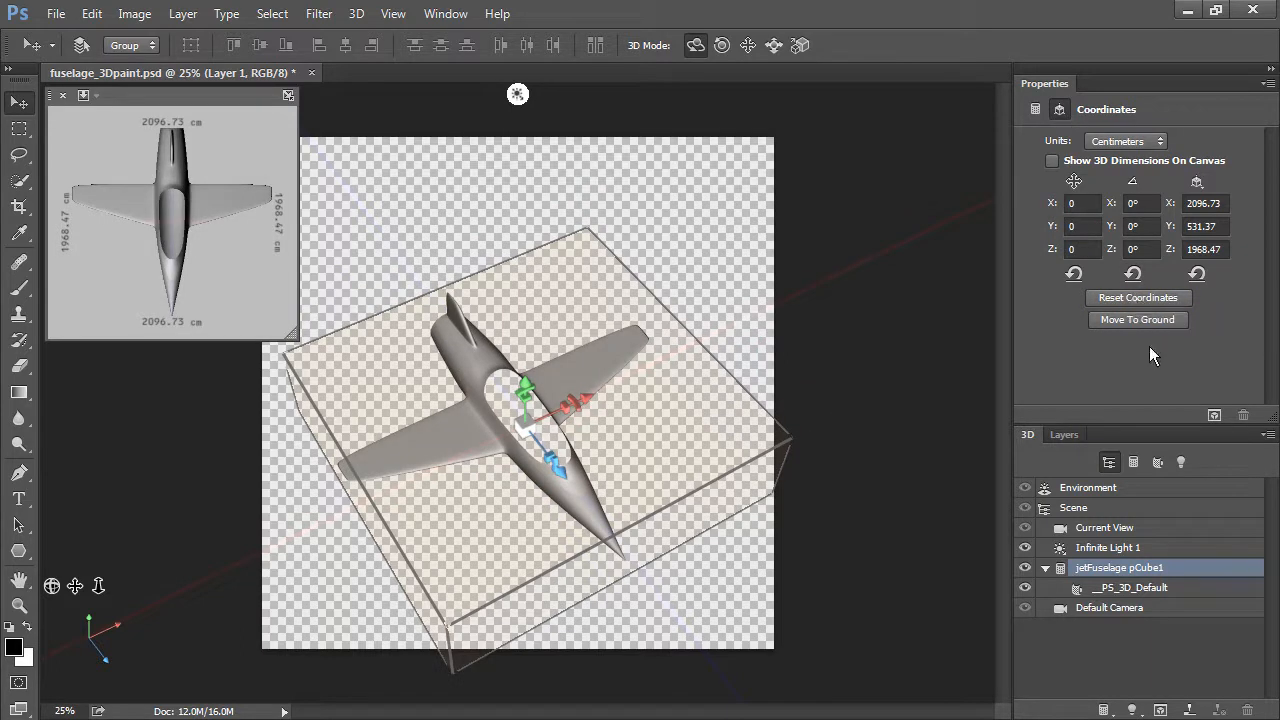
- Set the camera of the current view to the Top preset
{"action": "left_click", "coordinate": [1128, 529]}
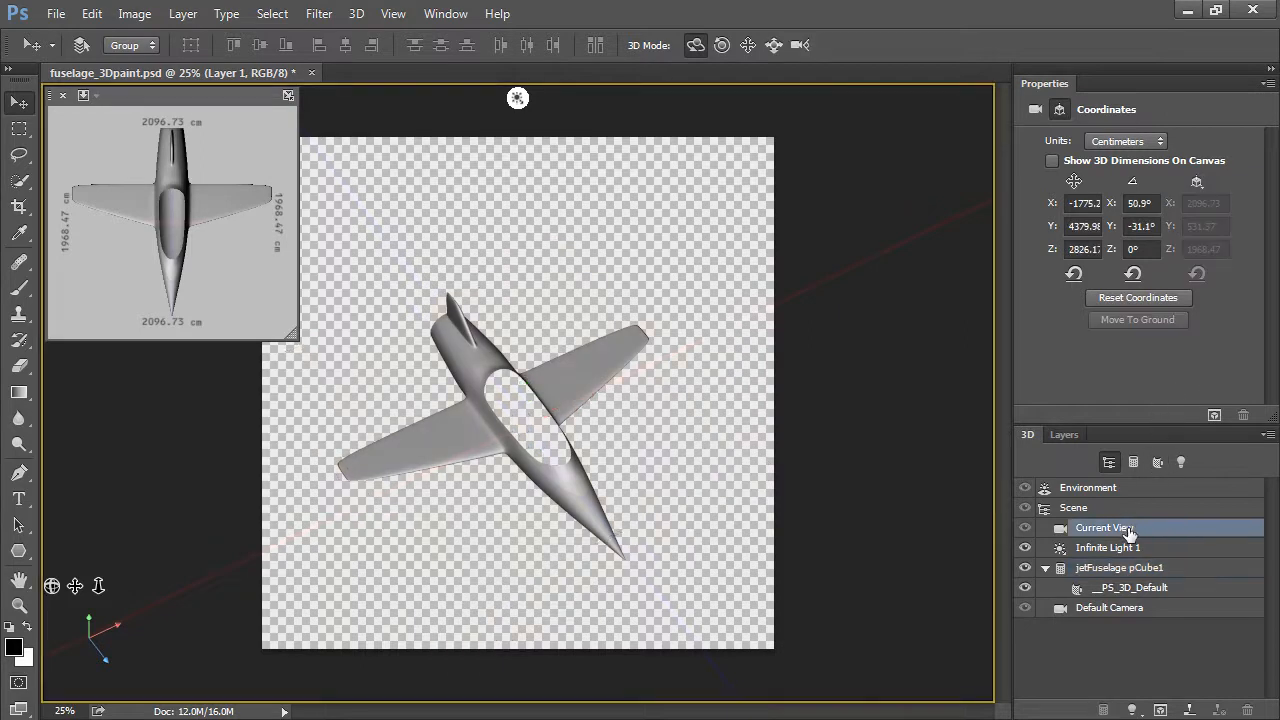
{"action": "left_click", "coordinate": [1036, 108]}
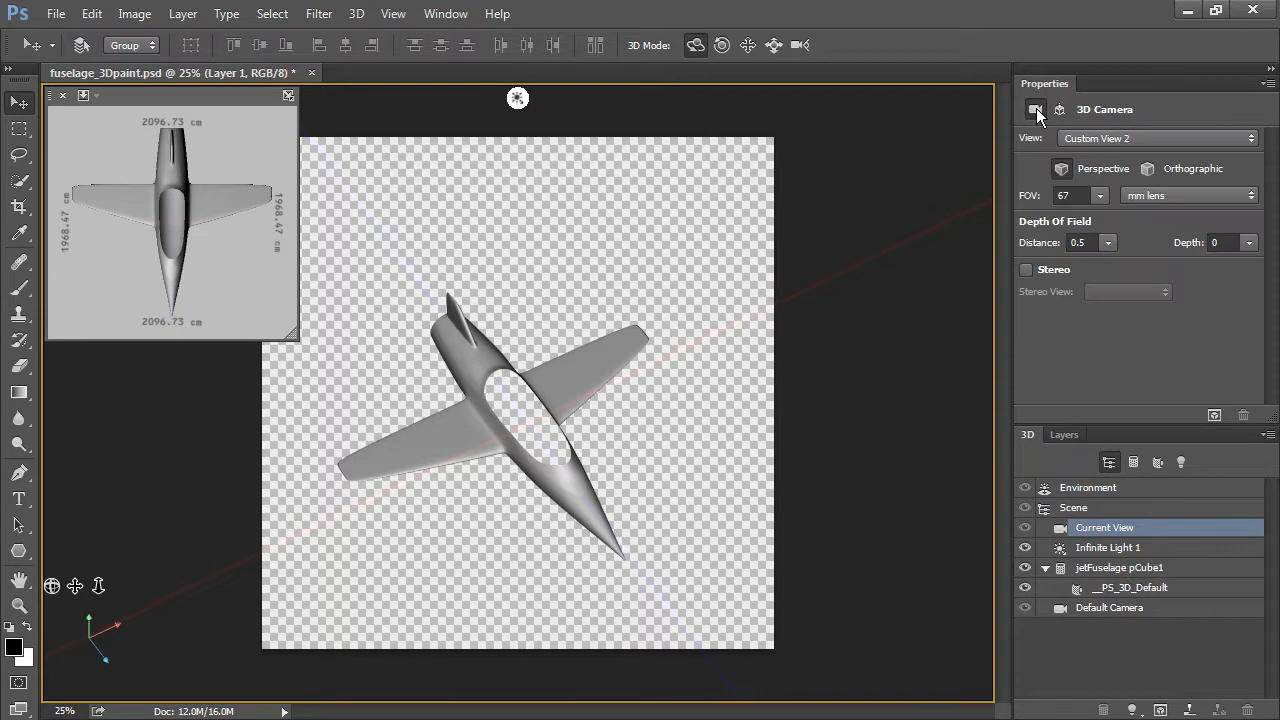
{"action": "left_click", "coordinate": [1127, 137]}
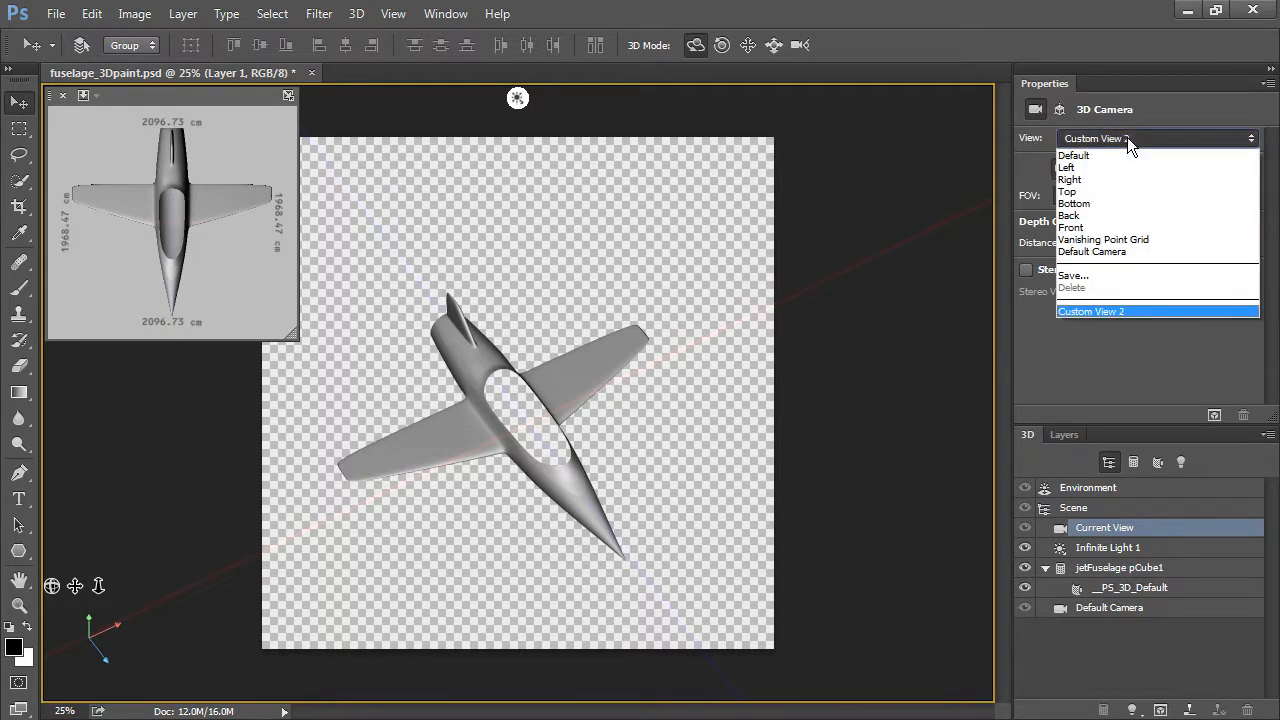
{"action": "left_click", "coordinate": [1127, 187]}
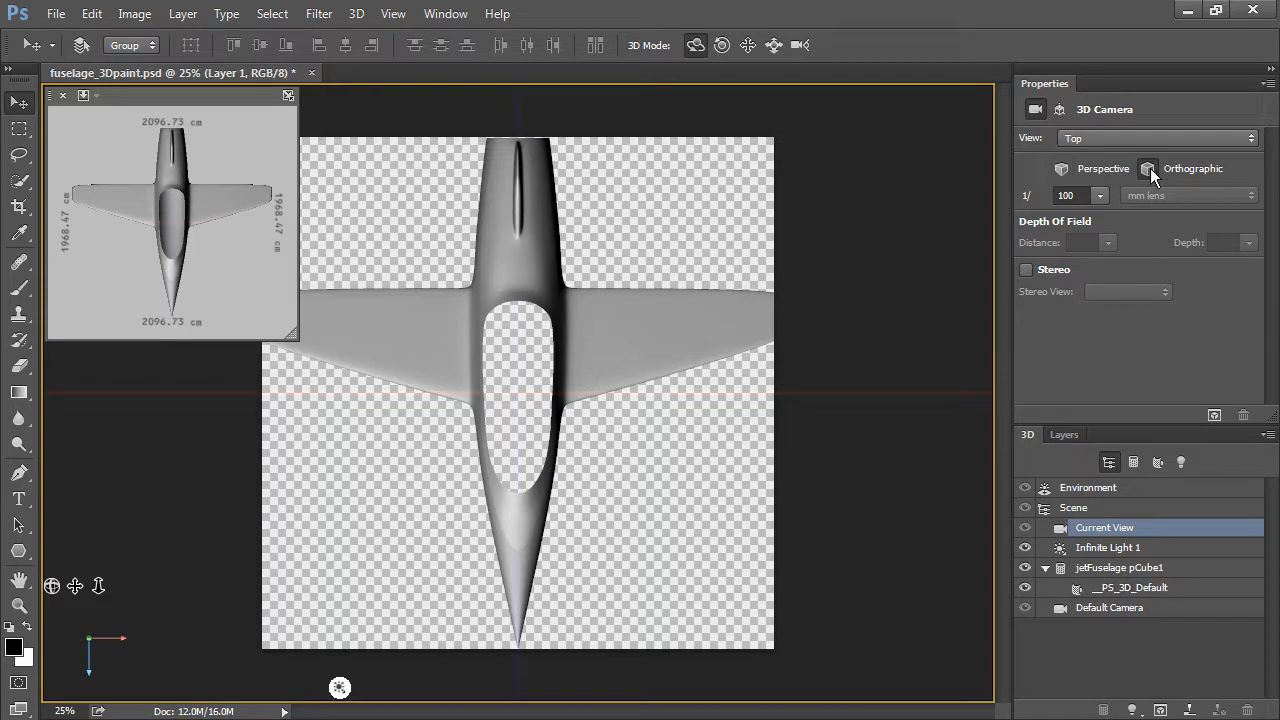
- Compare perspective with orthographic projection, set the perspective field of view to 90 mm lens, and return the camera to orthographic
{"action": "left_click", "coordinate": [1062, 168]}
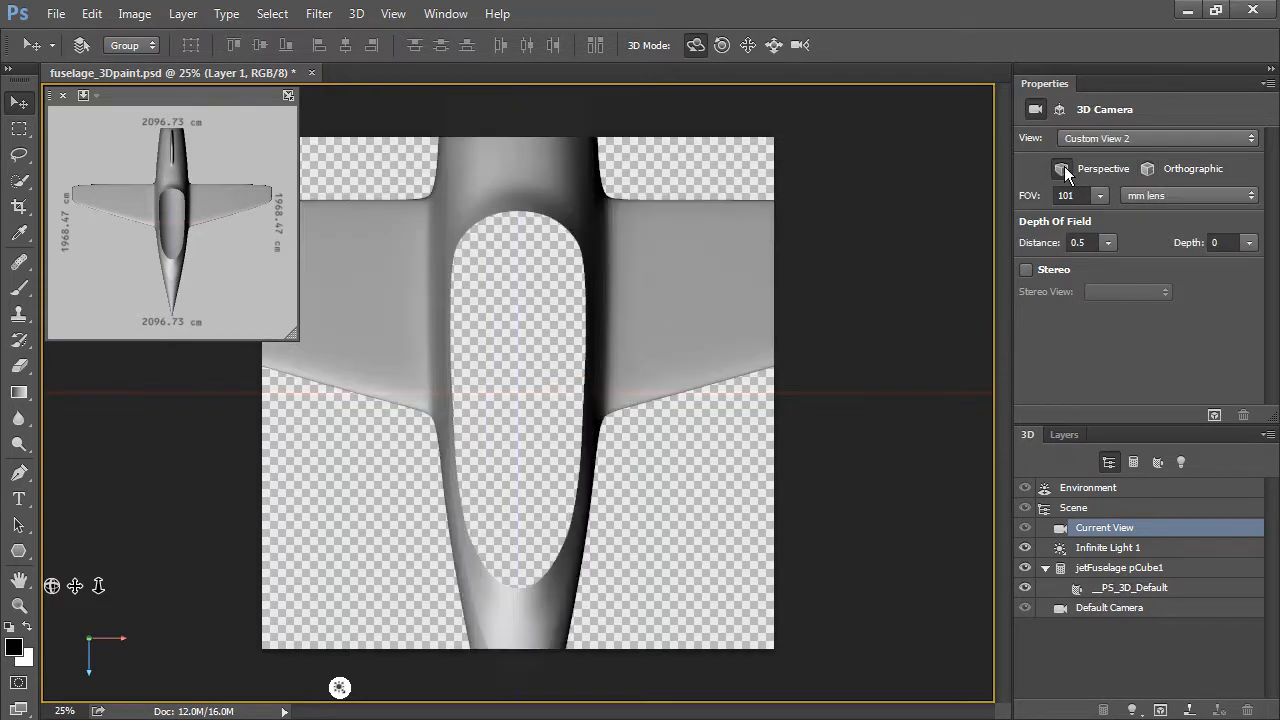
{"action": "left_click", "coordinate": [1148, 168]}
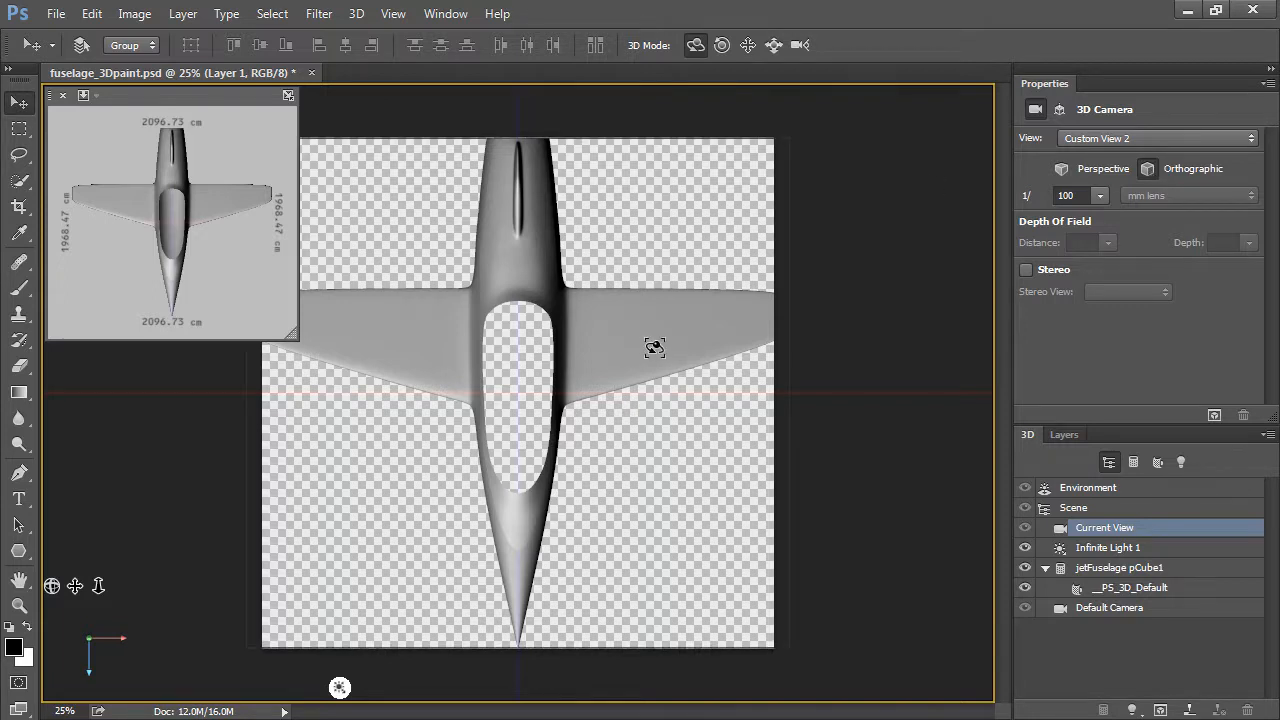
{"action": "left_click", "coordinate": [1061, 170]}
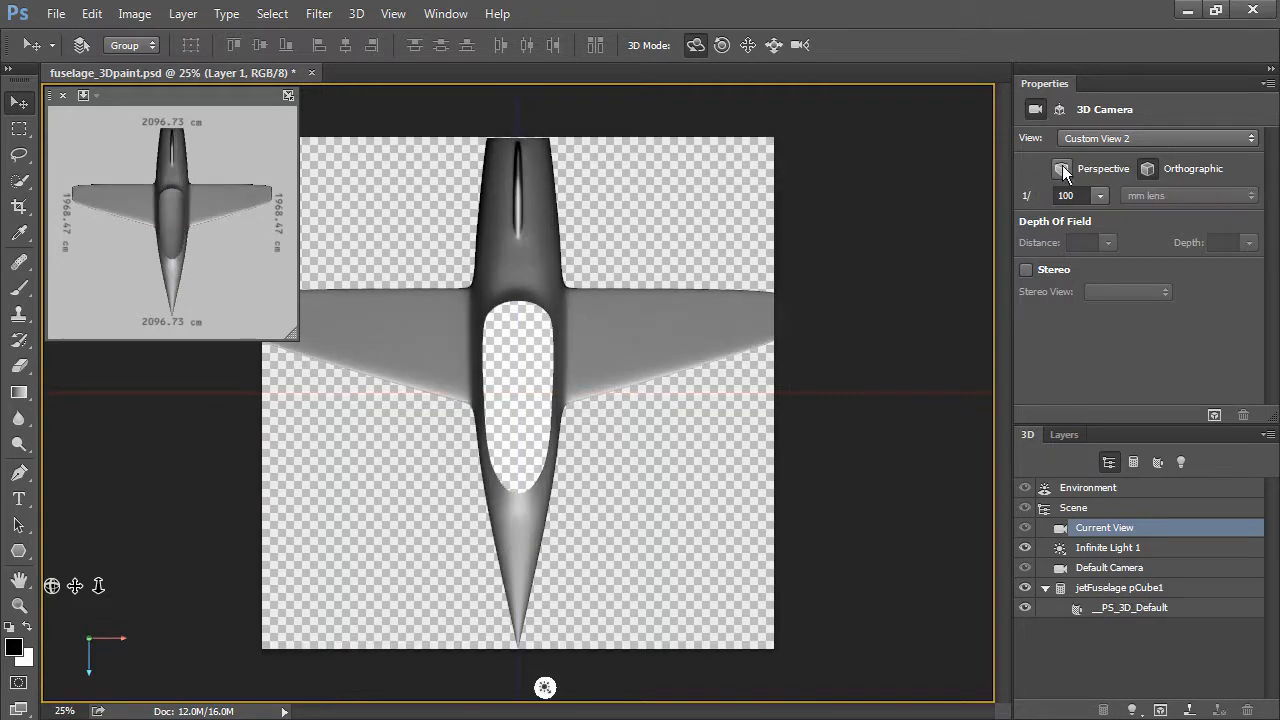
{"action": "left_click", "coordinate": [1062, 170]}
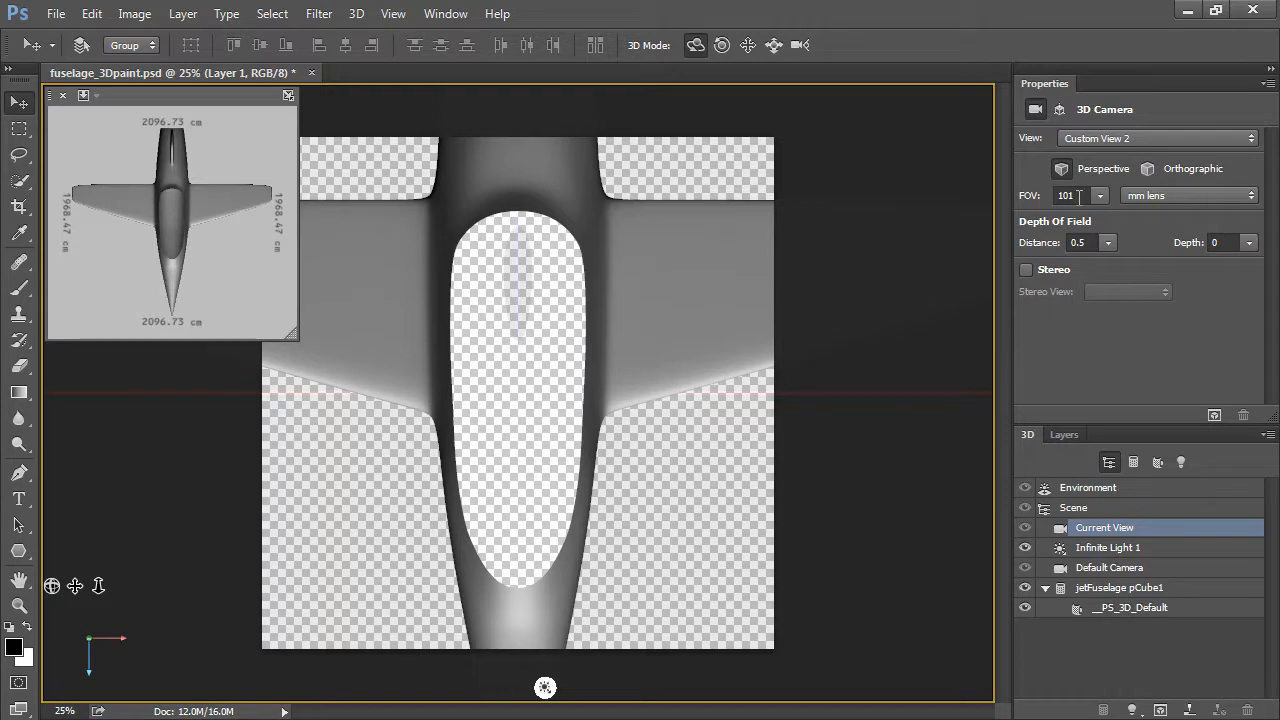
{"action": "left_click", "coordinate": [1078, 195]}
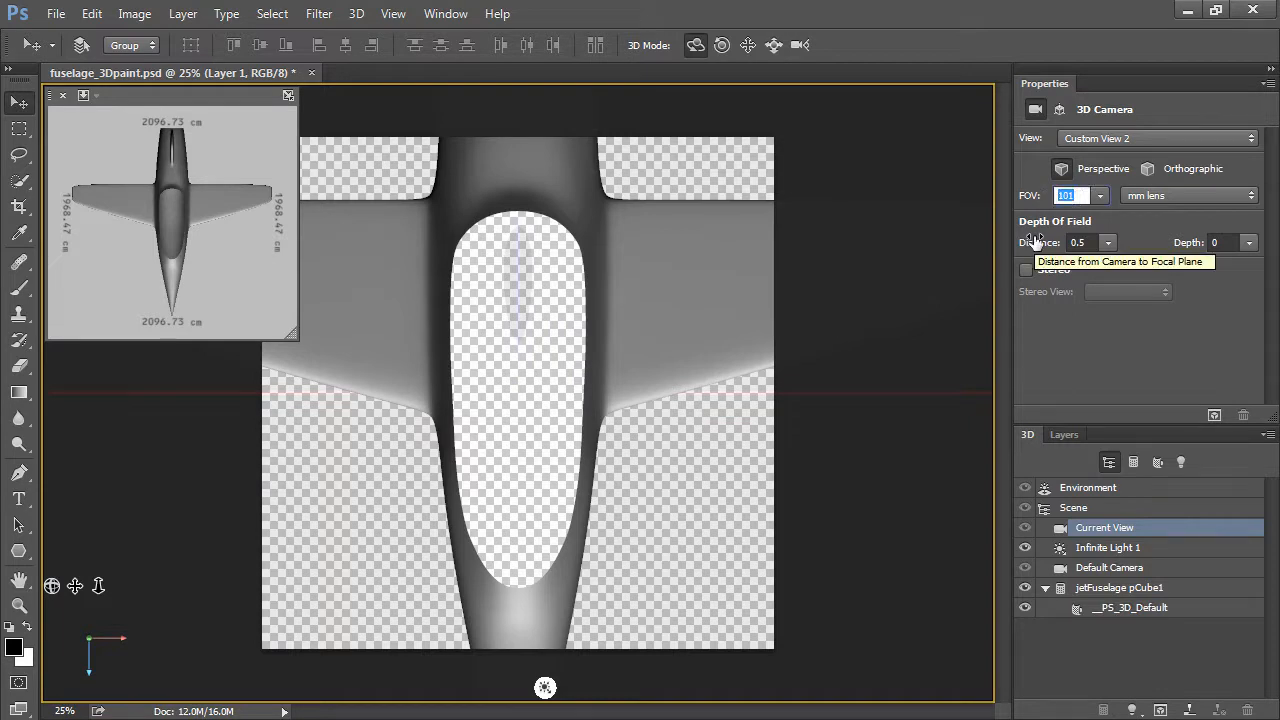
{"action": "type", "text": "90"}
{"action": "key", "text": "Return"}
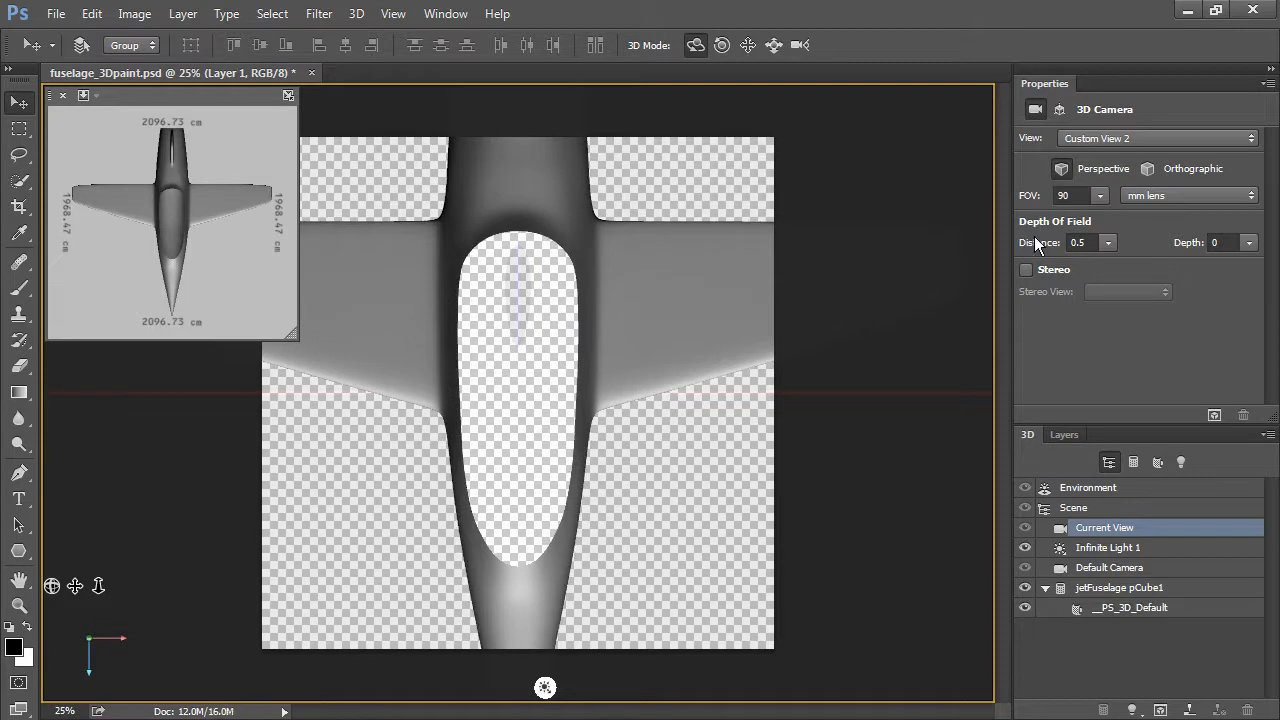
{"action": "left_click", "coordinate": [1146, 169]}
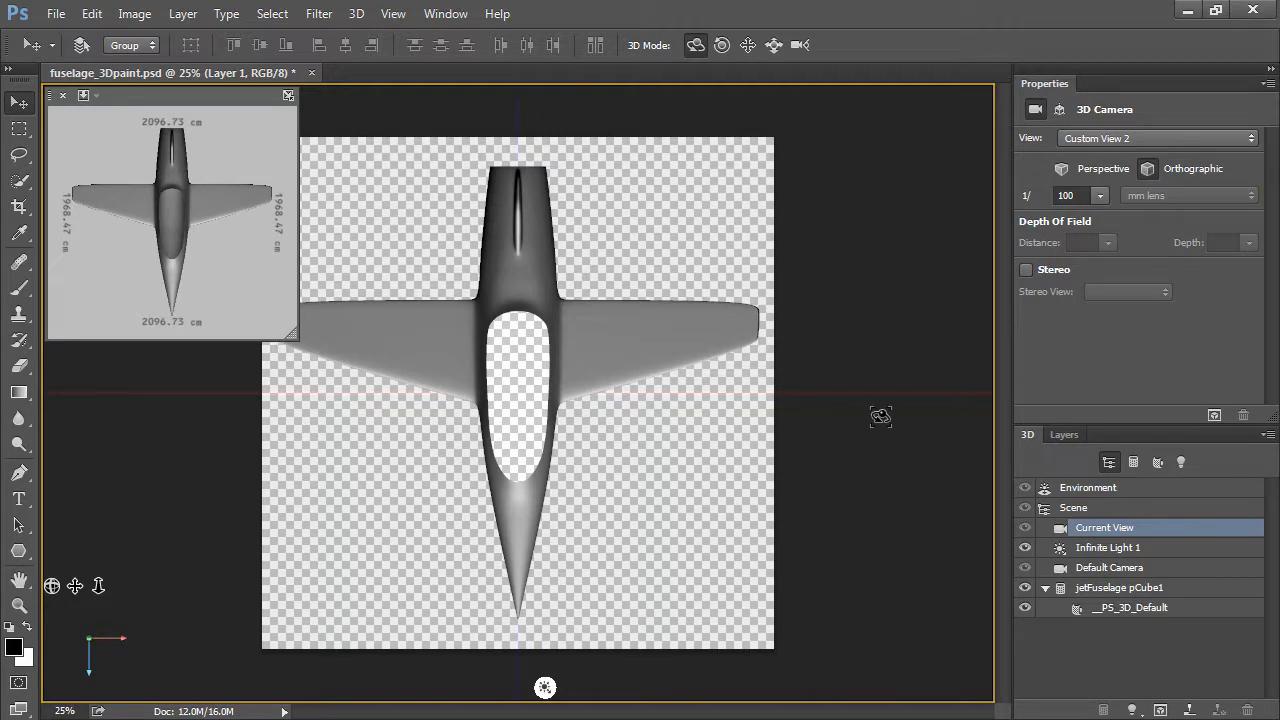
- Orbit away from the top view, and restore it by setting the camera rotation to X 90° and Y 0° and panning the jet back to the canvas centre
{"action": "left_click_drag", "start_coordinate": [624, 330], "coordinate": [734, 366]}
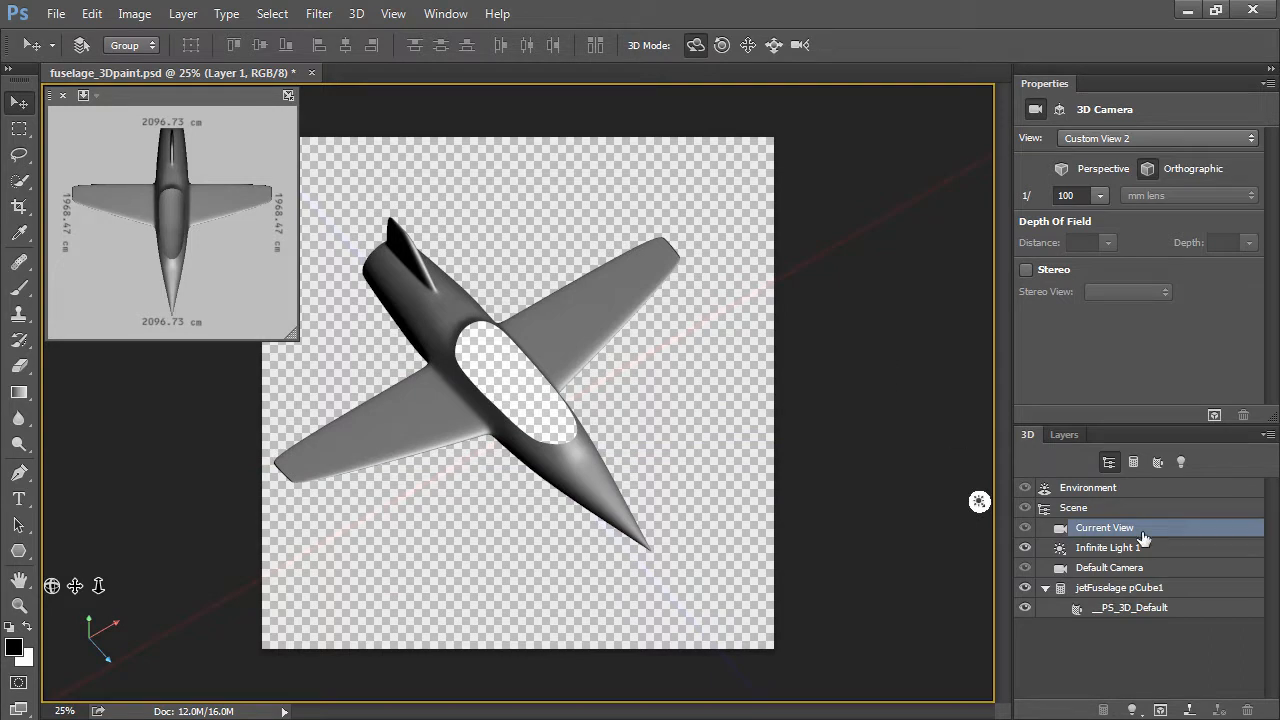
{"action": "left_click", "coordinate": [1059, 109]}
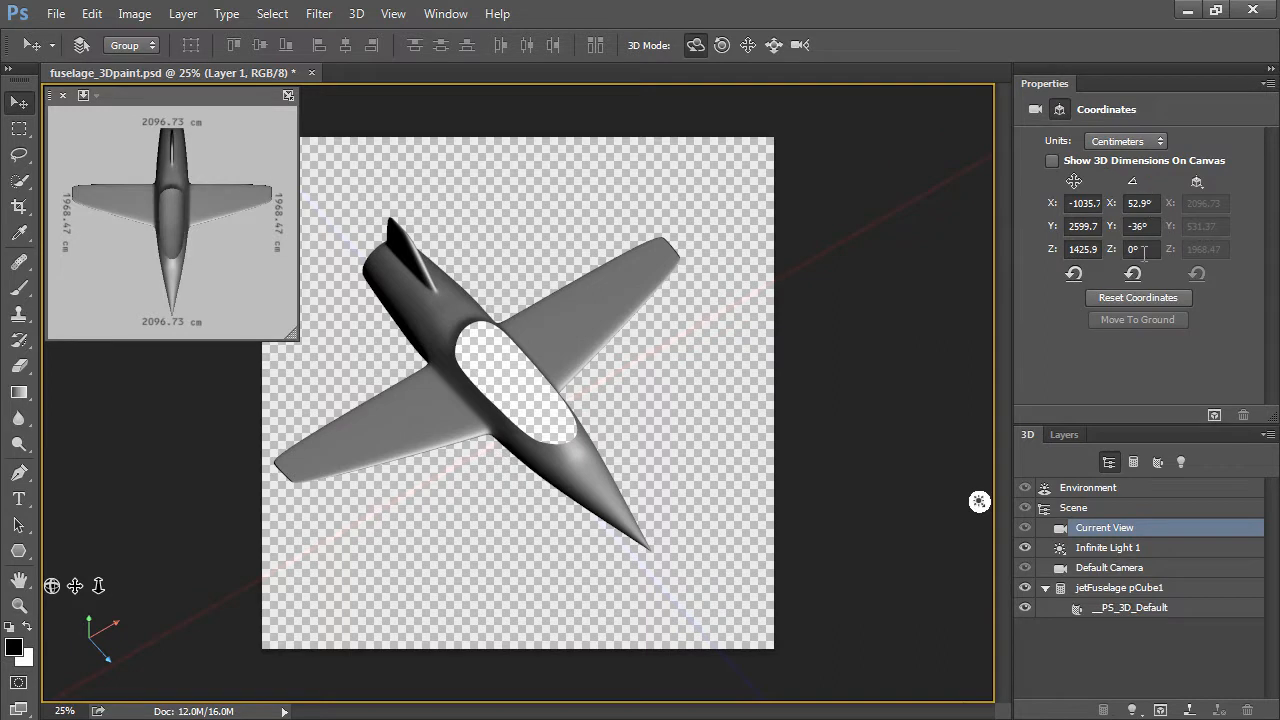
{"action": "left_click", "coordinate": [1140, 203]}
{"action": "type", "text": "90"}
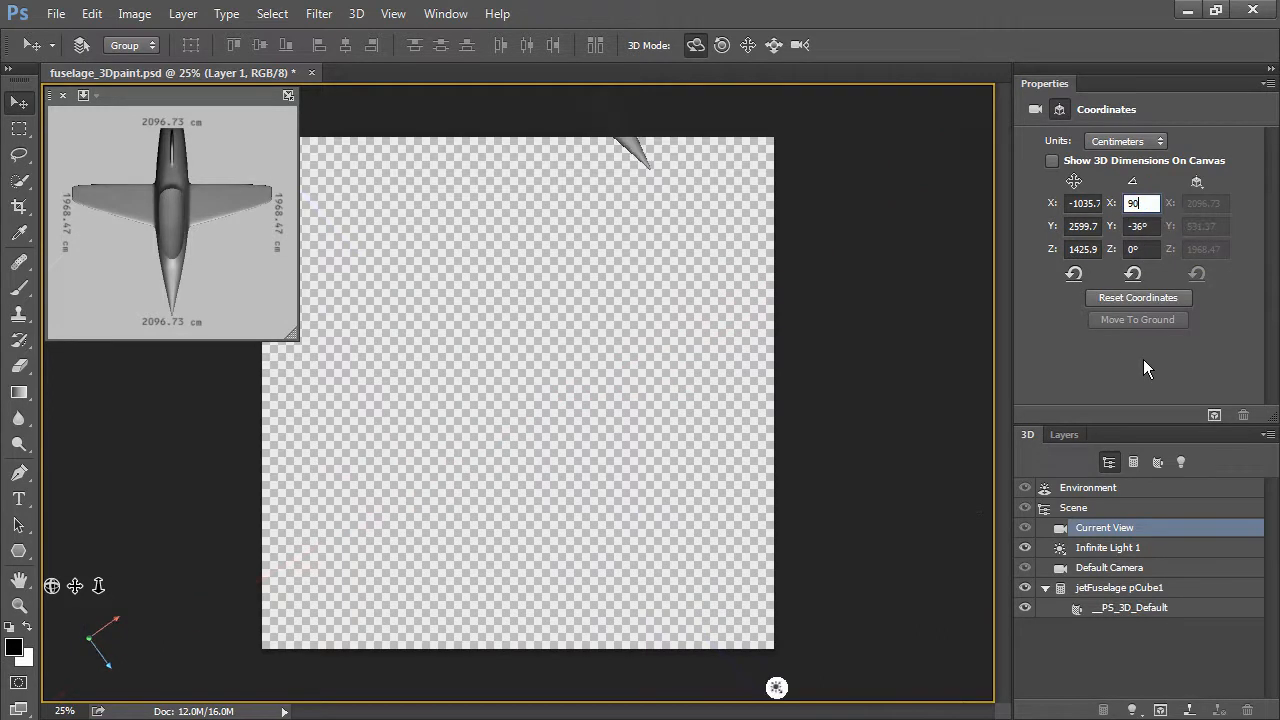
{"action": "key", "text": "Tab"}
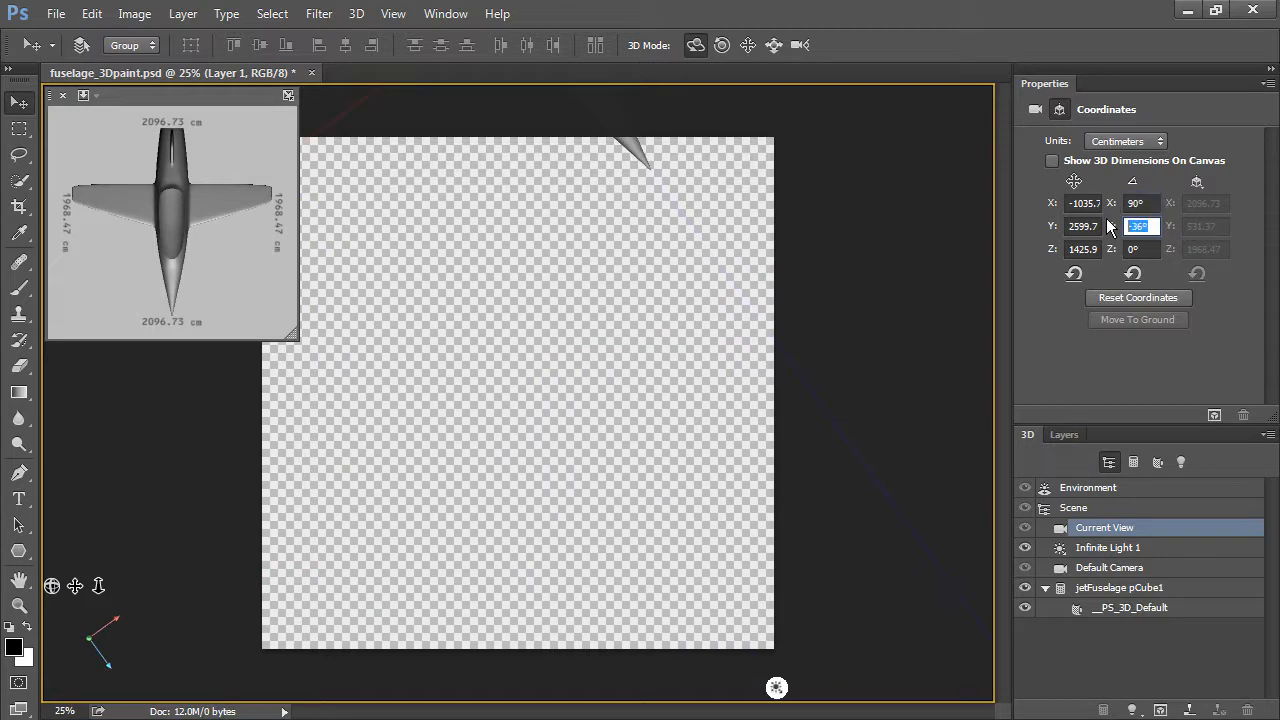
{"action": "type", "text": "0"}
{"action": "key", "text": "Return"}
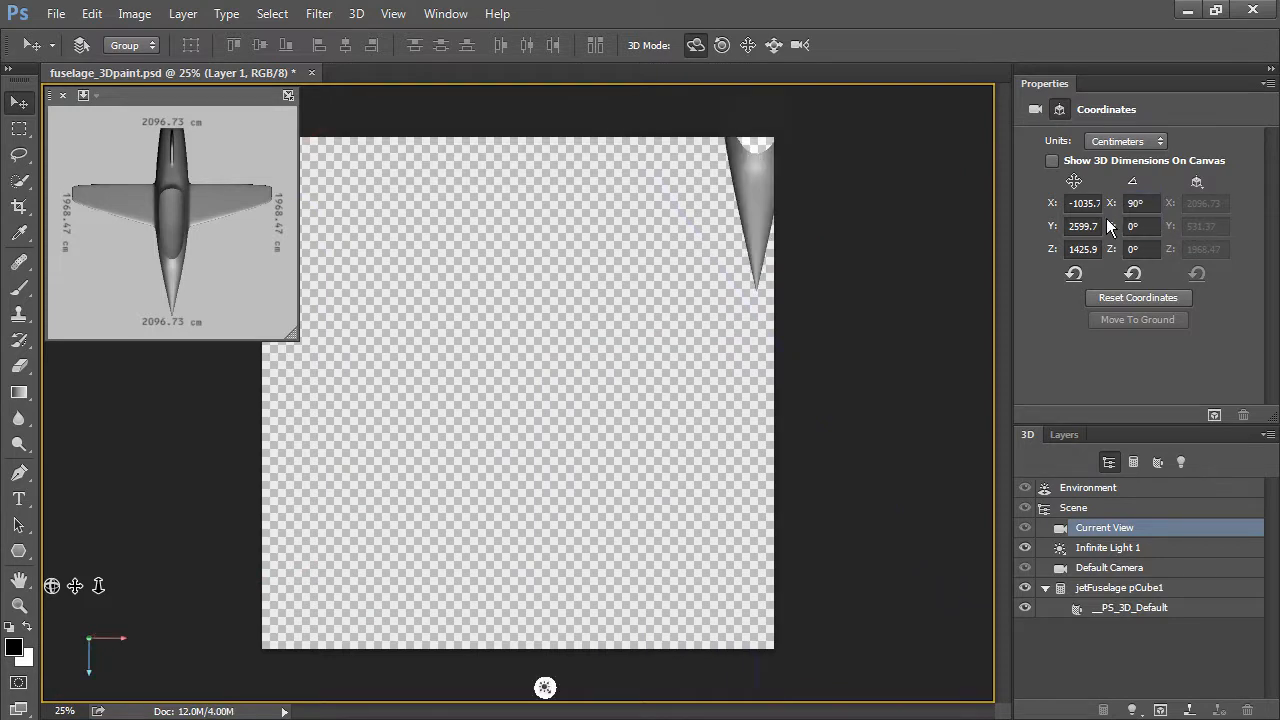
{"action": "left_click", "coordinate": [749, 44]}
{"action": "left_click_drag", "start_coordinate": [749, 171], "coordinate": [543, 497]}
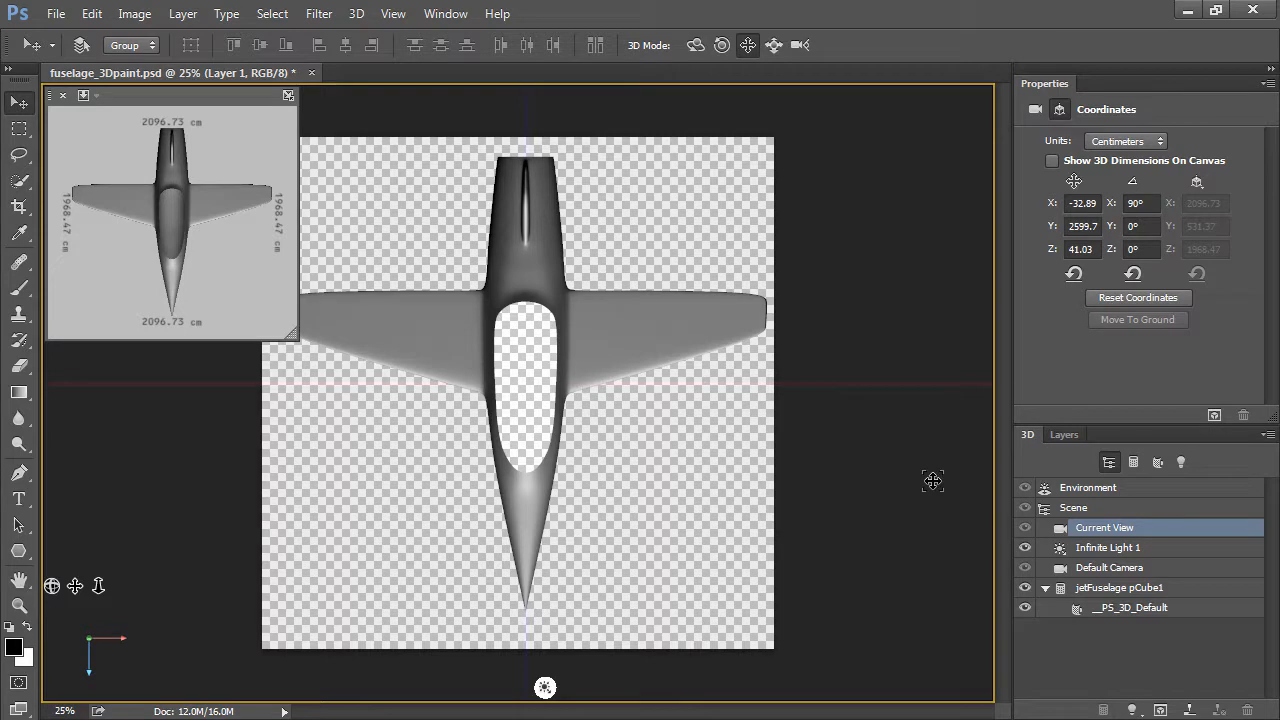
- Hide the 3D ground plane and close the secondary 3D view
{"action": "left_click", "coordinate": [397, 17]}
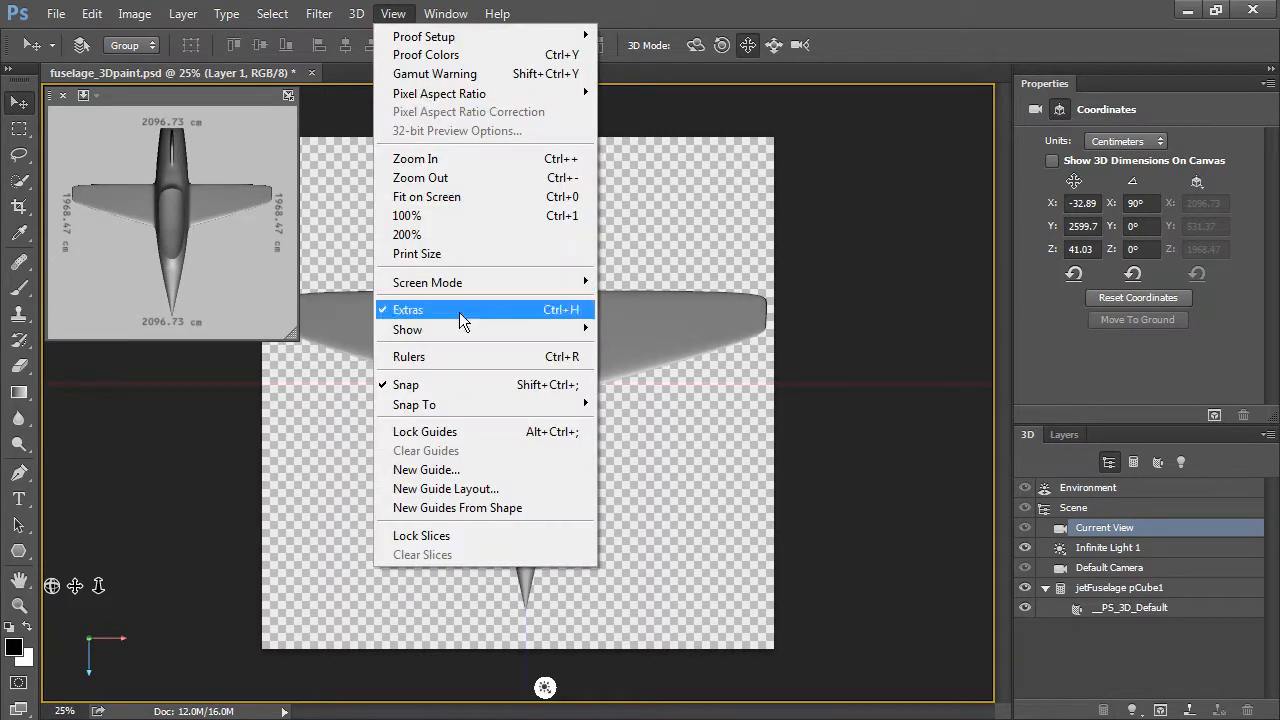
{"action": "mouse_move", "coordinate": [459, 324]}
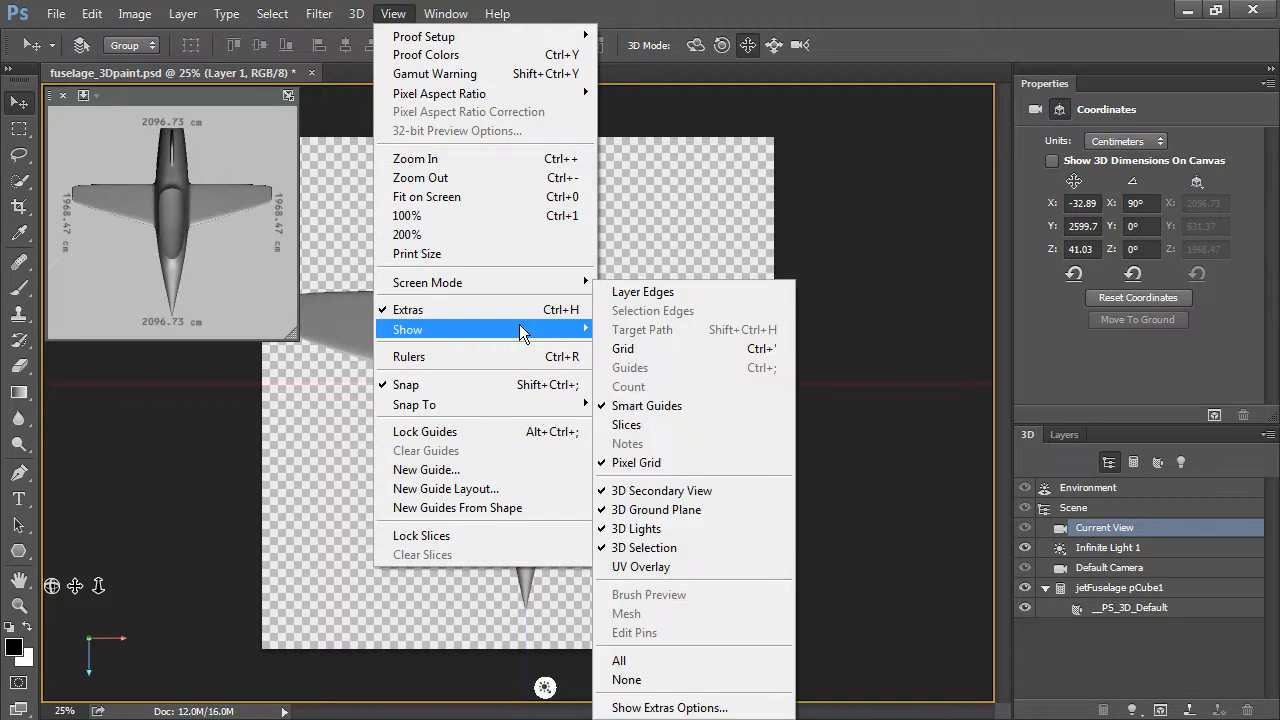
{"action": "left_click", "coordinate": [719, 509]}
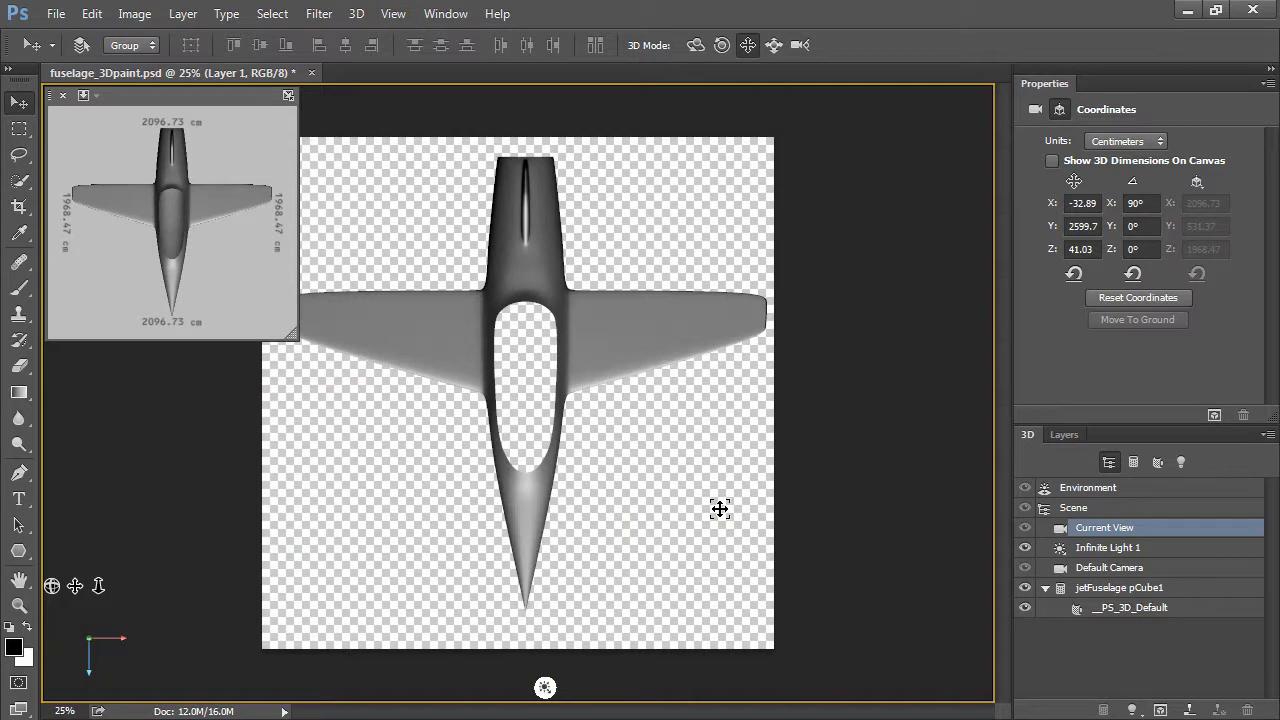
{"action": "left_click", "coordinate": [63, 97]}
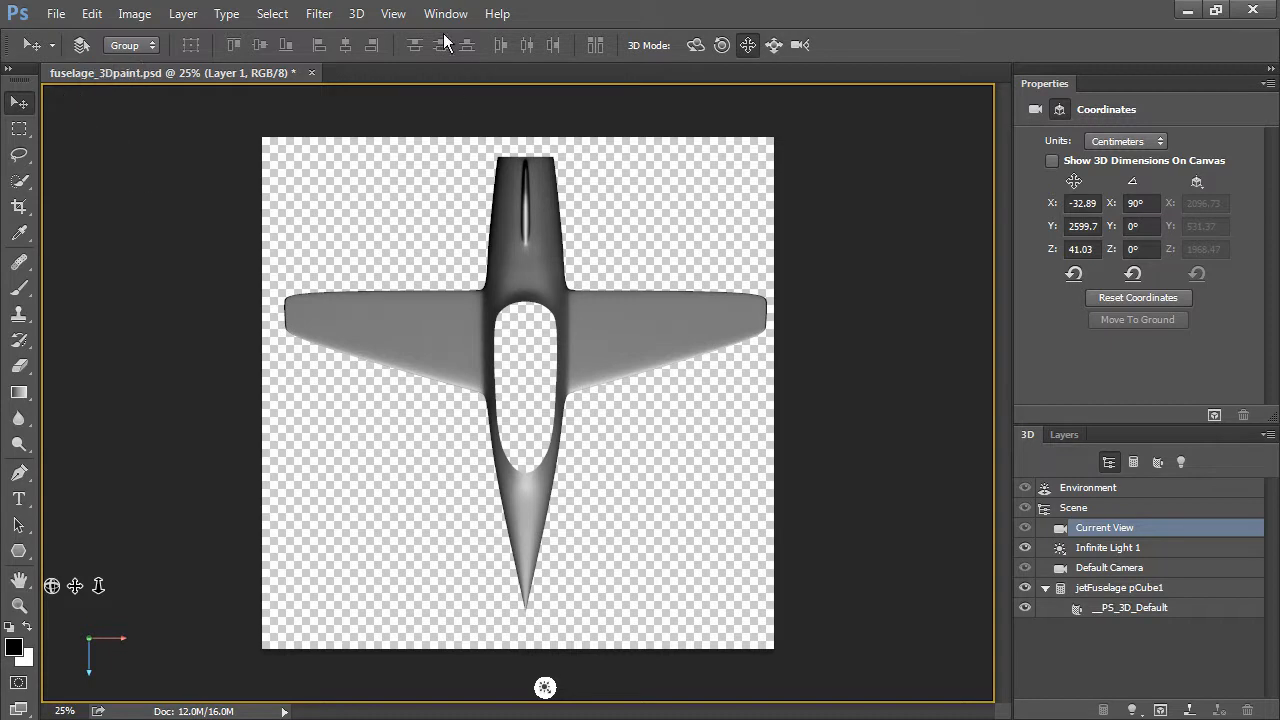
- Show the secondary 3D view again and close it
{"action": "left_click", "coordinate": [385, 16]}
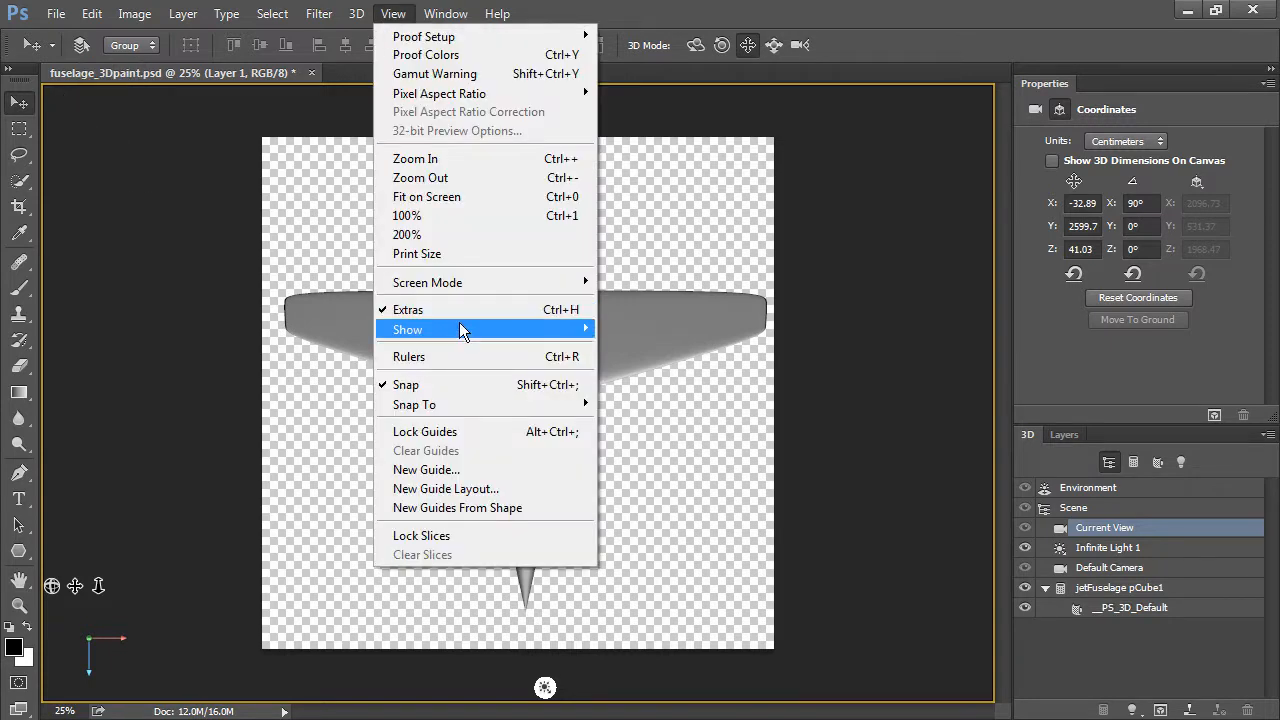
{"action": "mouse_move", "coordinate": [459, 322]}
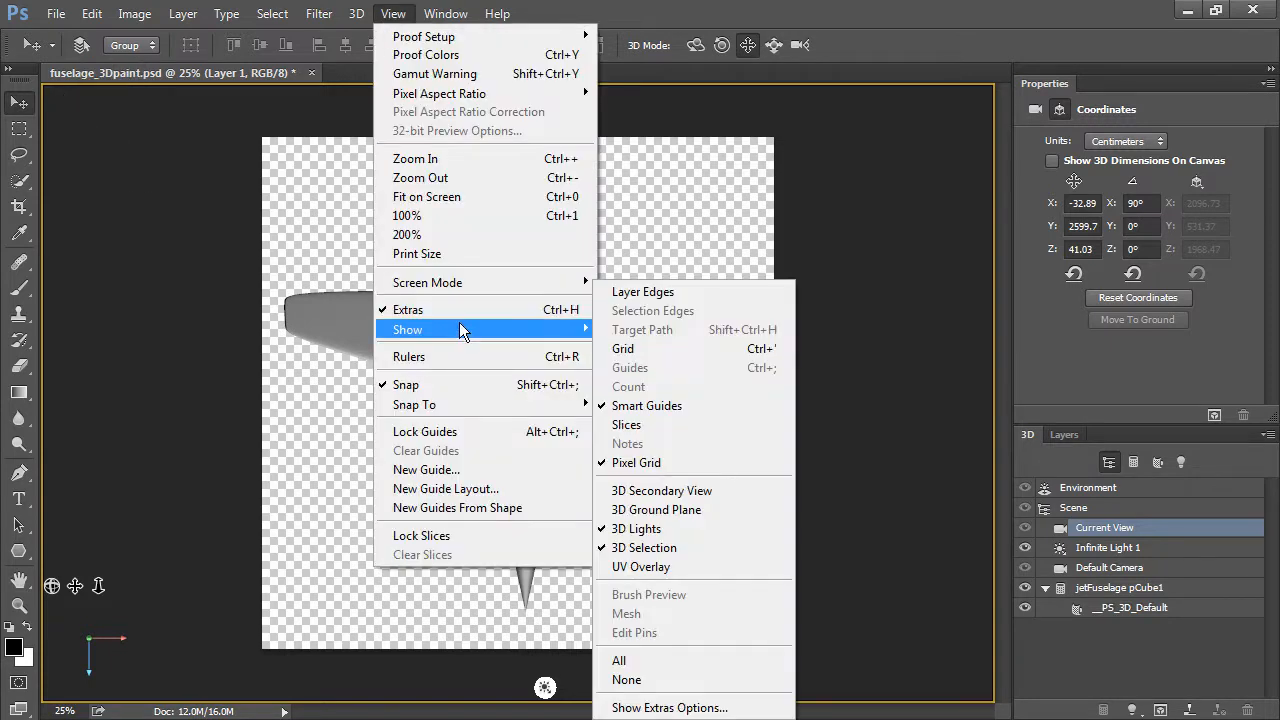
{"action": "left_click", "coordinate": [752, 491]}
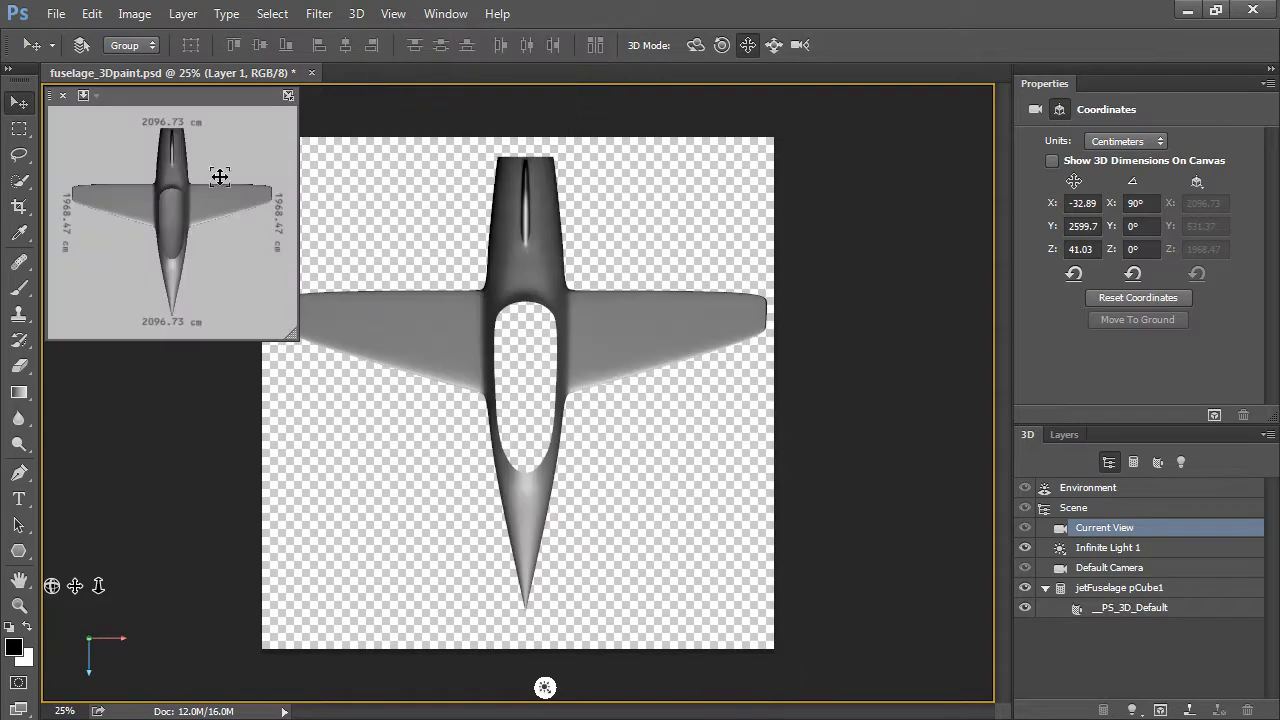
{"action": "left_click", "coordinate": [63, 96]}
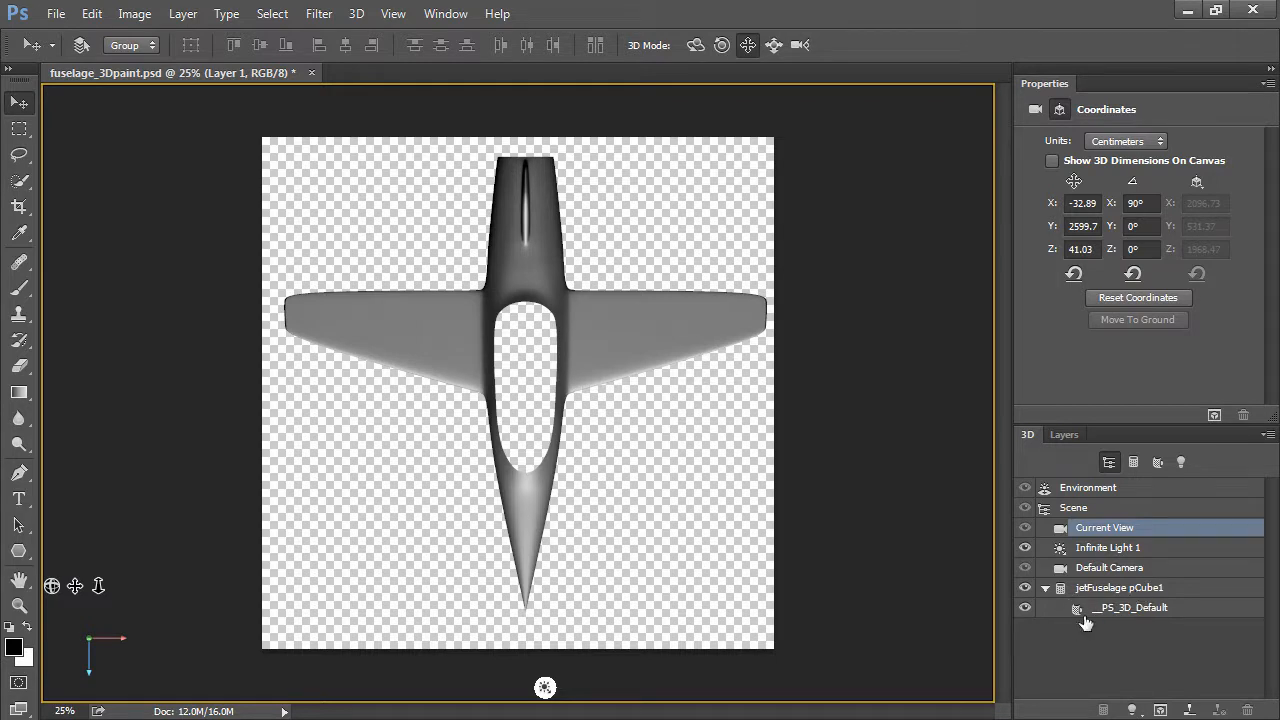
- Rename the jet fuselage's default material as "fuselage material"
{"action": "left_click", "coordinate": [1146, 613]}
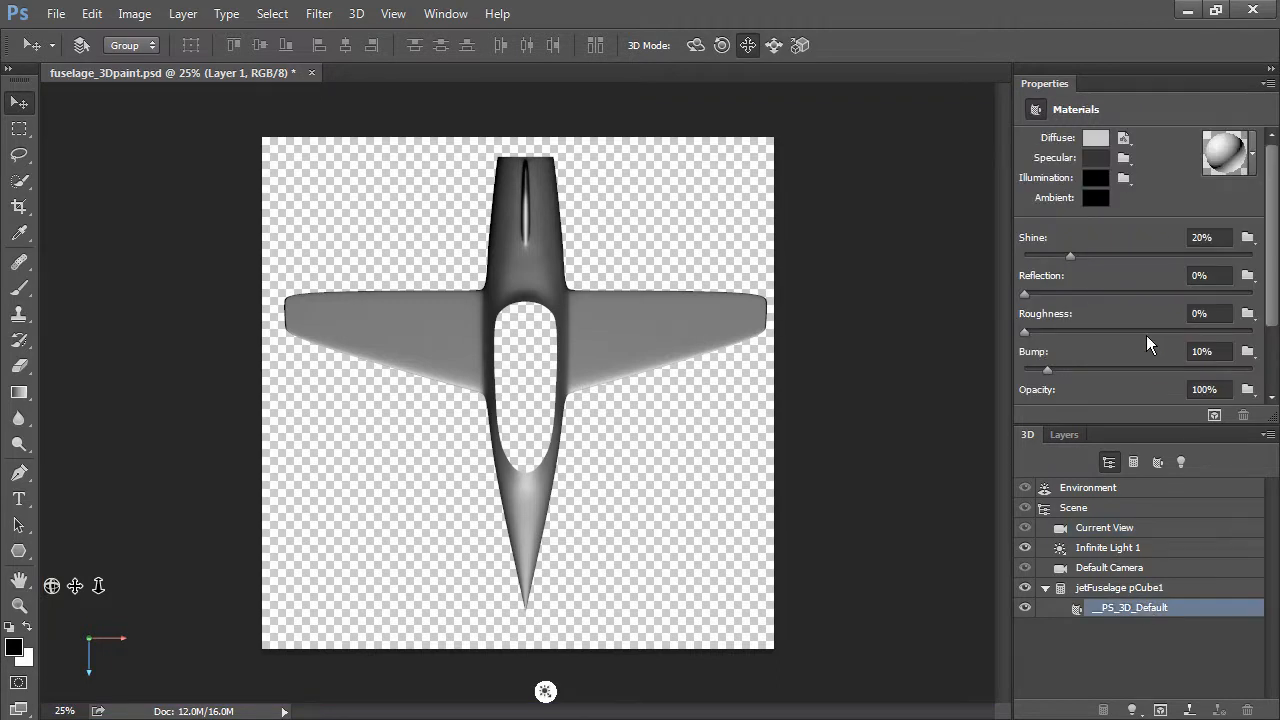
{"action": "double_click", "coordinate": [1140, 611]}
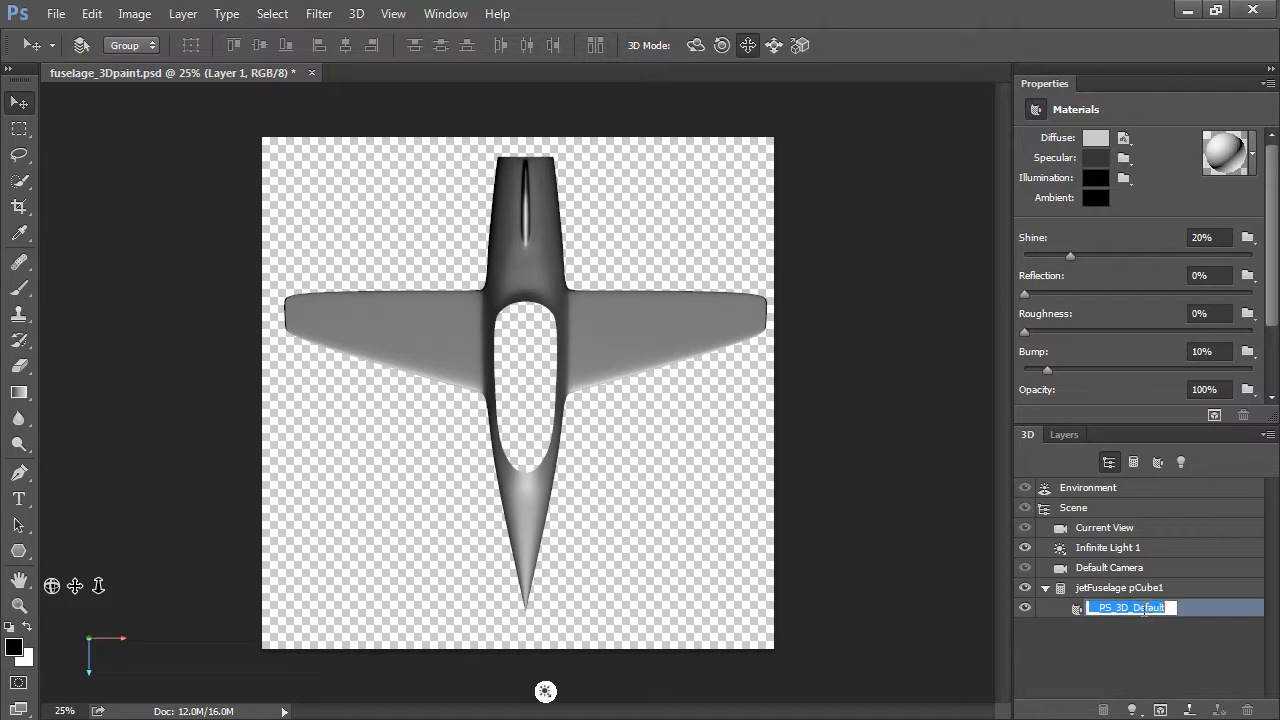
{"action": "type", "text": "fuselage"}
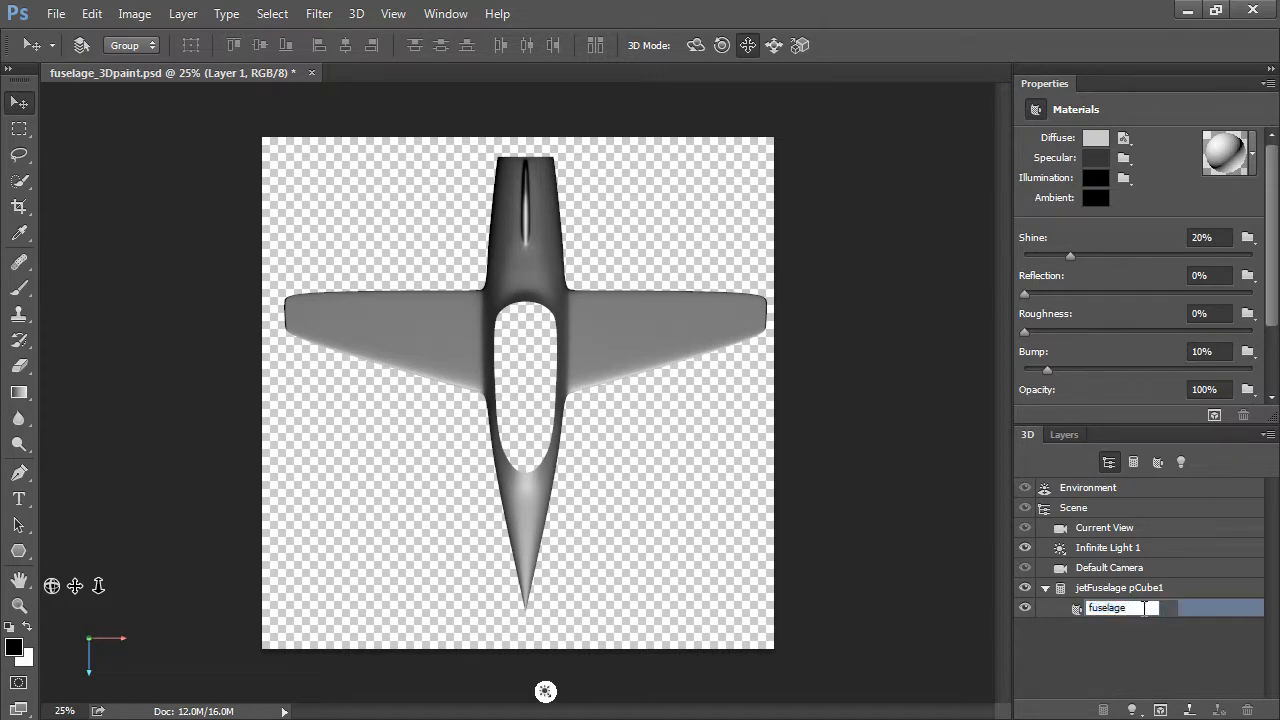
{"action": "type", "text": " material"}
{"action": "key", "text": "Return"}
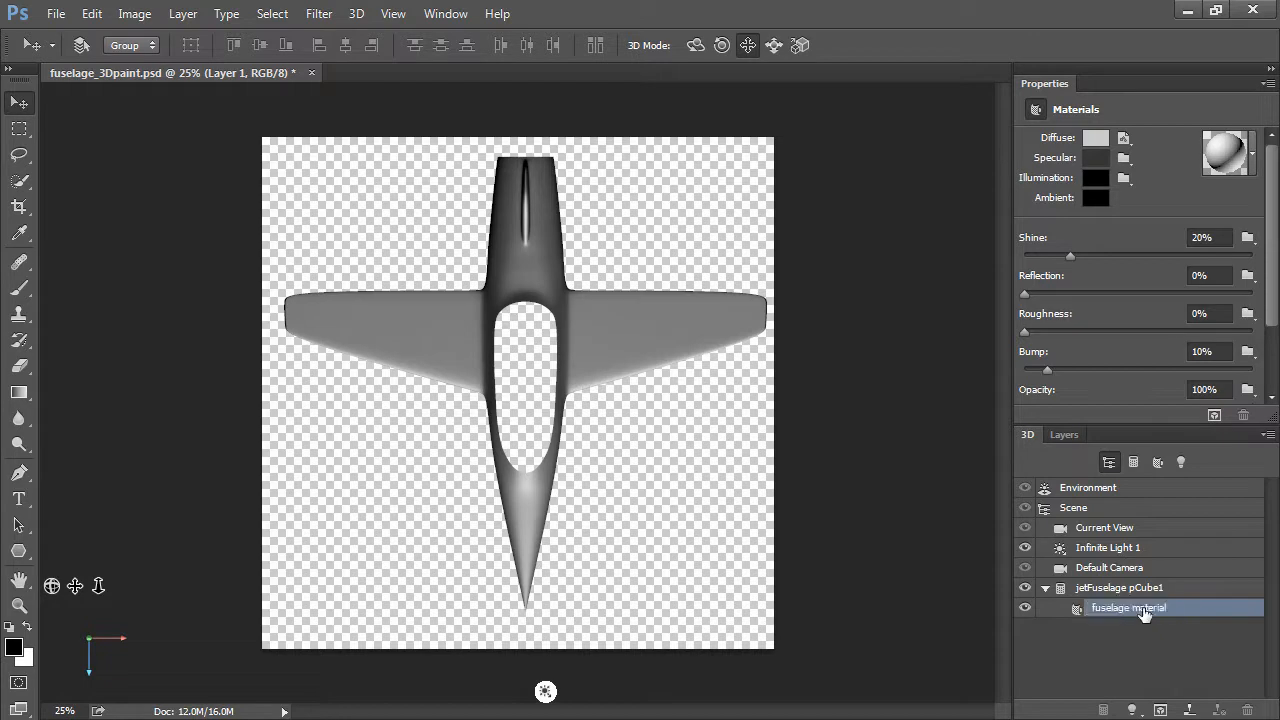
- Replace the material's diffuse texture with fuselage_diffuse.psd from the project's photoshop folder
{"action": "left_click", "coordinate": [1124, 140]}
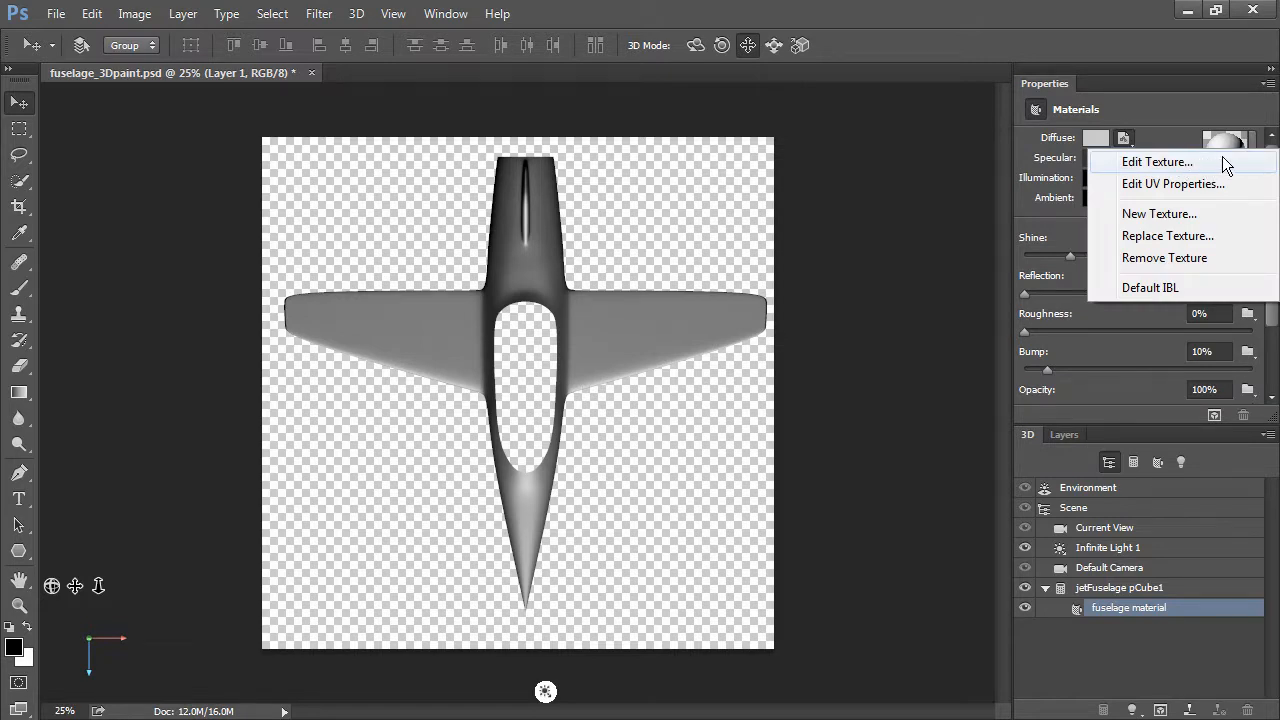
{"action": "left_click", "coordinate": [1224, 242]}
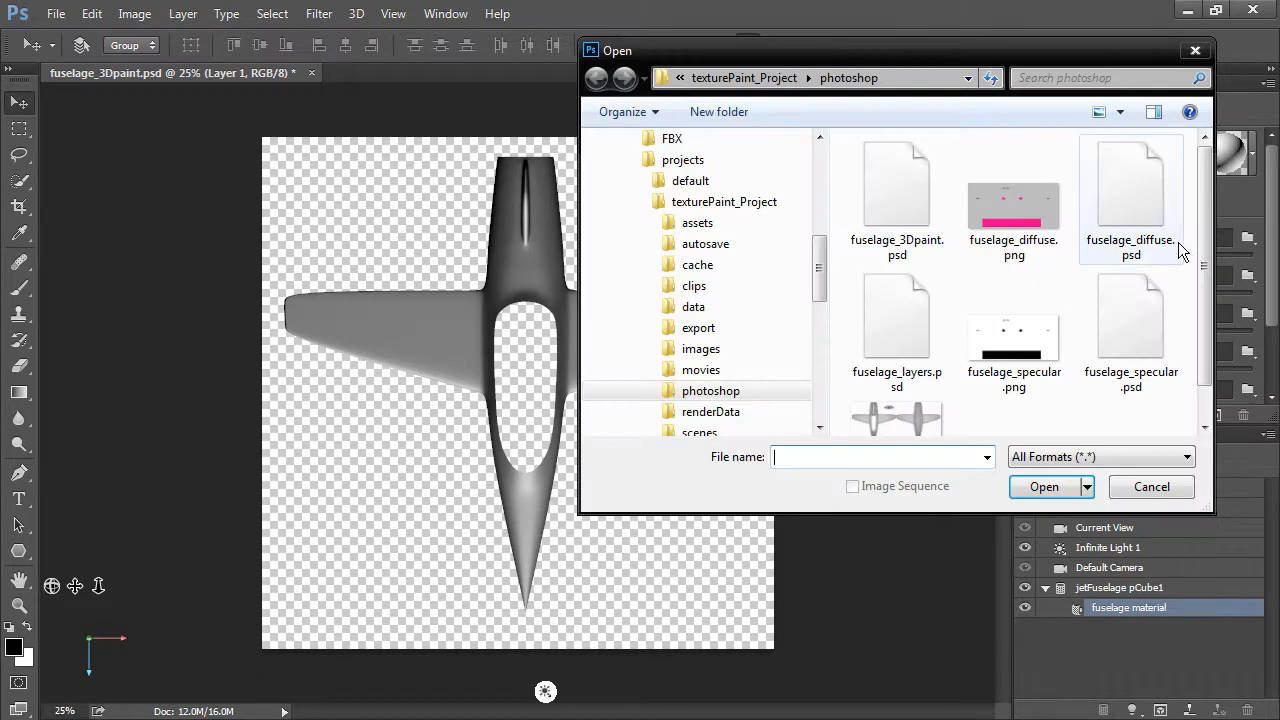
{"action": "left_click", "coordinate": [724, 393]}
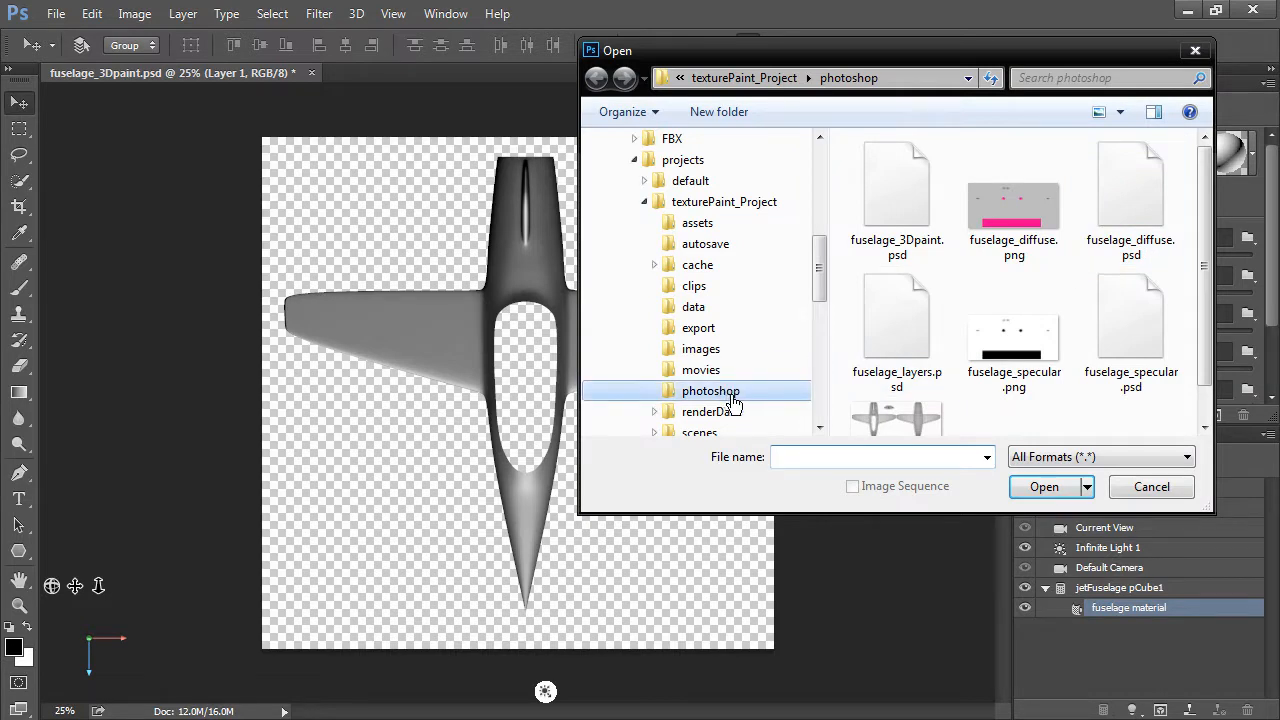
{"action": "left_click", "coordinate": [1127, 205]}
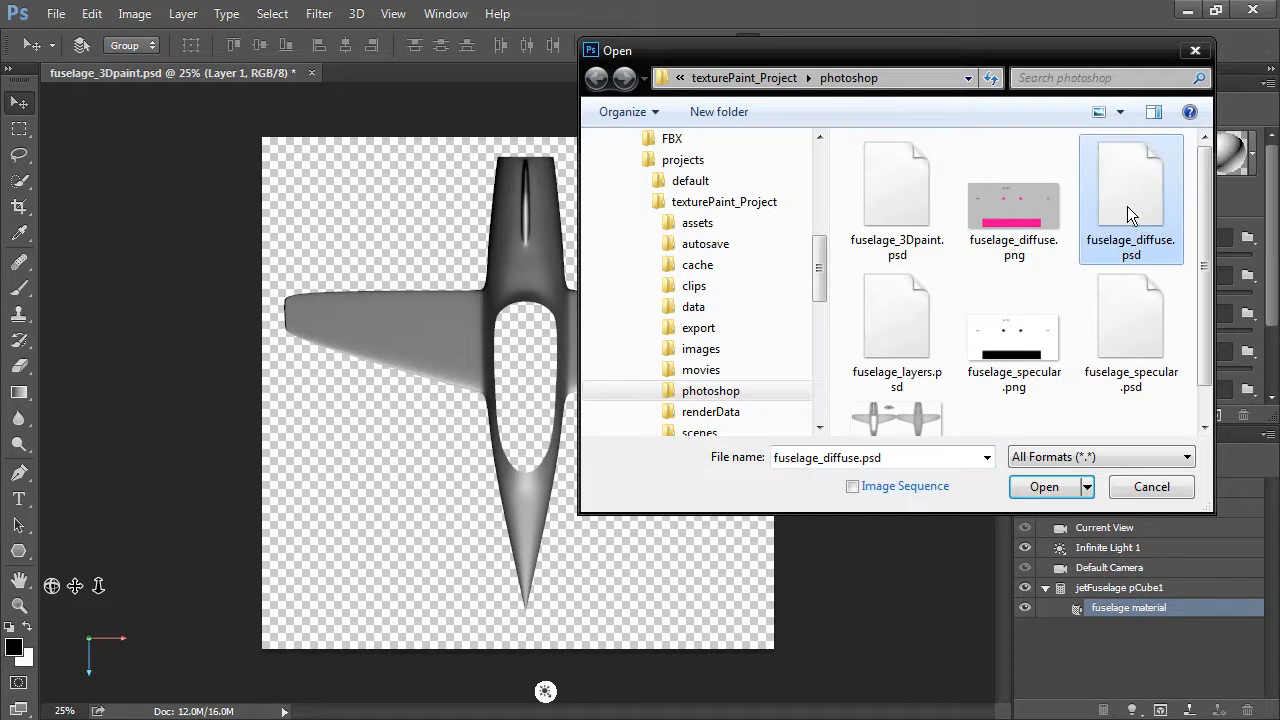
{"action": "left_click", "coordinate": [1042, 487]}
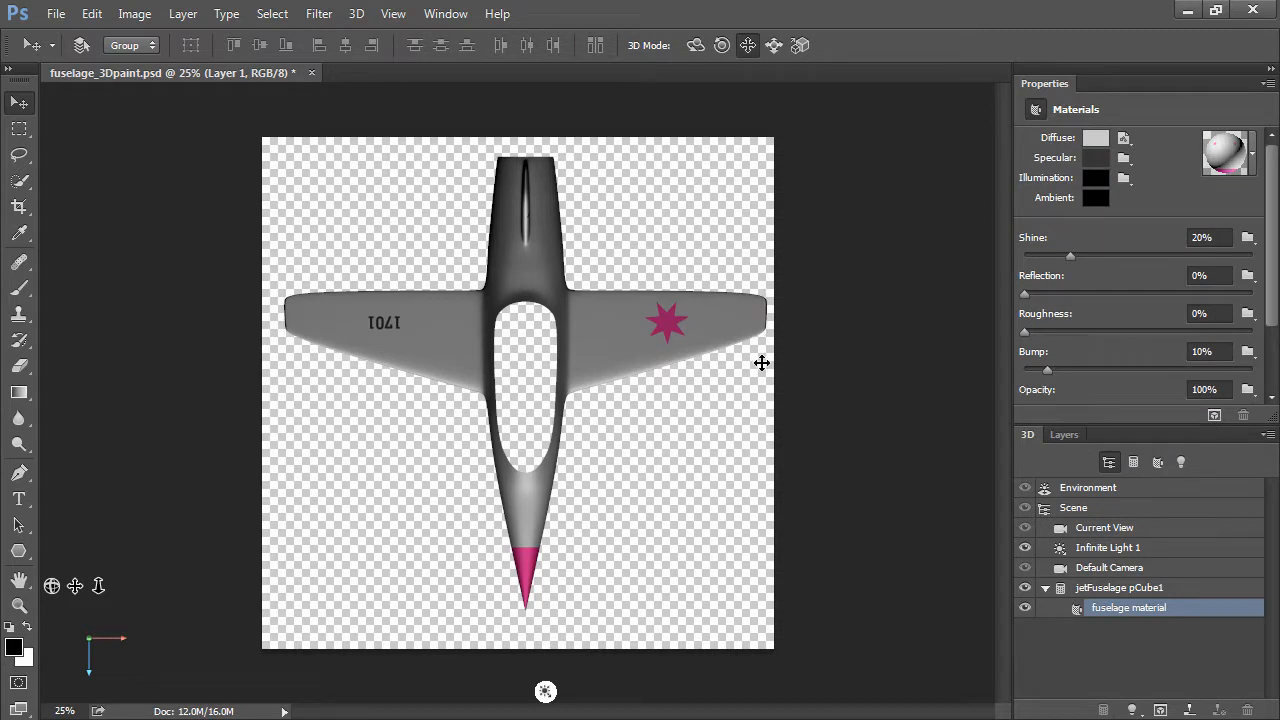
- Orbit the current view to see the jet from above at an angle, and move Infinite Light 1 to the view
{"action": "left_click", "coordinate": [1139, 530]}
{"action": "left_click", "coordinate": [695, 44]}
{"action": "left_click_drag", "start_coordinate": [505, 476], "coordinate": [663, 252]}
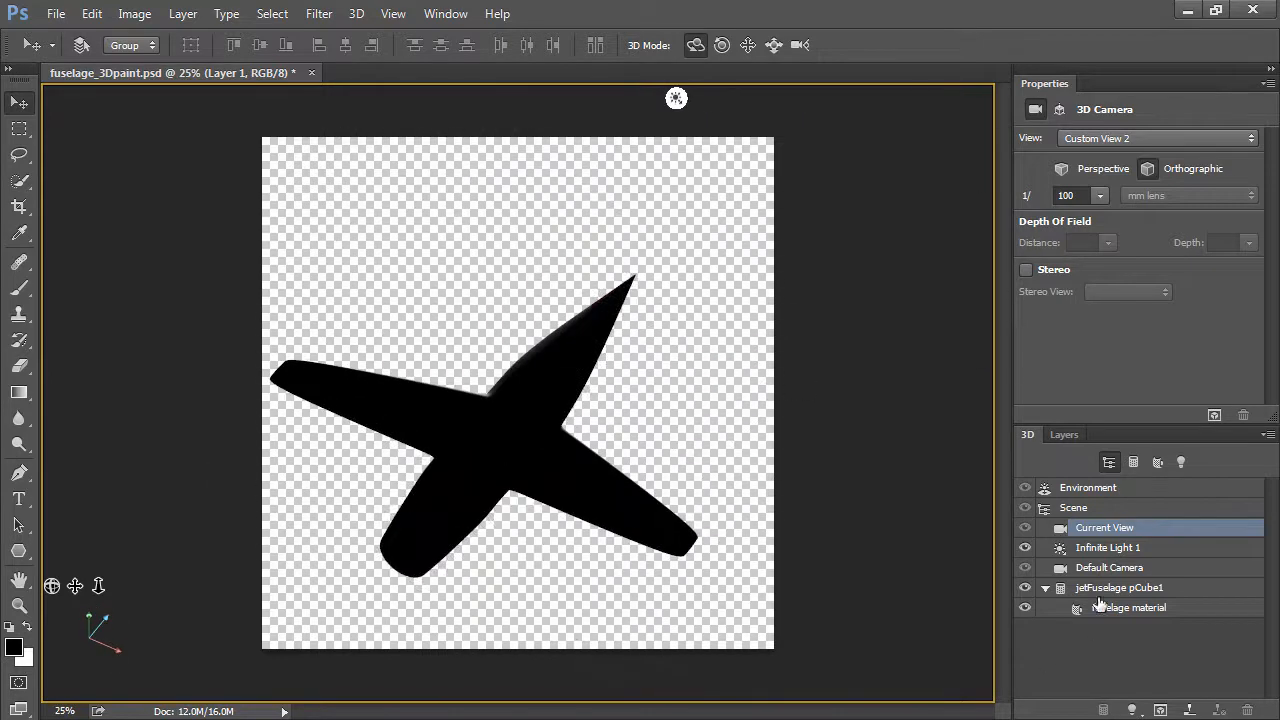
{"action": "left_click", "coordinate": [1105, 552]}
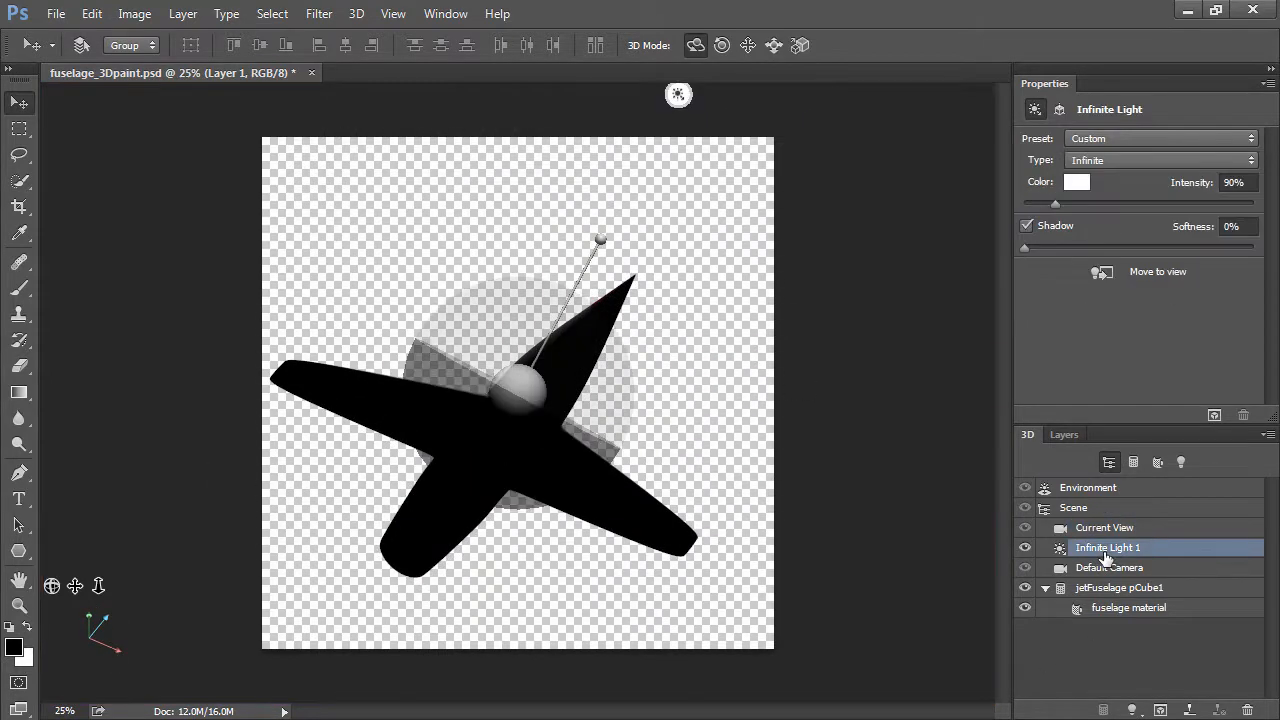
{"action": "left_click", "coordinate": [1101, 274]}
{"action": "left_click_drag", "start_coordinate": [932, 360], "coordinate": [843, 407]}
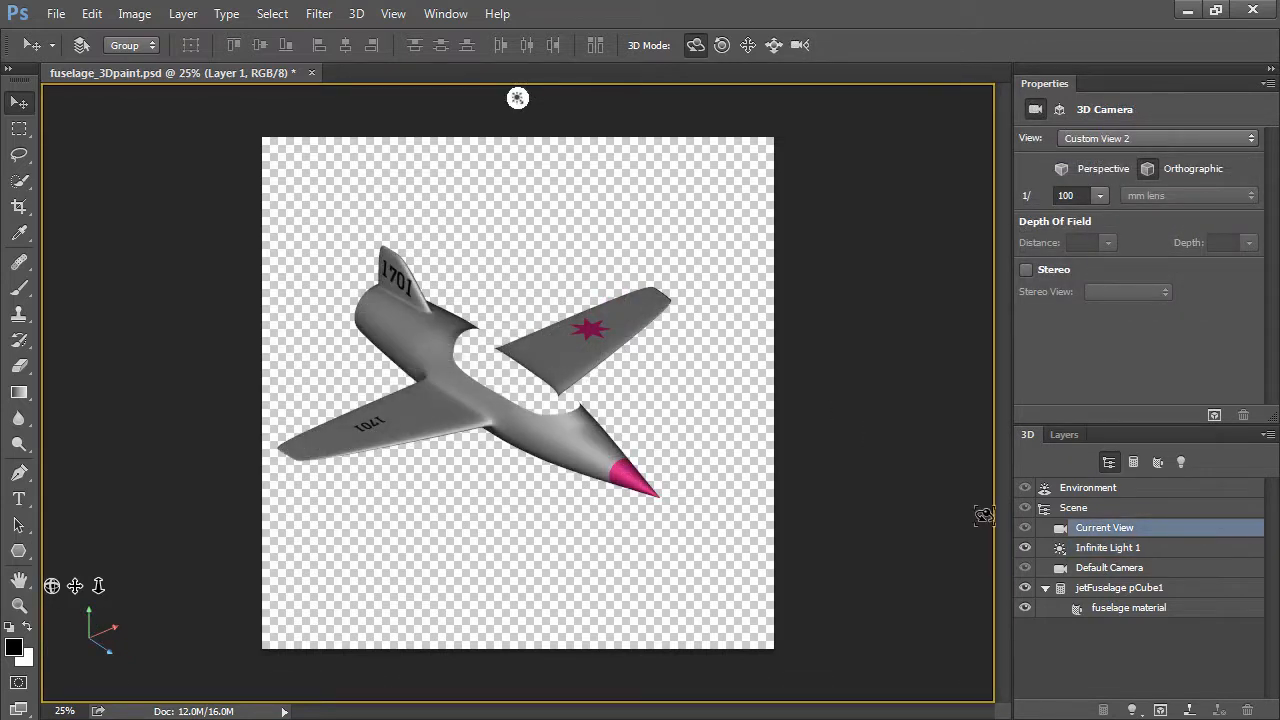
- Load fuselage_specular.psd as the fuselage material's specular texture and set the shine to 17%
{"action": "left_click", "coordinate": [1130, 609]}
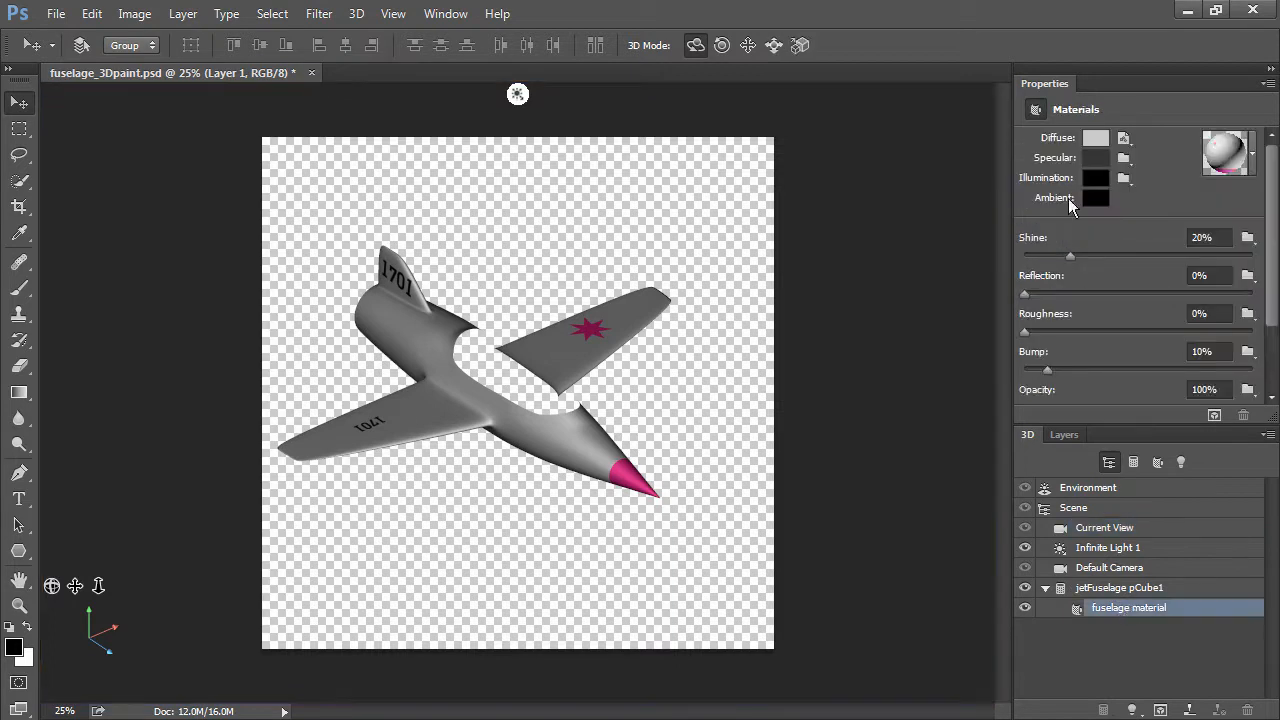
{"action": "left_click", "coordinate": [1125, 159]}
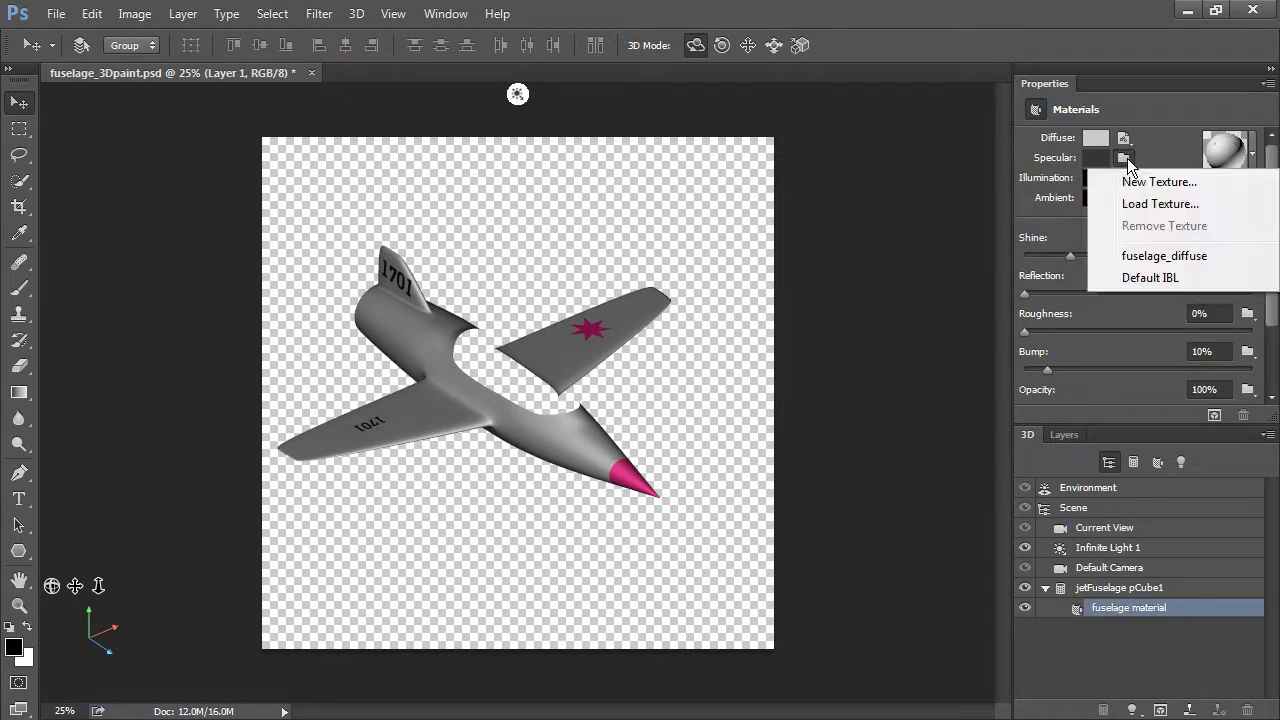
{"action": "left_click", "coordinate": [1166, 205]}
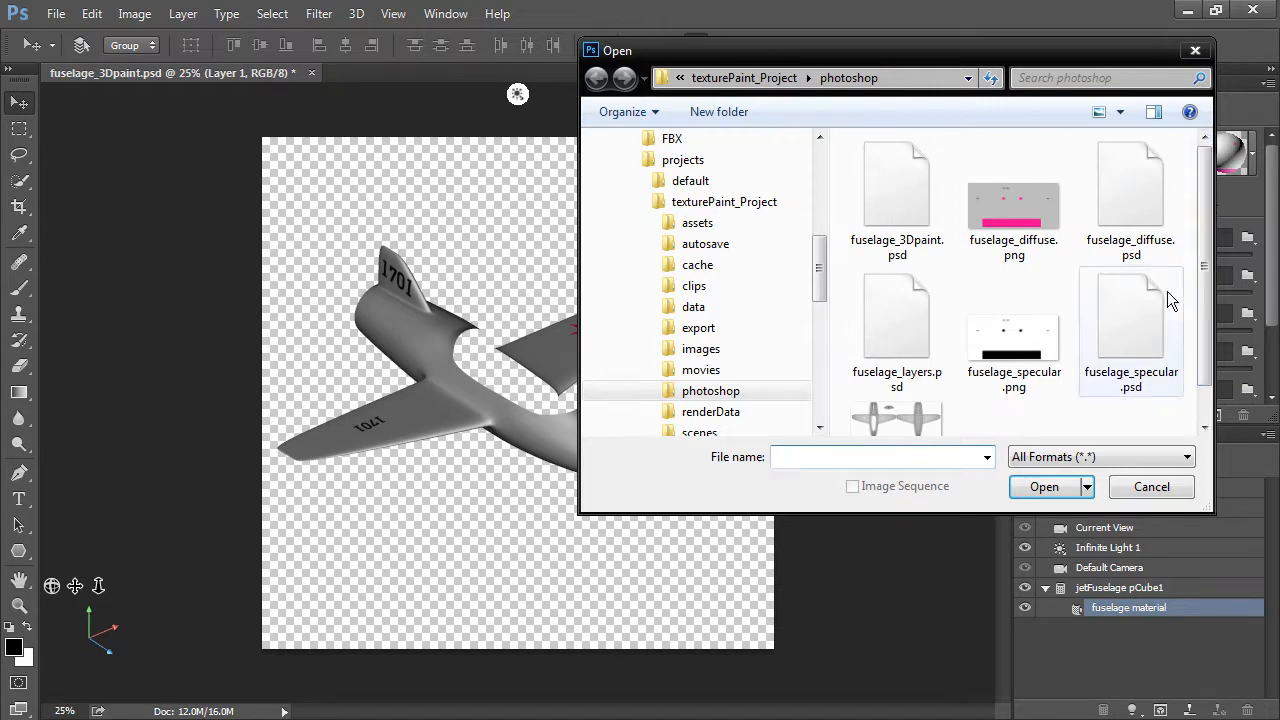
{"action": "left_click", "coordinate": [1156, 322]}
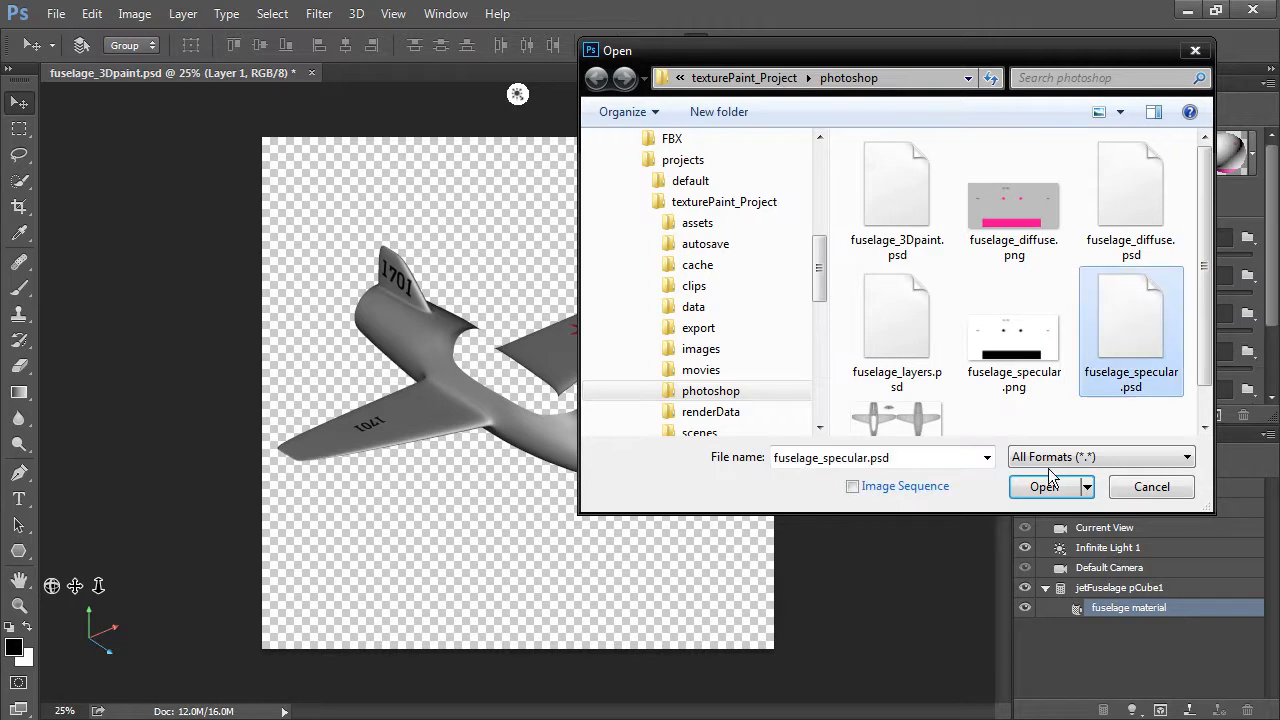
{"action": "left_click", "coordinate": [1044, 488]}
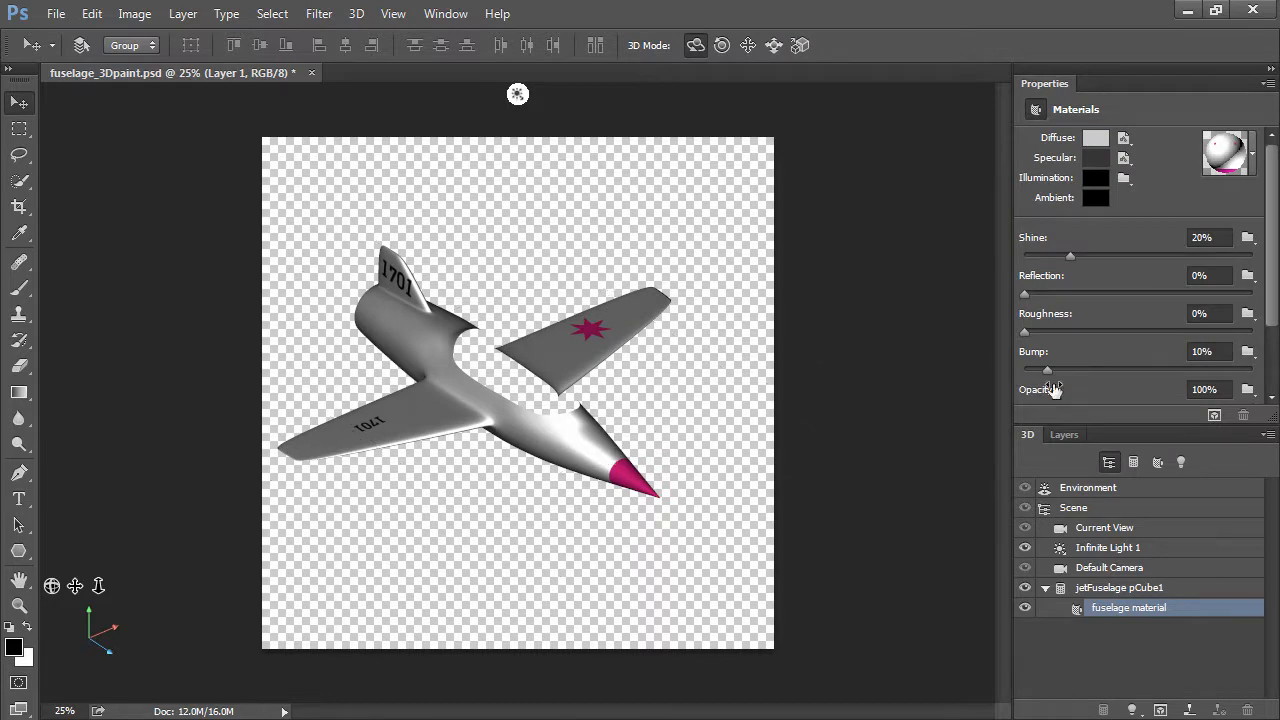
{"action": "mouse_move", "coordinate": [1071, 257]}
{"action": "left_mouse_down"}
{"action": "mouse_move", "coordinate": [1108, 258]}
{"action": "mouse_move", "coordinate": [1063, 257]}
{"action": "left_mouse_up"}
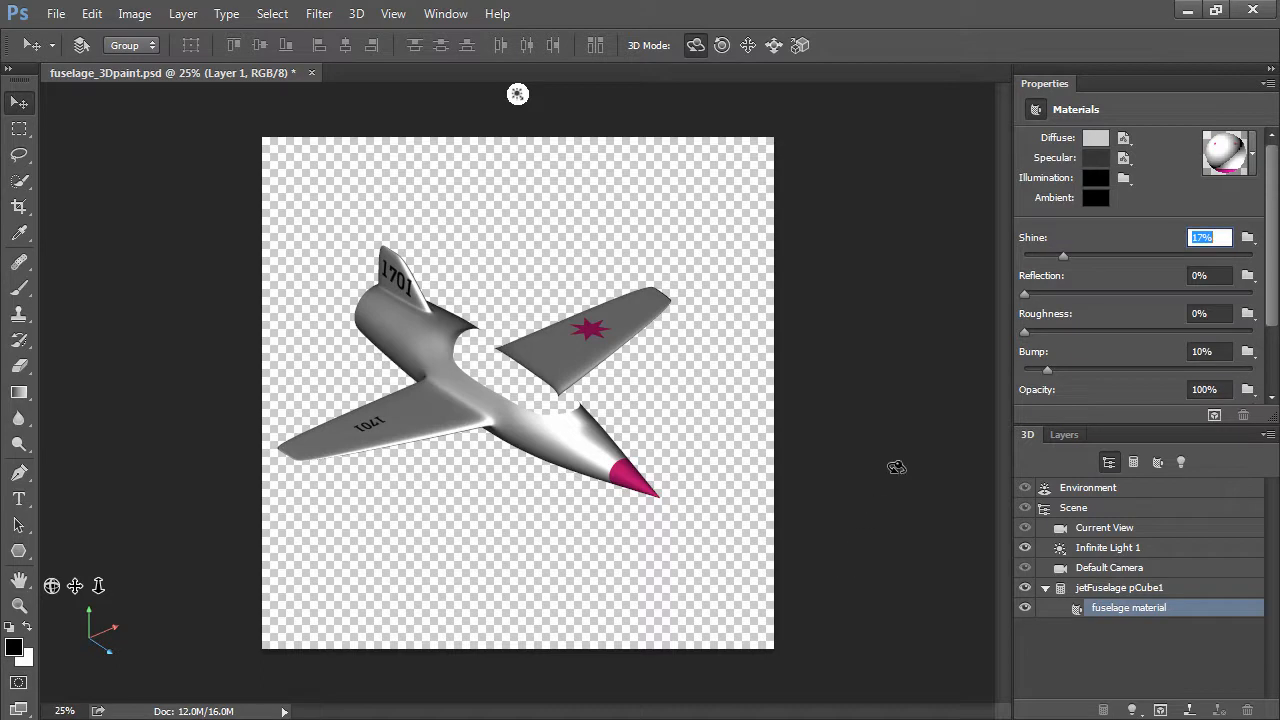
- Open the fuselage material's diffuse texture for editing and arrange it beside the 3D document in a 2-up vertical layout
{"action": "left_click", "coordinate": [1124, 139]}
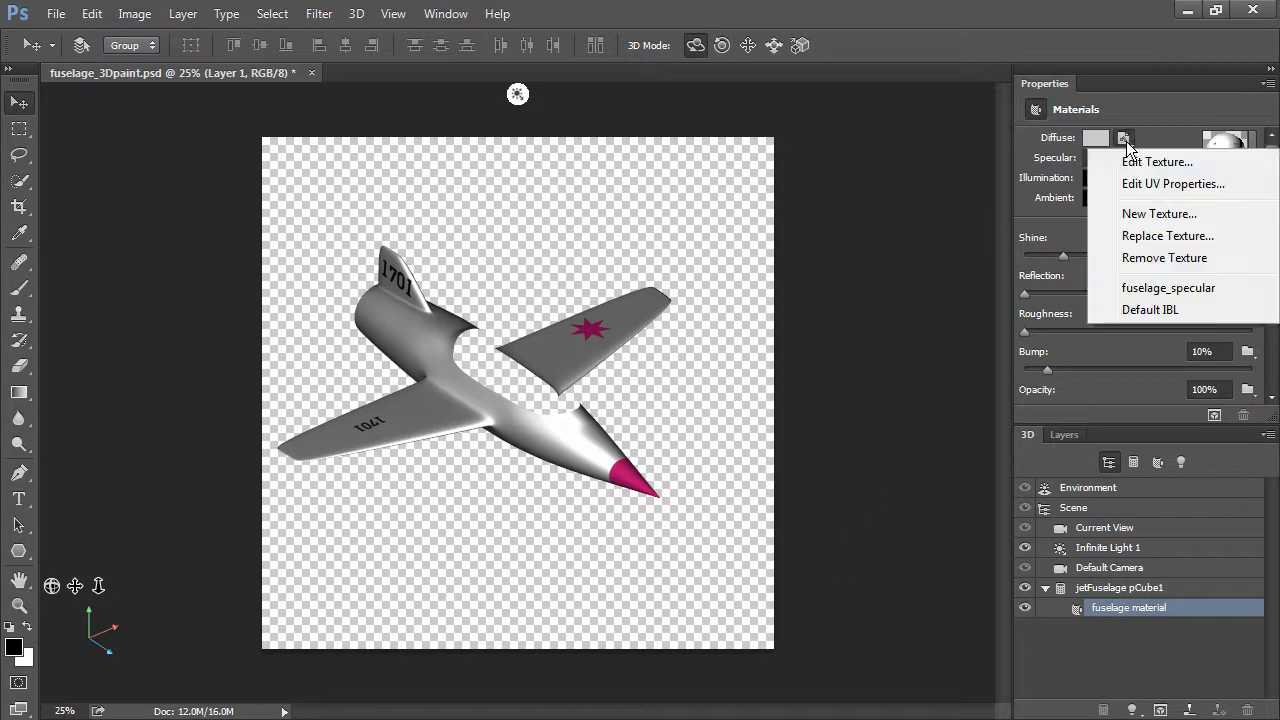
{"action": "left_click", "coordinate": [1153, 162]}
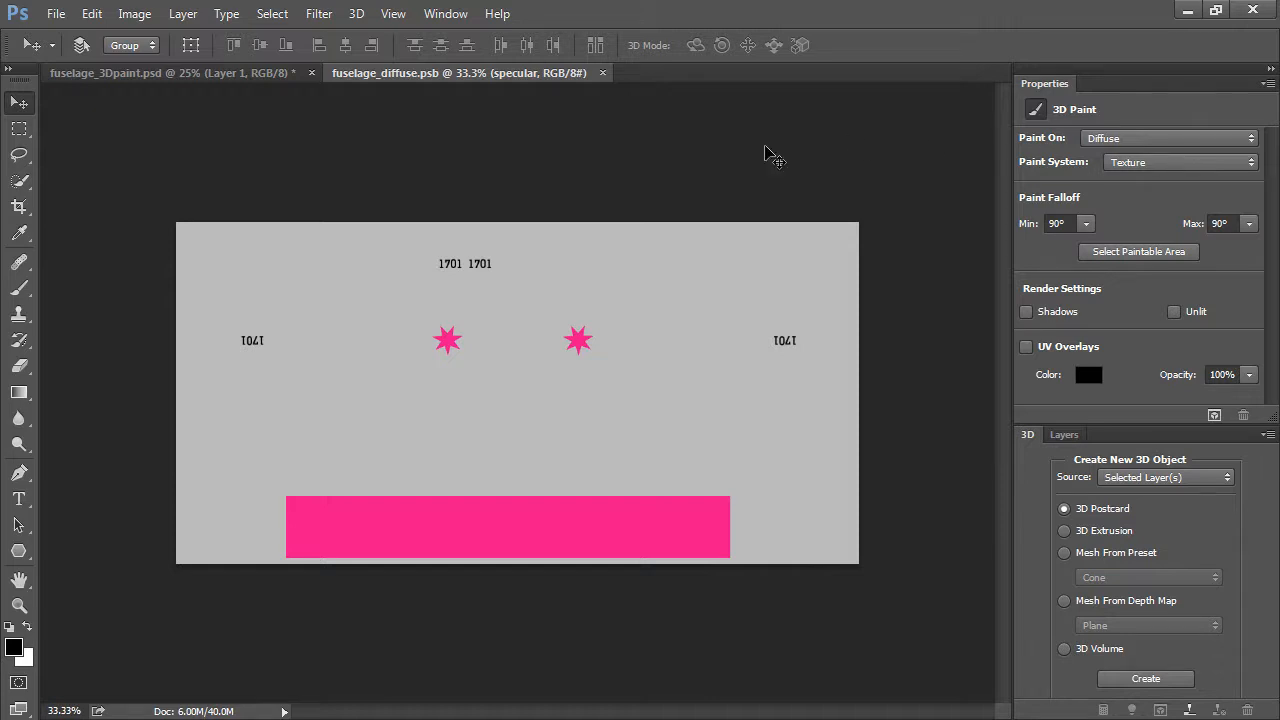
{"action": "left_click", "coordinate": [445, 16]}
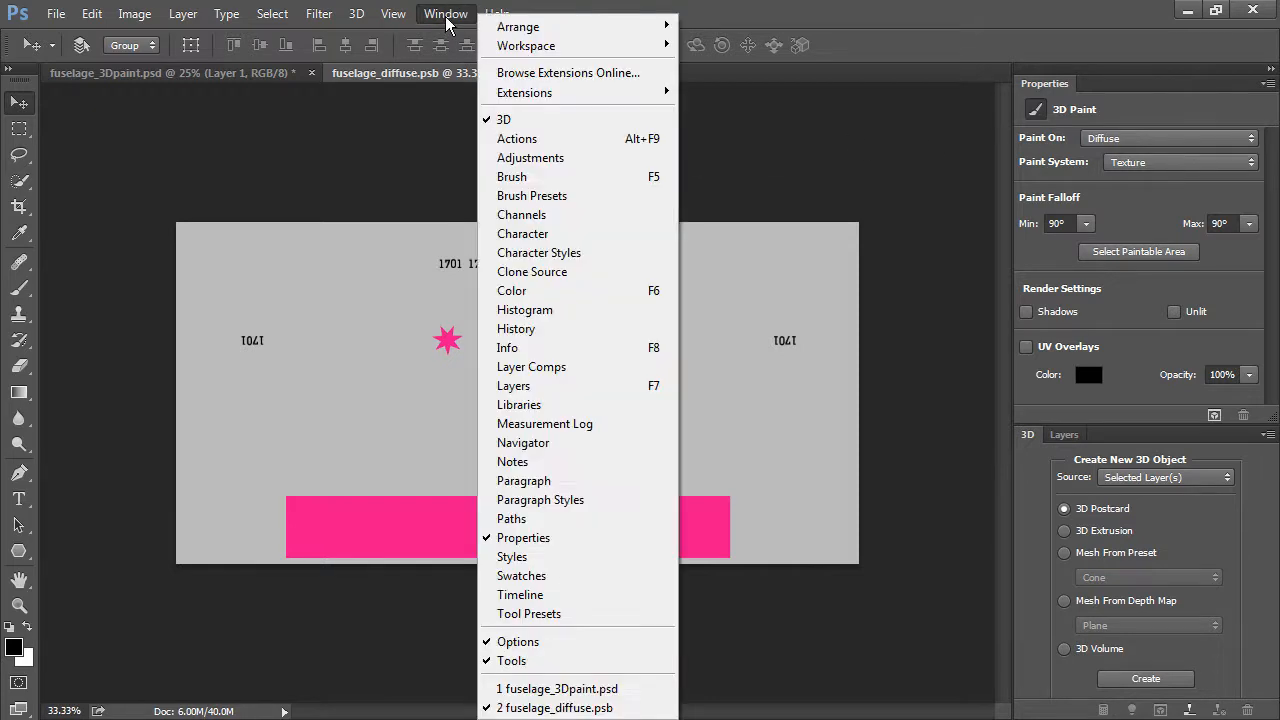
{"action": "mouse_move", "coordinate": [522, 27]}
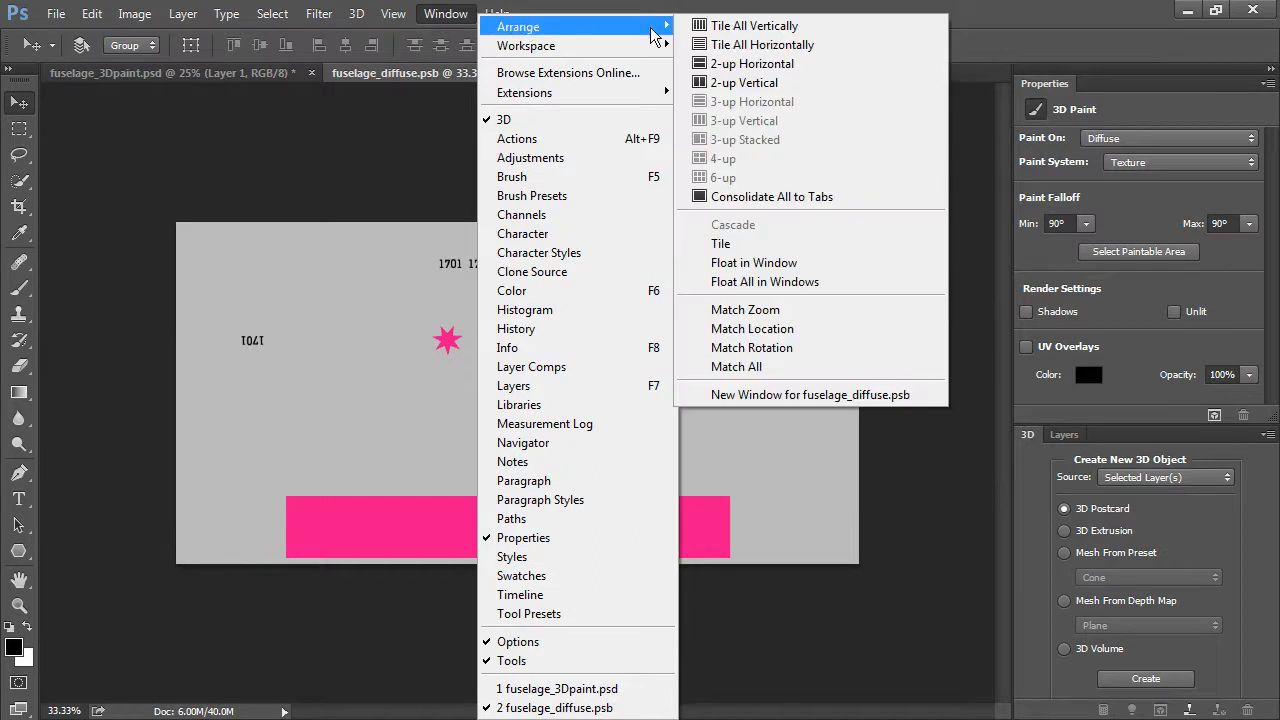
{"action": "left_click", "coordinate": [785, 85]}
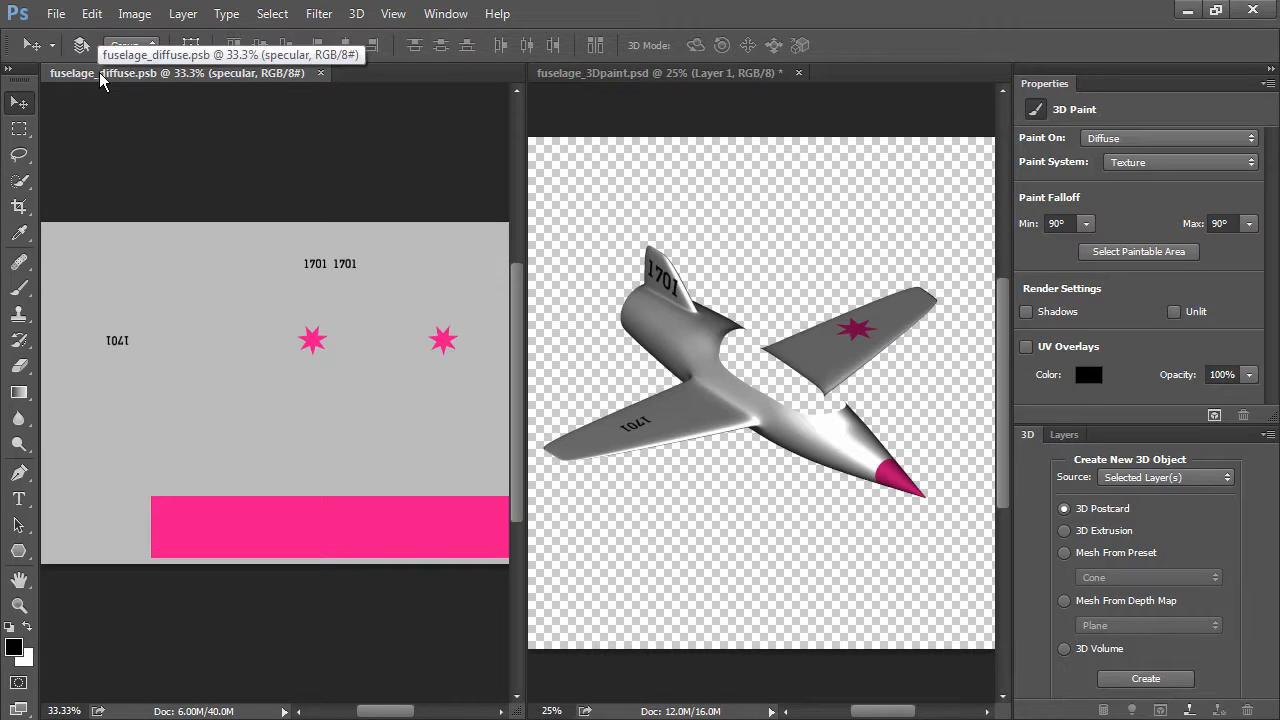
- Expand the diffuse layer group of the texture document and select its topmost 1701 text layer
{"action": "left_click", "coordinate": [1076, 434]}
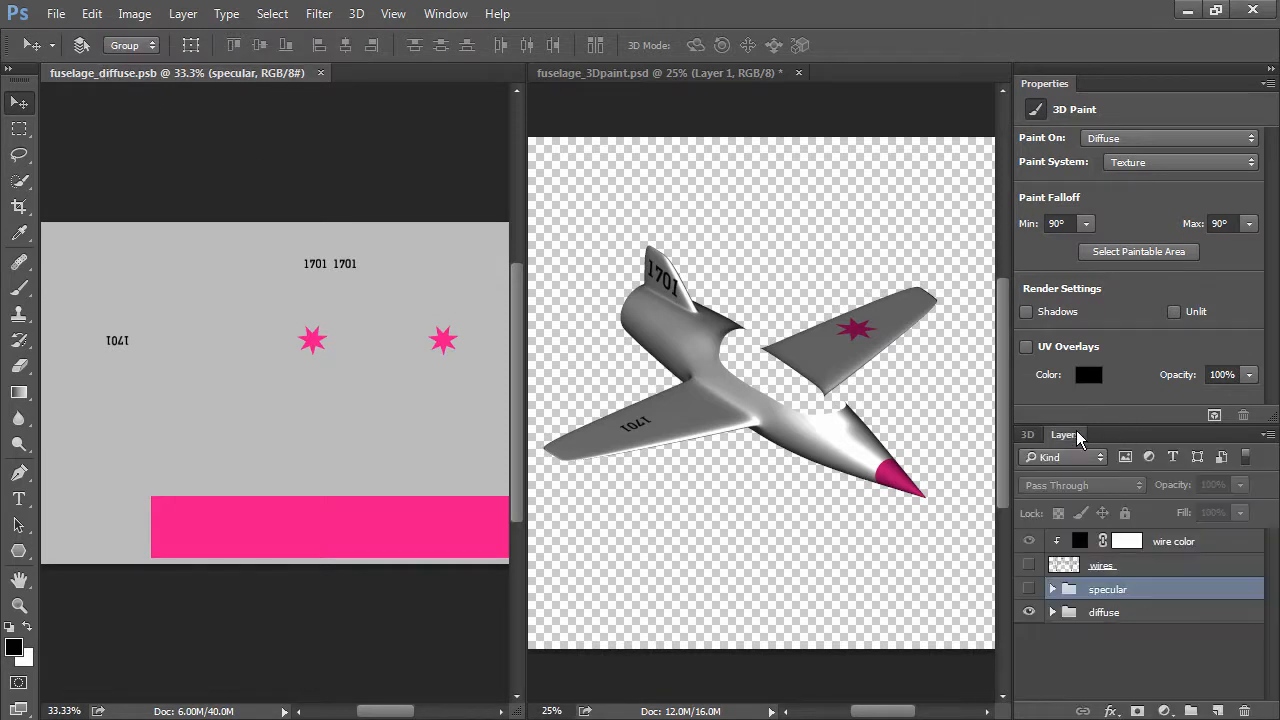
{"action": "left_click", "coordinate": [1052, 613]}
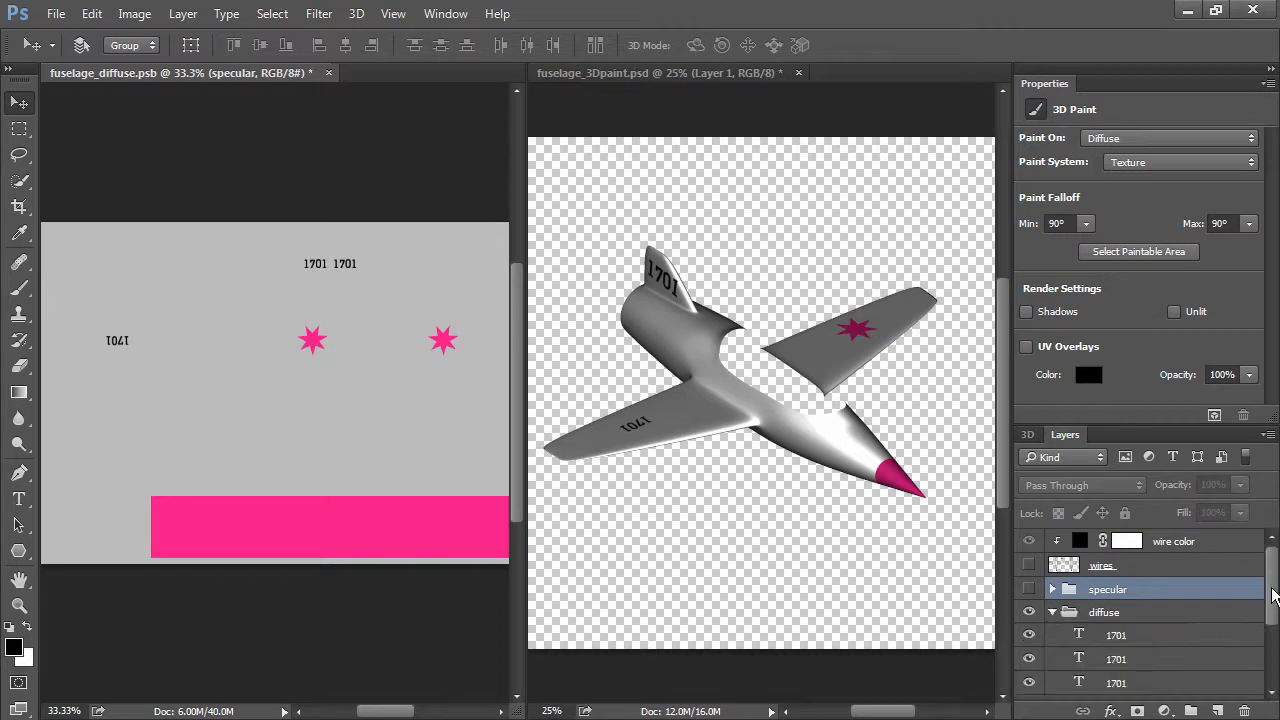
{"action": "left_click_drag", "start_coordinate": [1276, 588], "coordinate": [1274, 612]}
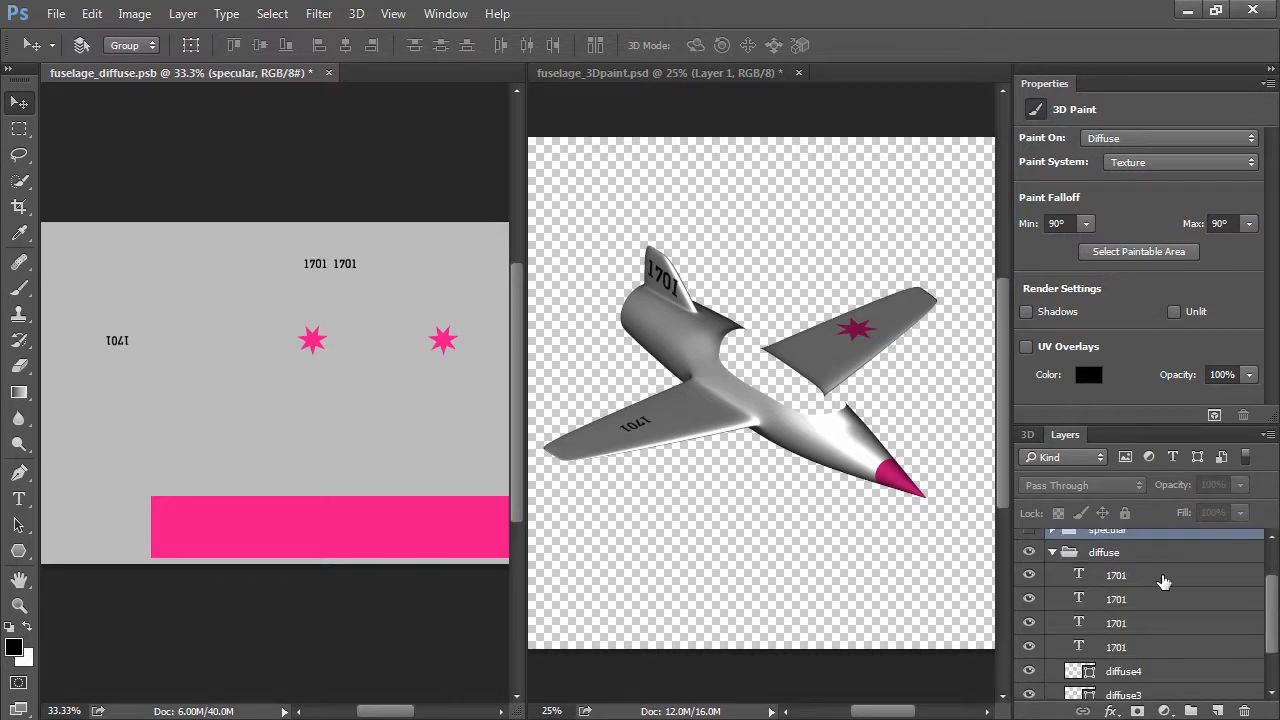
{"action": "left_click", "coordinate": [1163, 582]}
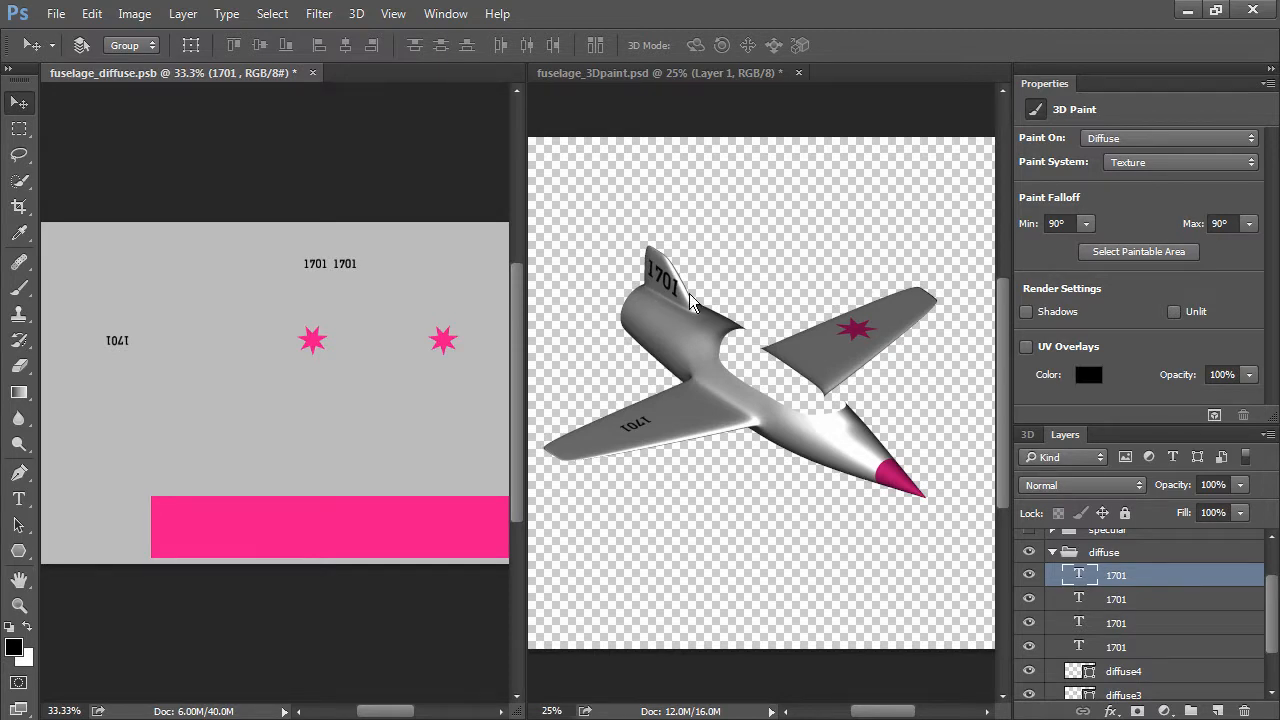
- Set the font size of the topmost 1701 text layer in the diffuse texture to 18 pt and return to the 3D document
{"action": "left_click", "coordinate": [19, 605]}
{"action": "left_click", "coordinate": [300, 268]}
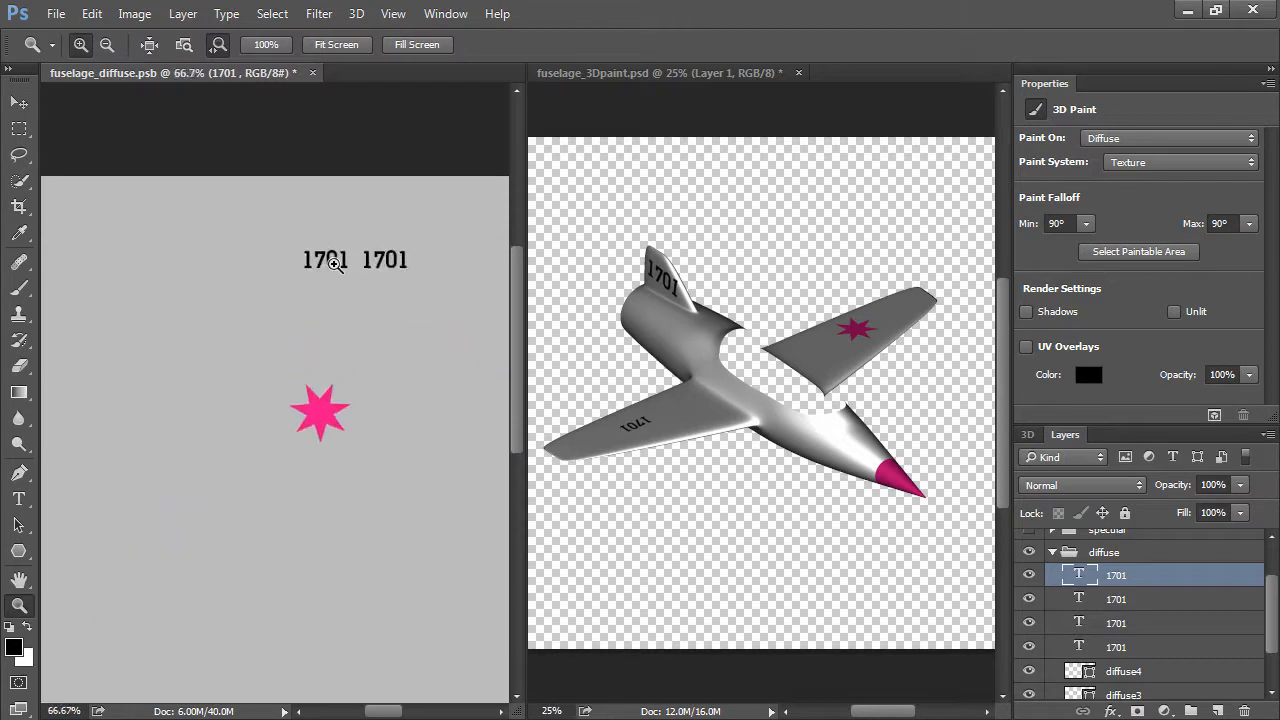
{"action": "left_click", "coordinate": [335, 263]}
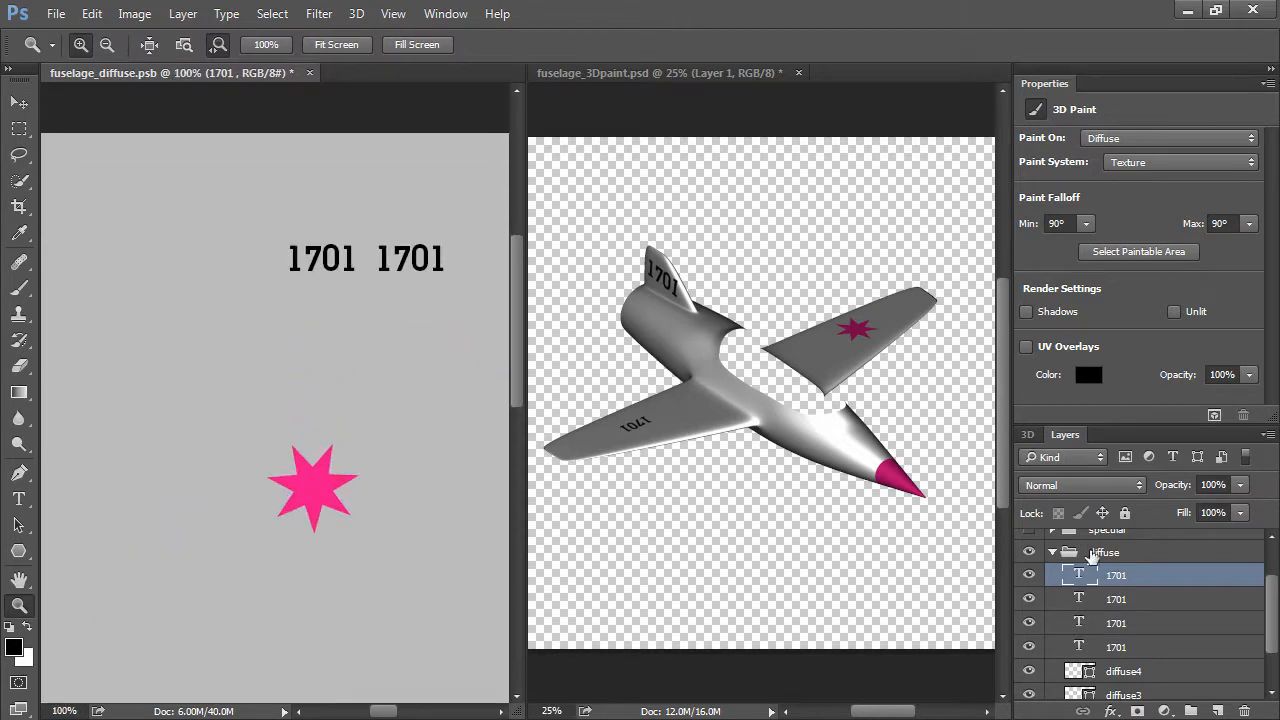
{"action": "left_click", "coordinate": [19, 498]}
{"action": "left_click", "coordinate": [305, 257]}
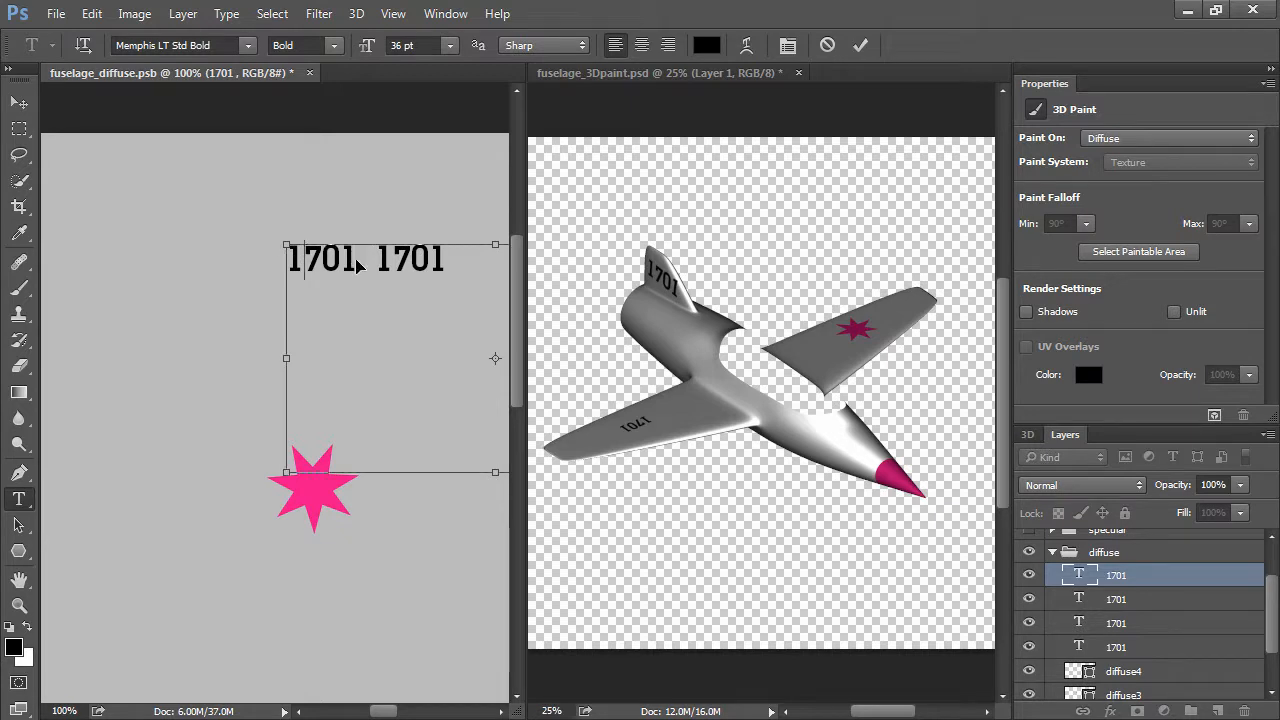
{"action": "double_click", "coordinate": [355, 257]}
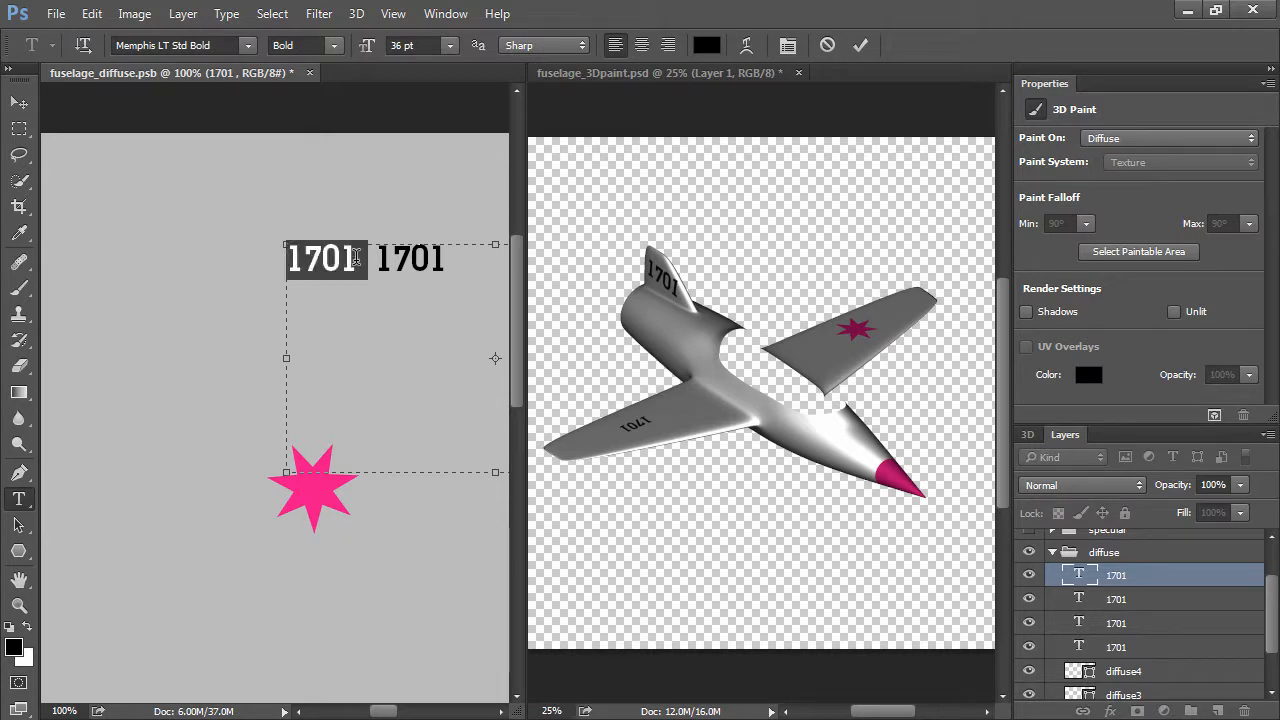
{"action": "left_click", "coordinate": [451, 46]}
{"action": "left_click", "coordinate": [440, 252]}
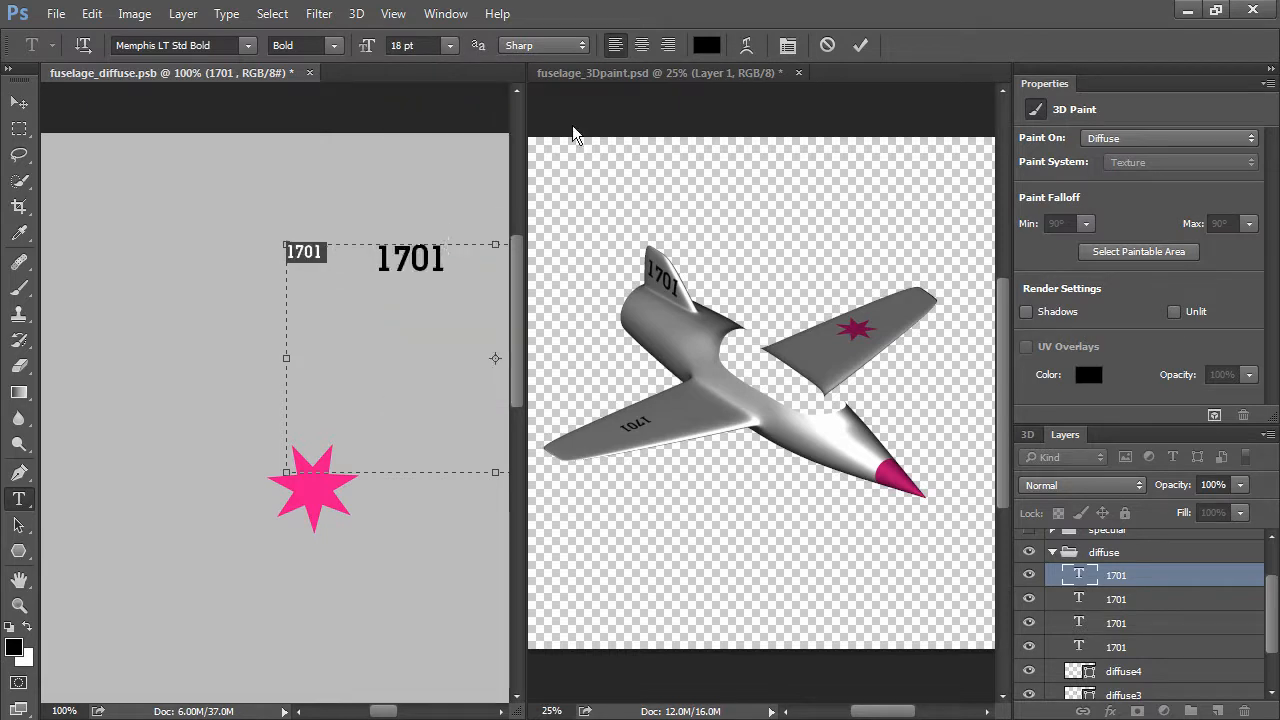
{"action": "left_click", "coordinate": [657, 76]}
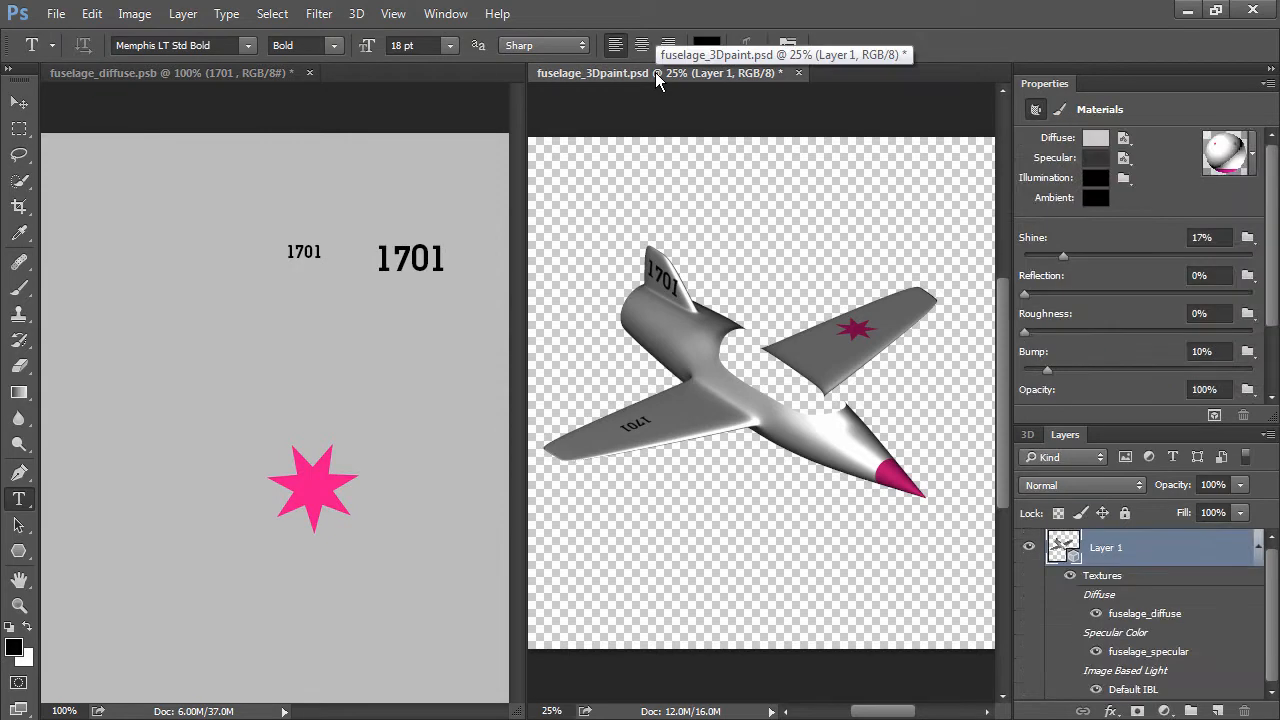
- Set the second 1701 text layer in the diffuse texture to 18 pt and update the 3D document
{"action": "left_click", "coordinate": [437, 259]}
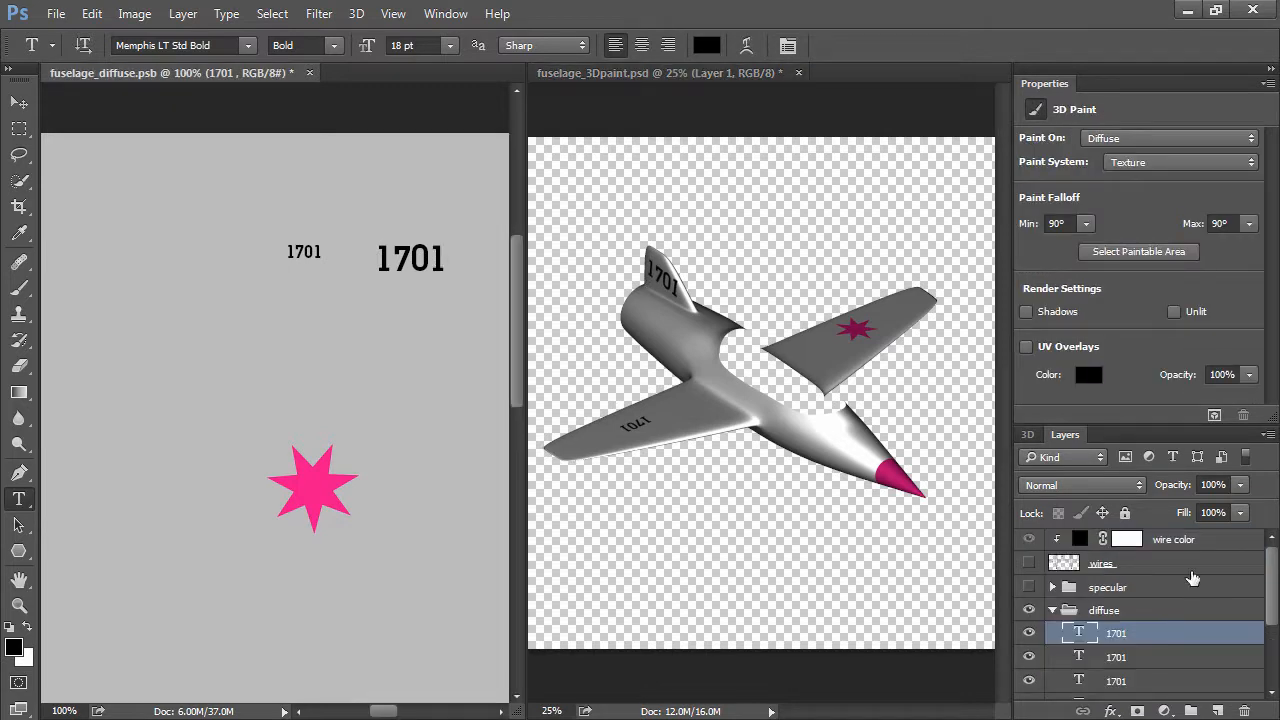
{"action": "left_click", "coordinate": [1150, 658]}
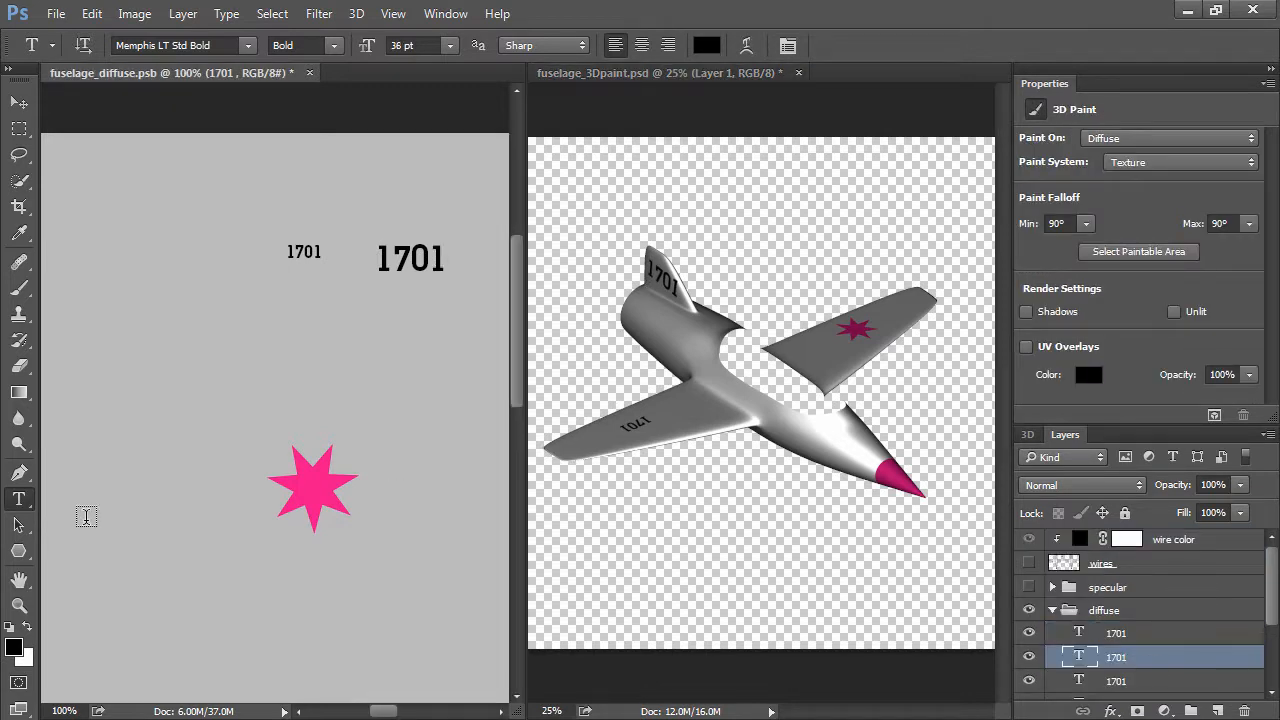
{"action": "left_click", "coordinate": [387, 261]}
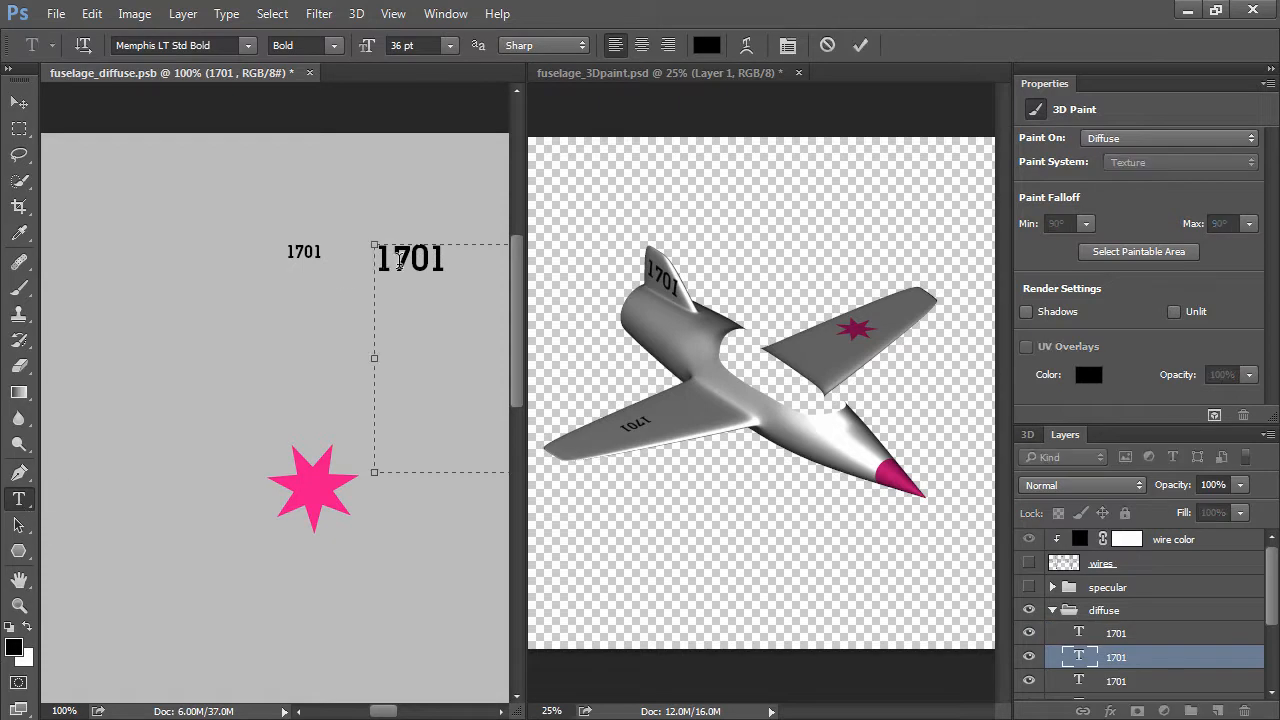
{"action": "double_click", "coordinate": [405, 260]}
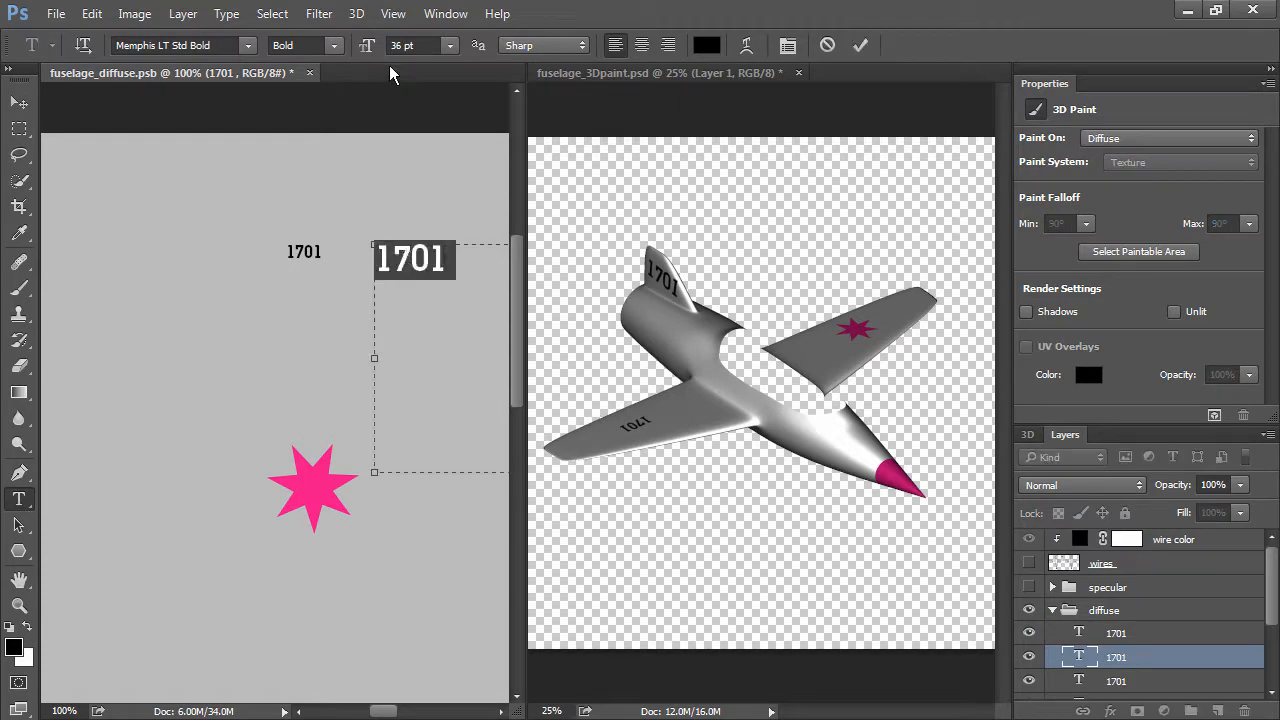
{"action": "left_click", "coordinate": [452, 45]}
{"action": "left_click", "coordinate": [451, 252]}
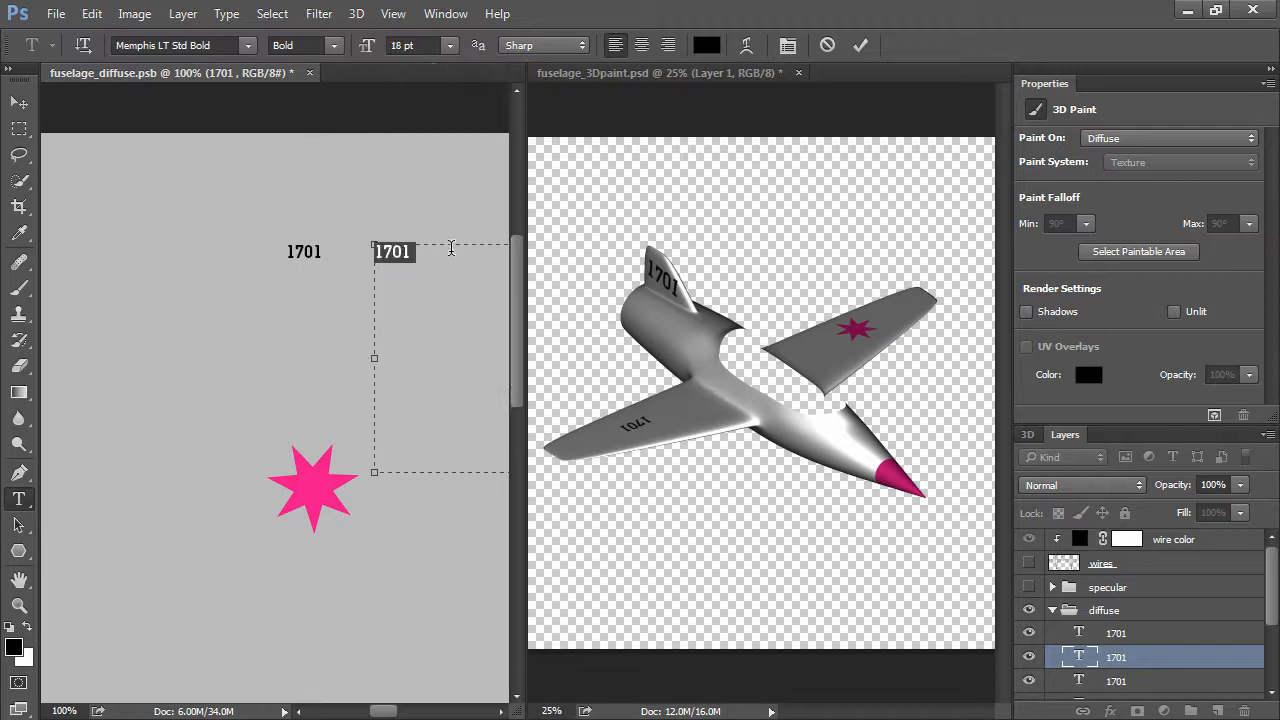
{"action": "left_click", "coordinate": [593, 75]}
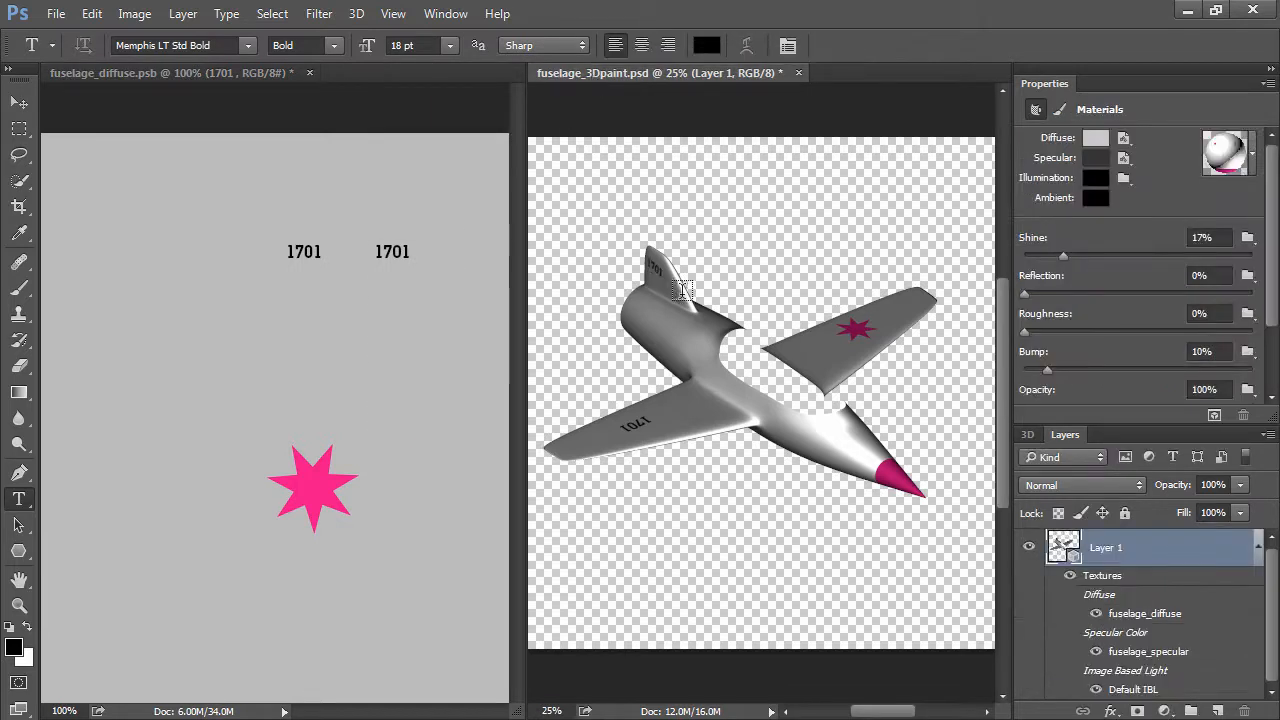
- Examine the 1701 marking on the jet's tail fin at 100% and fit the 3D document back on screen
{"action": "left_click", "coordinate": [18, 607]}
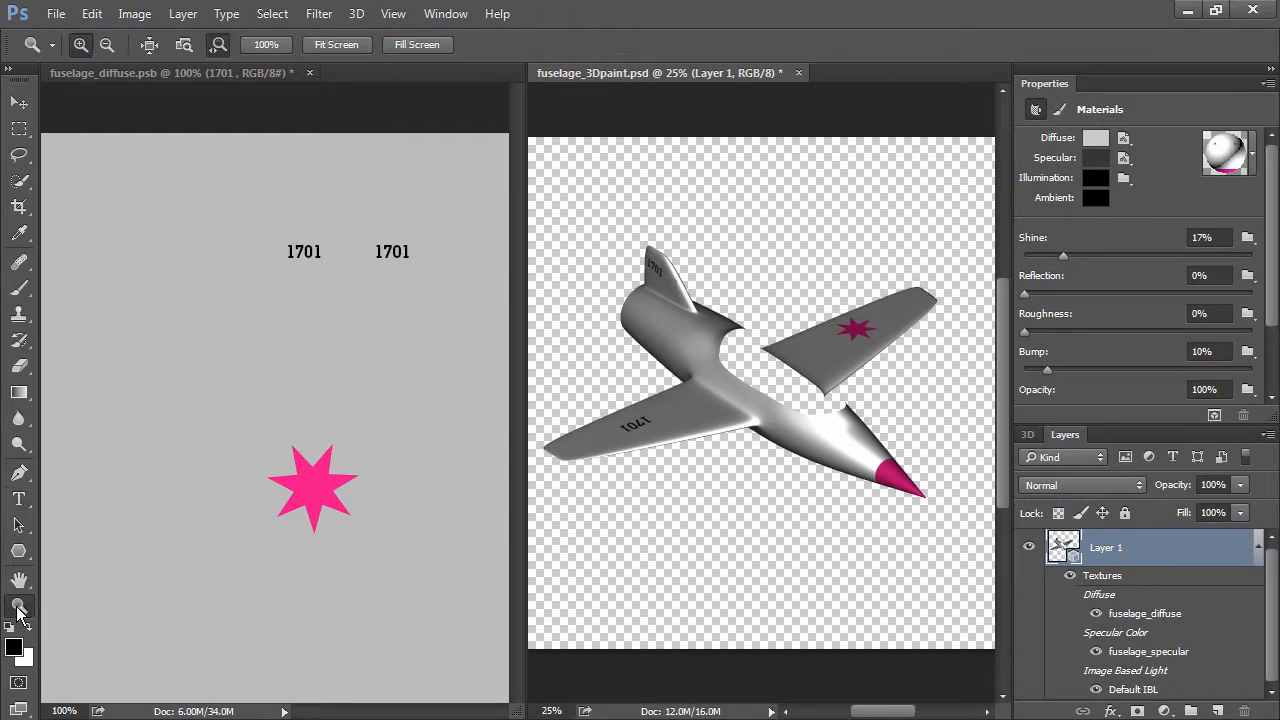
{"action": "left_click", "coordinate": [641, 287]}
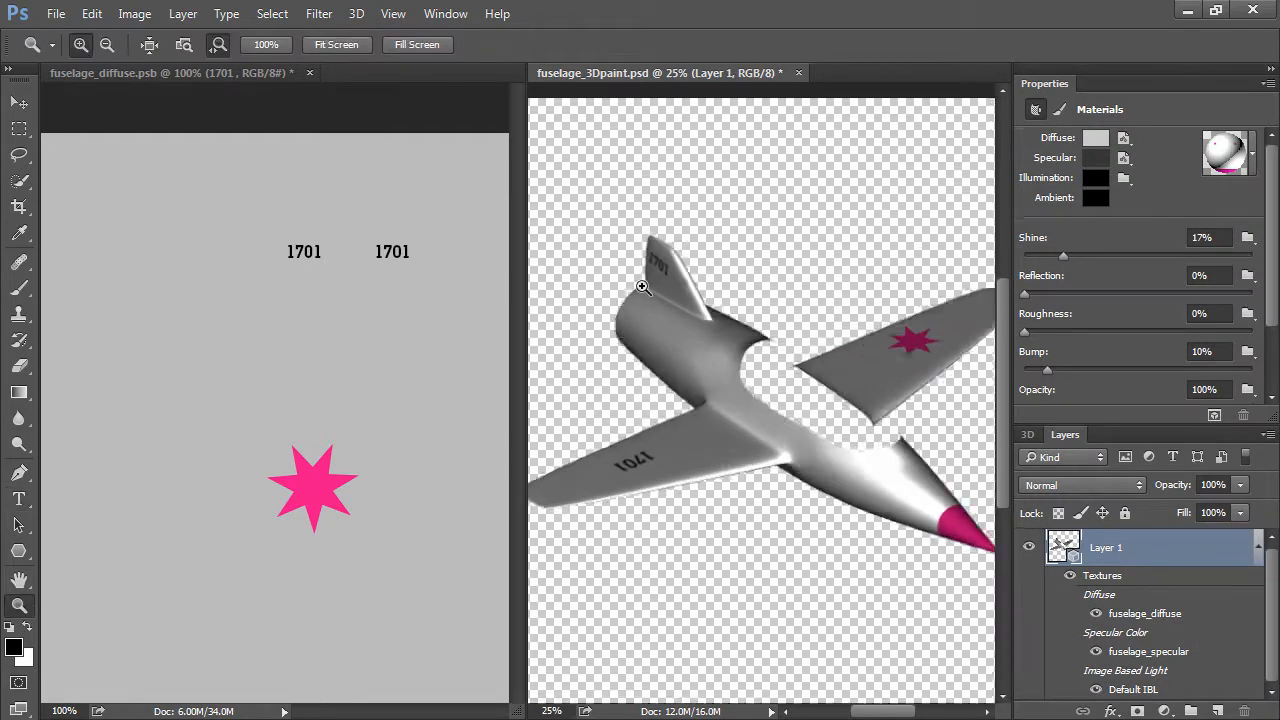
{"action": "left_click", "coordinate": [641, 287]}
{"action": "left_click", "coordinate": [641, 287]}
{"action": "left_click", "coordinate": [641, 287]}
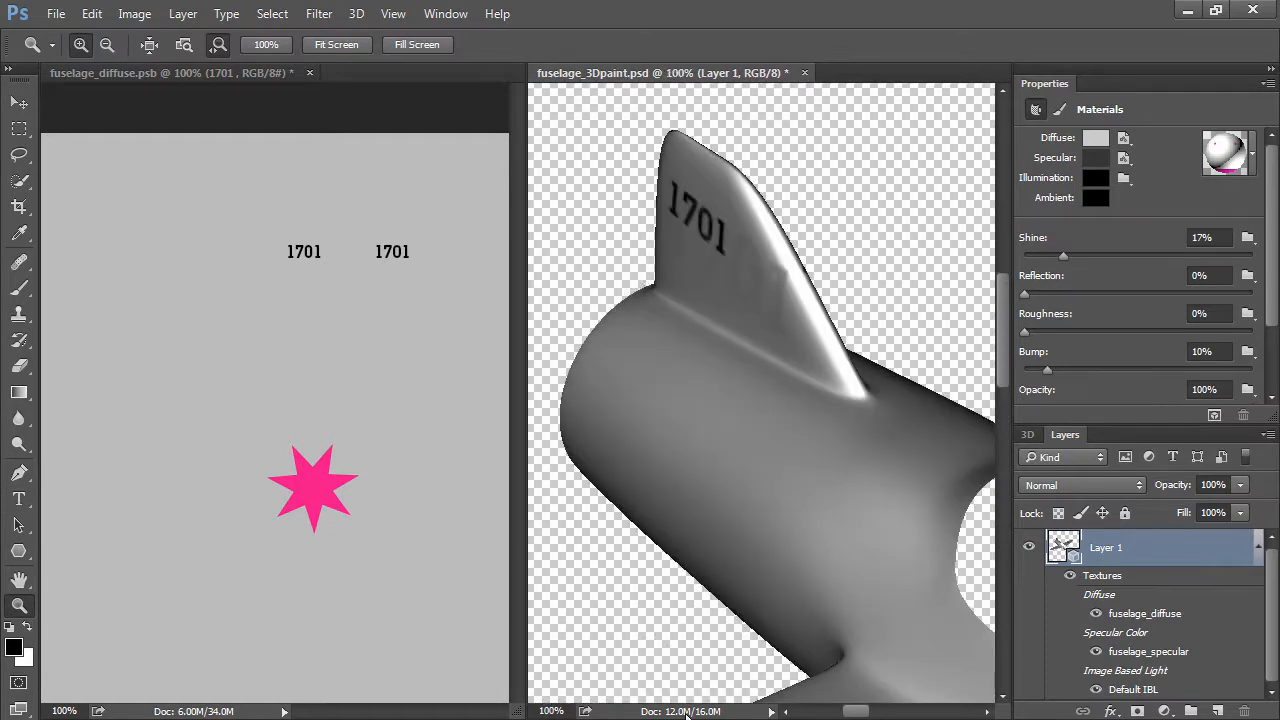
{"action": "left_click", "coordinate": [262, 45]}
{"action": "left_click", "coordinate": [336, 47]}
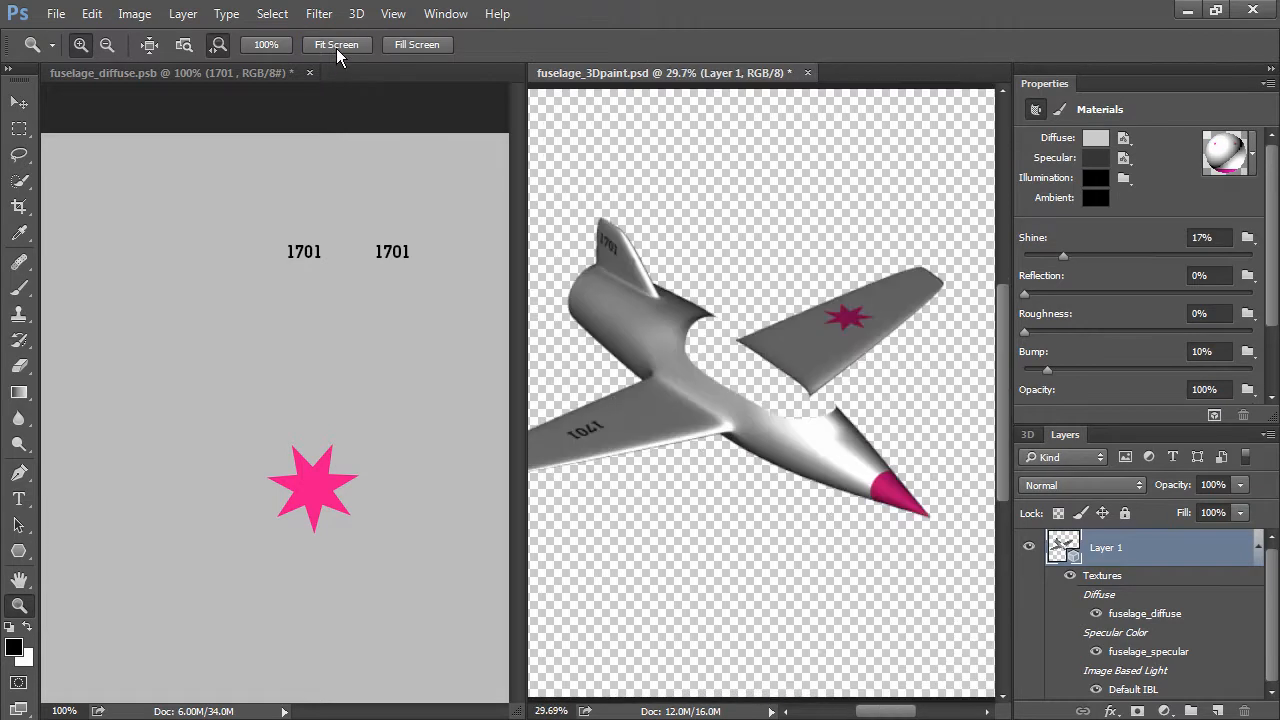
- Orbit the current view of the 3D scene to see the jet and its tail fin more from the side
{"action": "left_click", "coordinate": [24, 103]}
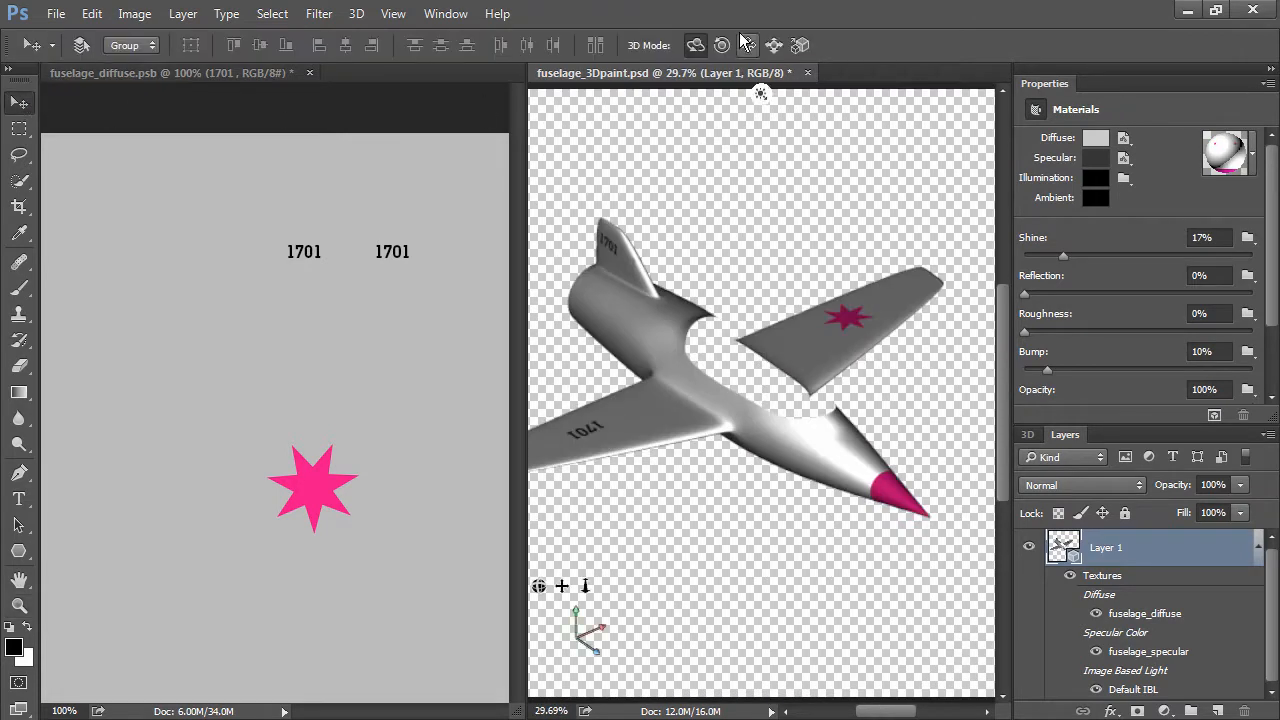
{"action": "left_click", "coordinate": [700, 46]}
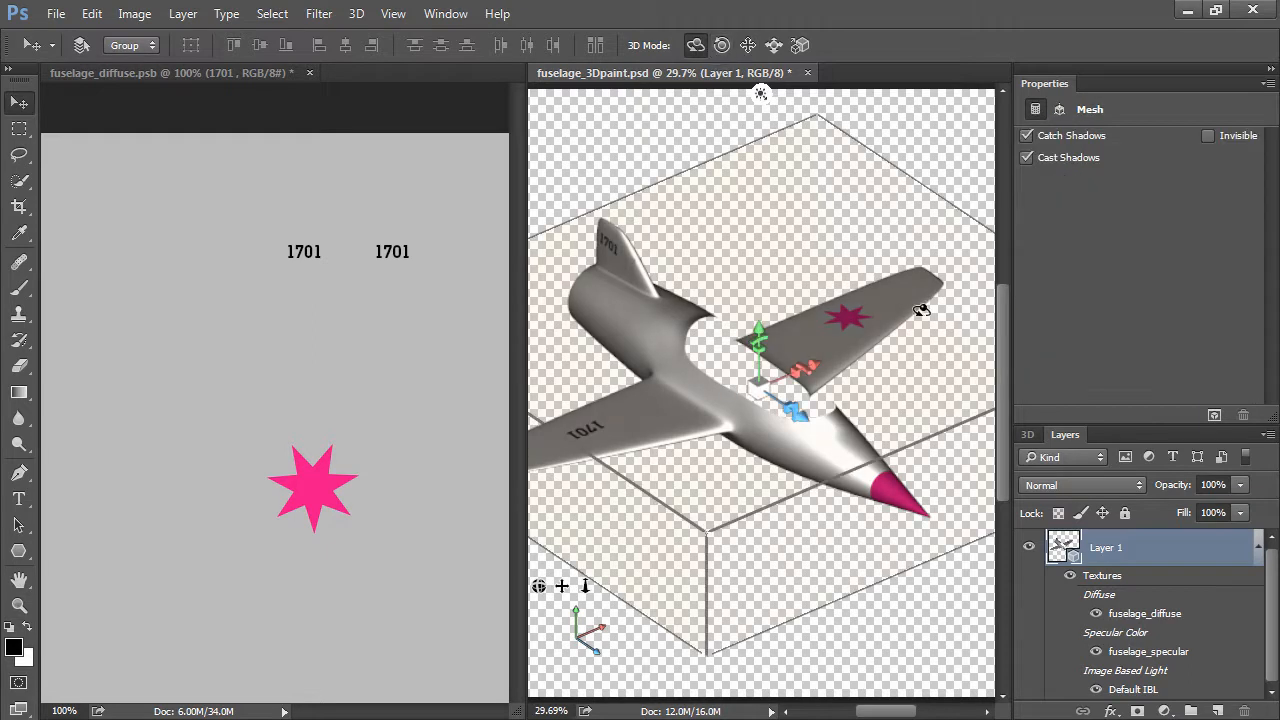
{"action": "left_click", "coordinate": [1030, 437]}
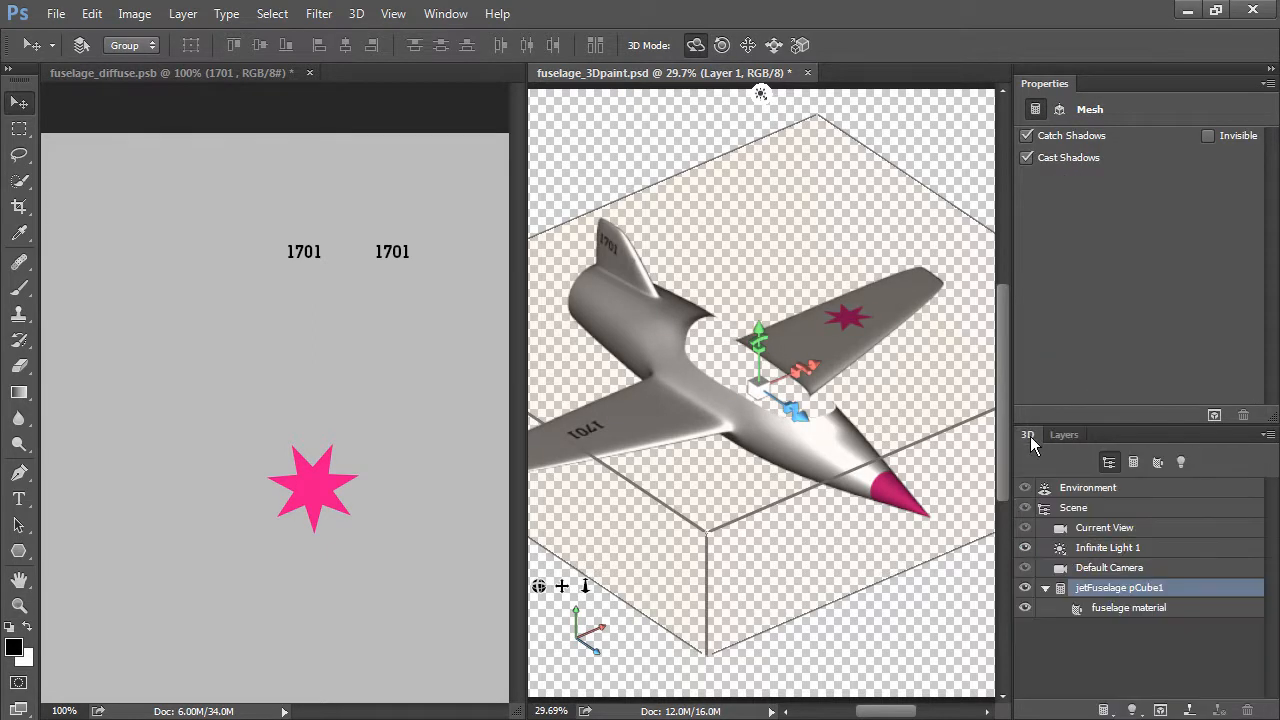
{"action": "left_click", "coordinate": [1128, 527]}
{"action": "left_click_drag", "start_coordinate": [832, 374], "coordinate": [690, 300]}
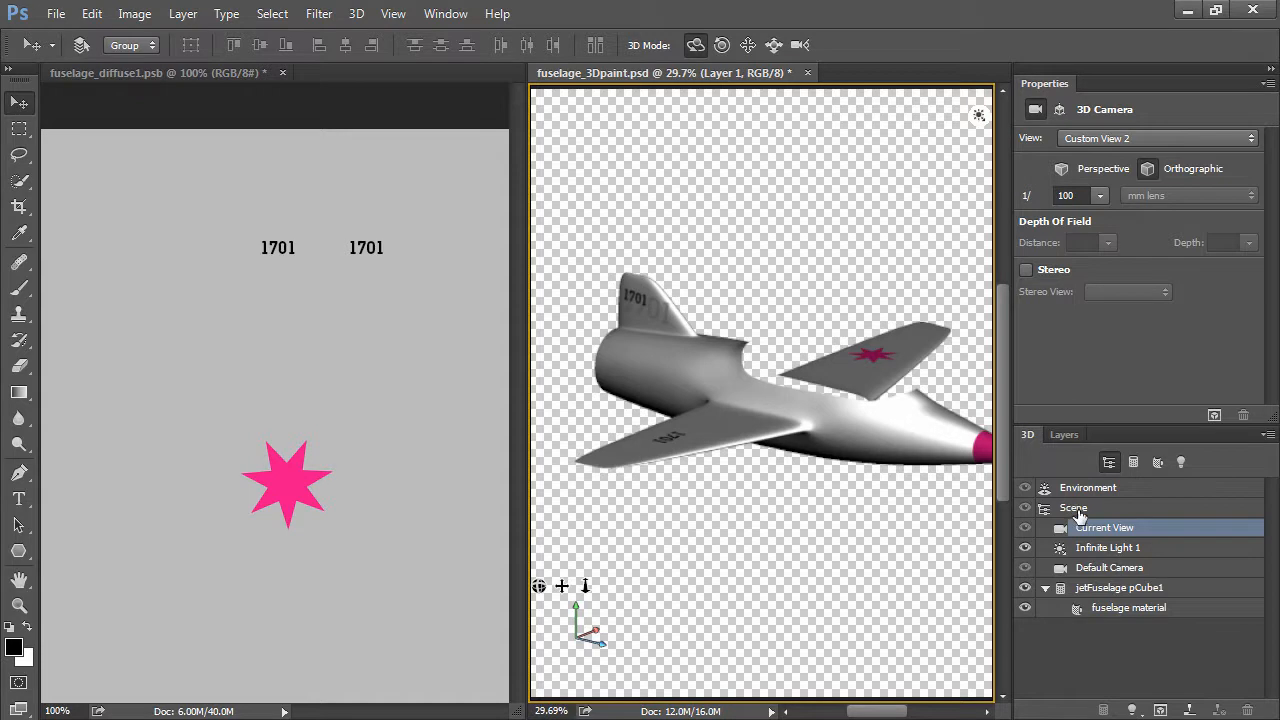
- Open the fuselage material's specular texture for editing and expand its specular layer group
{"action": "left_click", "coordinate": [1110, 608]}
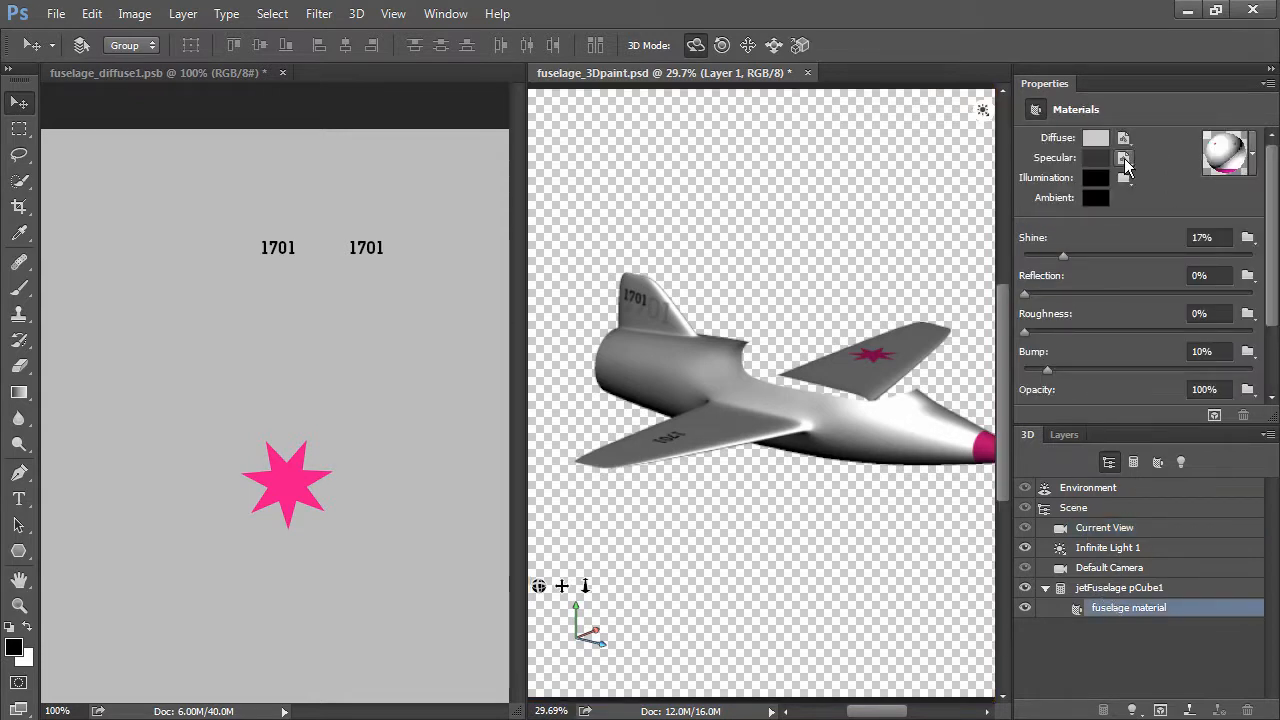
{"action": "left_click", "coordinate": [1125, 160]}
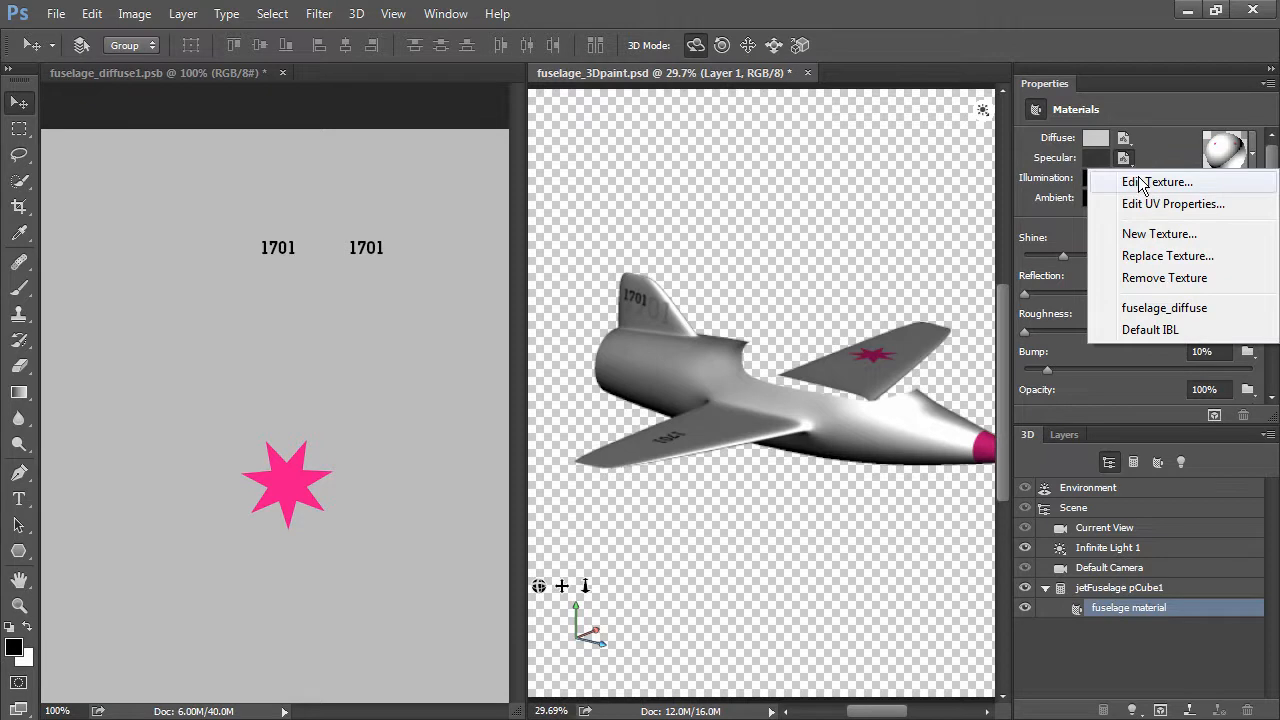
{"action": "left_click", "coordinate": [1141, 184]}
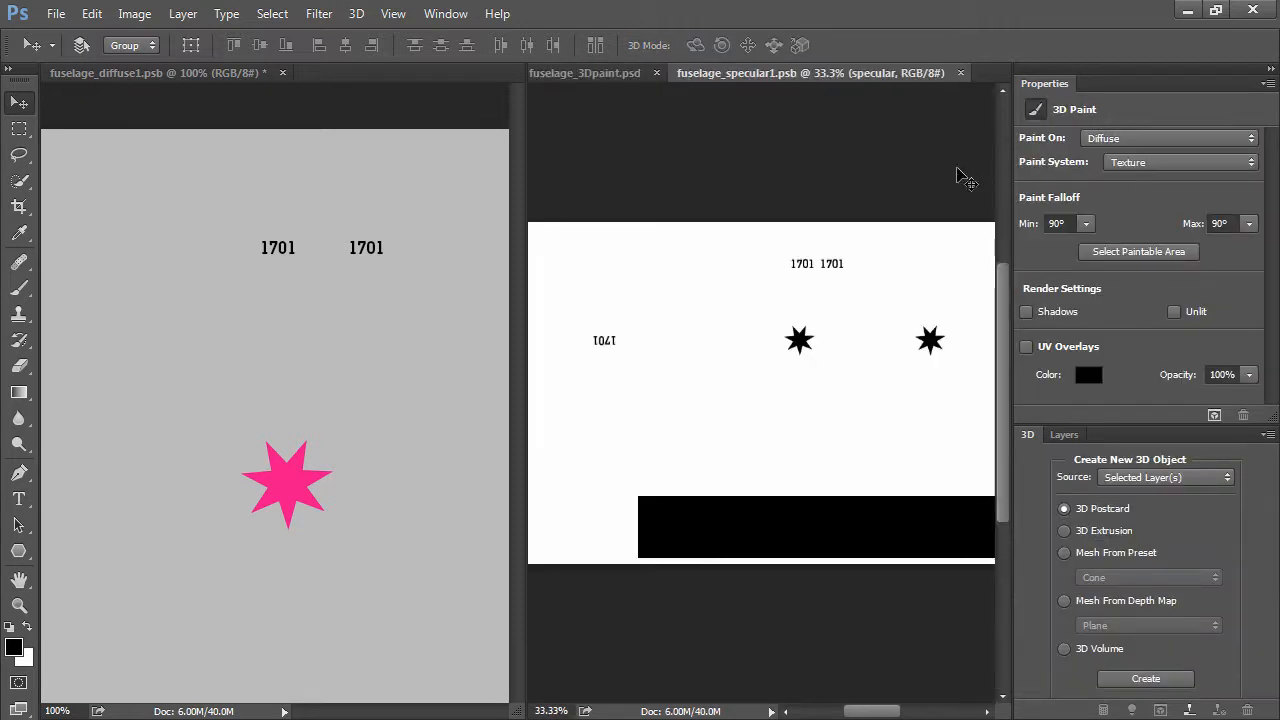
{"action": "left_click", "coordinate": [1064, 435]}
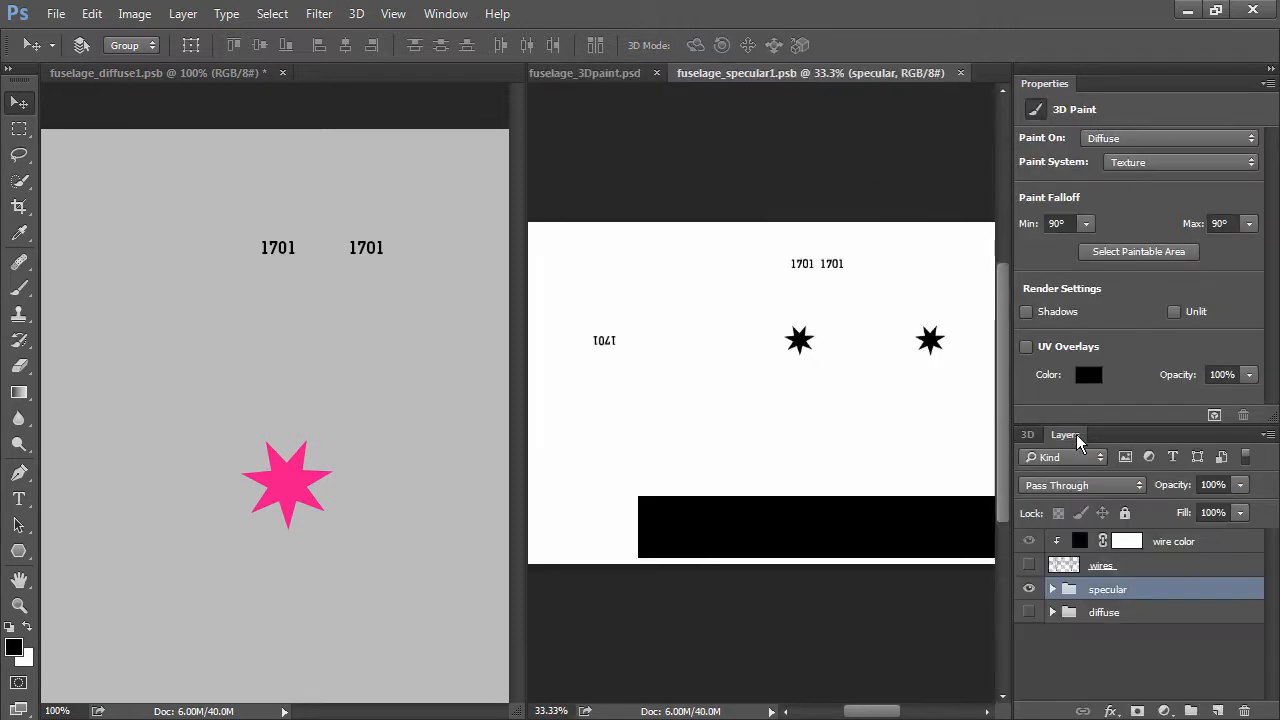
{"action": "left_click", "coordinate": [1053, 590]}
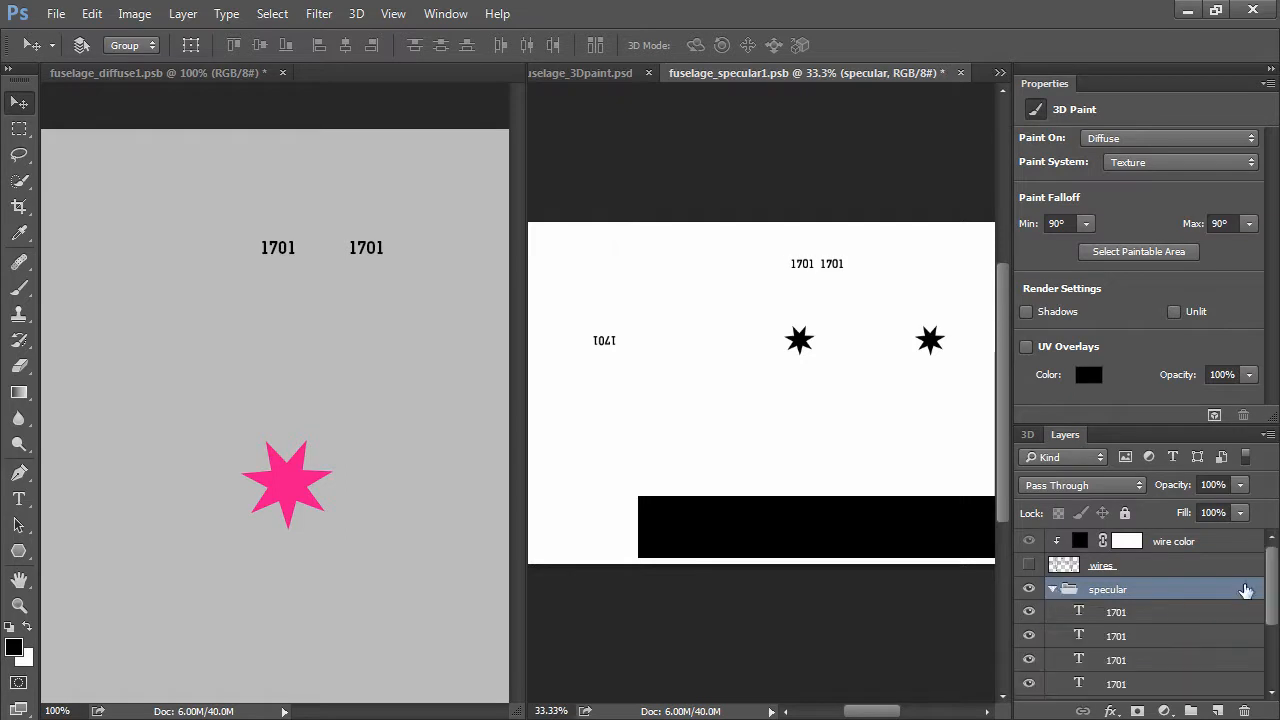
- Delete the two topmost 1701 text layers from the specular group of the specular texture
{"action": "left_click", "coordinate": [1147, 614]}
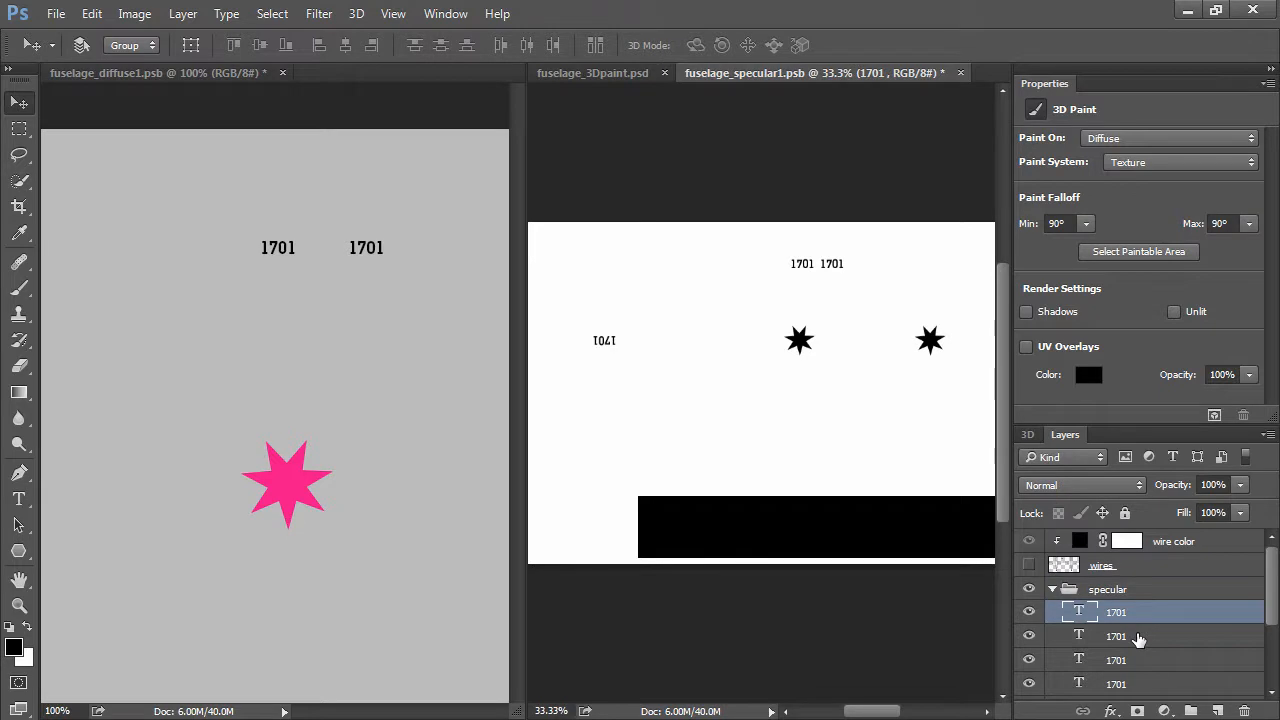
{"action": "left_click", "coordinate": [1138, 637], "text": "shift"}
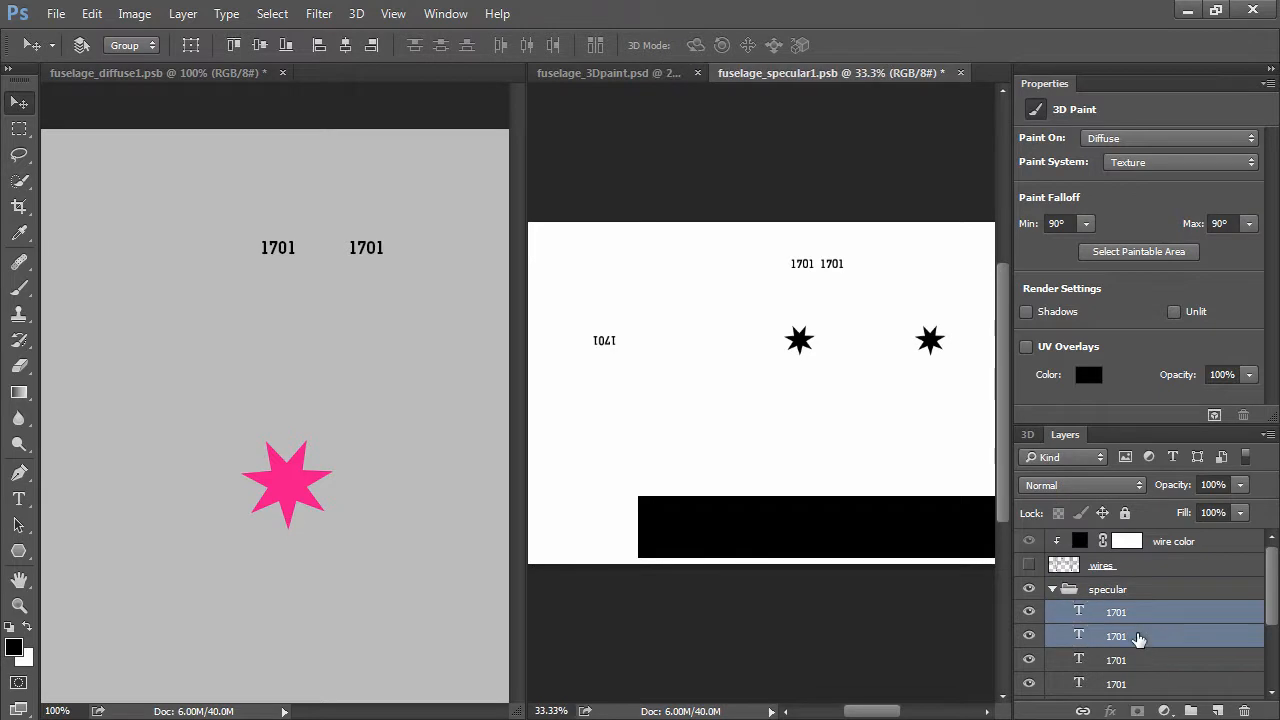
{"action": "left_click", "coordinate": [1244, 711]}
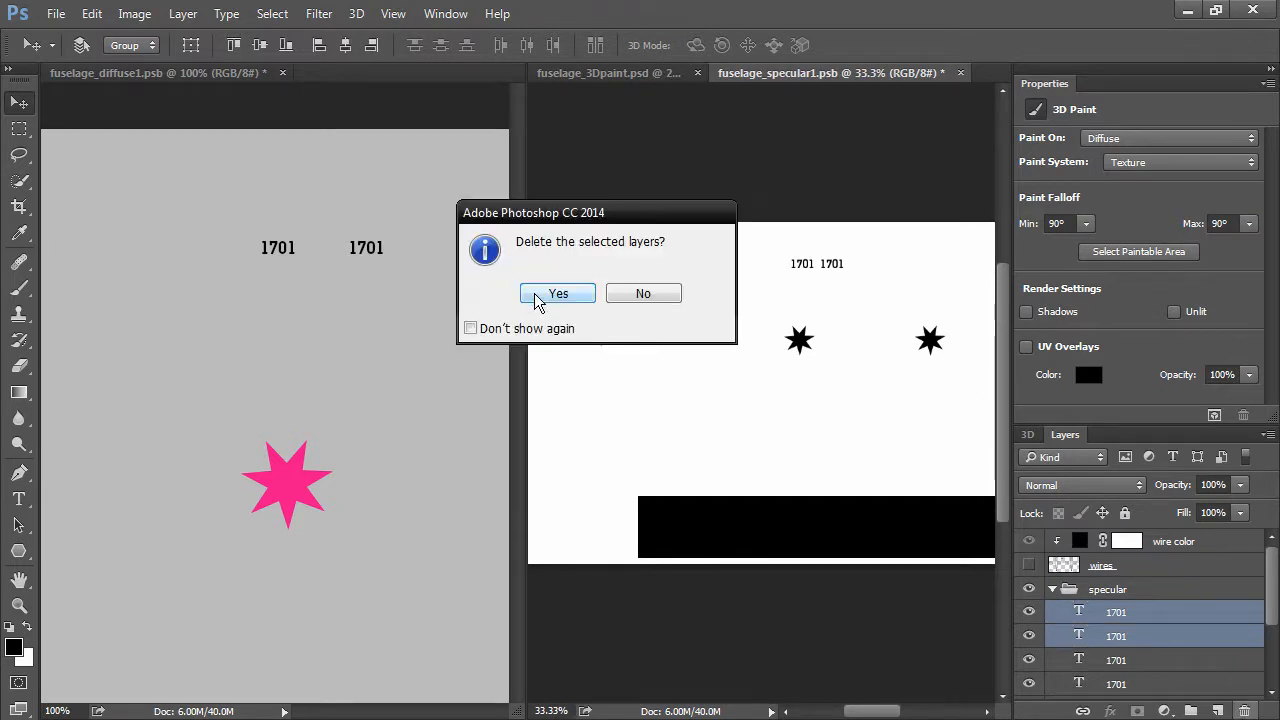
{"action": "left_click", "coordinate": [562, 294]}
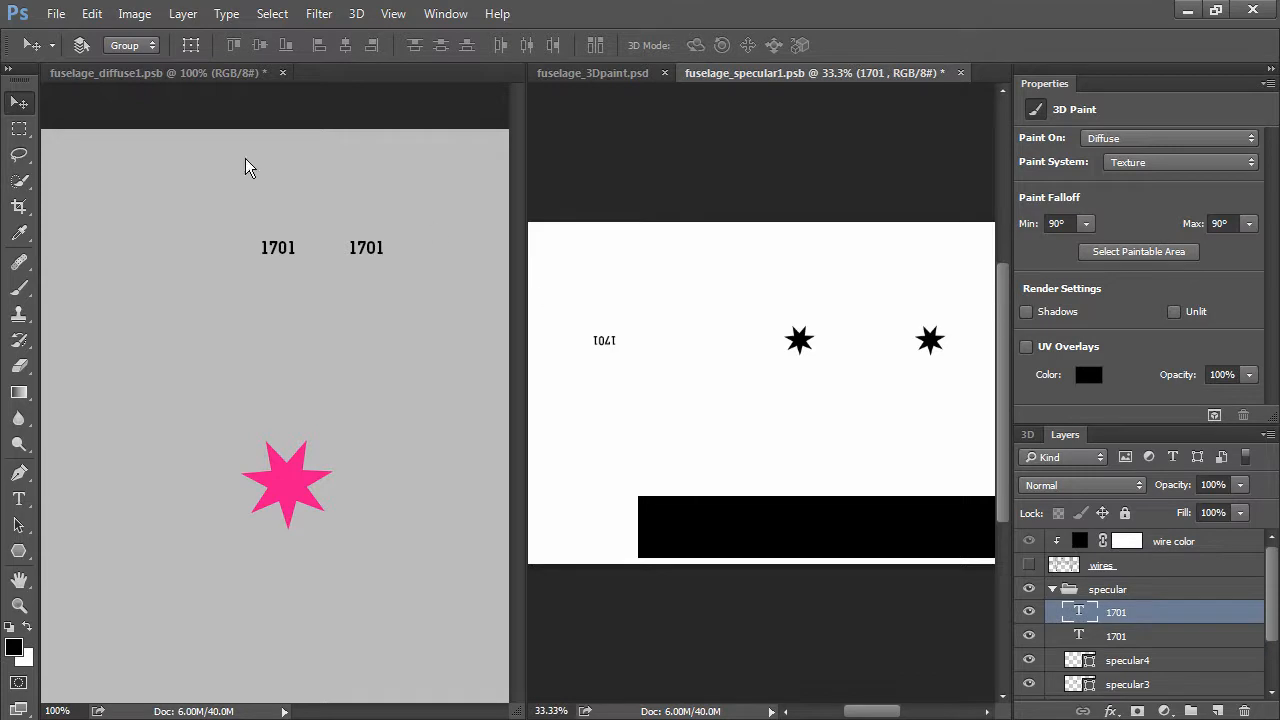
- Duplicate the two resized 1701 text layers from the diffuse texture into fuselage_specular1.psb and display the specular texture document
{"action": "left_click", "coordinate": [163, 72]}
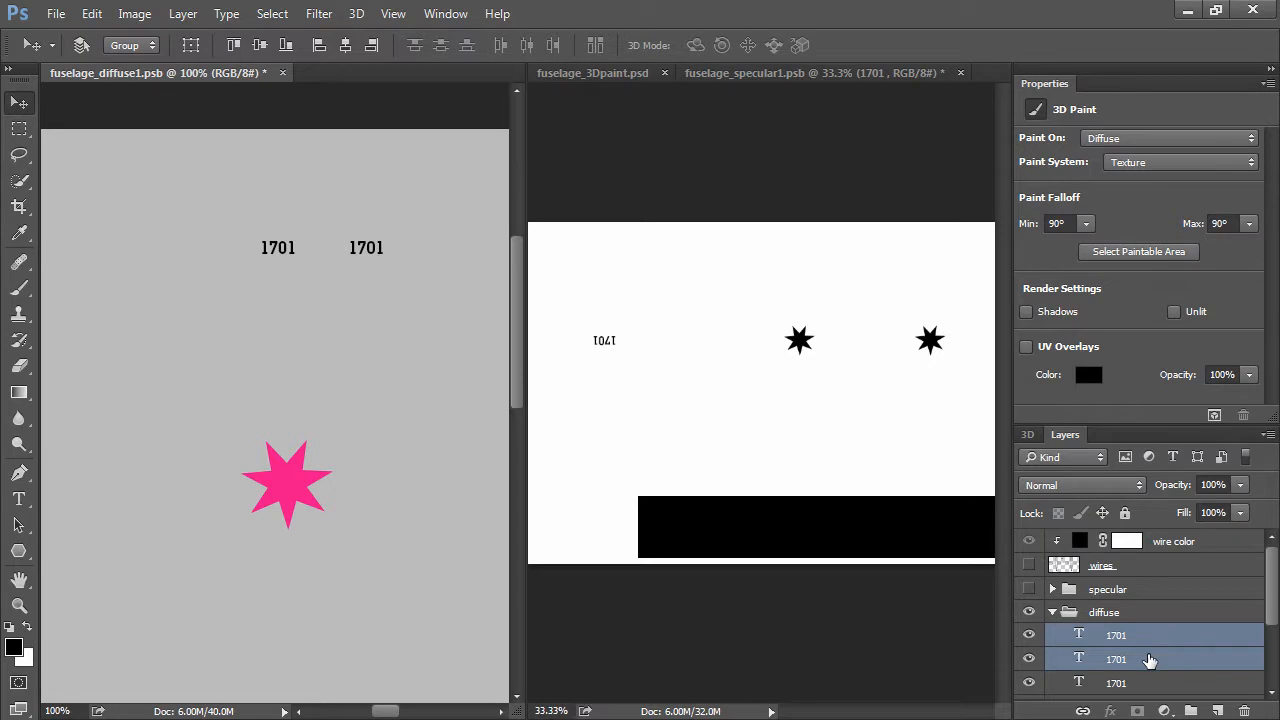
{"action": "left_click", "coordinate": [1267, 434]}
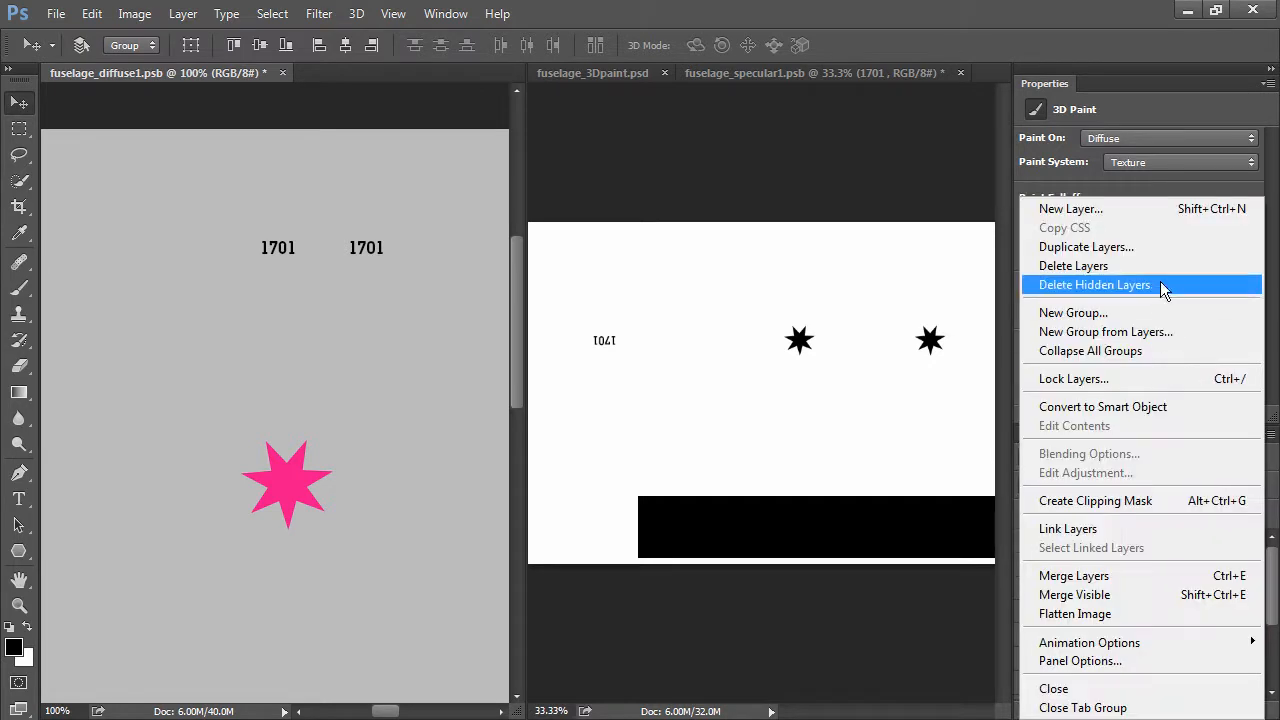
{"action": "left_click", "coordinate": [1158, 250]}
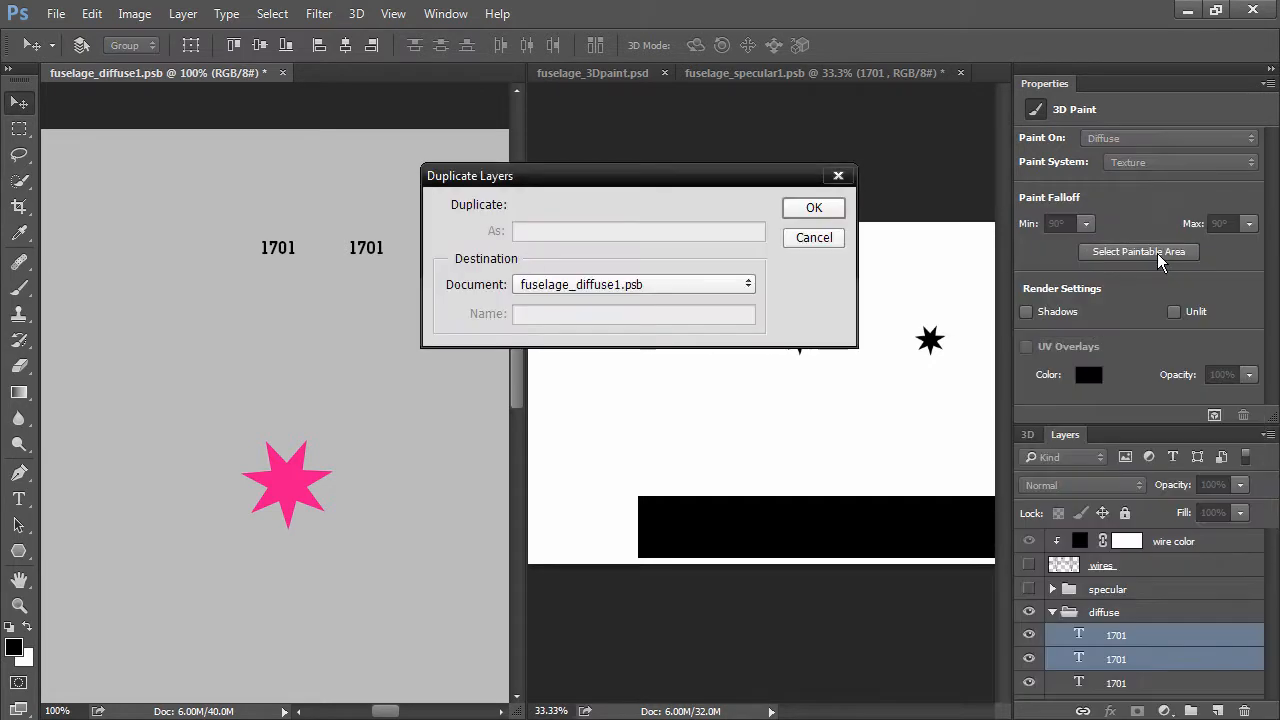
{"action": "left_click", "coordinate": [748, 285]}
{"action": "left_click", "coordinate": [645, 333]}
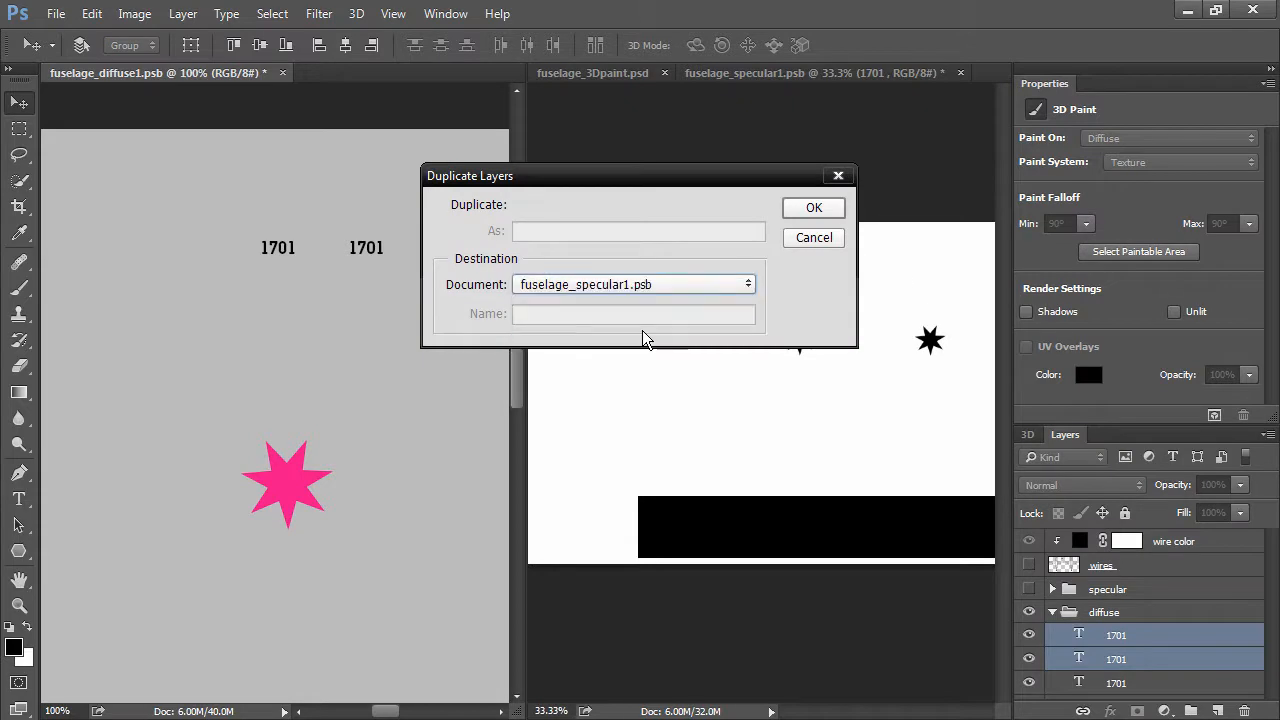
{"action": "left_click", "coordinate": [813, 209]}
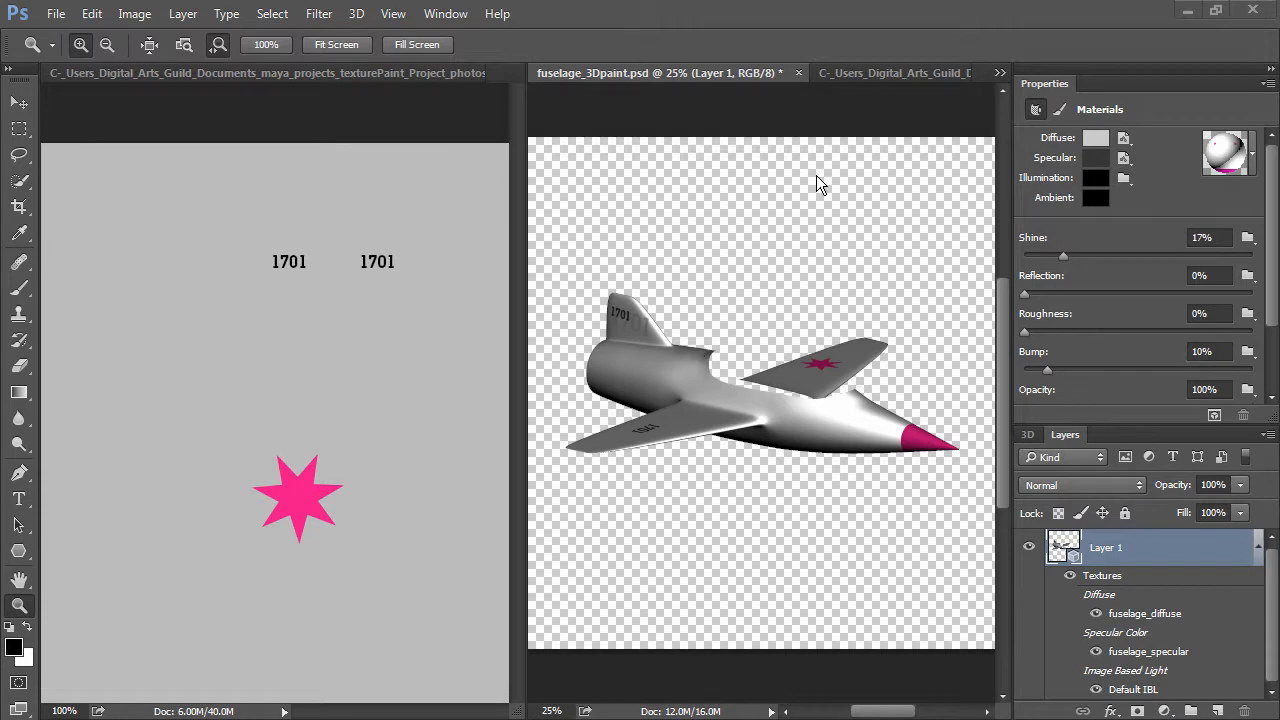
{"action": "left_click", "coordinate": [863, 76]}
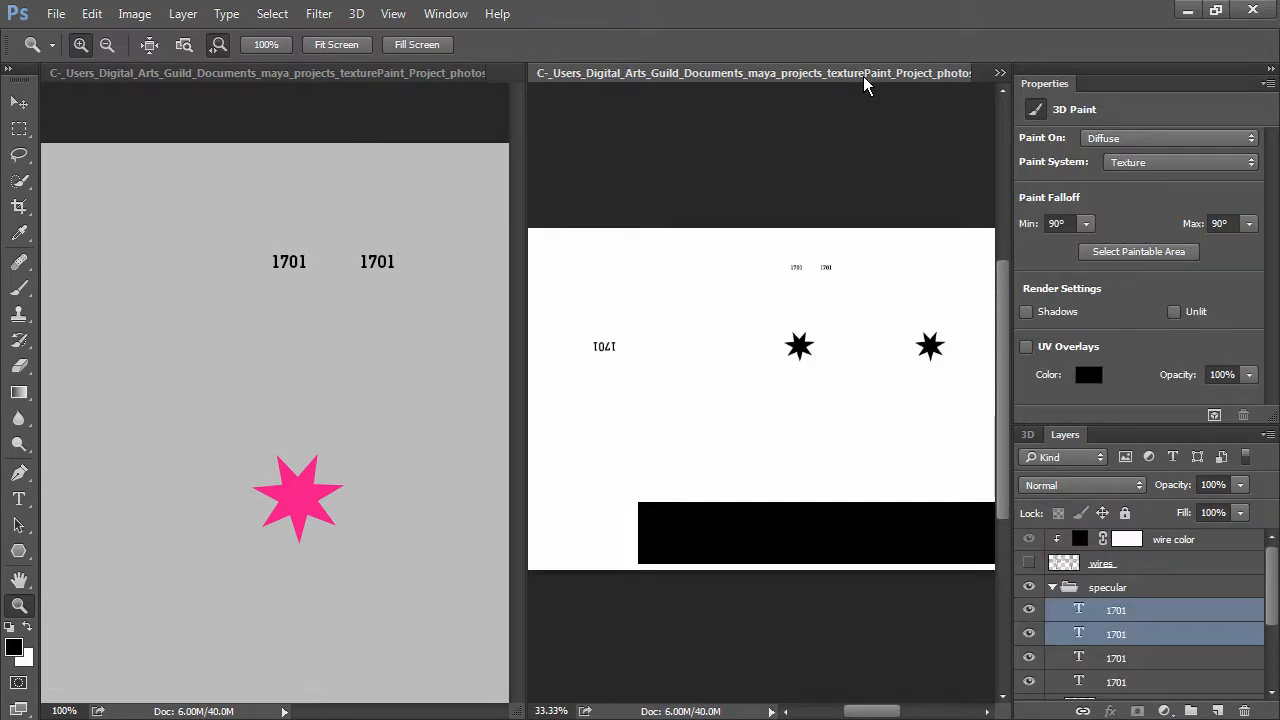
- Save the updated specular texture and close its document
{"action": "left_click", "coordinate": [55, 13]}
{"action": "left_click", "coordinate": [116, 216]}
{"action": "right_click", "coordinate": [648, 77]}
{"action": "left_click", "coordinate": [697, 111]}
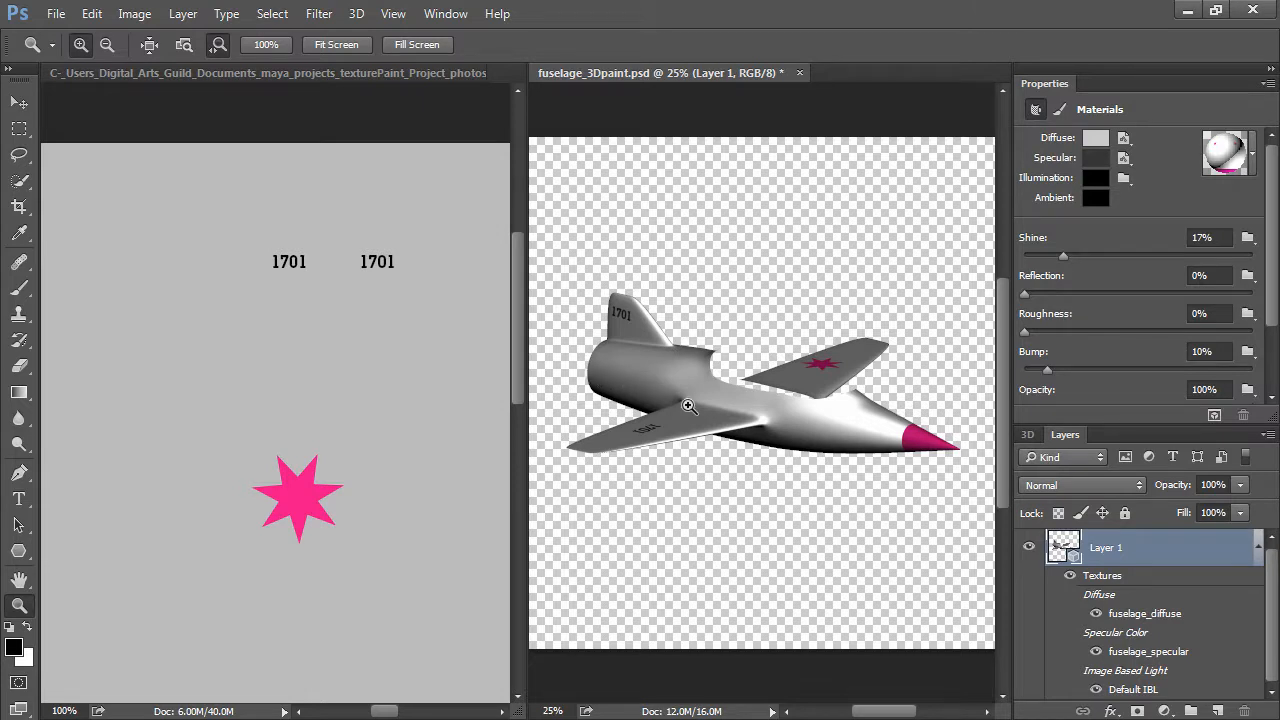
- Add a new empty layer directly above the diffuse1 layer in the fuselage's diffuse texture
{"action": "left_click", "coordinate": [337, 76]}
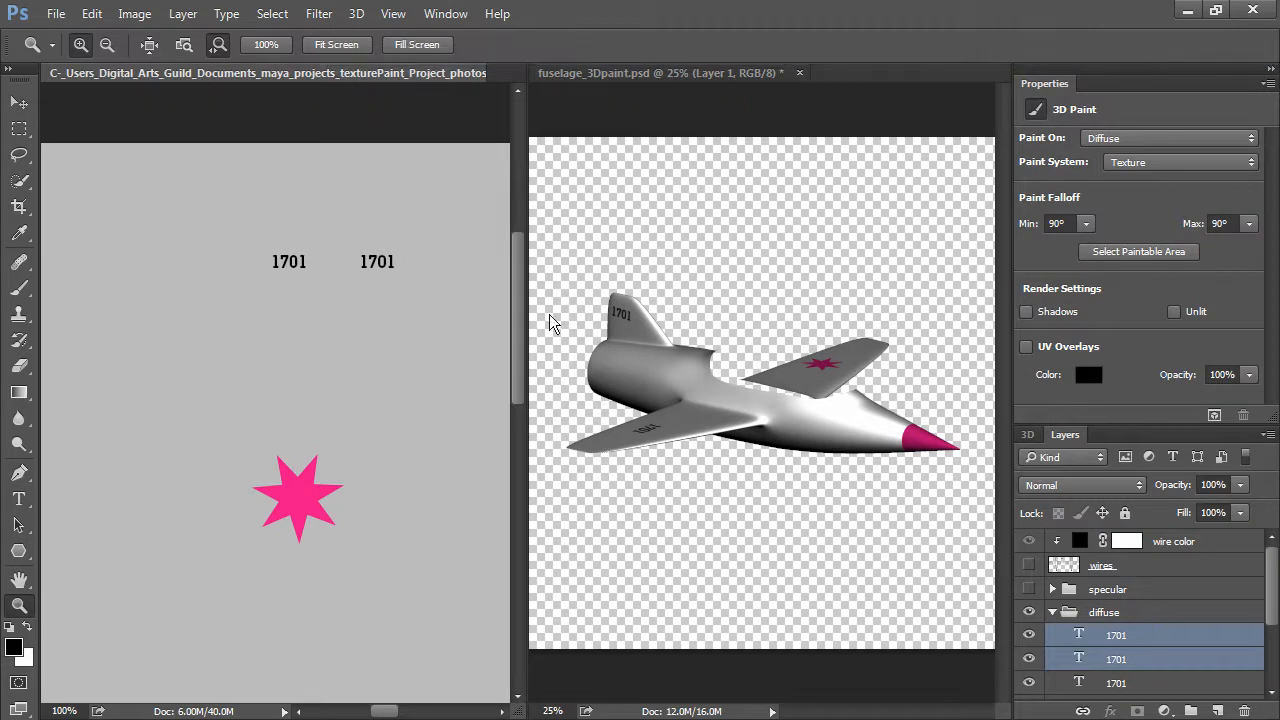
{"action": "scroll", "coordinate": [1274, 594], "scroll_direction": "down", "scroll_amount": 1}
{"action": "scroll", "coordinate": [1274, 594], "scroll_direction": "down", "scroll_amount": 2}
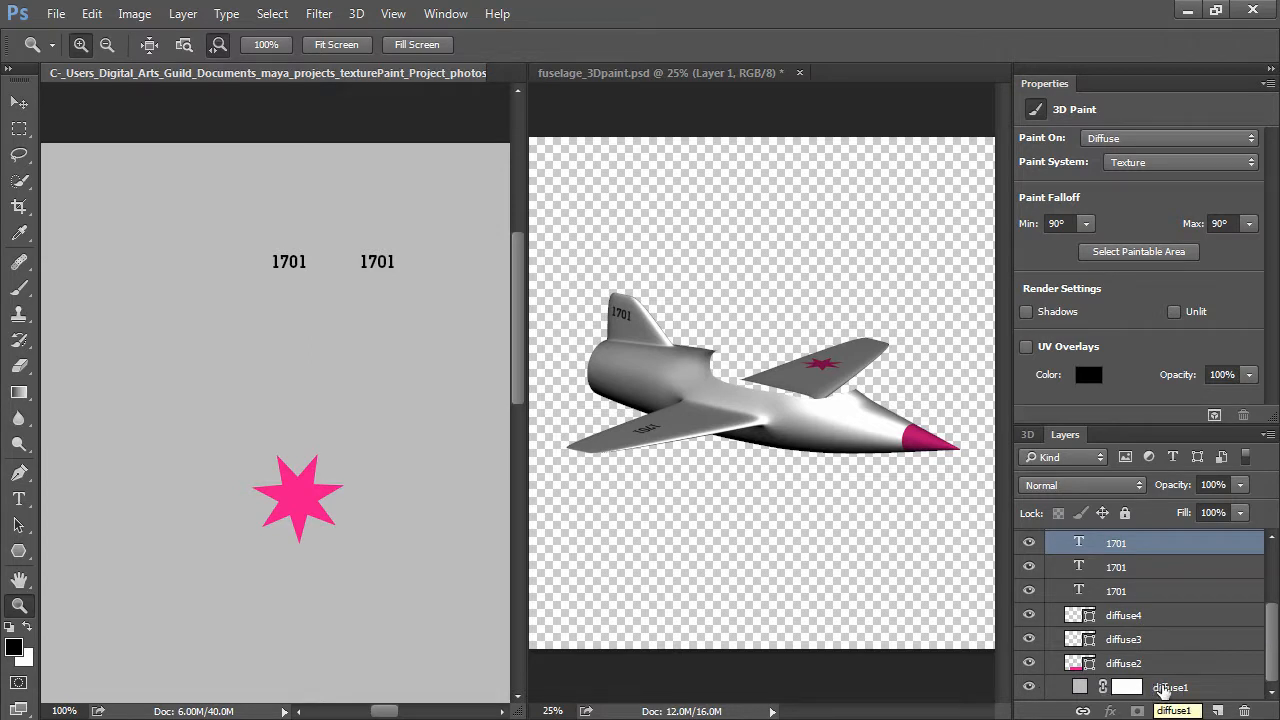
{"action": "left_click", "coordinate": [1190, 688]}
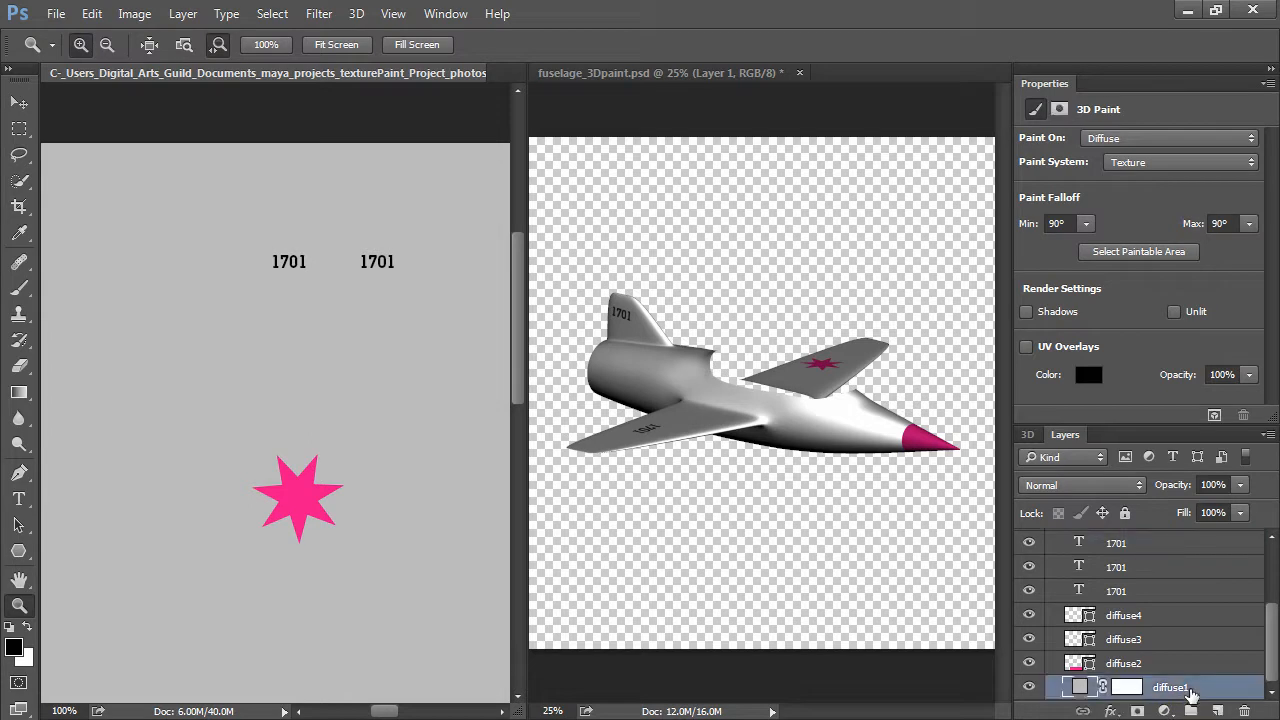
{"action": "left_click", "coordinate": [1218, 711]}
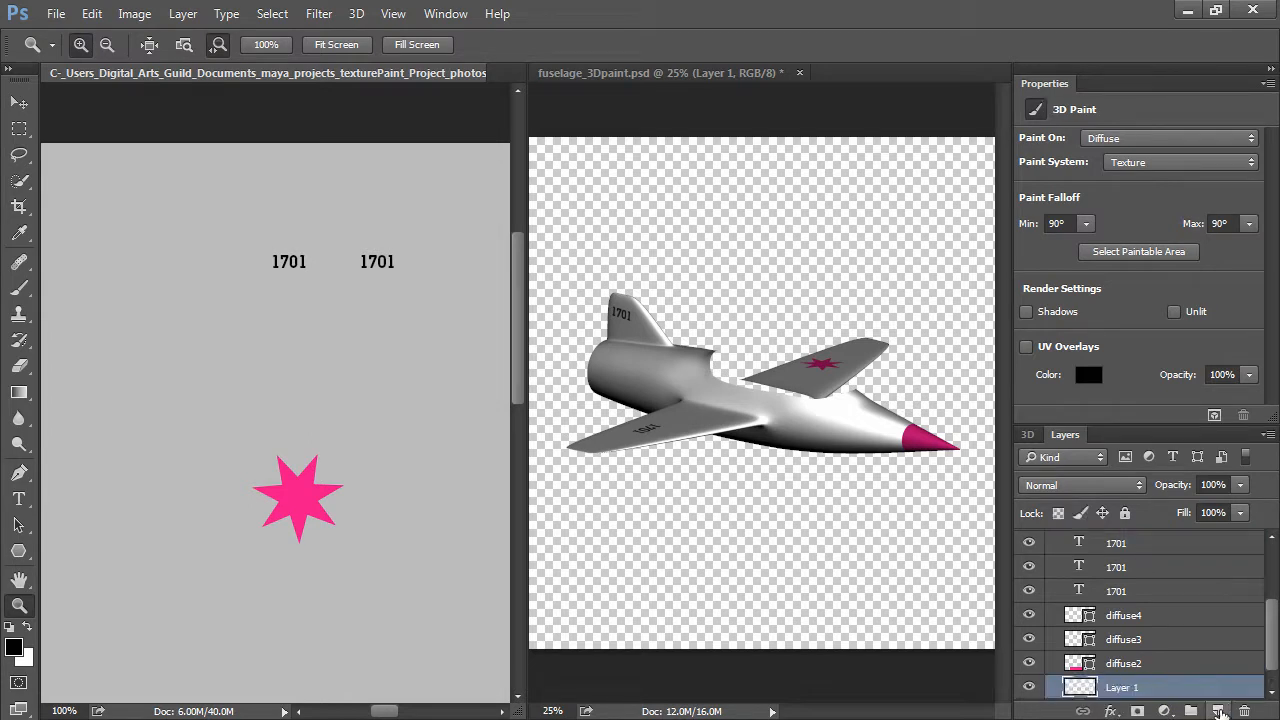
{"action": "left_click_drag", "start_coordinate": [1273, 627], "coordinate": [1273, 656]}
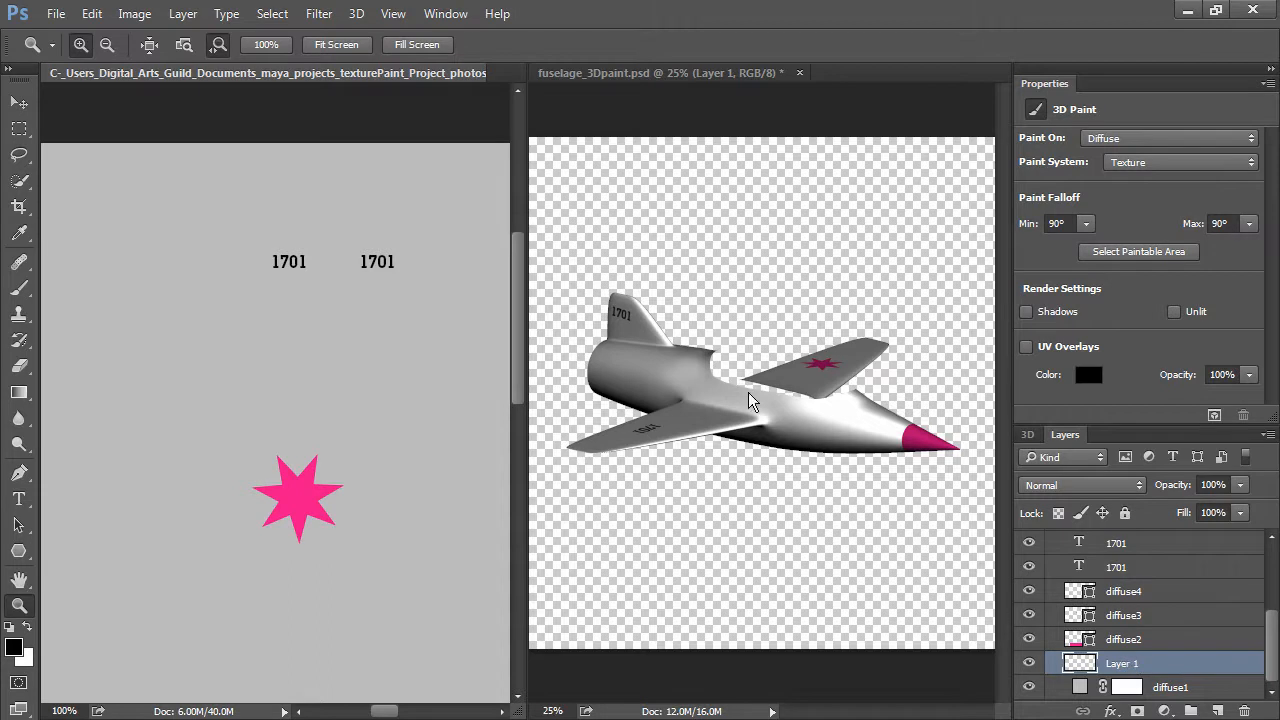
- Render Clouds onto the new layer and update the 3D jet with the changed diffuse texture
{"action": "left_click", "coordinate": [329, 16]}
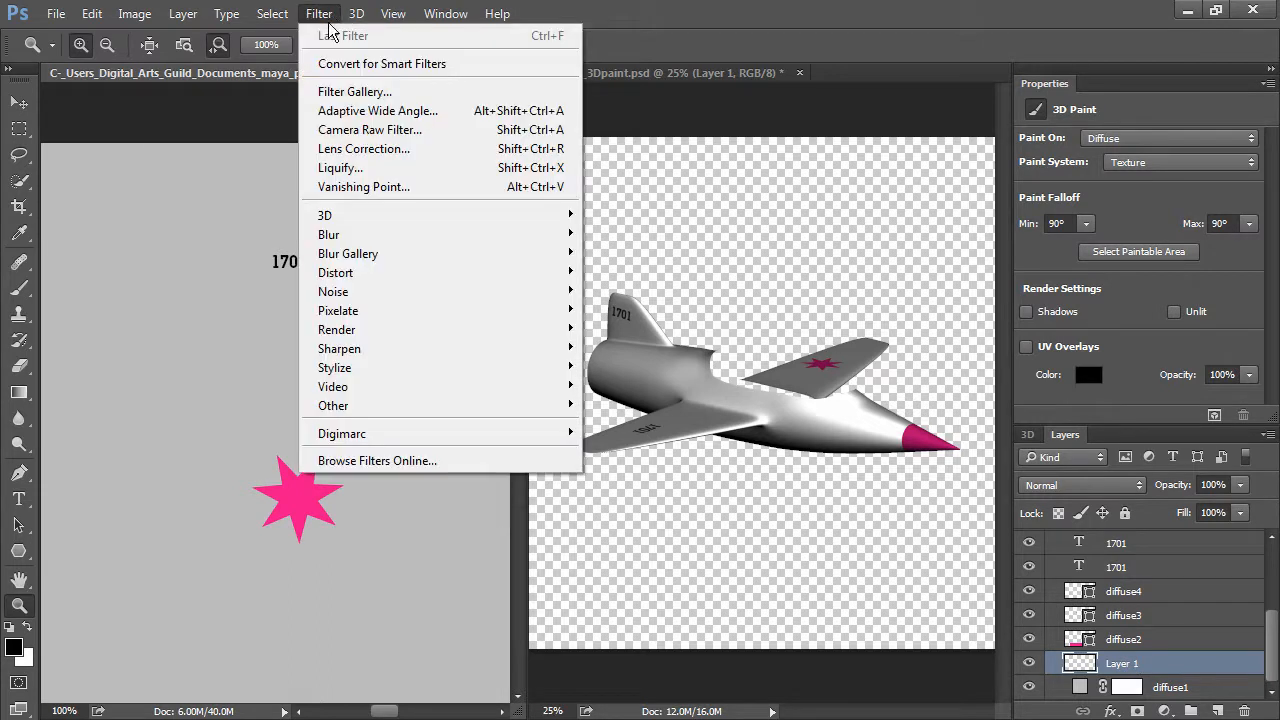
{"action": "mouse_move", "coordinate": [408, 334]}
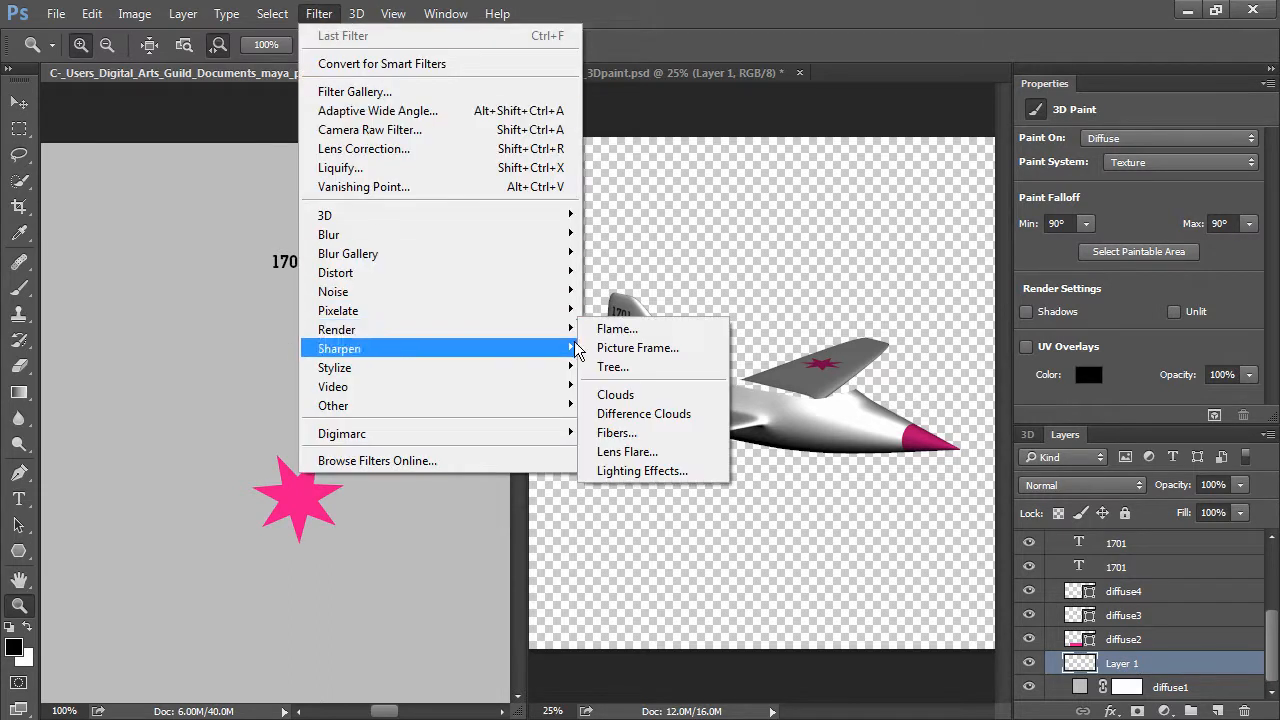
{"action": "left_click", "coordinate": [608, 395]}
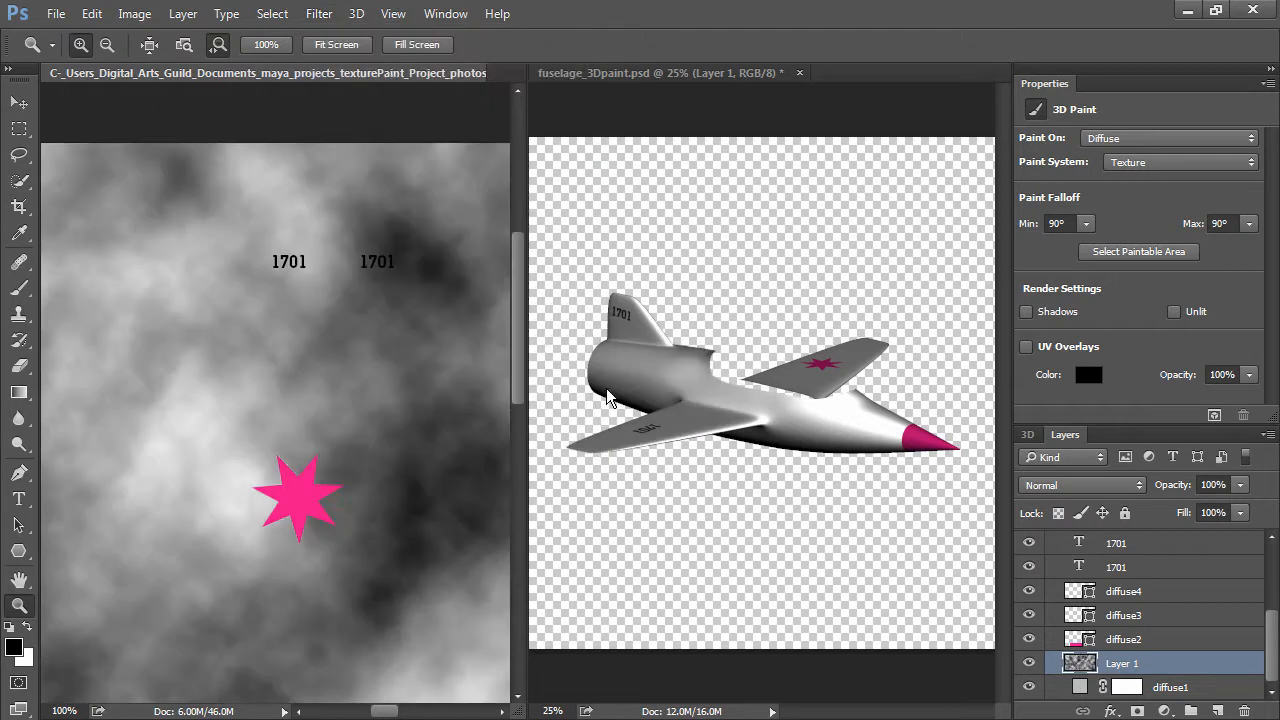
{"action": "left_click", "coordinate": [613, 74]}
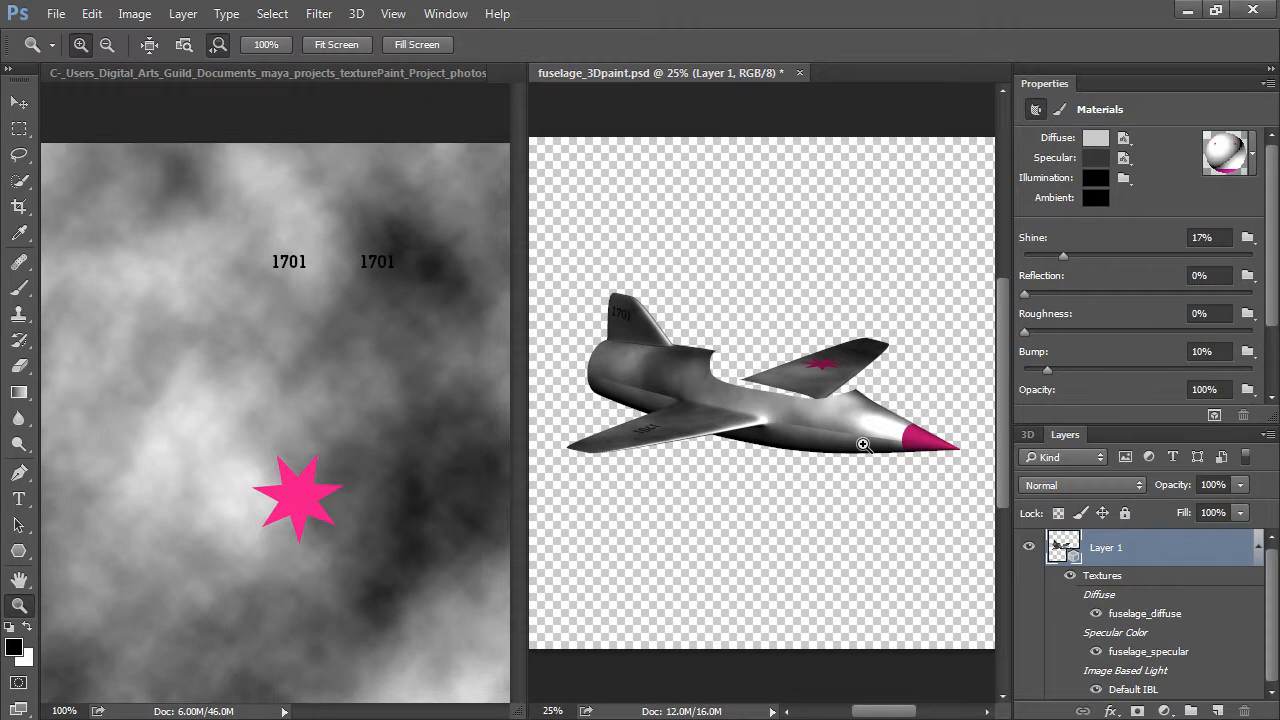
- Display the UV overlays on the diffuse texture and examine where the fuselage's UV shells border the clouds
{"action": "left_click", "coordinate": [397, 75]}
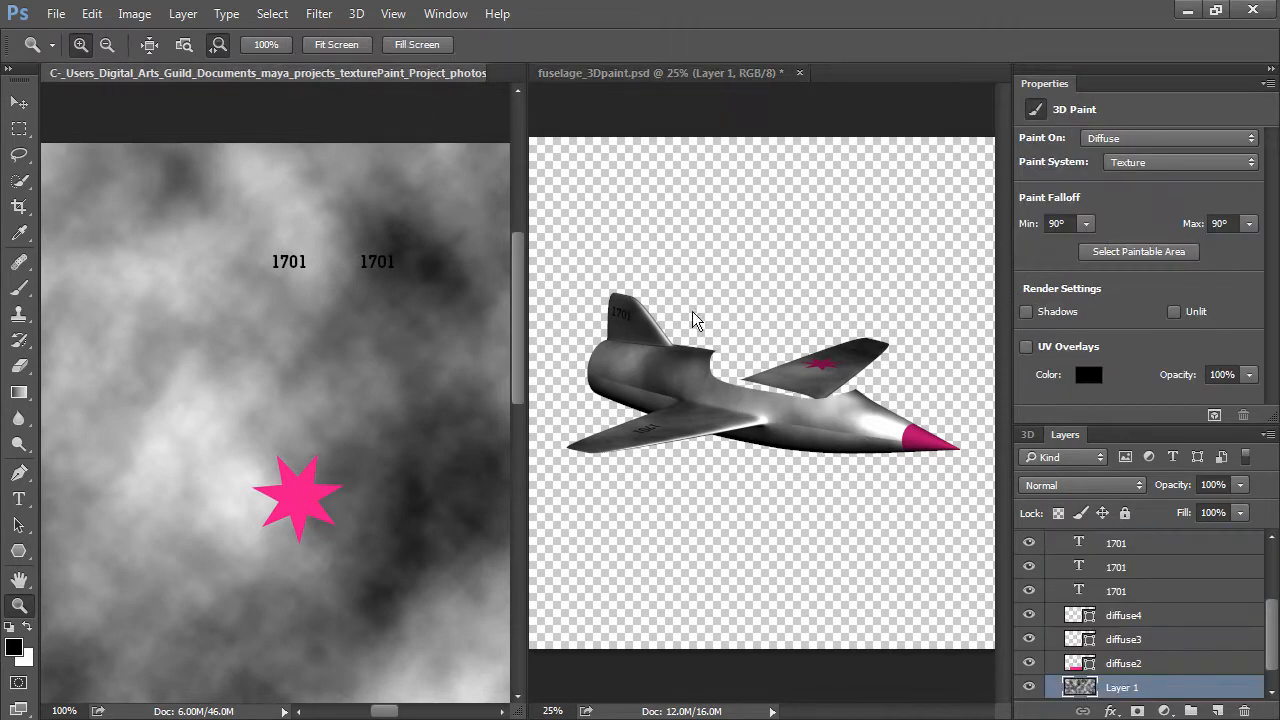
{"action": "left_click", "coordinate": [1026, 347]}
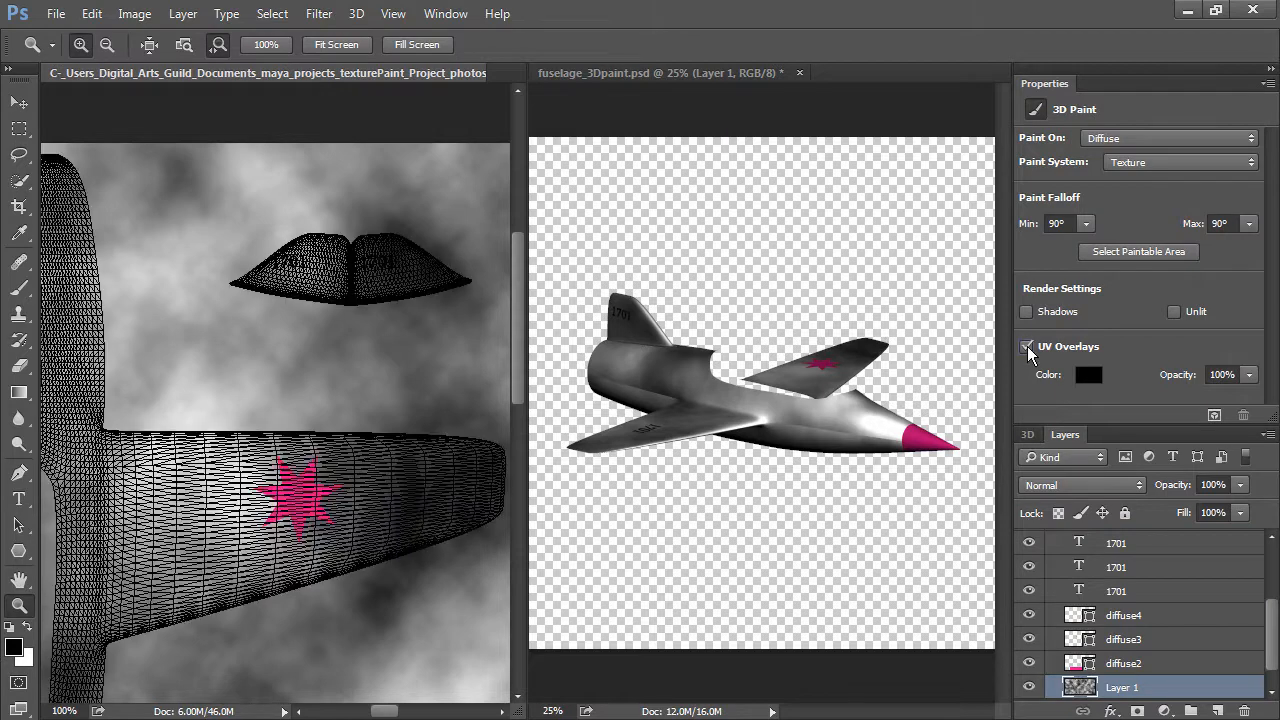
{"action": "left_click", "coordinate": [1026, 347]}
{"action": "left_click", "coordinate": [1026, 347]}
{"action": "left_click_drag", "start_coordinate": [522, 356], "coordinate": [533, 443]}
{"action": "left_click_drag", "start_coordinate": [378, 711], "coordinate": [372, 711]}
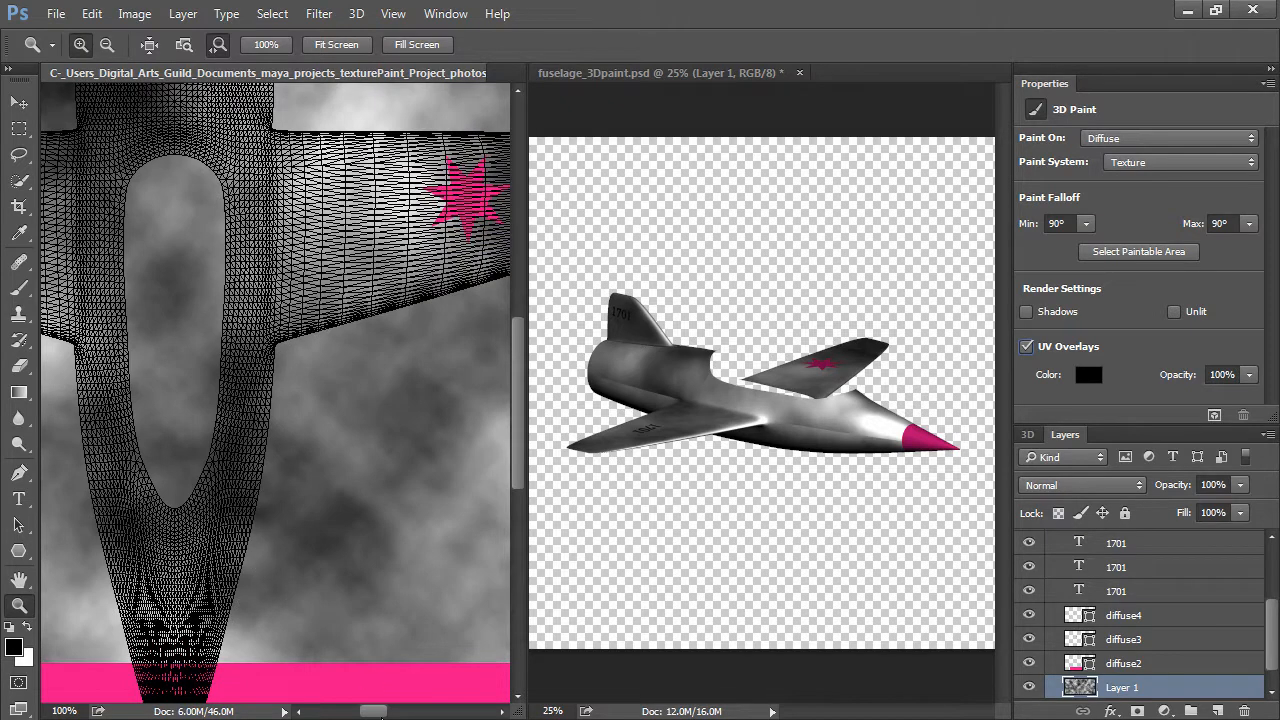
{"action": "left_click_drag", "start_coordinate": [378, 711], "coordinate": [432, 711]}
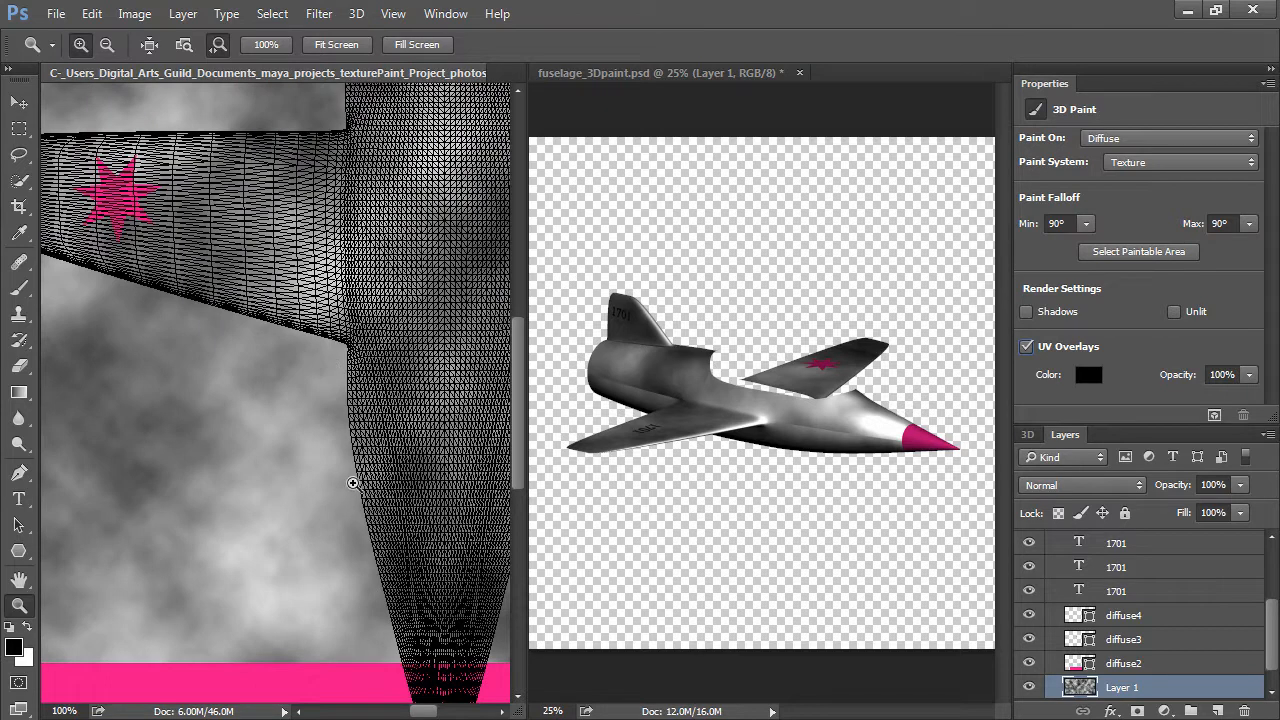
{"action": "left_click_drag", "start_coordinate": [427, 713], "coordinate": [379, 712]}
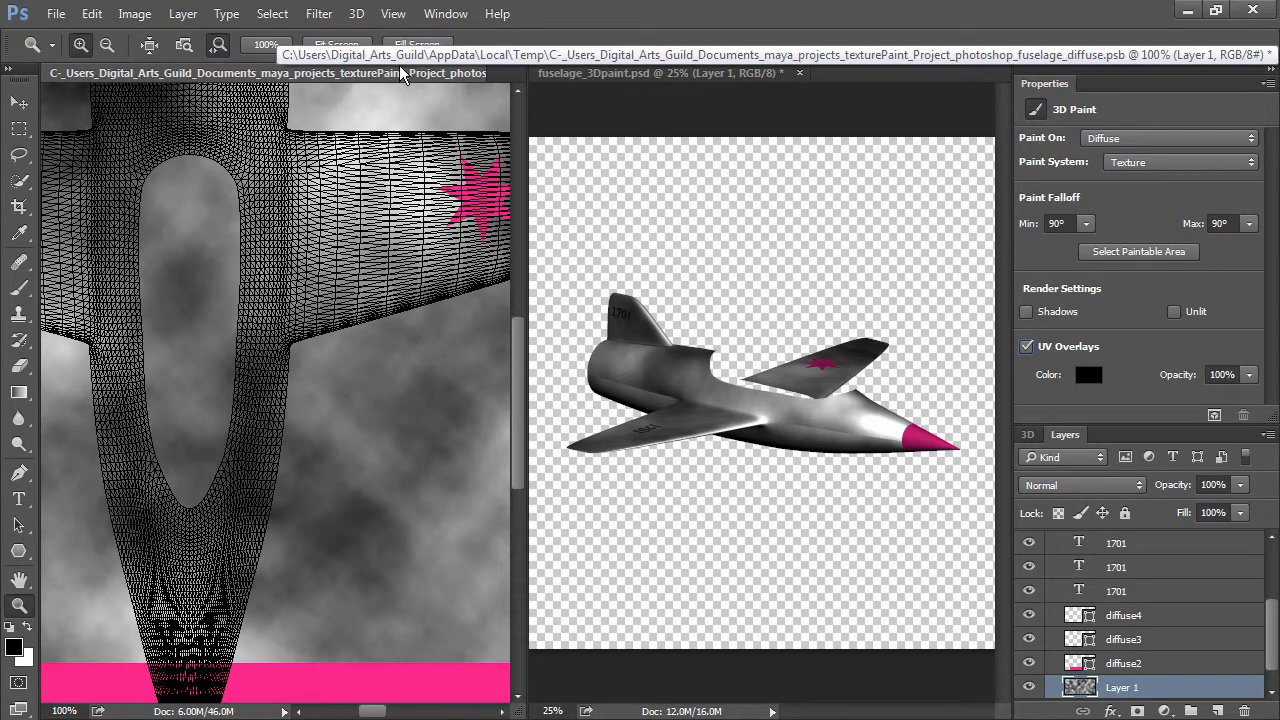
- Close the diffuse texture document and save its changes
{"action": "right_click", "coordinate": [163, 74]}
{"action": "left_click", "coordinate": [196, 108]}
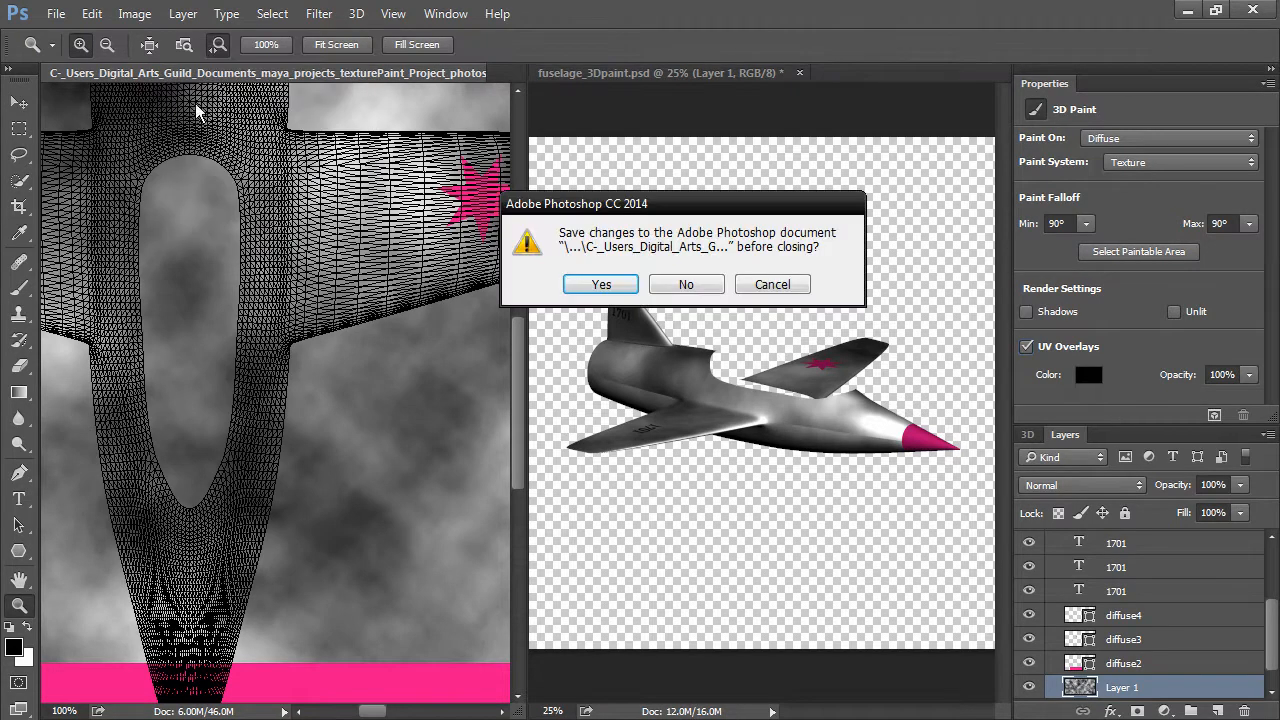
{"action": "left_click", "coordinate": [602, 285]}
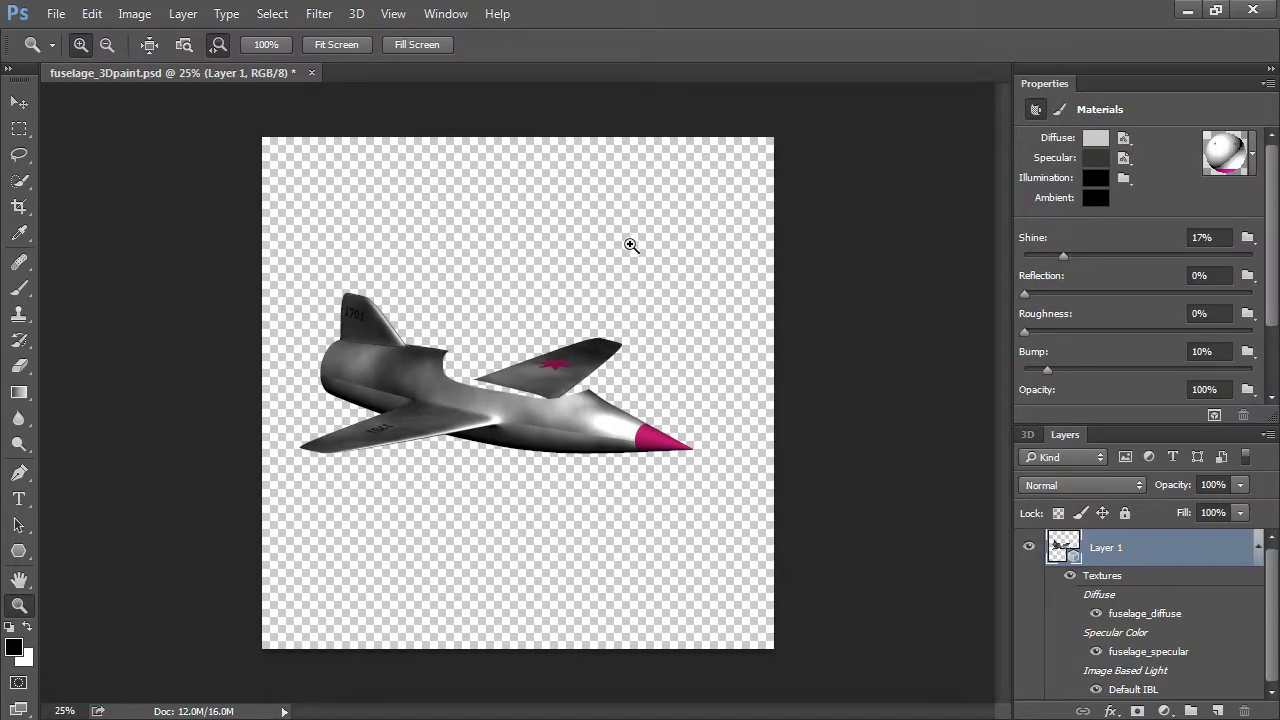
- Orbit the 3D scene's current view until the jet is seen in side profile
{"action": "left_click", "coordinate": [359, 389]}
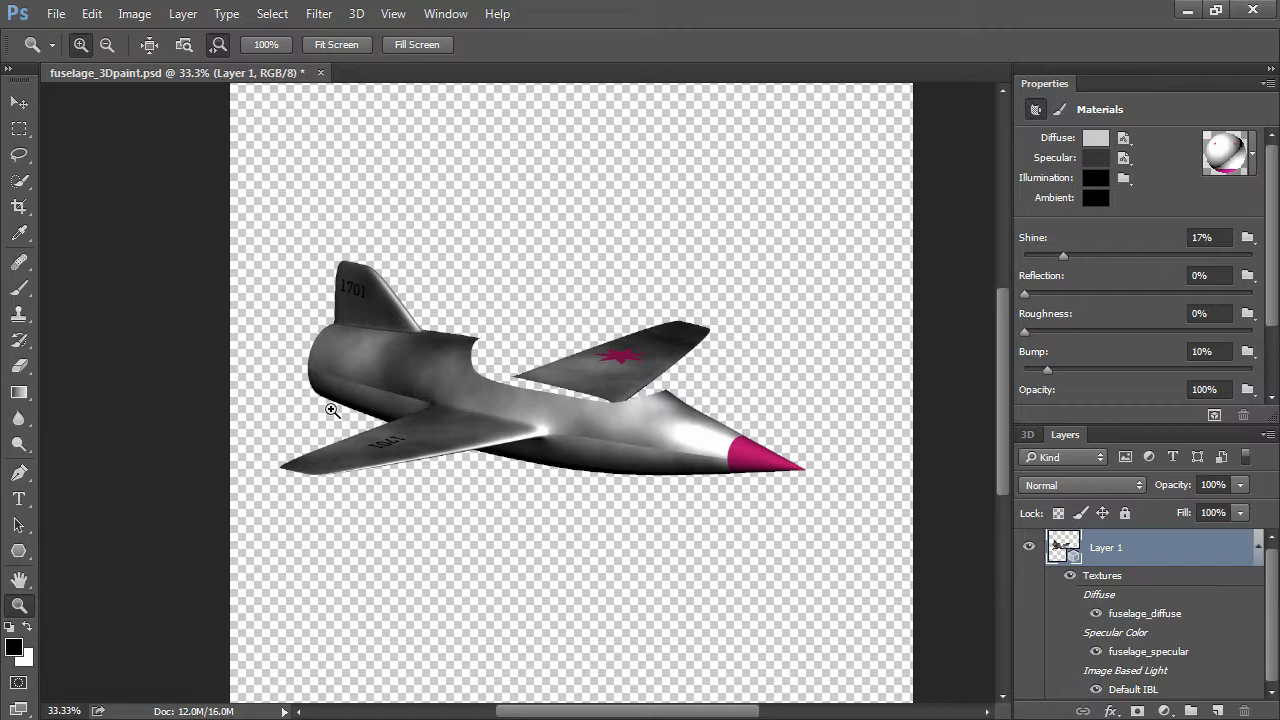
{"action": "left_click", "coordinate": [1027, 432]}
{"action": "left_click", "coordinate": [1095, 529]}
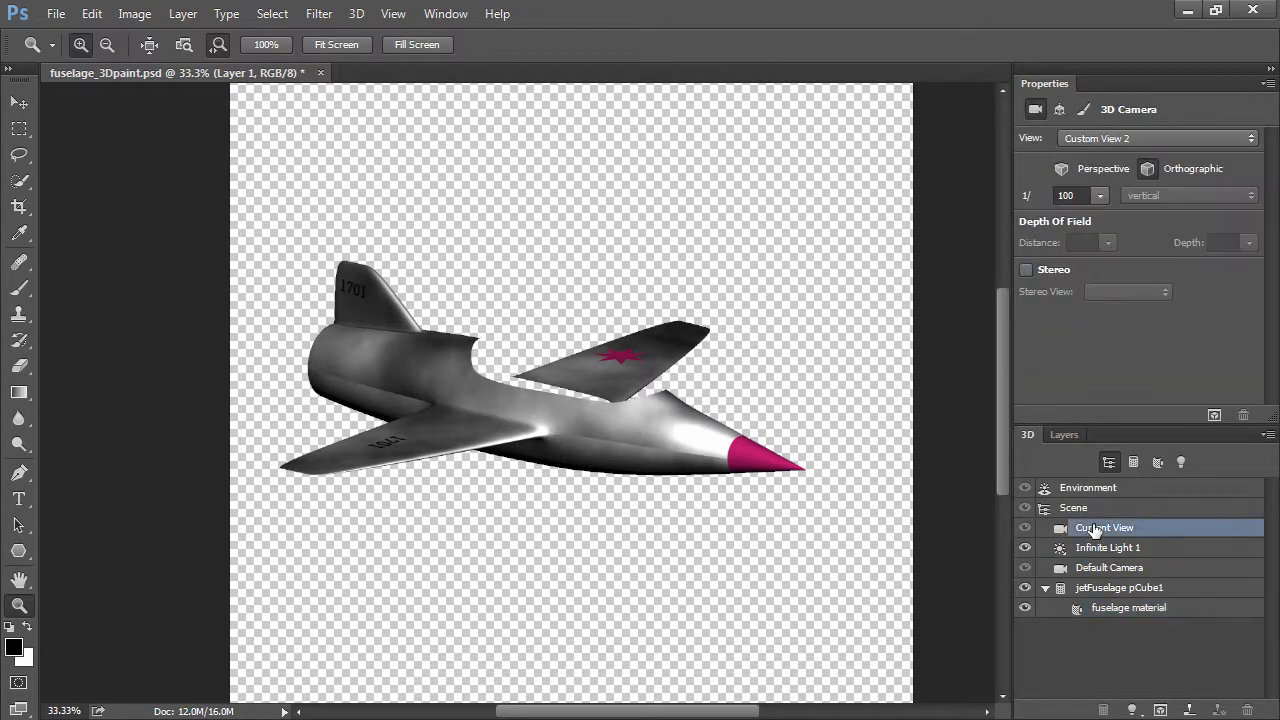
{"action": "left_click", "coordinate": [18, 104]}
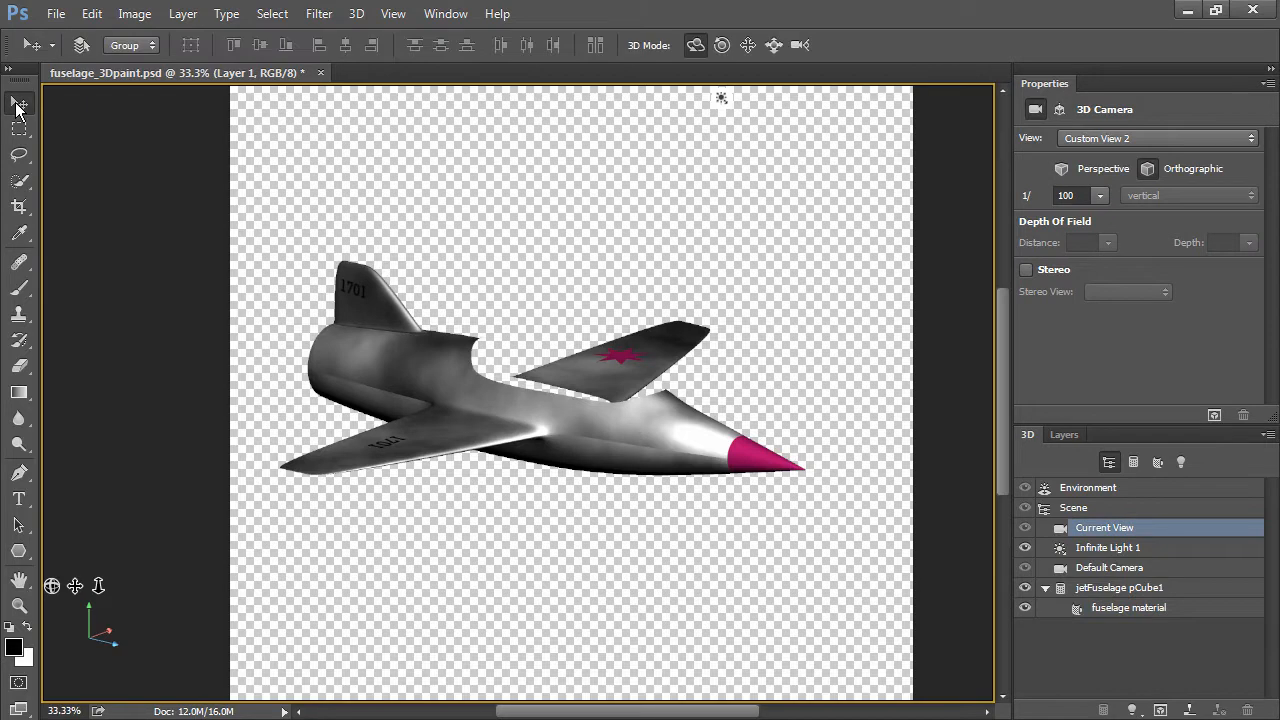
{"action": "left_click_drag", "start_coordinate": [592, 288], "coordinate": [617, 313]}
{"action": "left_click_drag", "start_coordinate": [424, 295], "coordinate": [443, 234]}
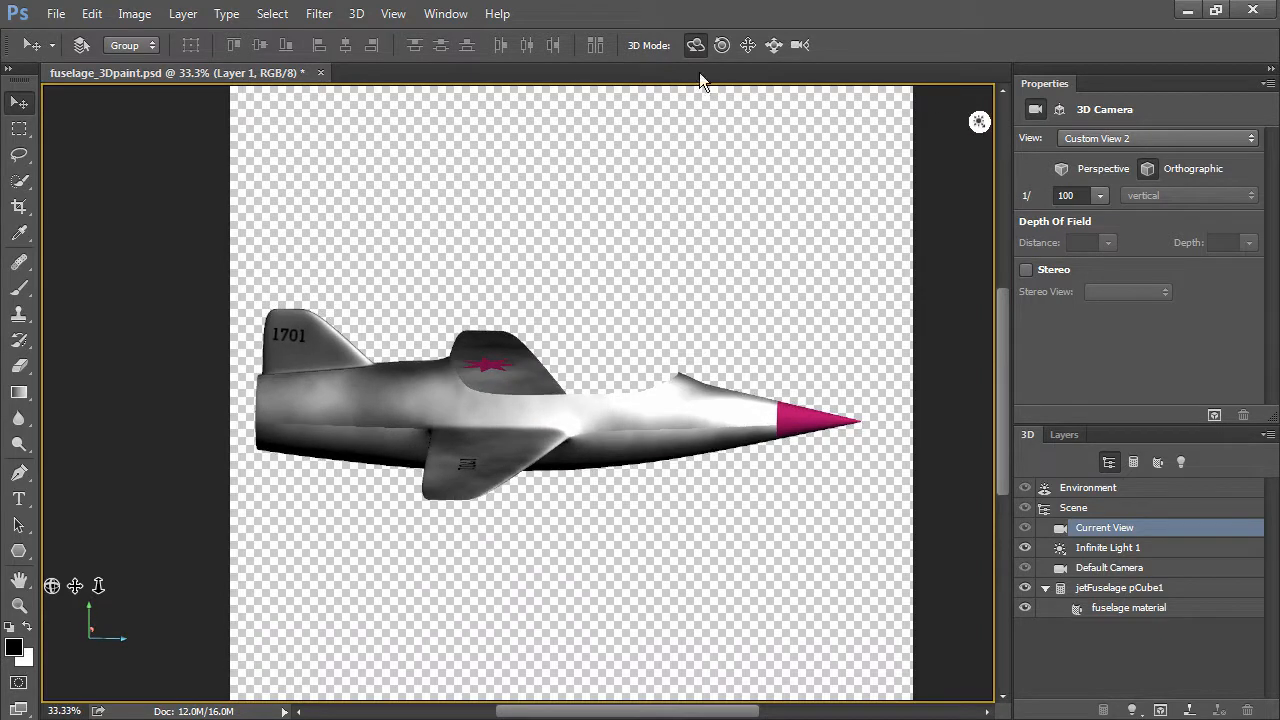
- Shift the 3D camera slightly to centre the jet and show the tail fin and rear fuselage at 100% zoom
{"action": "left_click", "coordinate": [748, 44]}
{"action": "left_click_drag", "start_coordinate": [596, 180], "coordinate": [609, 177]}
{"action": "left_click", "coordinate": [774, 44]}
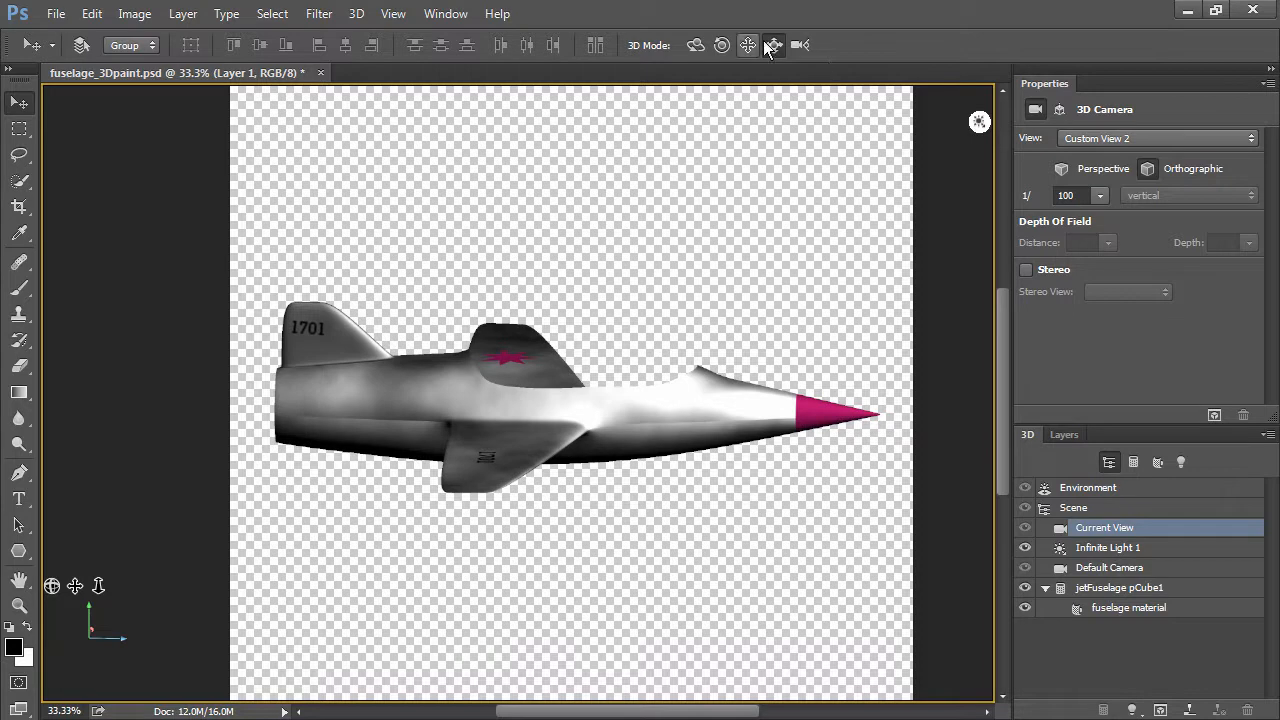
{"action": "left_click_drag", "start_coordinate": [654, 200], "coordinate": [660, 191]}
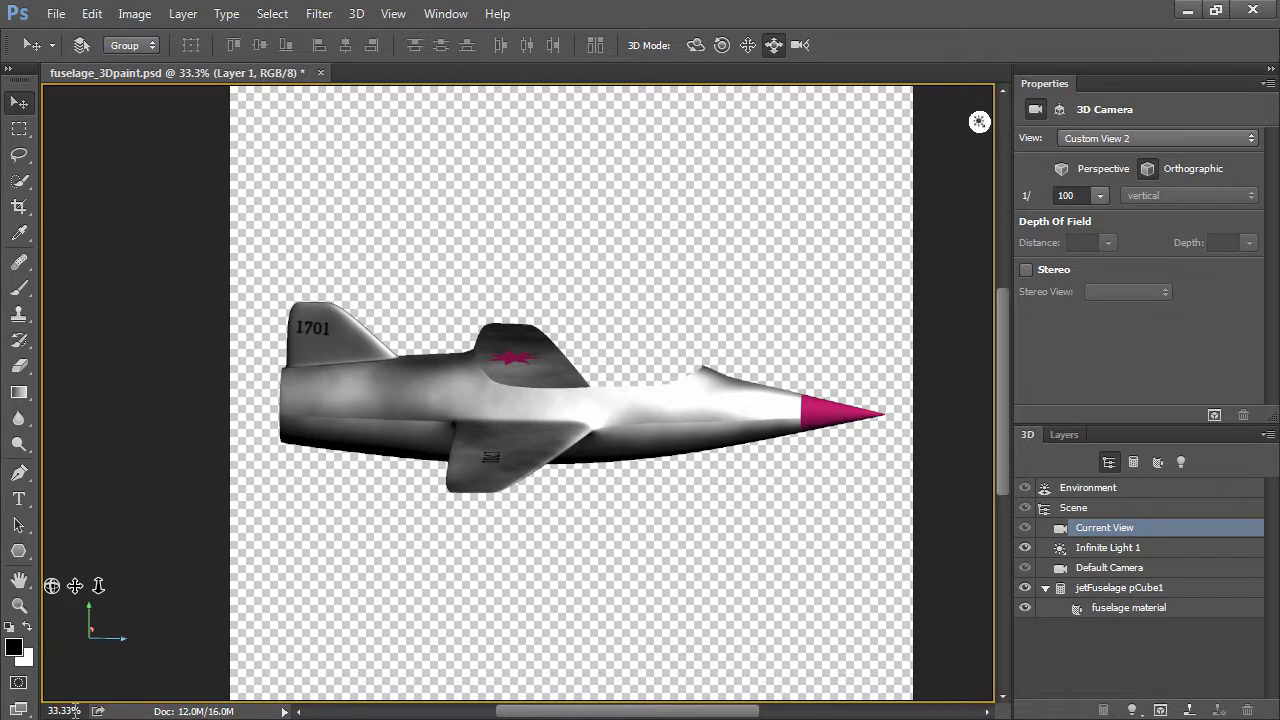
{"action": "left_click", "coordinate": [18, 606]}
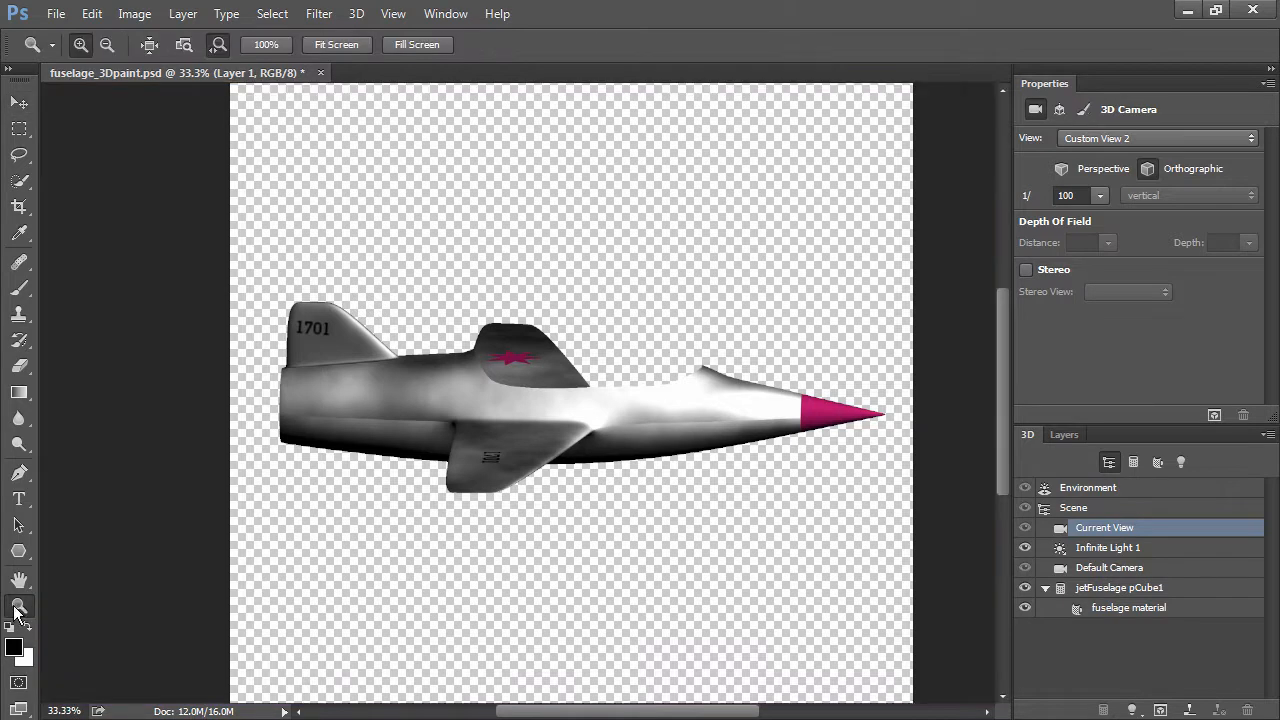
{"action": "left_click", "coordinate": [266, 44]}
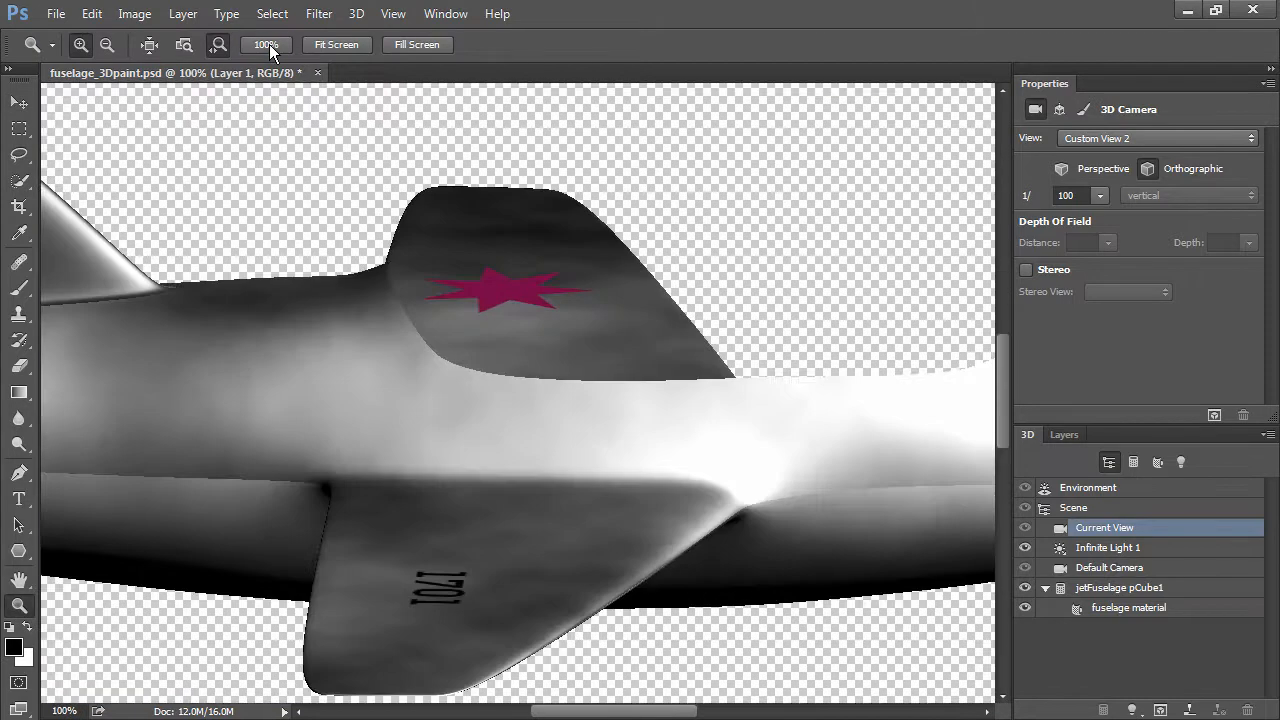
{"action": "left_click_drag", "start_coordinate": [570, 711], "coordinate": [495, 712]}
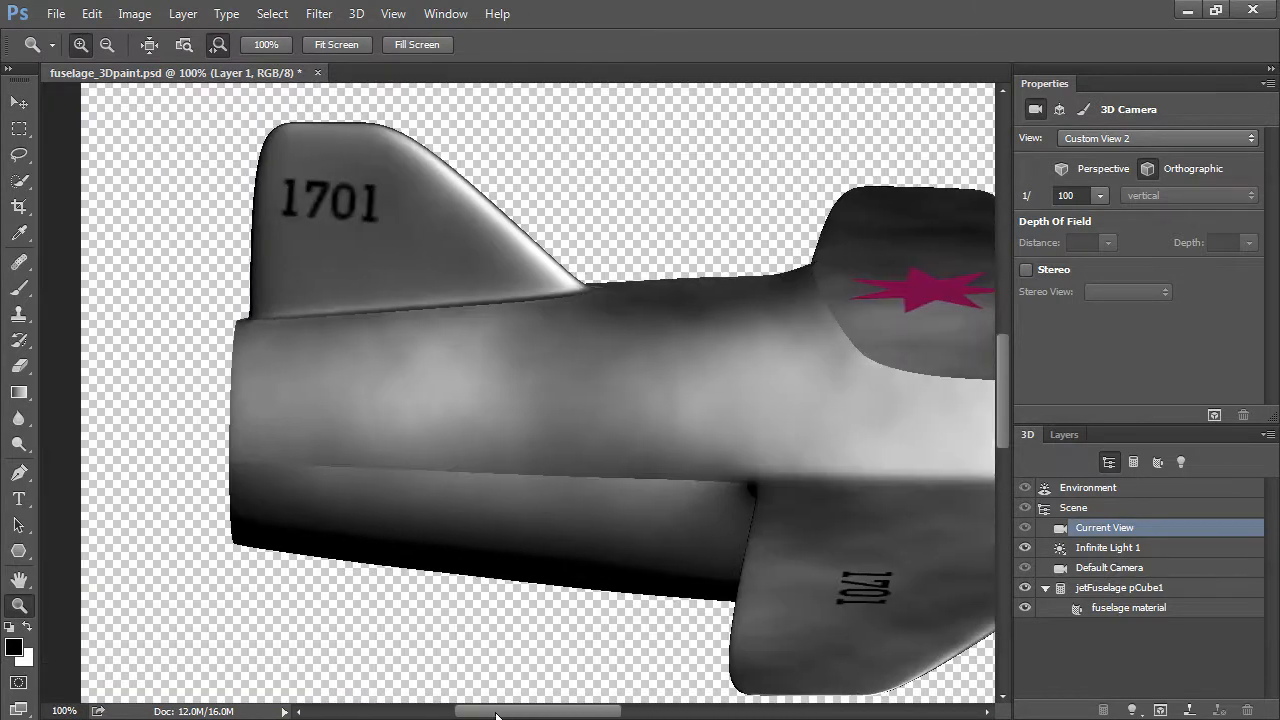
- Set the fuselage material's 3D paint system to Projection and activate the Clone Stamp tool
{"action": "left_click", "coordinate": [1116, 610]}
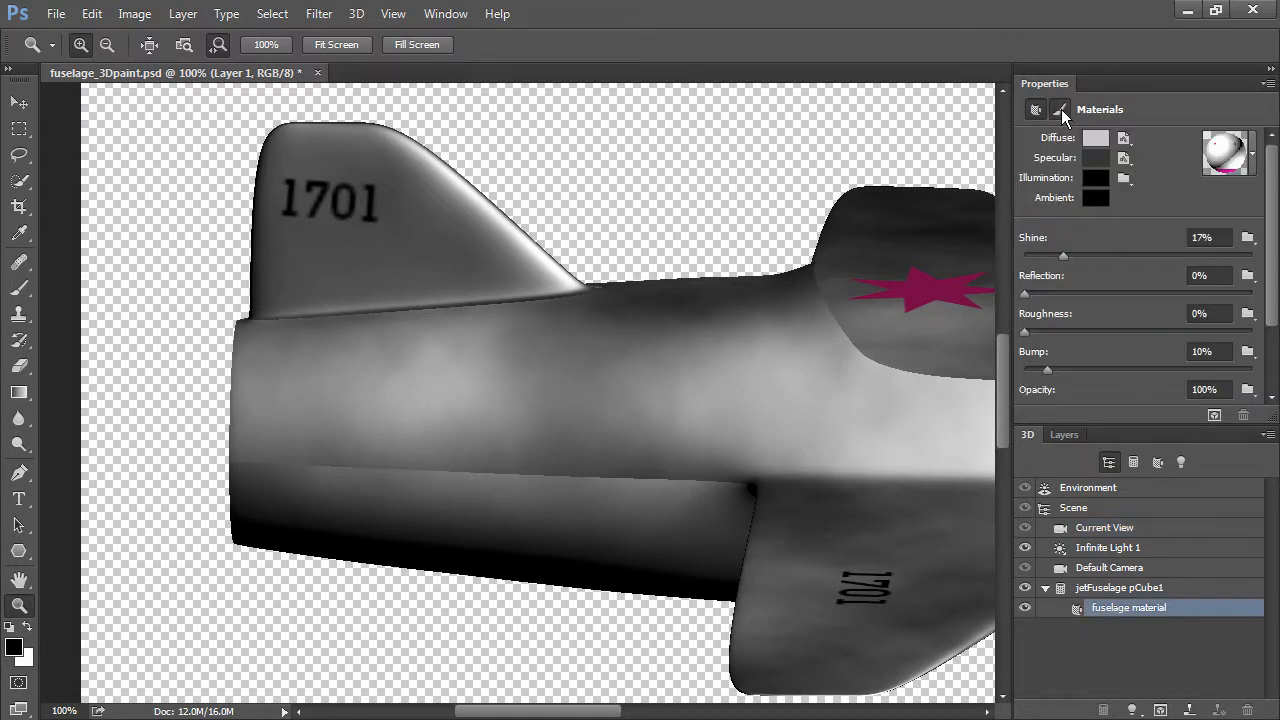
{"action": "left_click", "coordinate": [1061, 109]}
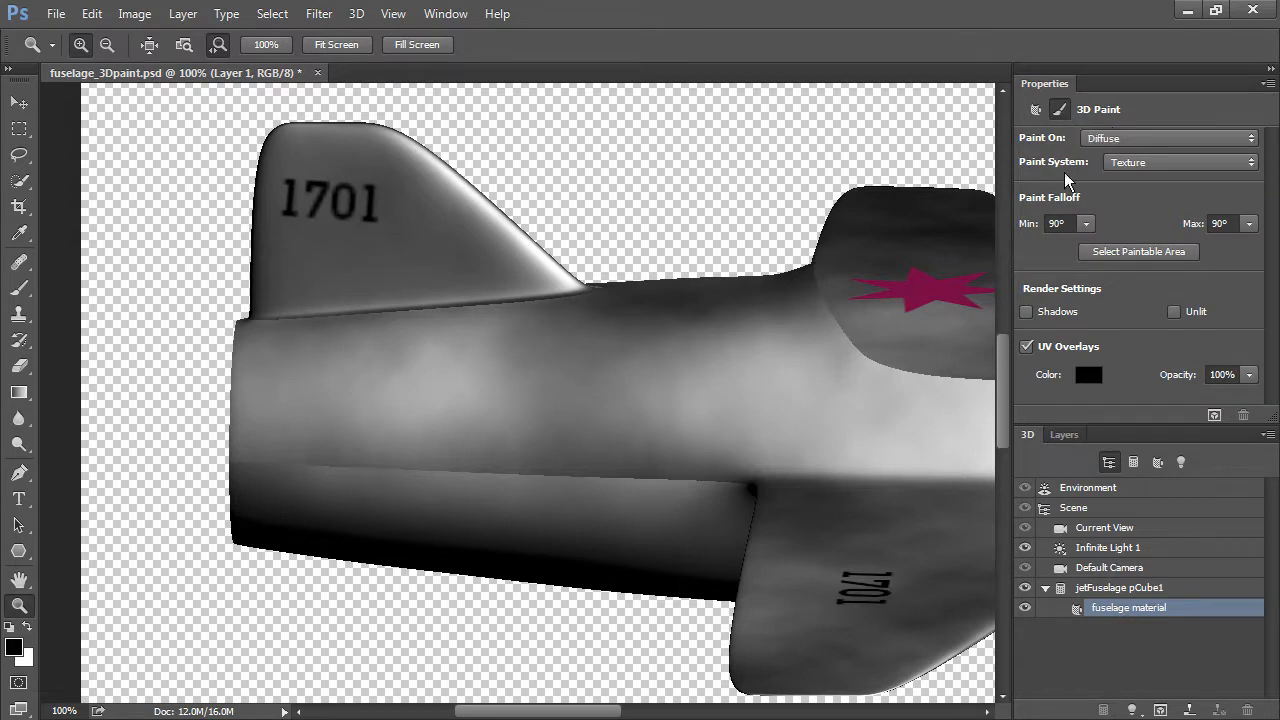
{"action": "left_click", "coordinate": [1171, 160]}
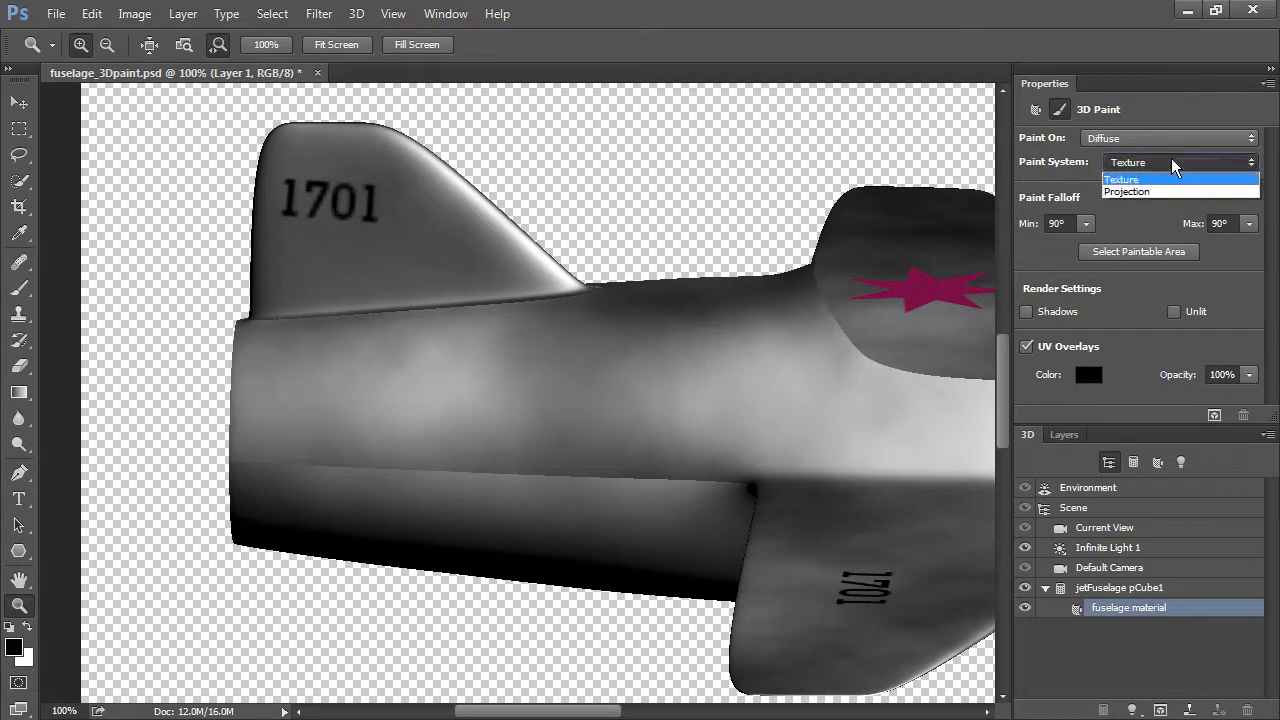
{"action": "left_click", "coordinate": [1167, 187]}
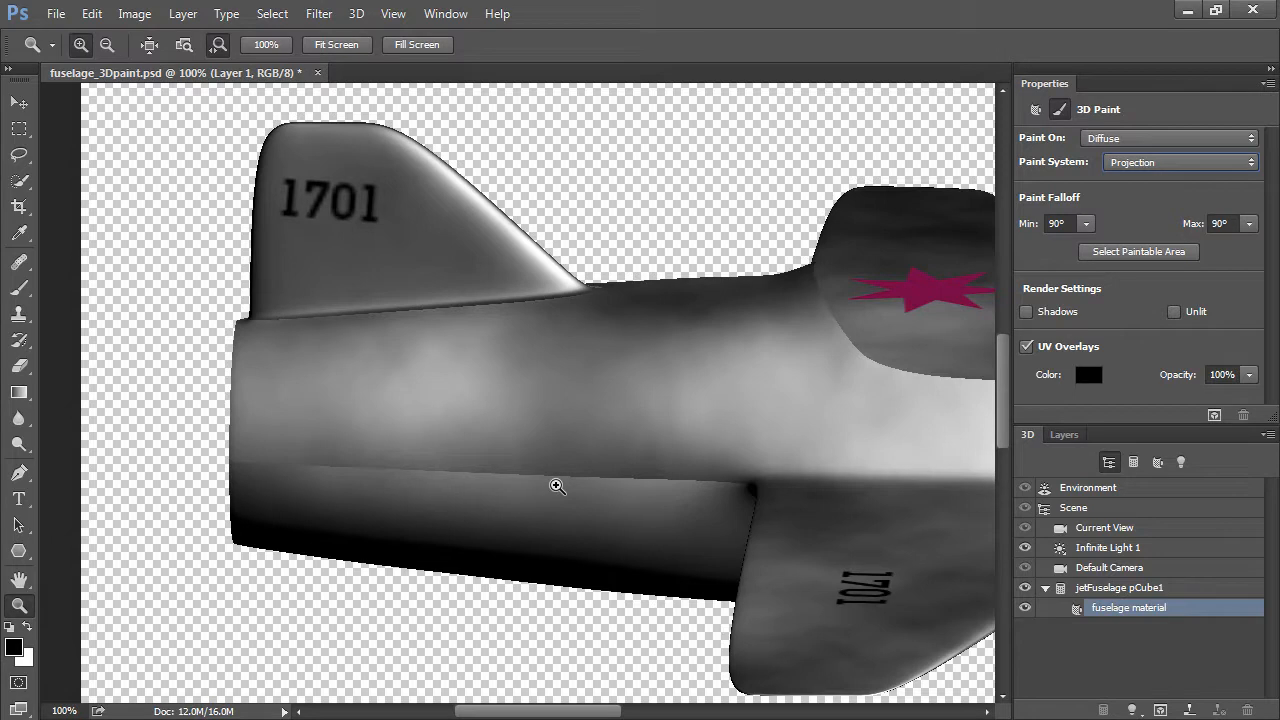
{"action": "left_click", "coordinate": [12, 318]}
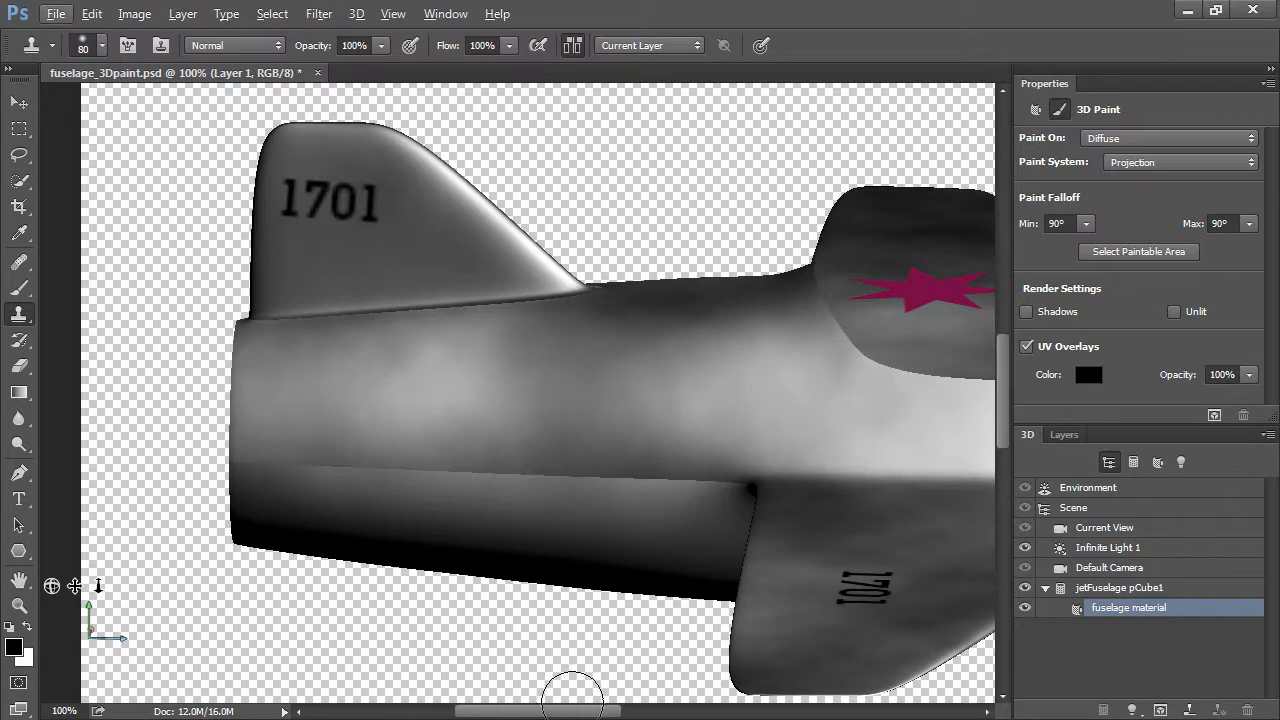
- Set the 3D scene's surface rendering style to Unlit Texture
{"action": "left_click_drag", "start_coordinate": [538, 711], "coordinate": [678, 711]}
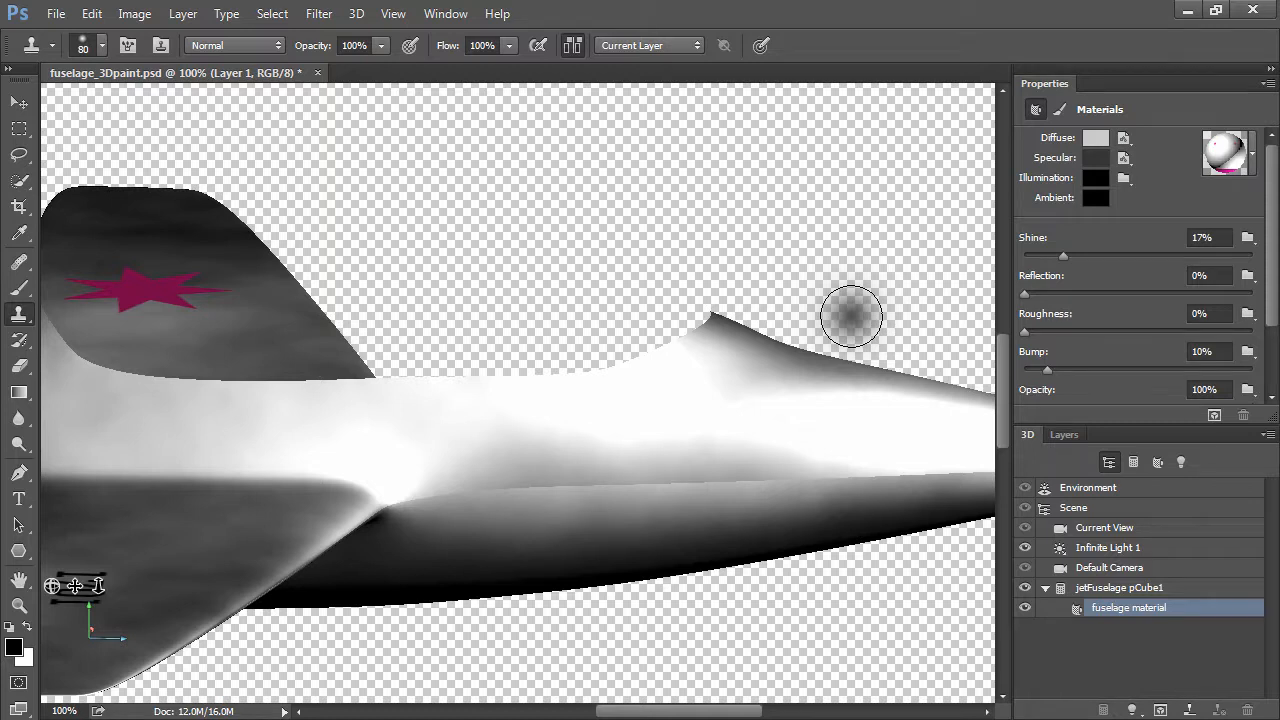
{"action": "left_click", "coordinate": [1075, 509]}
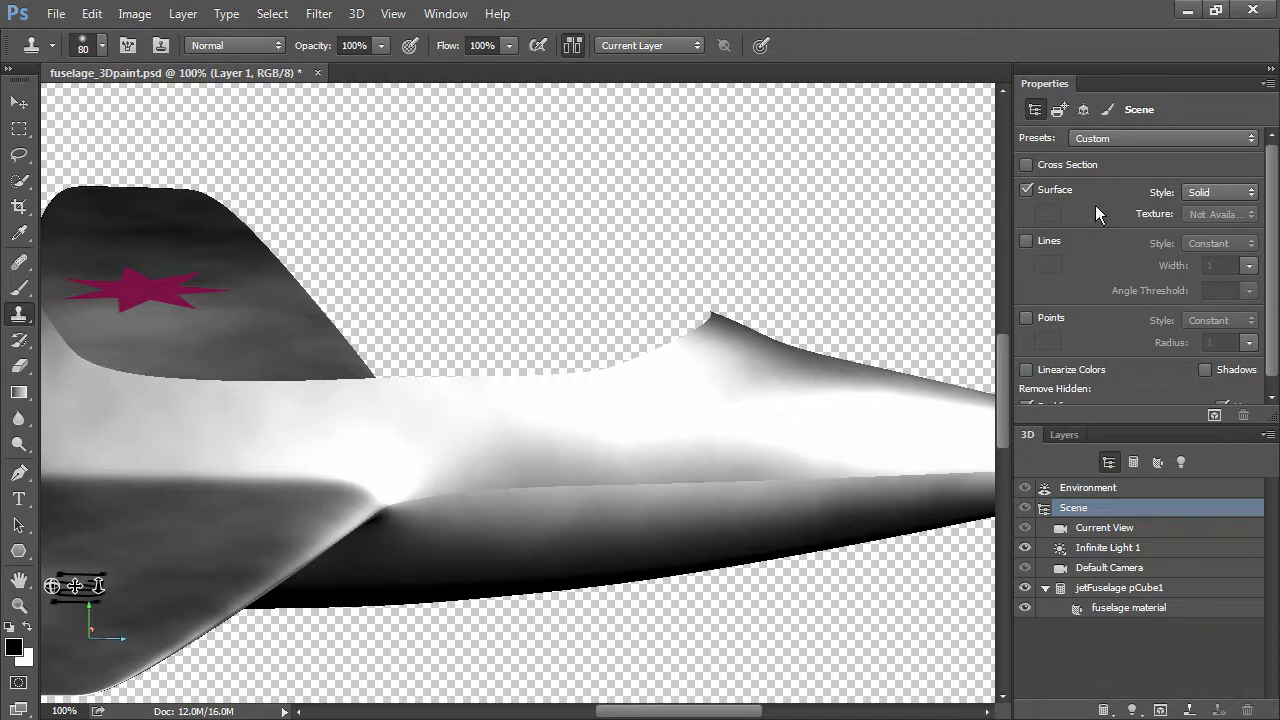
{"action": "left_click", "coordinate": [1027, 189]}
{"action": "left_click", "coordinate": [1028, 188]}
{"action": "left_click", "coordinate": [1213, 191]}
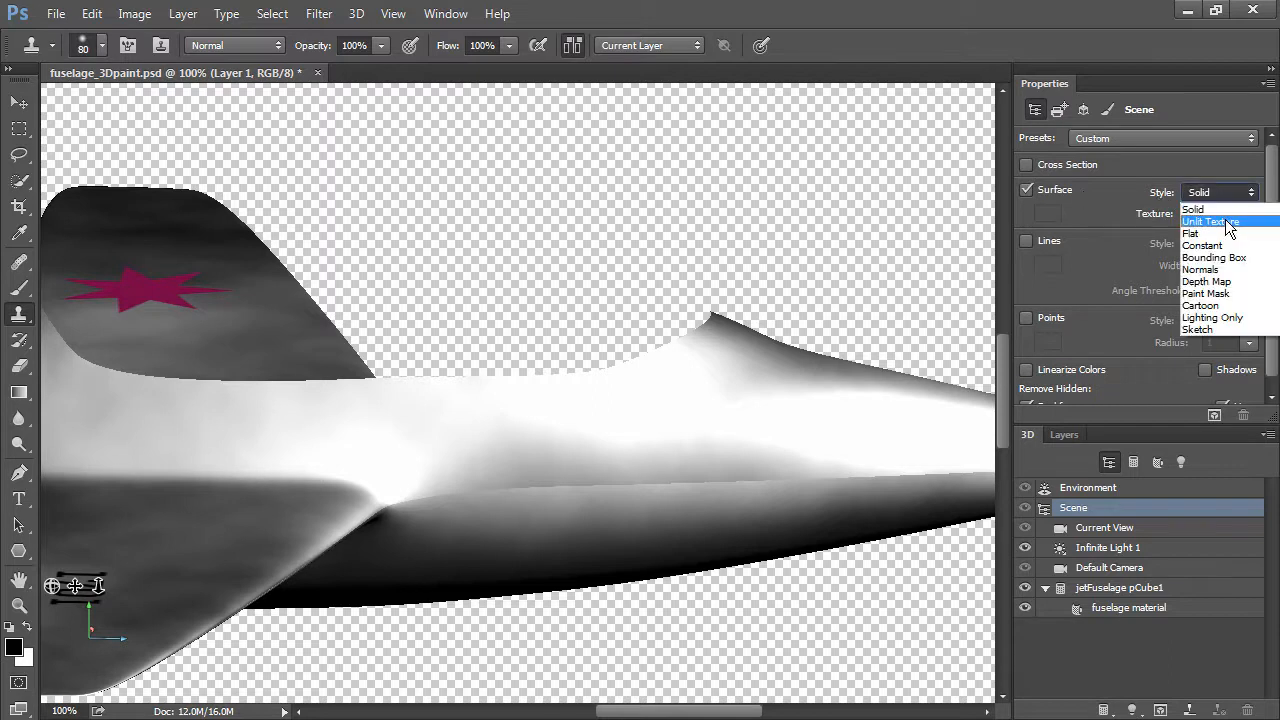
{"action": "left_click", "coordinate": [1225, 219]}
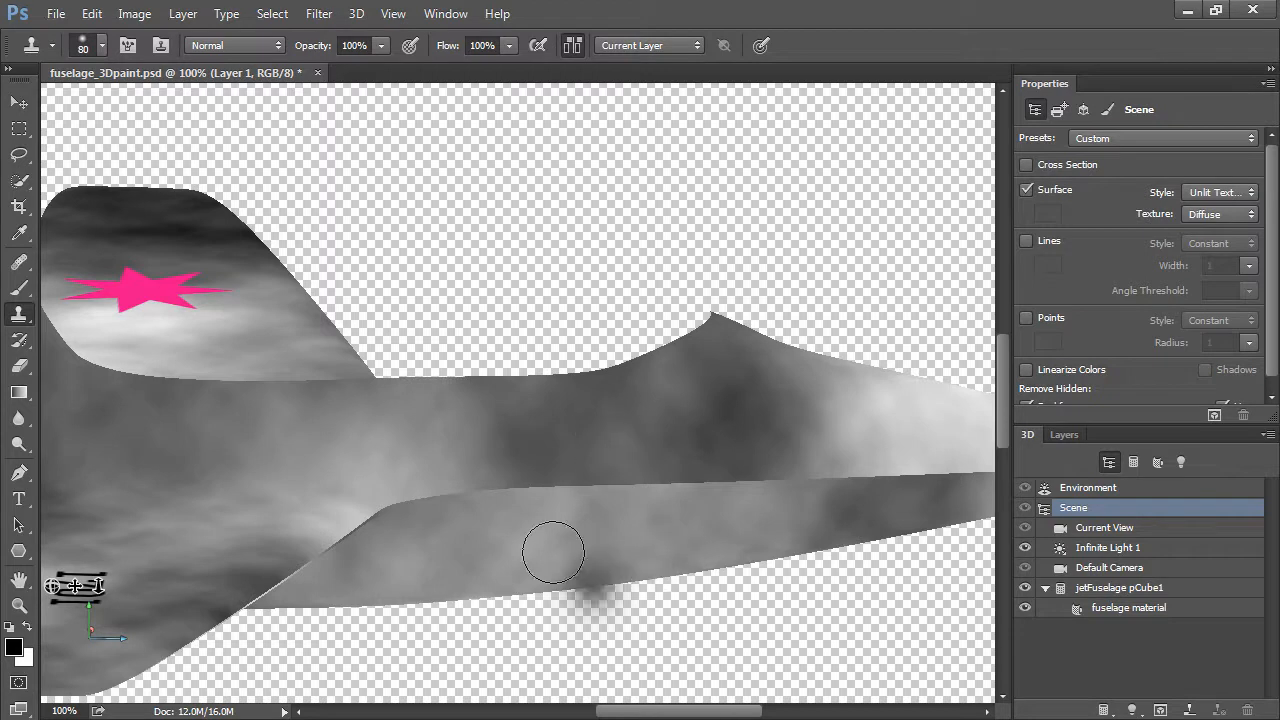
- Clone cloud texture over the aft part of the horizontal seam below the tail fin with the Clone Stamp
{"action": "left_click_drag", "start_coordinate": [632, 711], "coordinate": [480, 705]}
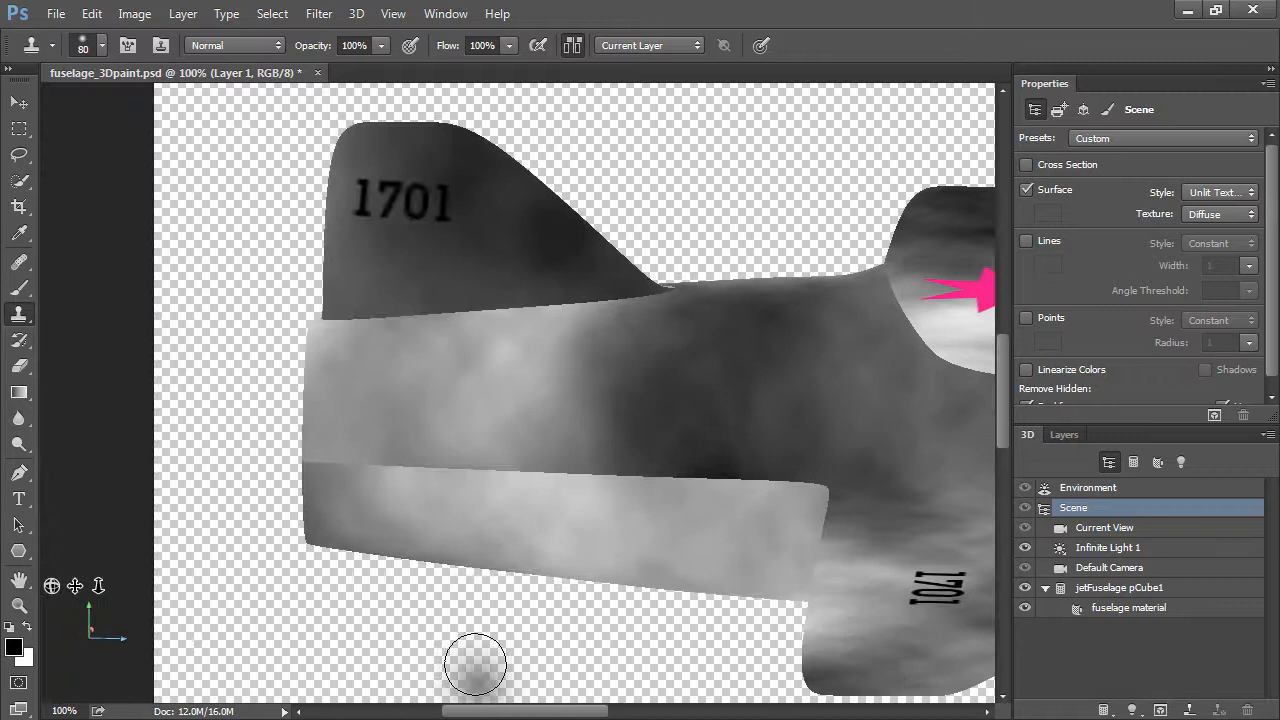
{"action": "left_click", "coordinate": [315, 468]}
{"action": "mouse_move", "coordinate": [315, 468]}
{"action": "left_mouse_down"}
{"action": "mouse_move", "coordinate": [520, 460]}
{"action": "mouse_move", "coordinate": [560, 476]}
{"action": "left_mouse_up"}
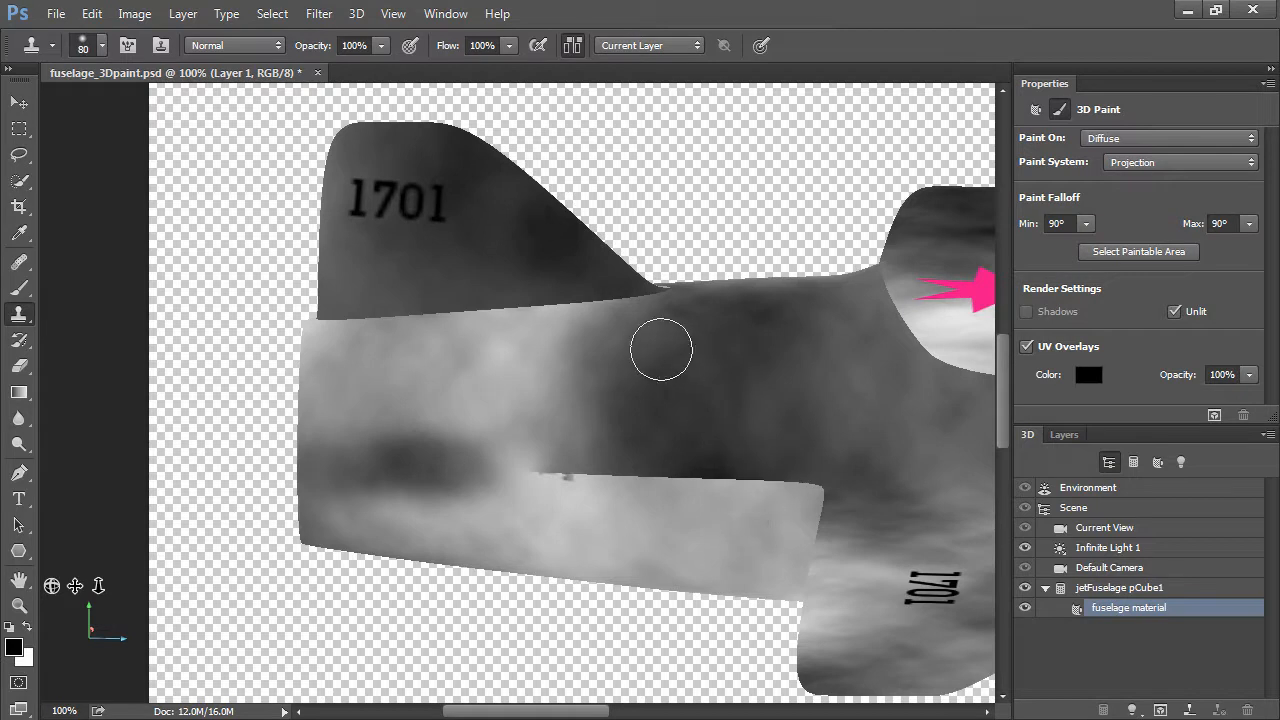
{"action": "left_click", "coordinate": [469, 344], "text": "alt"}
{"action": "mouse_move", "coordinate": [508, 454]}
{"action": "left_mouse_down"}
{"action": "mouse_move", "coordinate": [475, 475]}
{"action": "mouse_move", "coordinate": [545, 462]}
{"action": "mouse_move", "coordinate": [540, 447]}
{"action": "mouse_move", "coordinate": [471, 466]}
{"action": "mouse_move", "coordinate": [434, 443]}
{"action": "mouse_move", "coordinate": [414, 334]}
{"action": "mouse_move", "coordinate": [557, 320]}
{"action": "mouse_move", "coordinate": [462, 326]}
{"action": "left_mouse_up"}
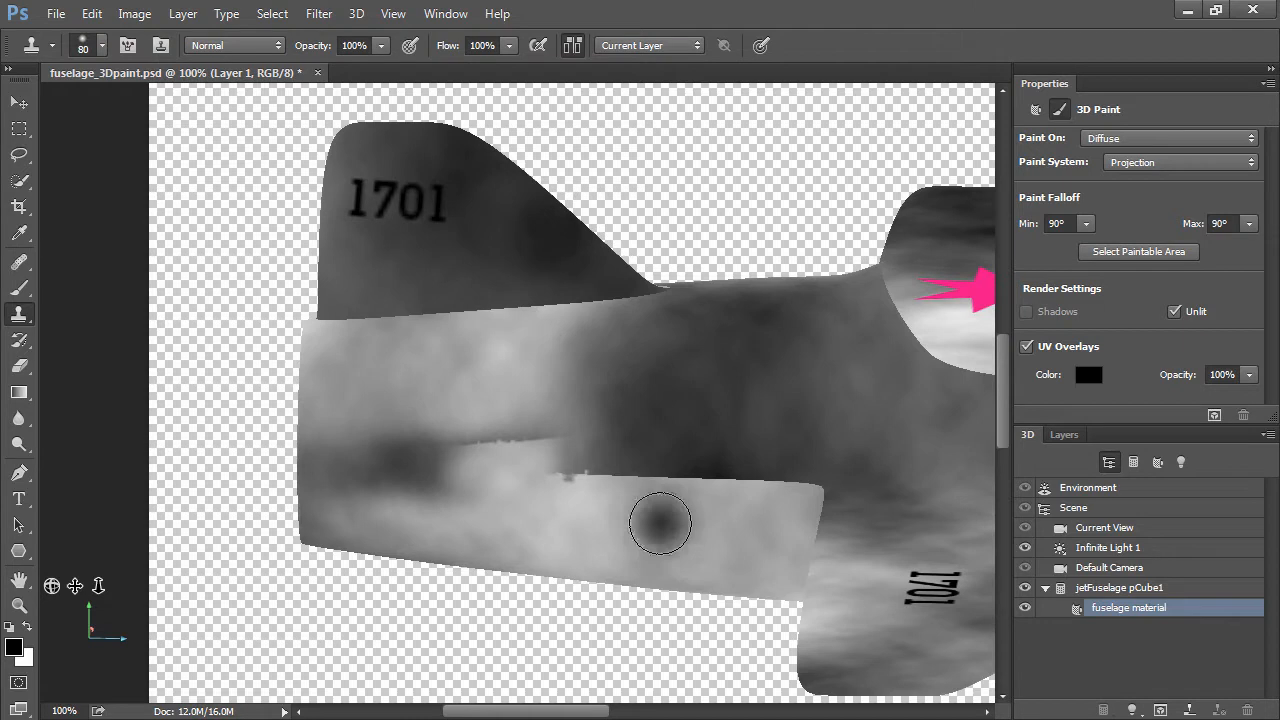
{"action": "key", "text": "ctrl+z"}
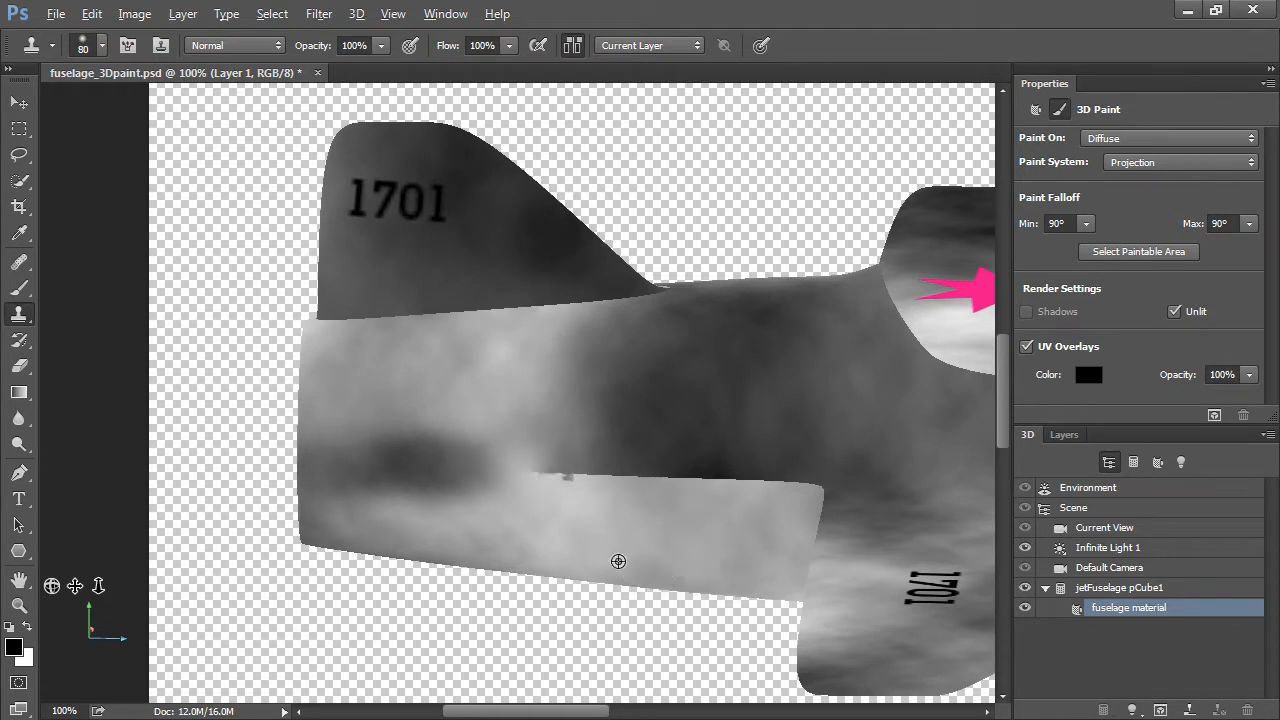
- Clone nearby light and dark cloud texture along the rest of the rear fuselage seam towards the wing root
{"action": "left_click", "coordinate": [645, 541], "text": "alt"}
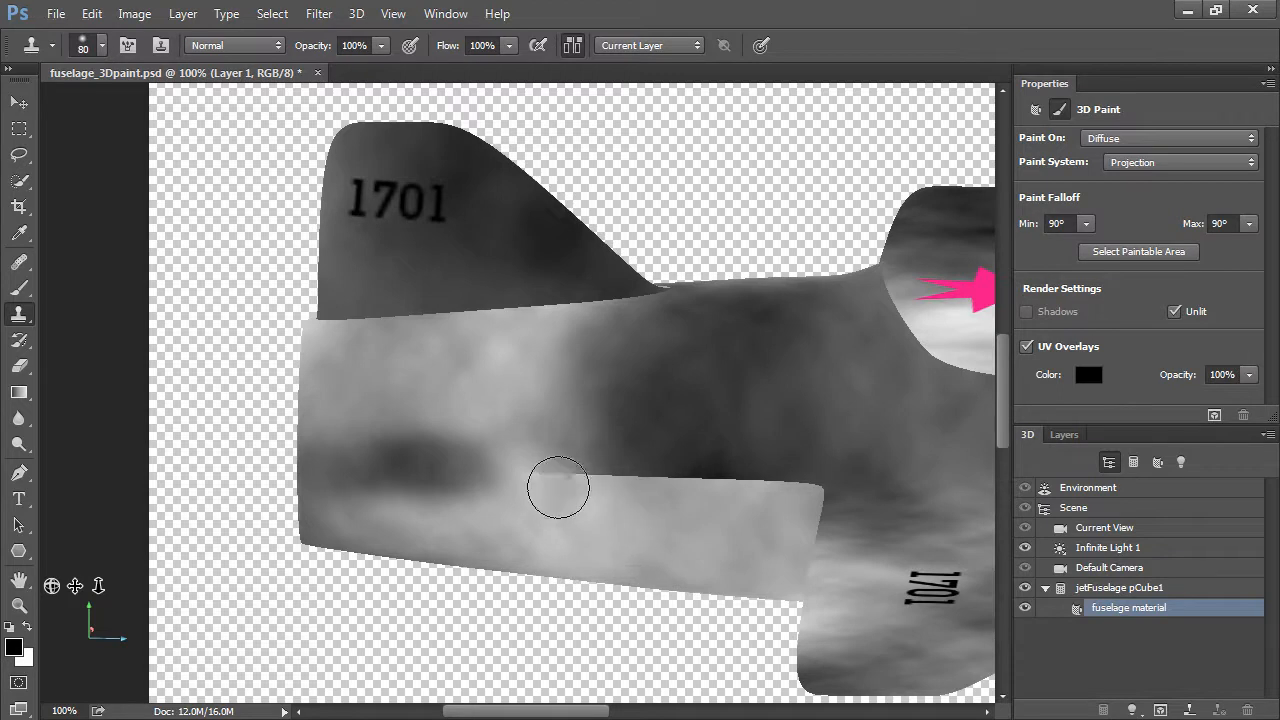
{"action": "mouse_move", "coordinate": [511, 472]}
{"action": "left_mouse_down"}
{"action": "mouse_move", "coordinate": [626, 466]}
{"action": "mouse_move", "coordinate": [691, 486]}
{"action": "left_mouse_up"}
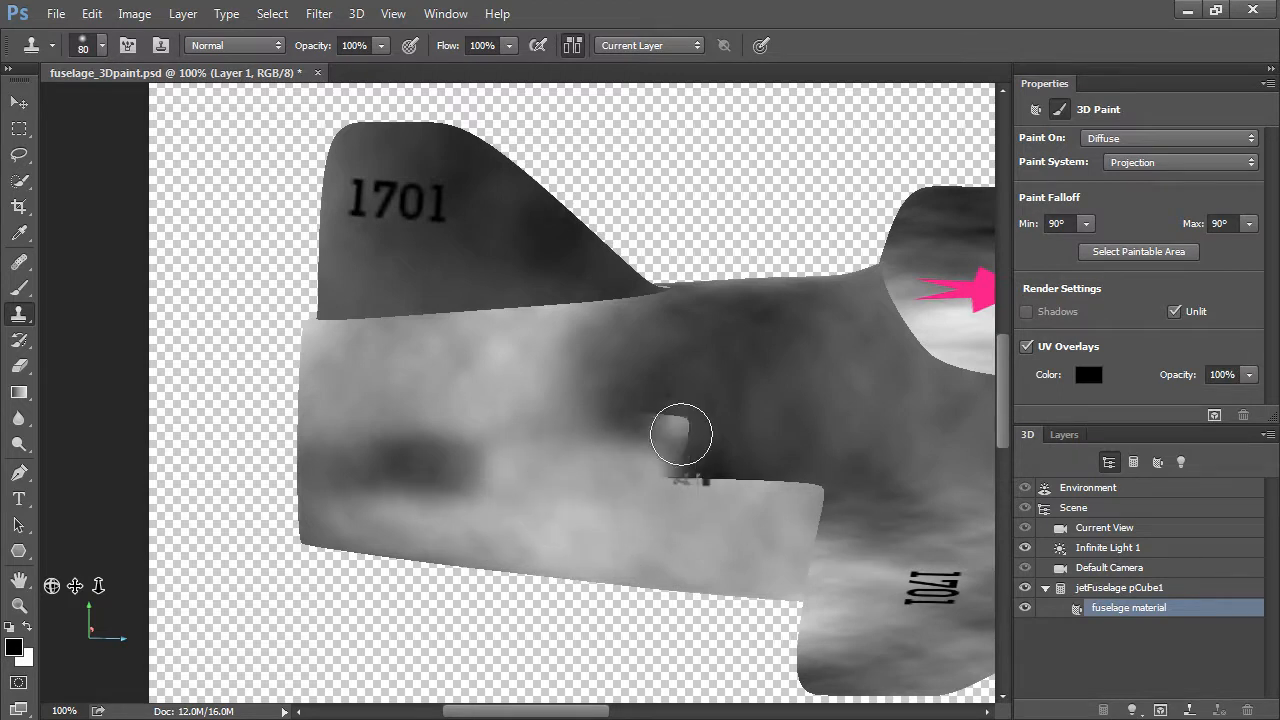
{"action": "mouse_move", "coordinate": [680, 475]}
{"action": "left_mouse_down"}
{"action": "mouse_move", "coordinate": [710, 445]}
{"action": "mouse_move", "coordinate": [770, 480]}
{"action": "left_mouse_up"}
{"action": "key", "text": "ctrl+z"}
{"action": "left_click", "coordinate": [629, 363], "text": "alt"}
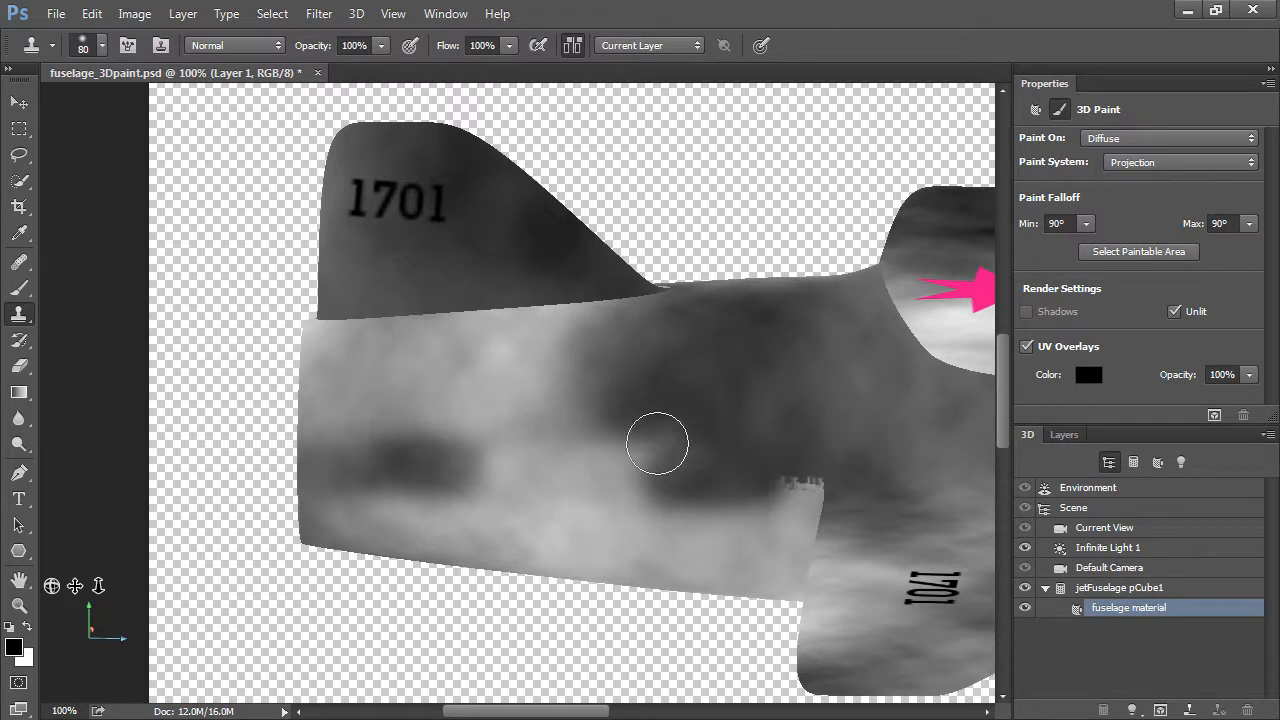
- Blend the dark cloned patch at the aft end of the seam using the Healing Brush at size 70
{"action": "left_click", "coordinate": [19, 262]}
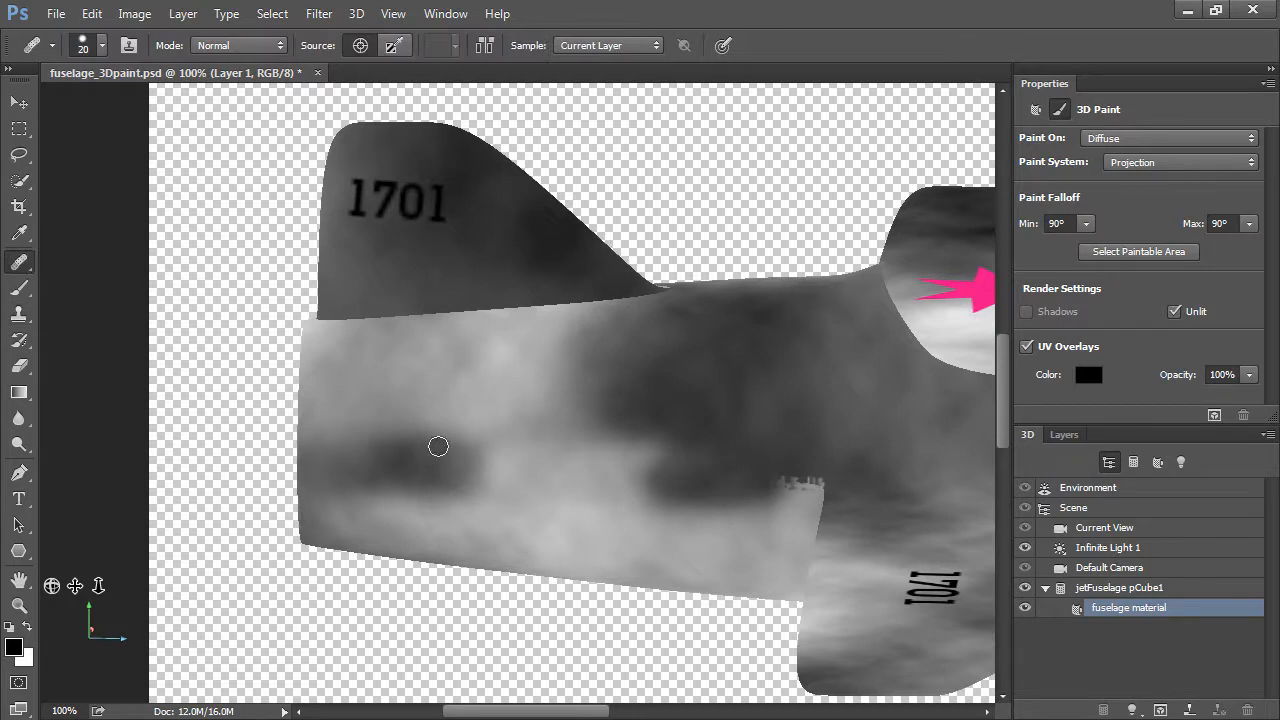
{"action": "key", "text": "bracketright"}
{"action": "key", "text": "bracketright"}
{"action": "key", "text": "bracketright"}
{"action": "key", "text": "bracketright"}
{"action": "key", "text": "bracketright"}
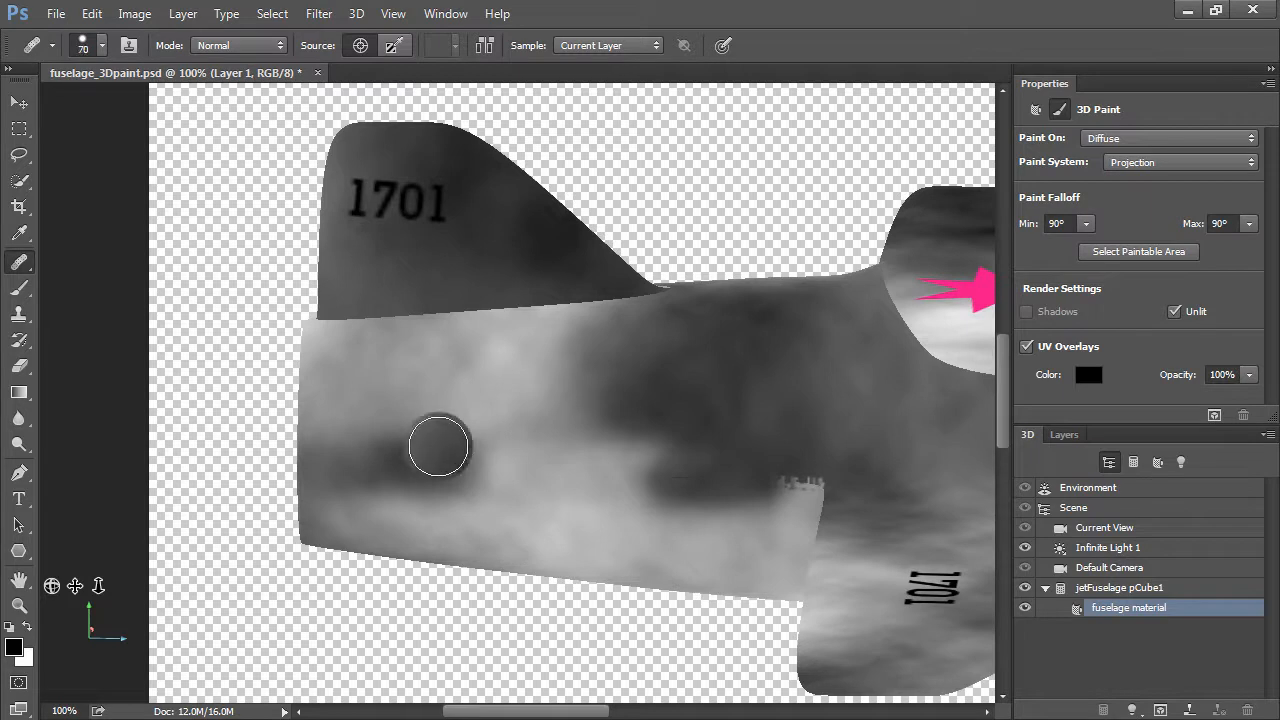
{"action": "mouse_move", "coordinate": [348, 434]}
{"action": "left_mouse_down"}
{"action": "mouse_move", "coordinate": [477, 443]}
{"action": "mouse_move", "coordinate": [459, 506]}
{"action": "mouse_move", "coordinate": [369, 505]}
{"action": "mouse_move", "coordinate": [409, 465]}
{"action": "left_mouse_up"}
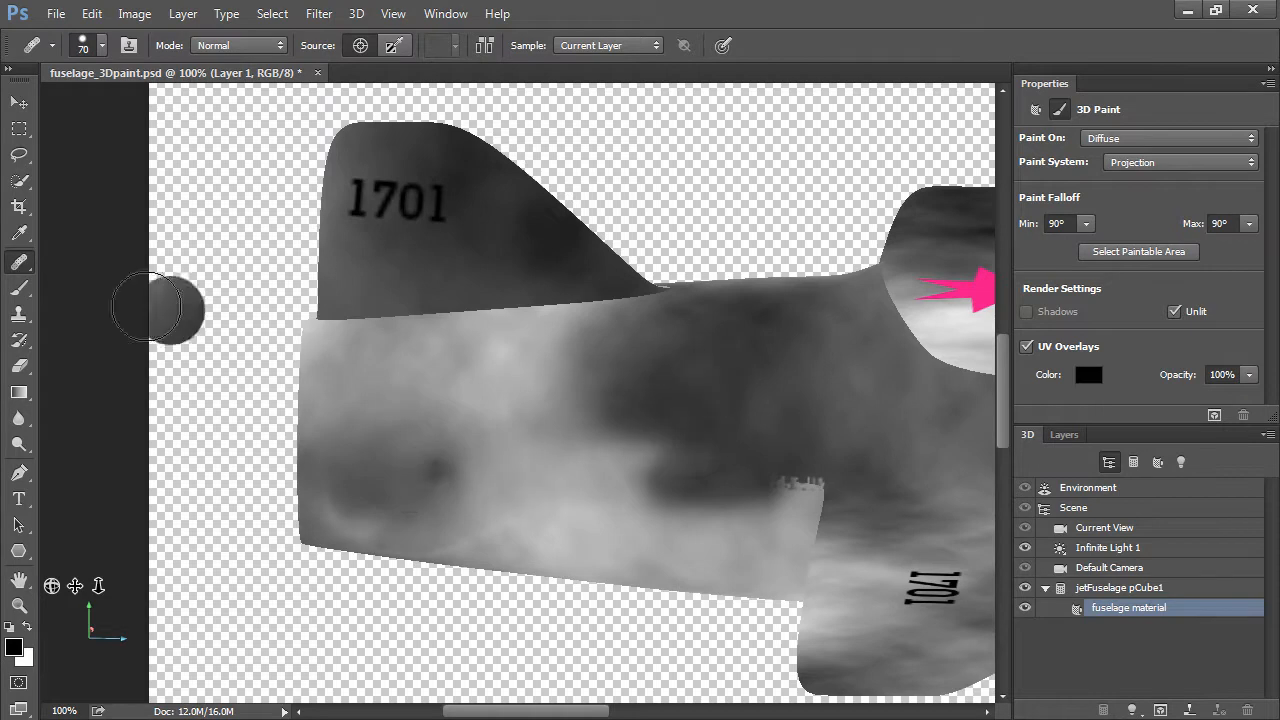
- Sample the dark clouds on the upper rear fuselage and heal the lighter area below the seam with the Healing Brush
{"action": "right_click", "coordinate": [35, 270]}
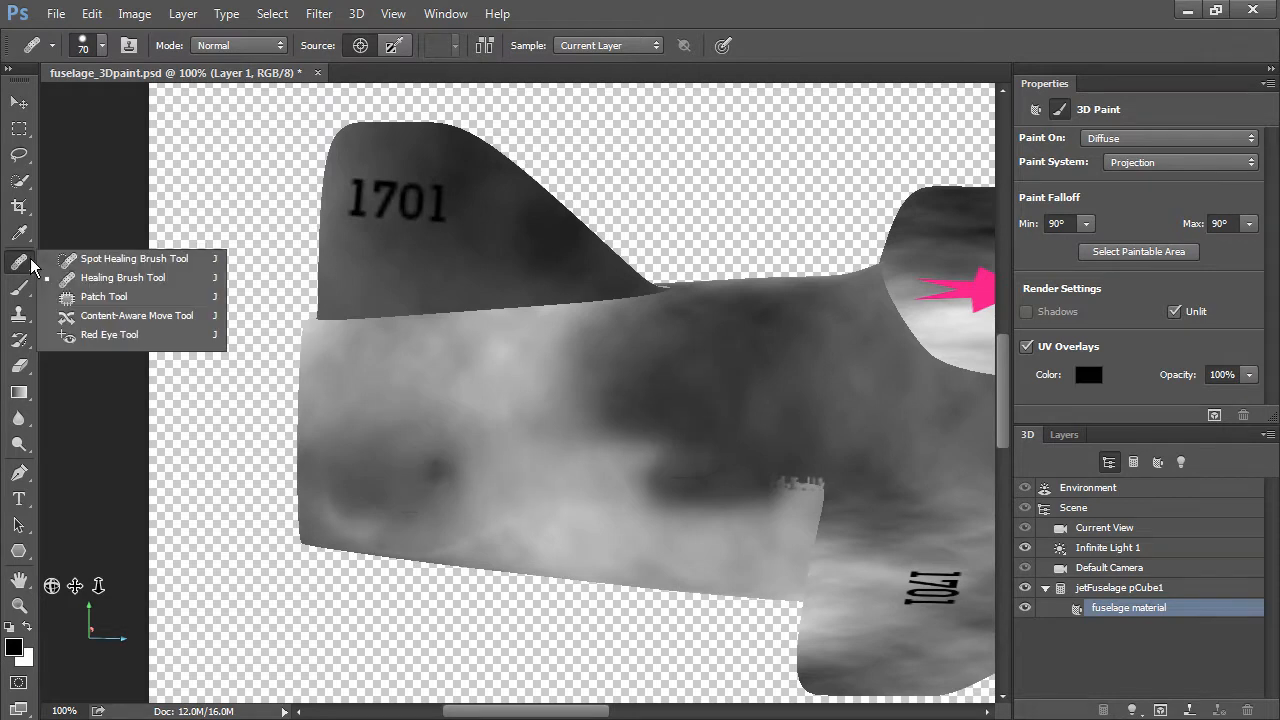
{"action": "left_click", "coordinate": [122, 278]}
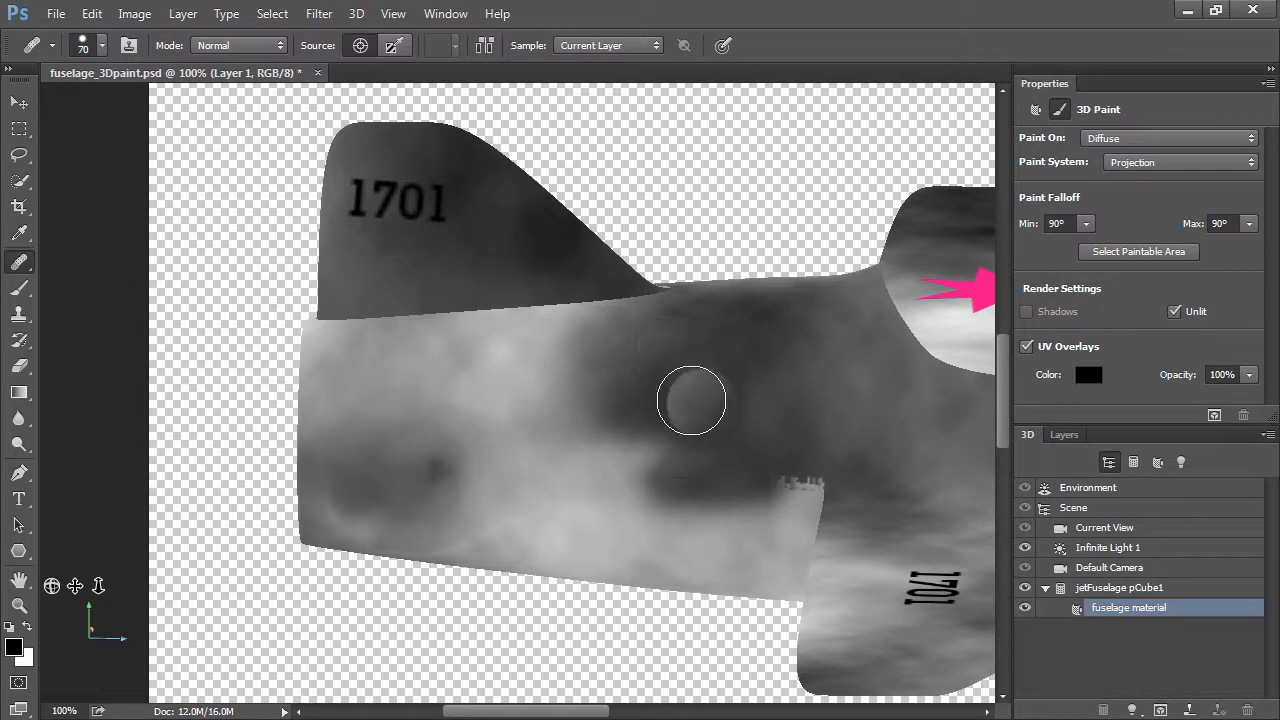
{"action": "left_click", "coordinate": [739, 337], "text": "alt"}
{"action": "left_click_drag", "start_coordinate": [510, 503], "coordinate": [446, 523]}
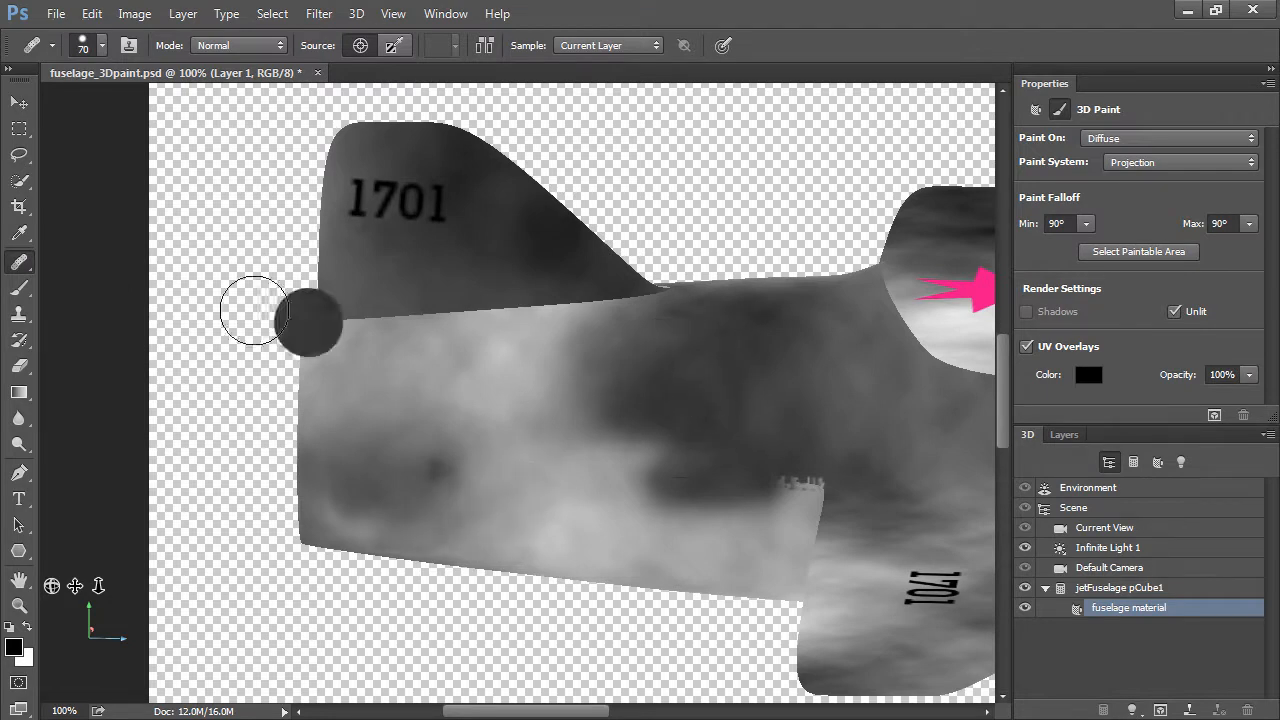
- Retouch the leftover seam line in the dark patch near the wing root with an enlarged Spot Healing Brush
{"action": "left_click", "coordinate": [18, 261]}
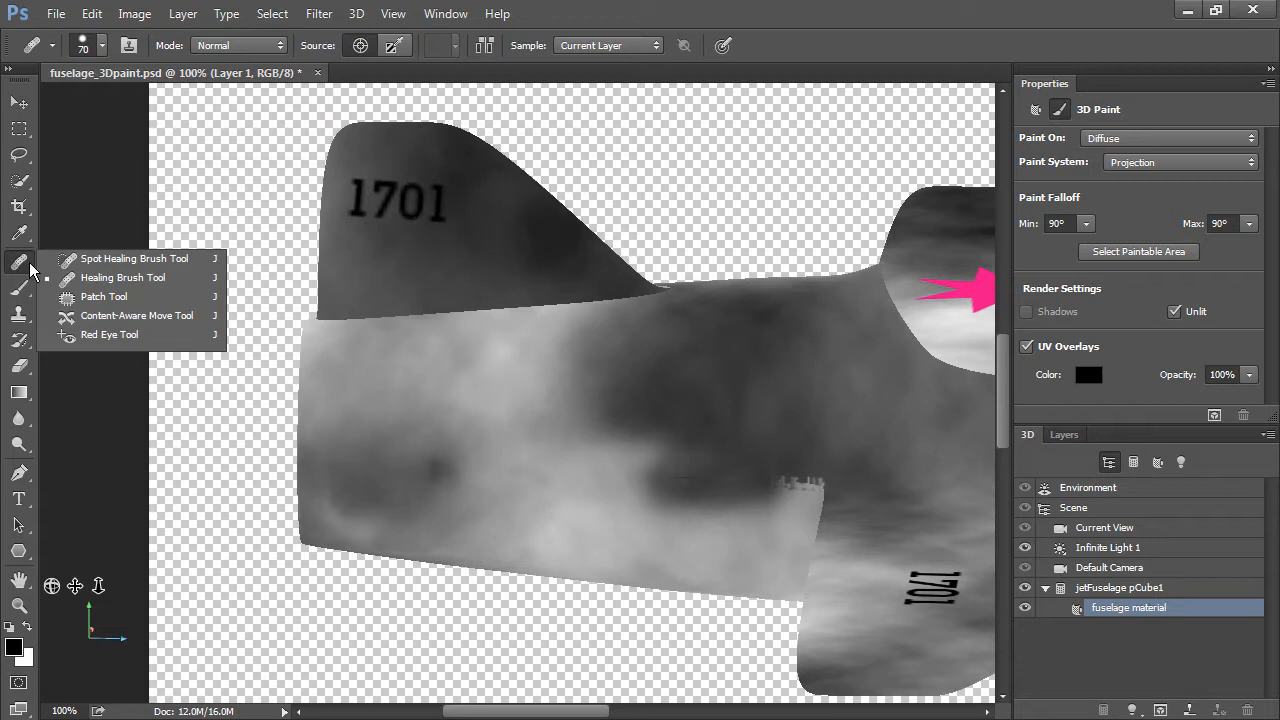
{"action": "left_click", "coordinate": [135, 261]}
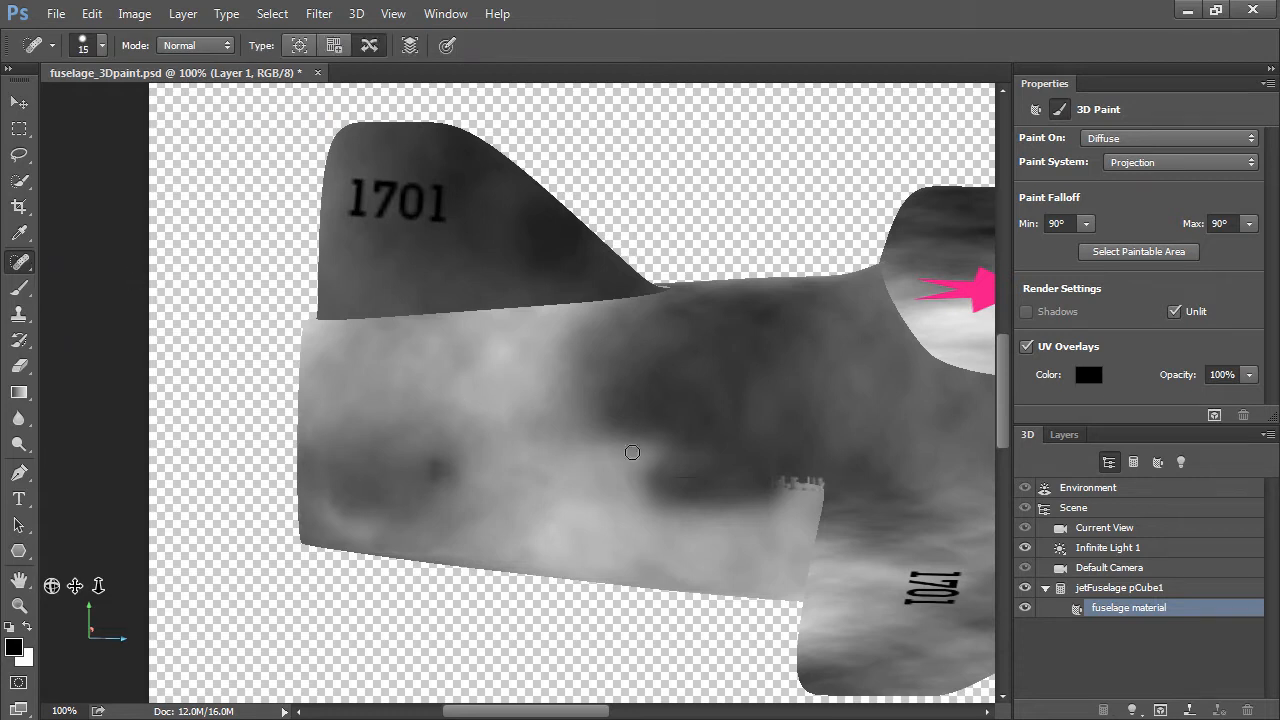
{"action": "key", "text": "bracketright"}
{"action": "key", "text": "bracketright"}
{"action": "key", "text": "bracketright"}
{"action": "key", "text": "bracketright"}
{"action": "key", "text": "bracketright"}
{"action": "left_click_drag", "start_coordinate": [697, 470], "coordinate": [738, 474]}
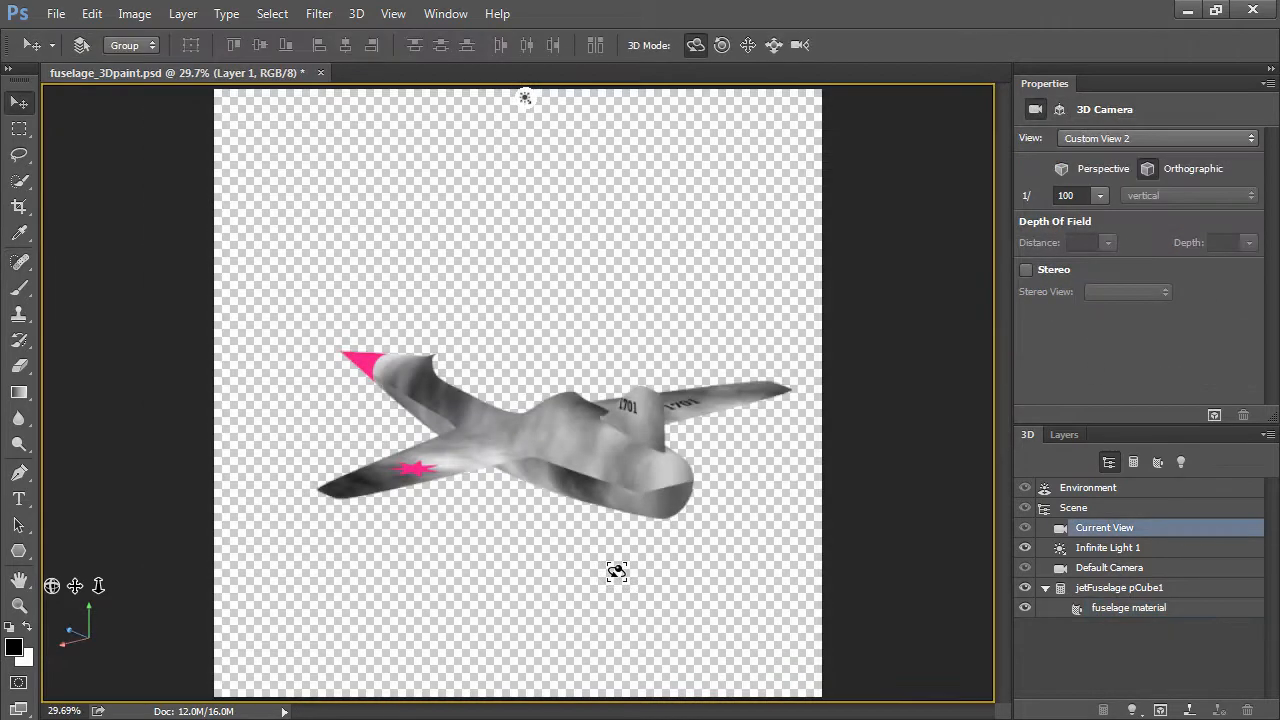
- Orbit the jet and zoom to 100% to examine the seams on its opposite side and along the nose
{"action": "left_click_drag", "start_coordinate": [646, 457], "coordinate": [597, 451]}
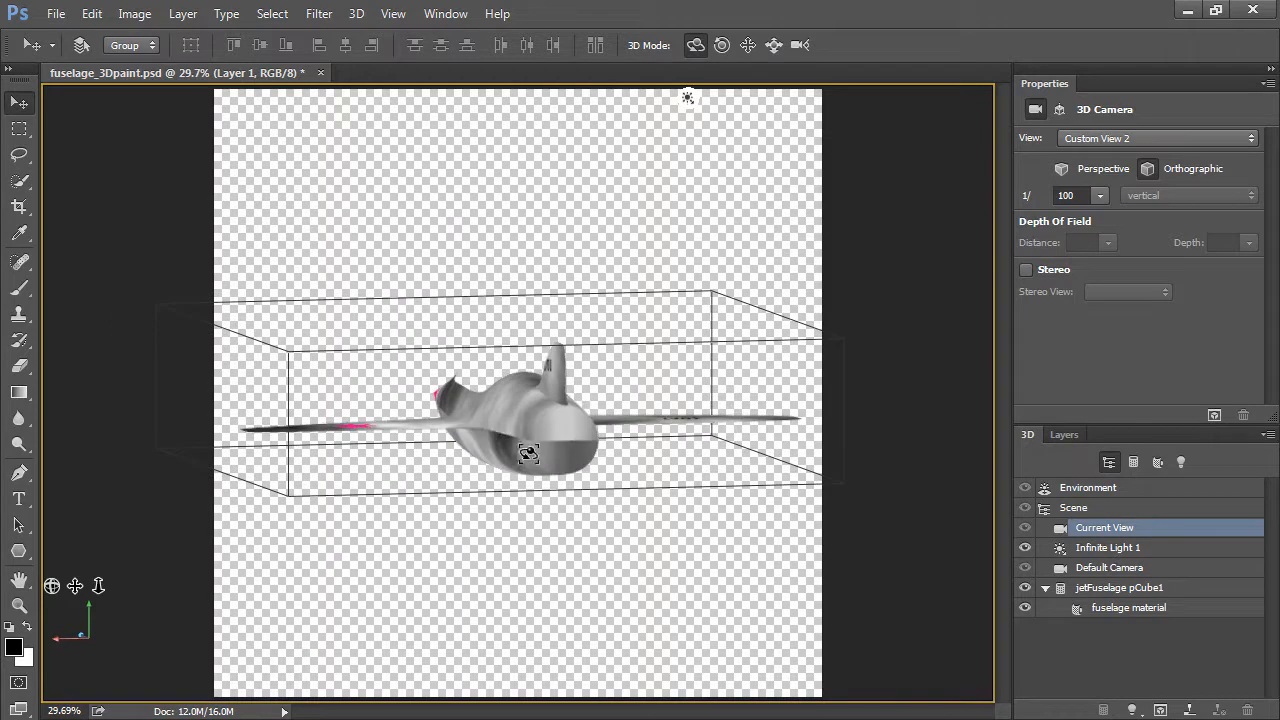
{"action": "left_click_drag", "start_coordinate": [482, 444], "coordinate": [695, 442]}
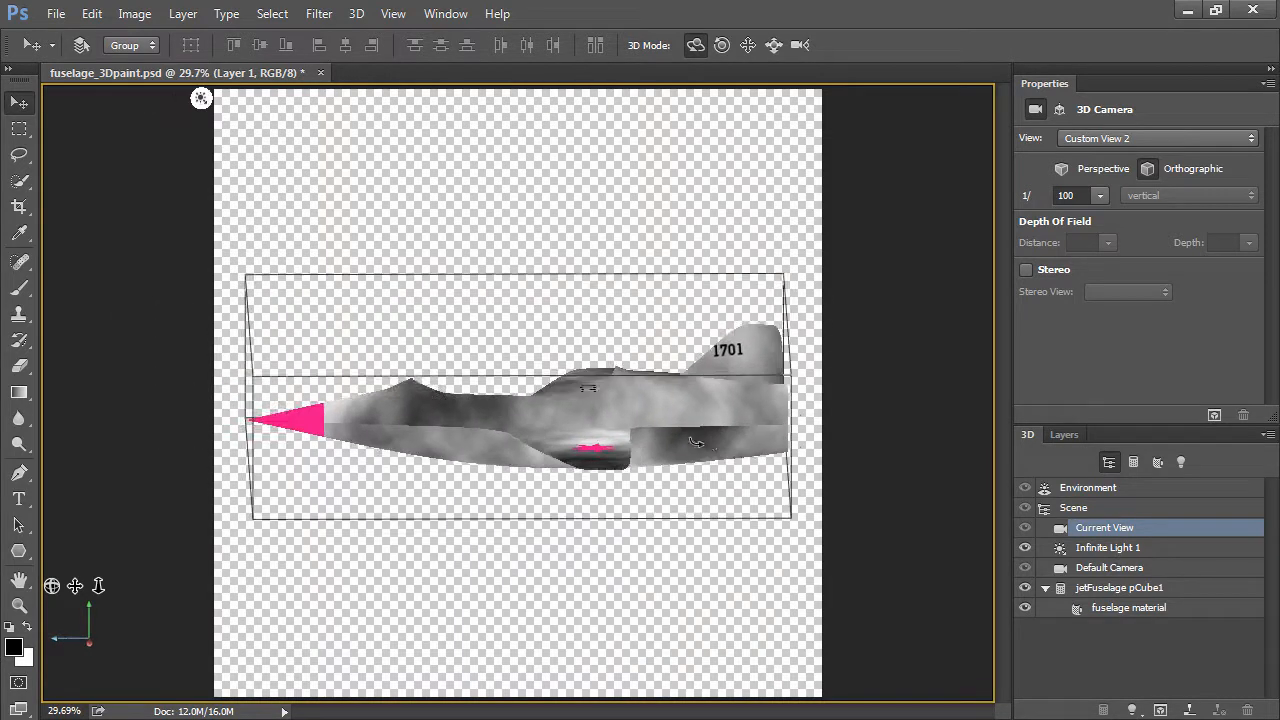
{"action": "left_click_drag", "start_coordinate": [570, 420], "coordinate": [674, 426]}
{"action": "left_click_drag", "start_coordinate": [440, 401], "coordinate": [506, 448]}
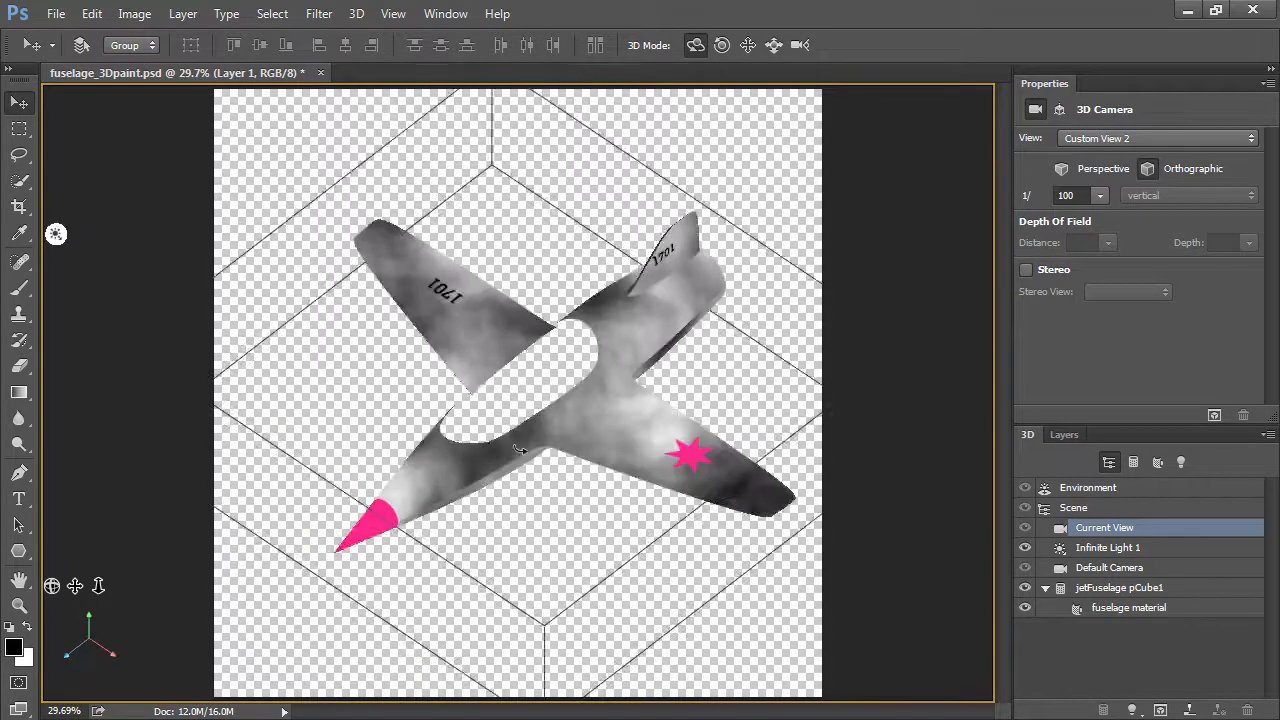
{"action": "key", "text": "ctrl+1"}
{"action": "left_click_drag", "start_coordinate": [805, 425], "coordinate": [812, 455]}
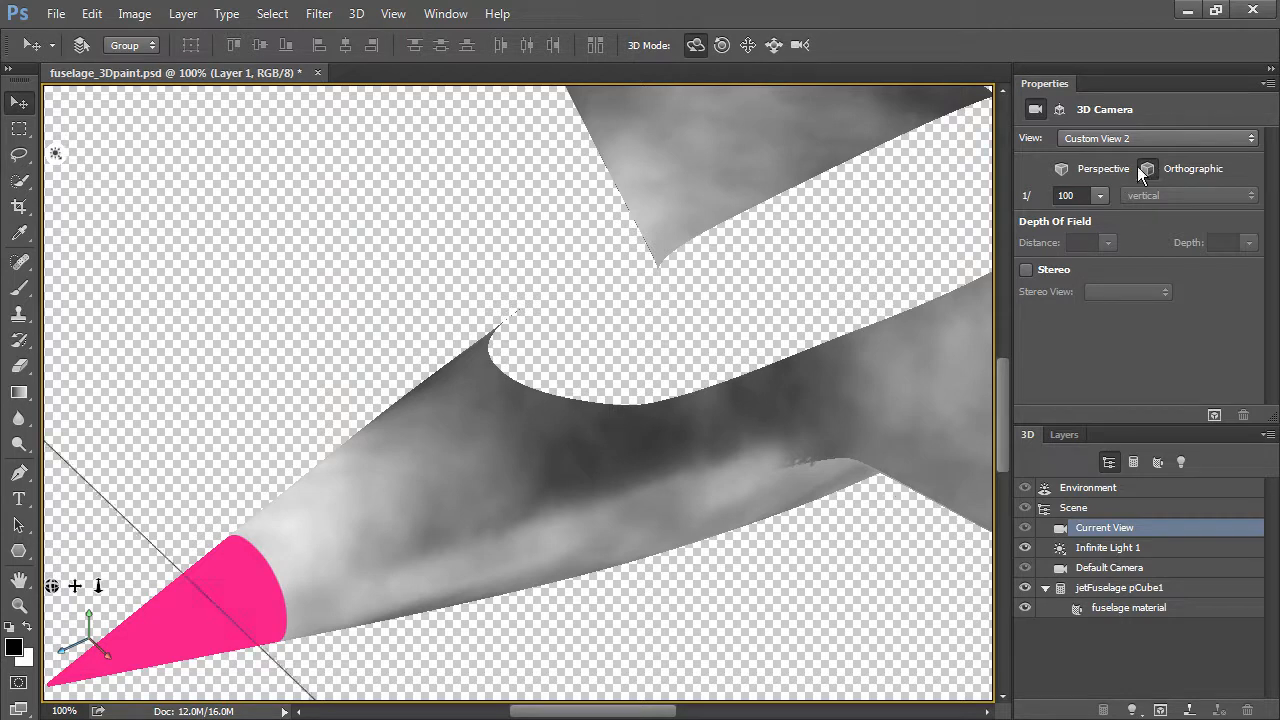
- Activate the Clone Stamp tool for projection painting on the fuselage material's forward seam
{"action": "left_click", "coordinate": [786, 322]}
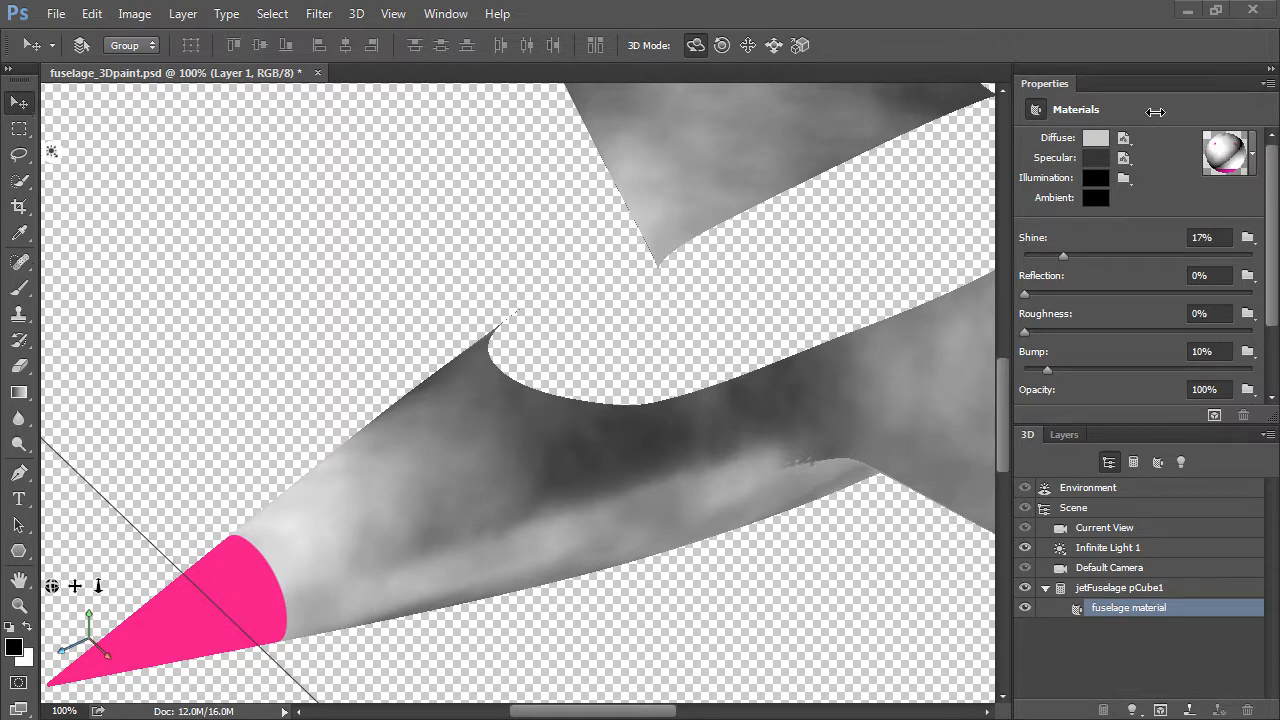
{"action": "left_click", "coordinate": [19, 318]}
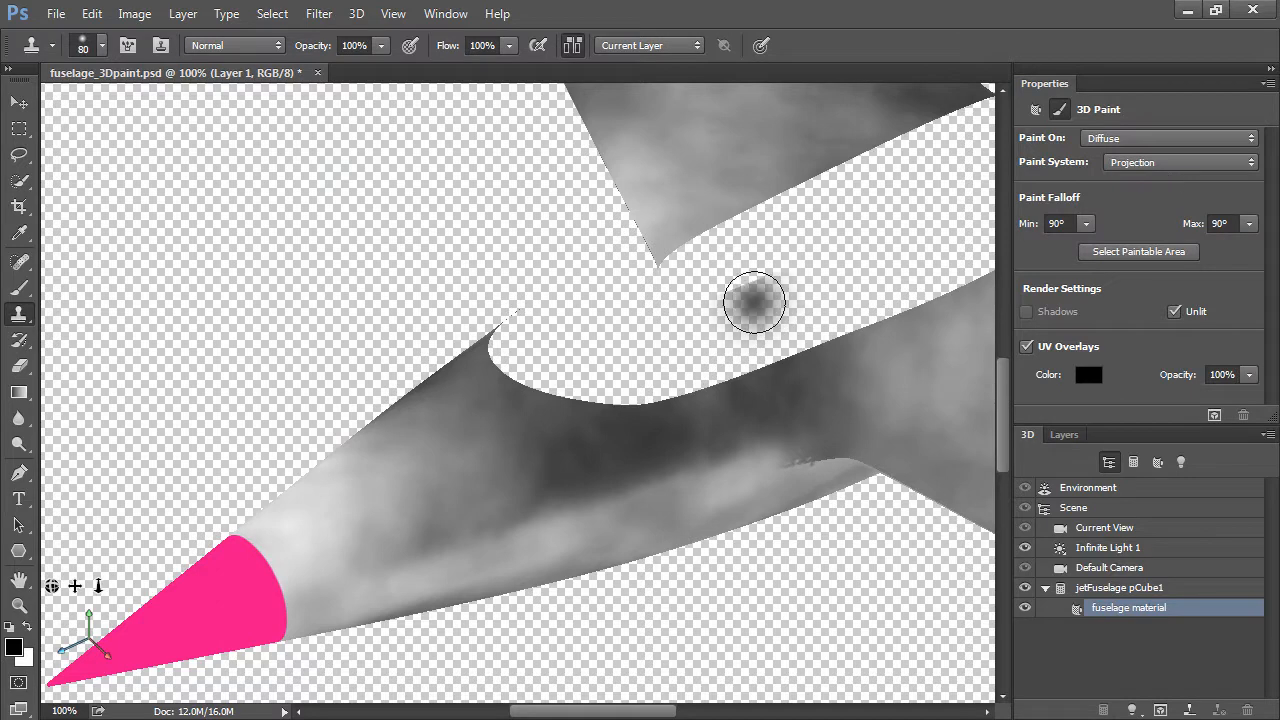
{"action": "key", "text": "v"}
{"action": "key", "text": "ctrl+0"}
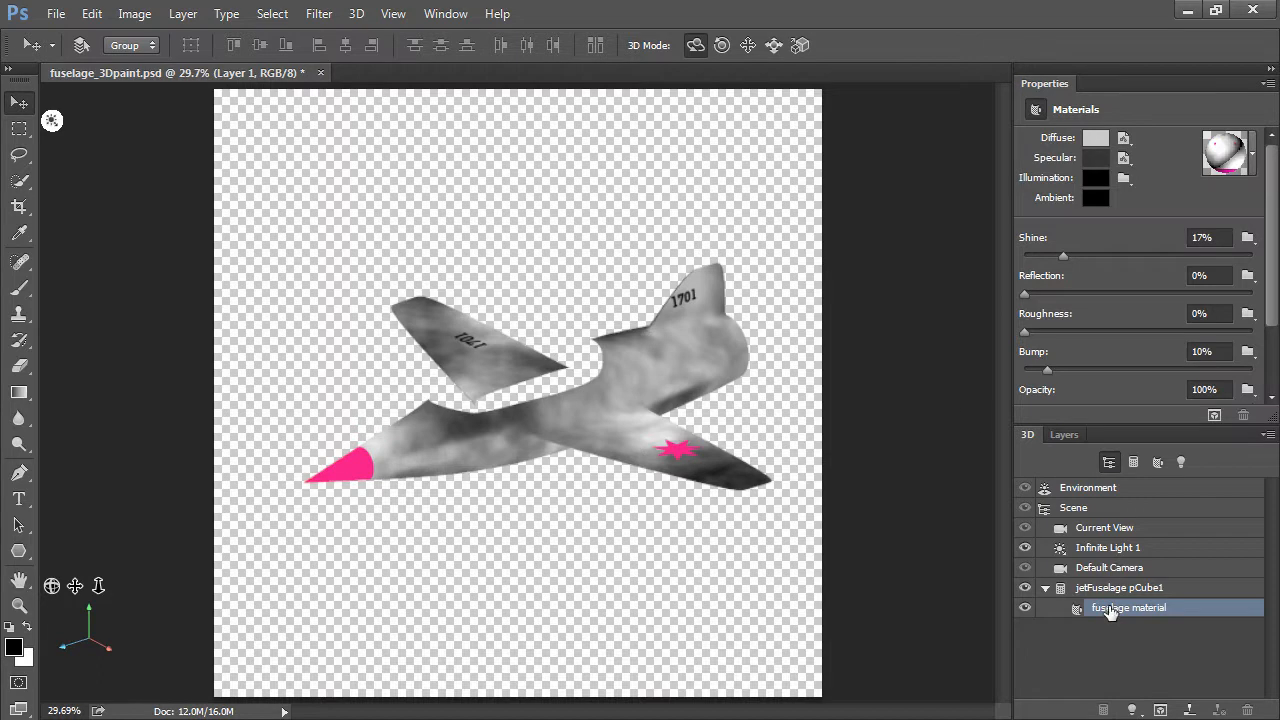
- Open the fuselage material's diffuse texture for editing and turn off its UV overlays
{"action": "left_click", "coordinate": [1124, 140]}
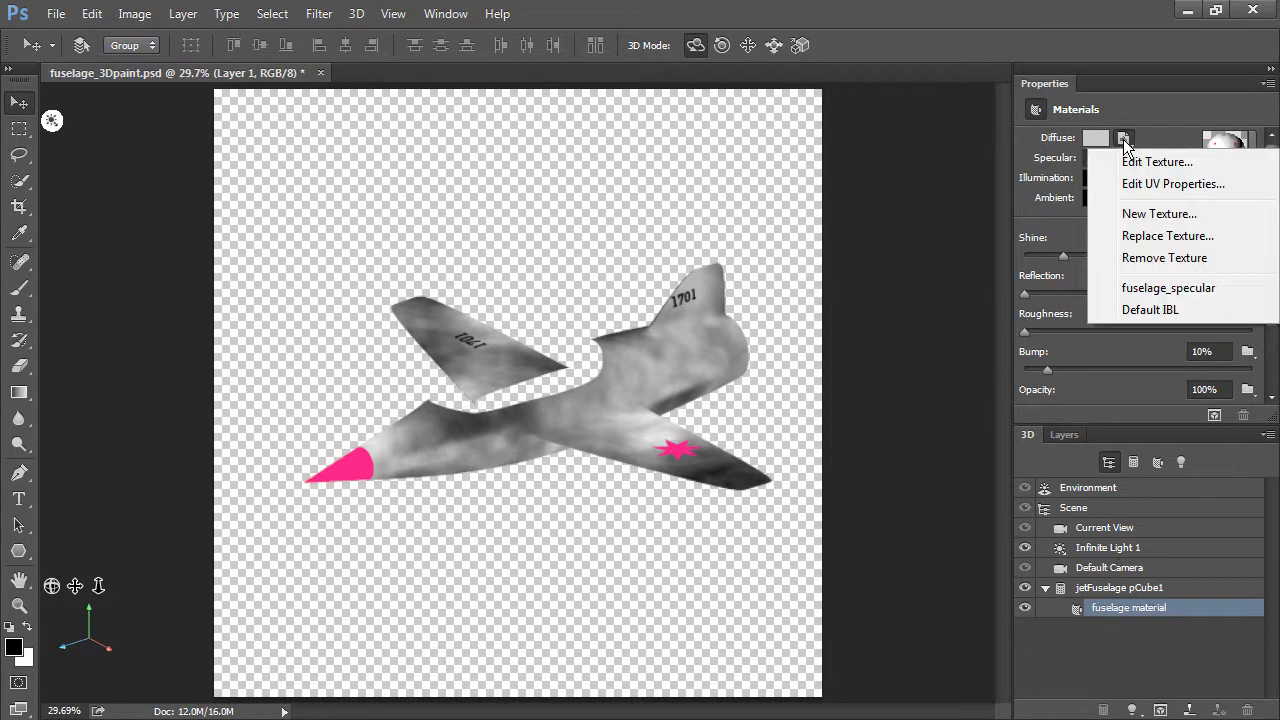
{"action": "left_click", "coordinate": [1186, 164]}
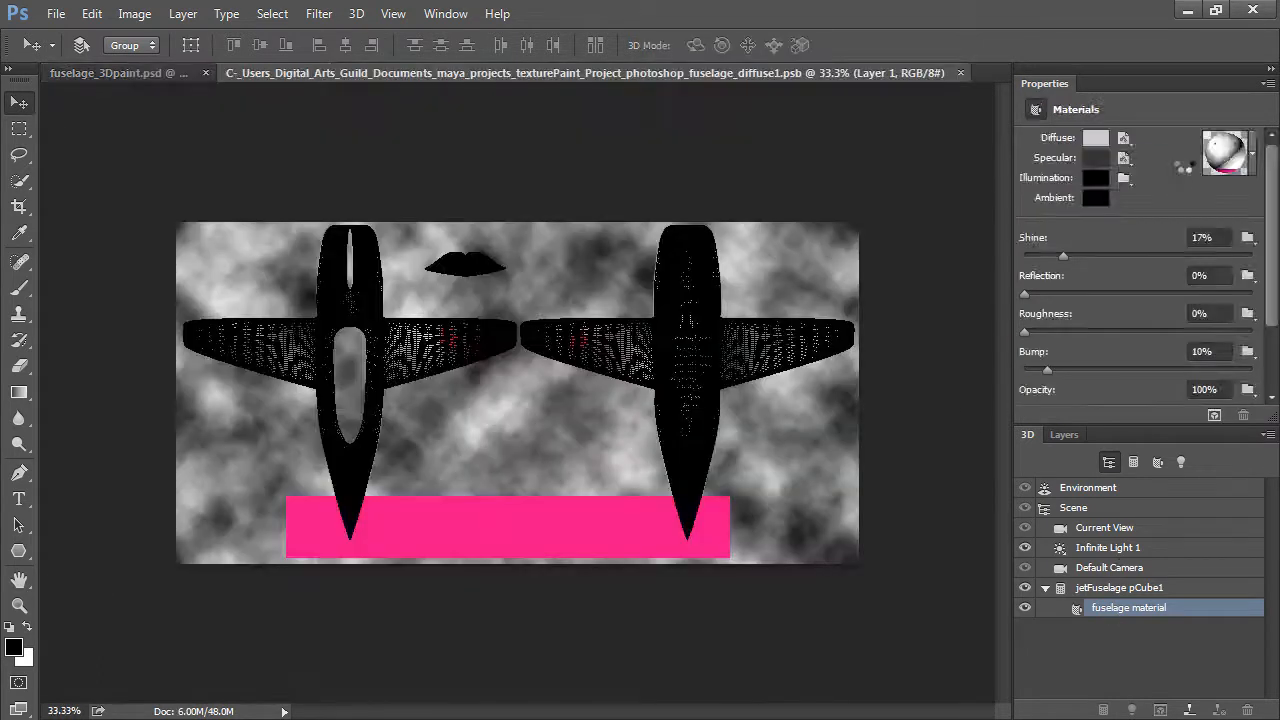
{"action": "left_click", "coordinate": [1064, 435]}
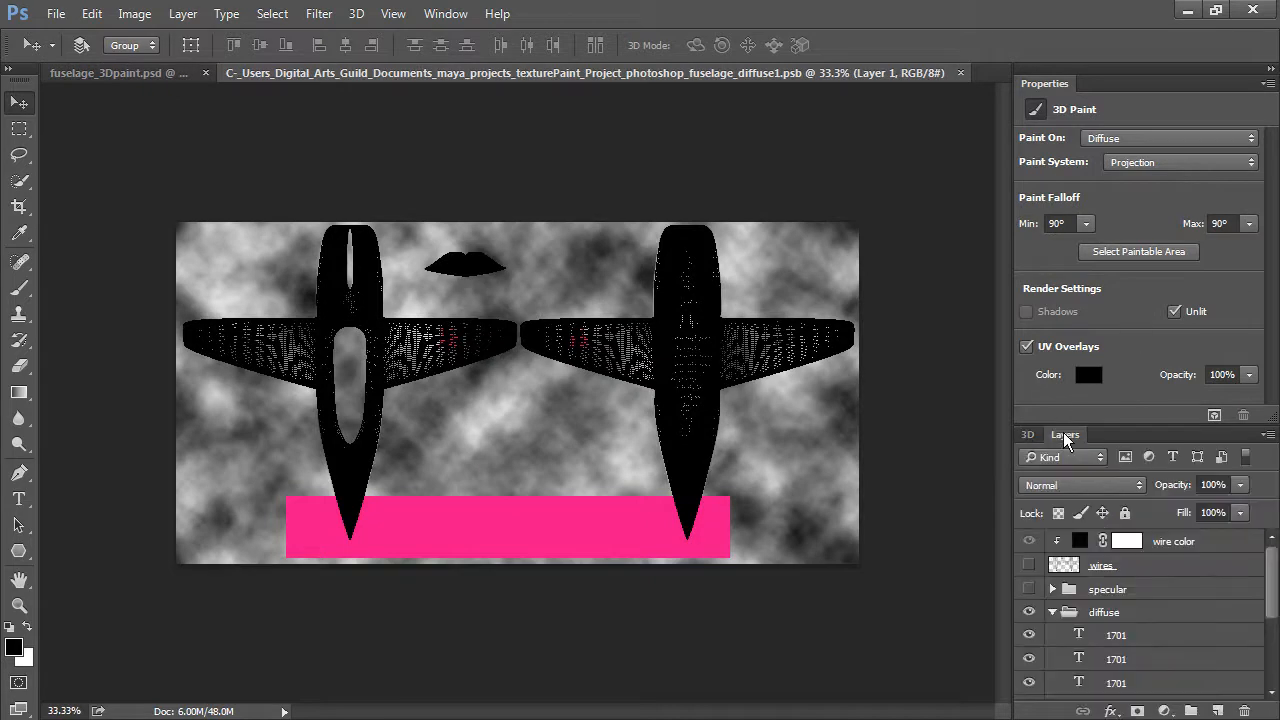
{"action": "left_click", "coordinate": [1027, 347]}
{"action": "left_click", "coordinate": [1027, 347]}
{"action": "left_click", "coordinate": [1027, 347]}
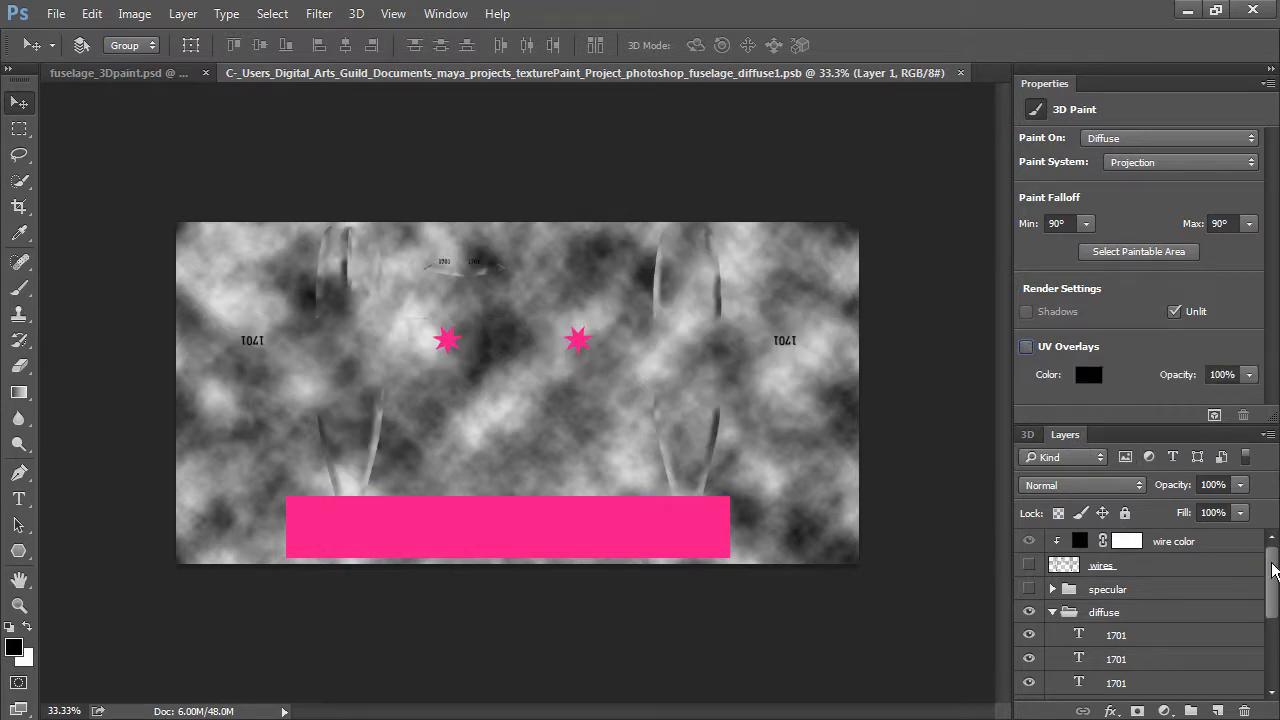
- Toggle the visibility of Layer 1 in the diffuse group to compare the texture with and without the painted clouds
{"action": "left_click_drag", "start_coordinate": [1266, 560], "coordinate": [1271, 634]}
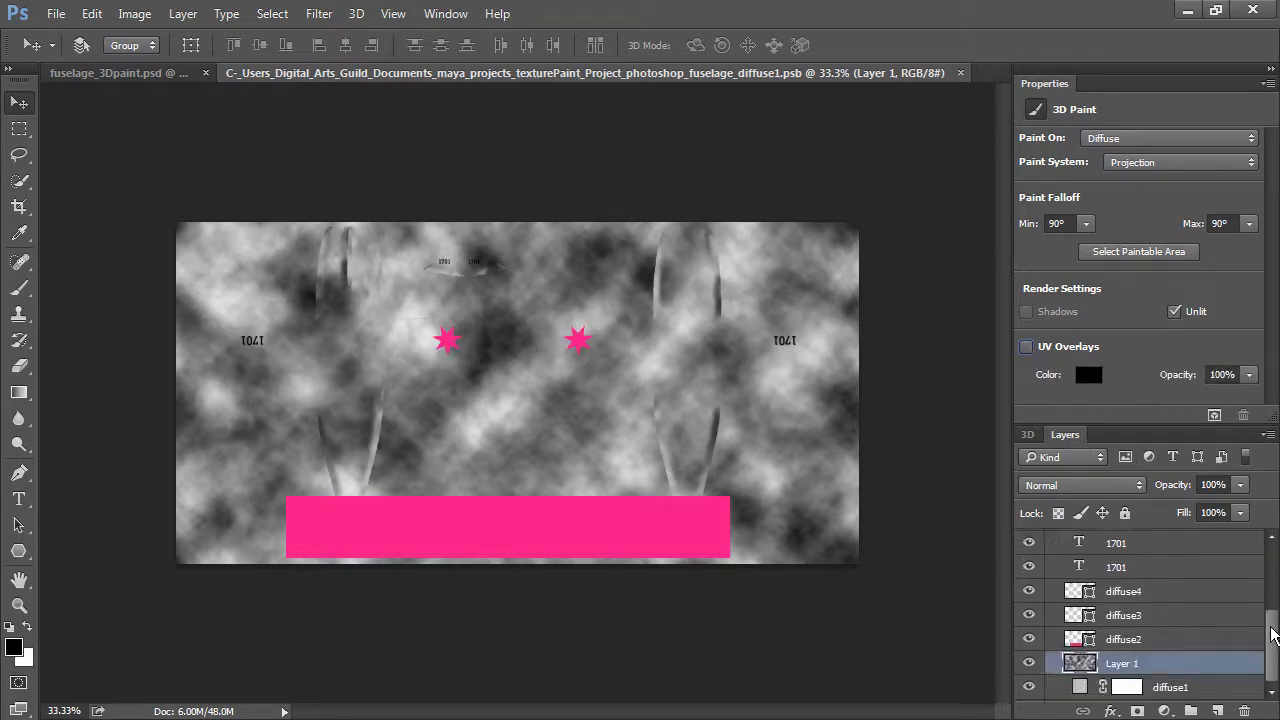
{"action": "left_click", "coordinate": [1030, 664]}
{"action": "left_click", "coordinate": [1030, 664]}
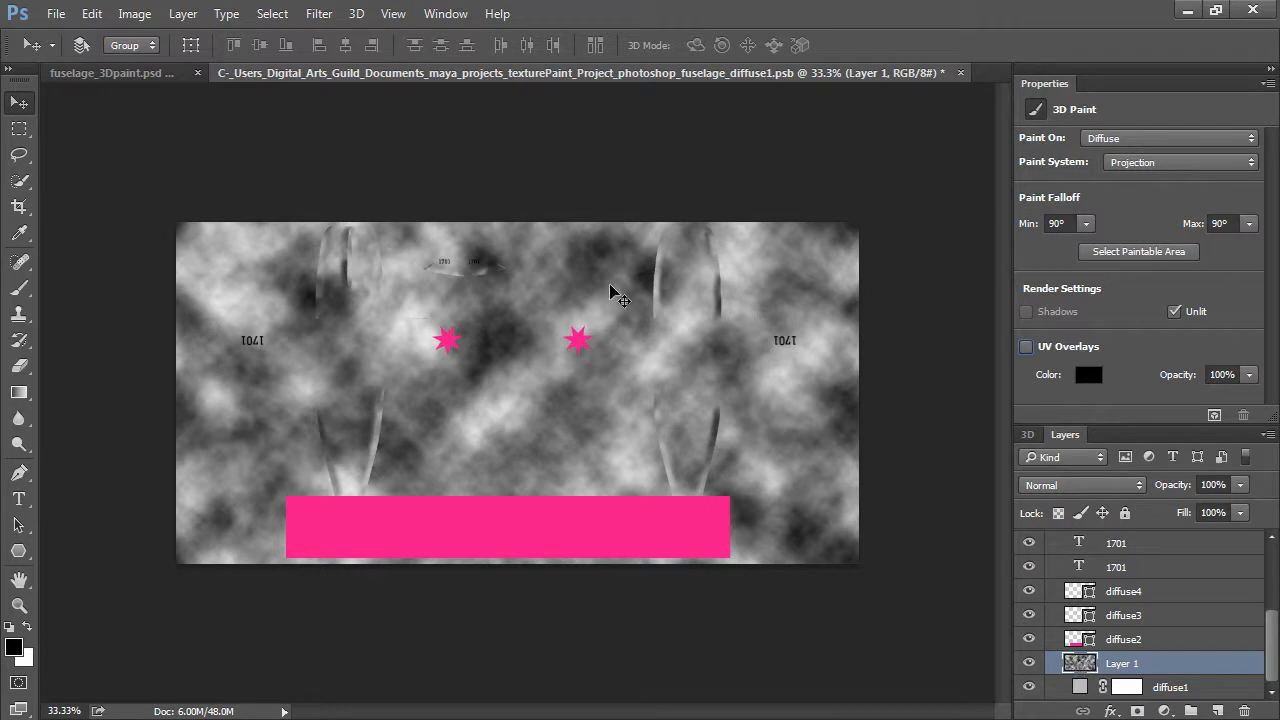
- Add a Levels adjustment layer above Layer 1, raise its black output level to 177, and save the diffuse texture
{"action": "left_click", "coordinate": [186, 15]}
{"action": "mouse_move", "coordinate": [410, 210]}
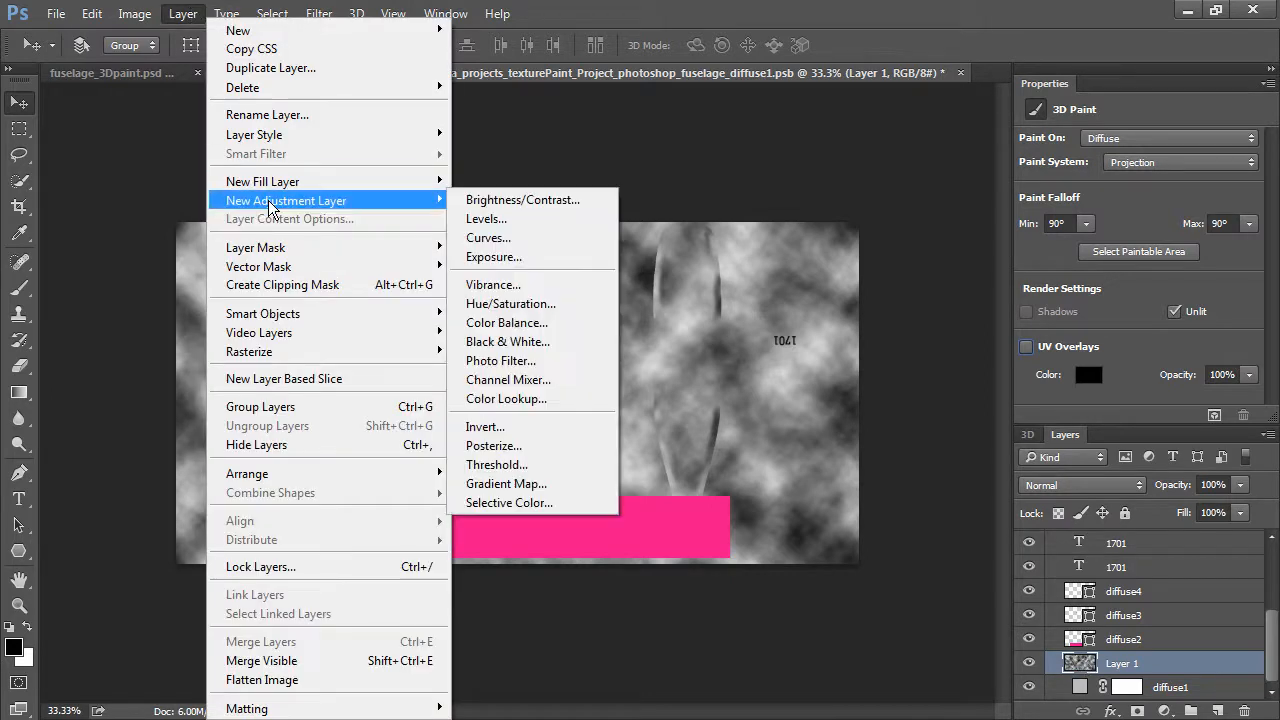
{"action": "left_click", "coordinate": [490, 219]}
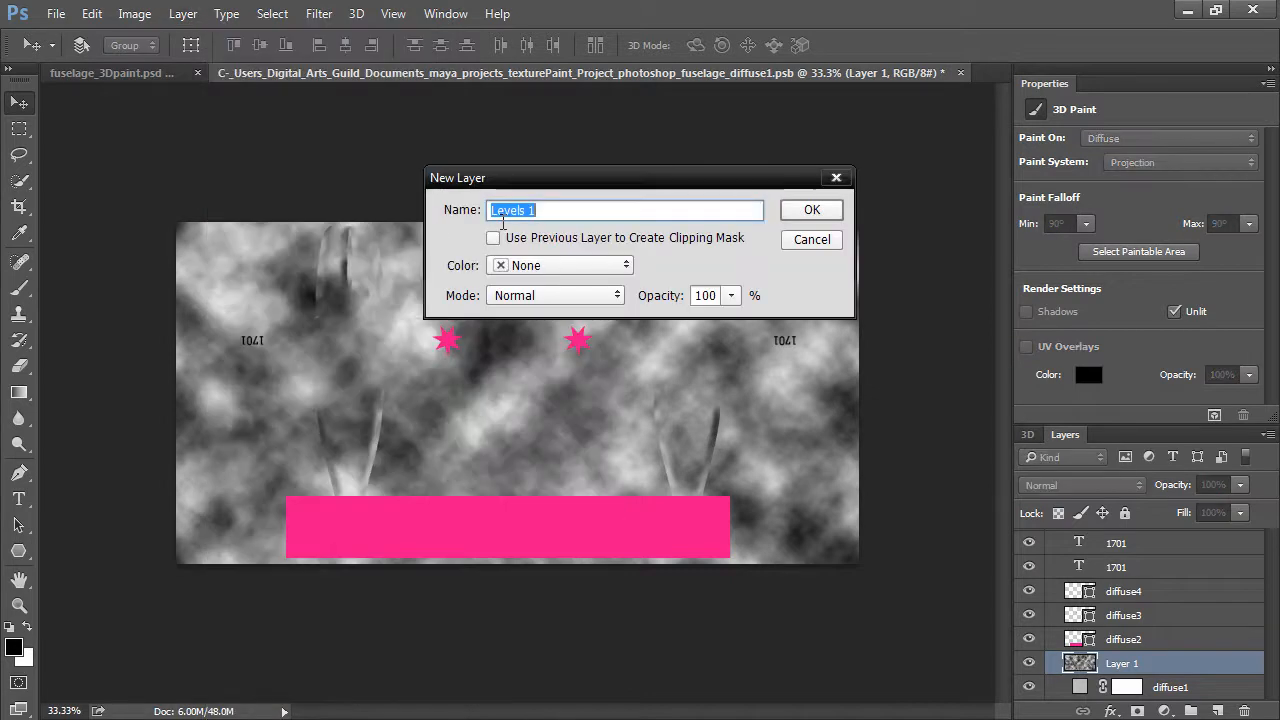
{"action": "left_click", "coordinate": [814, 210]}
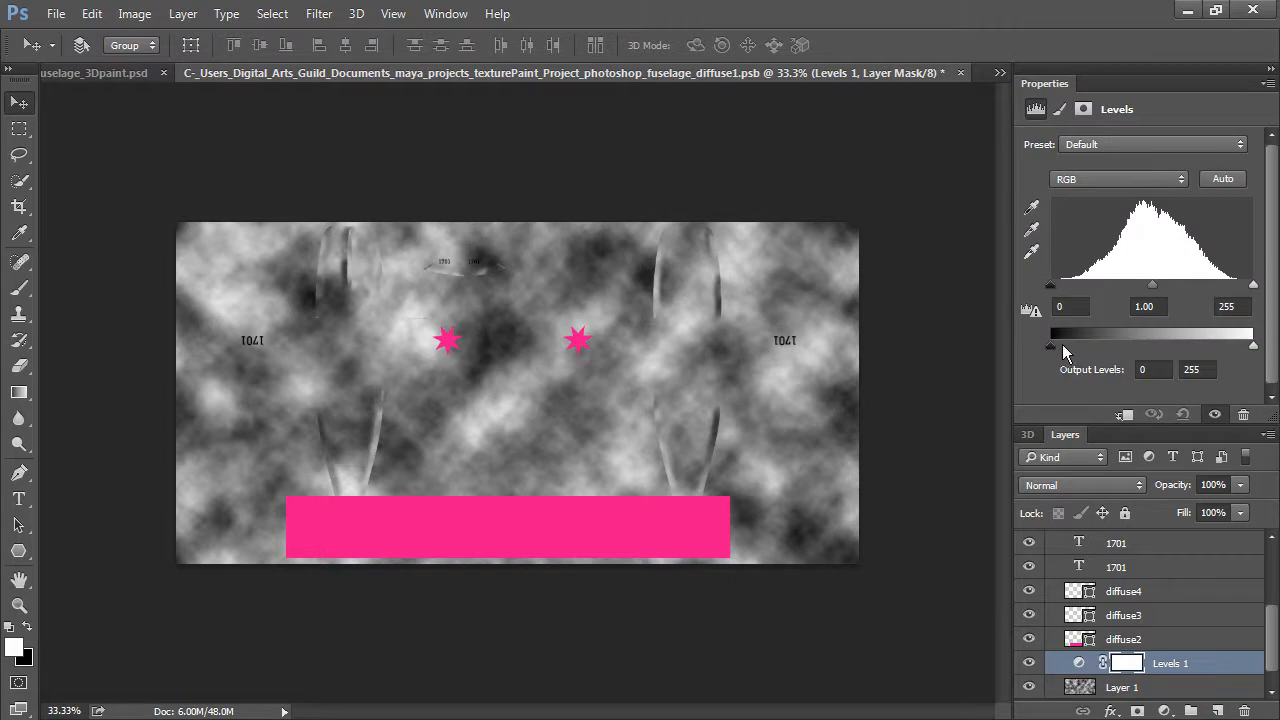
{"action": "left_click_drag", "start_coordinate": [1052, 348], "coordinate": [1191, 345]}
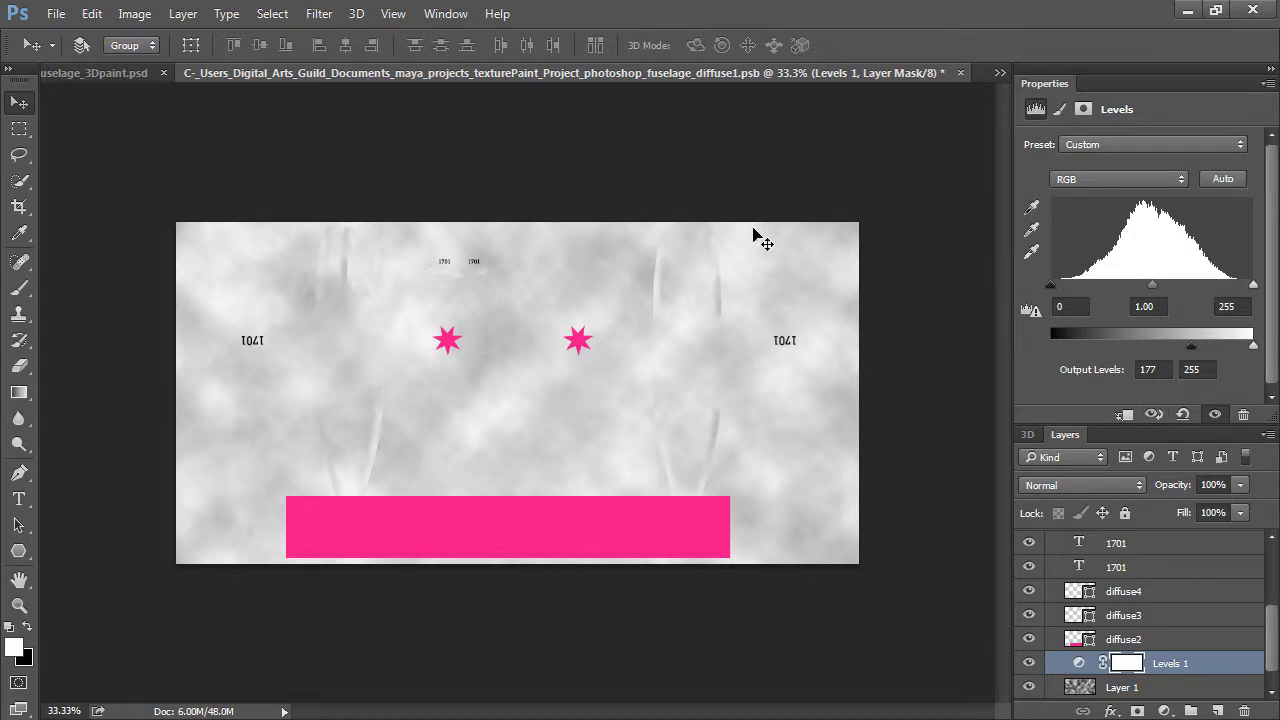
{"action": "left_click", "coordinate": [55, 15]}
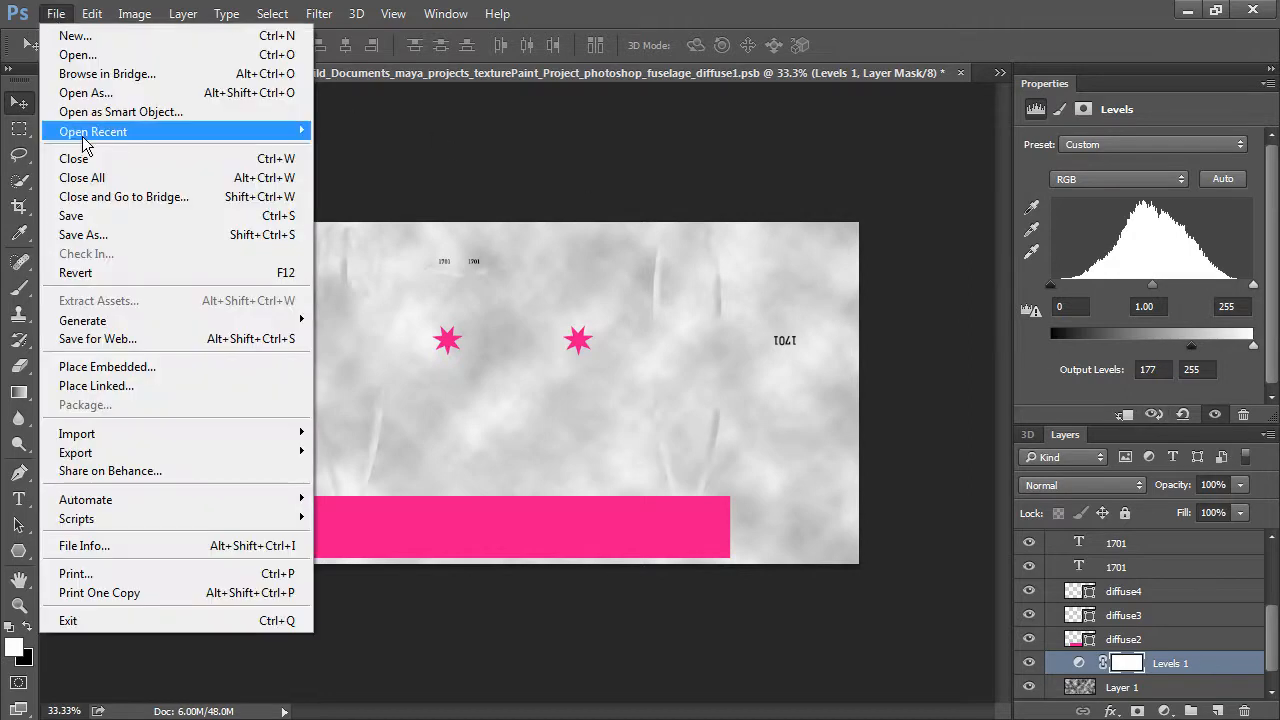
{"action": "left_click", "coordinate": [97, 214]}
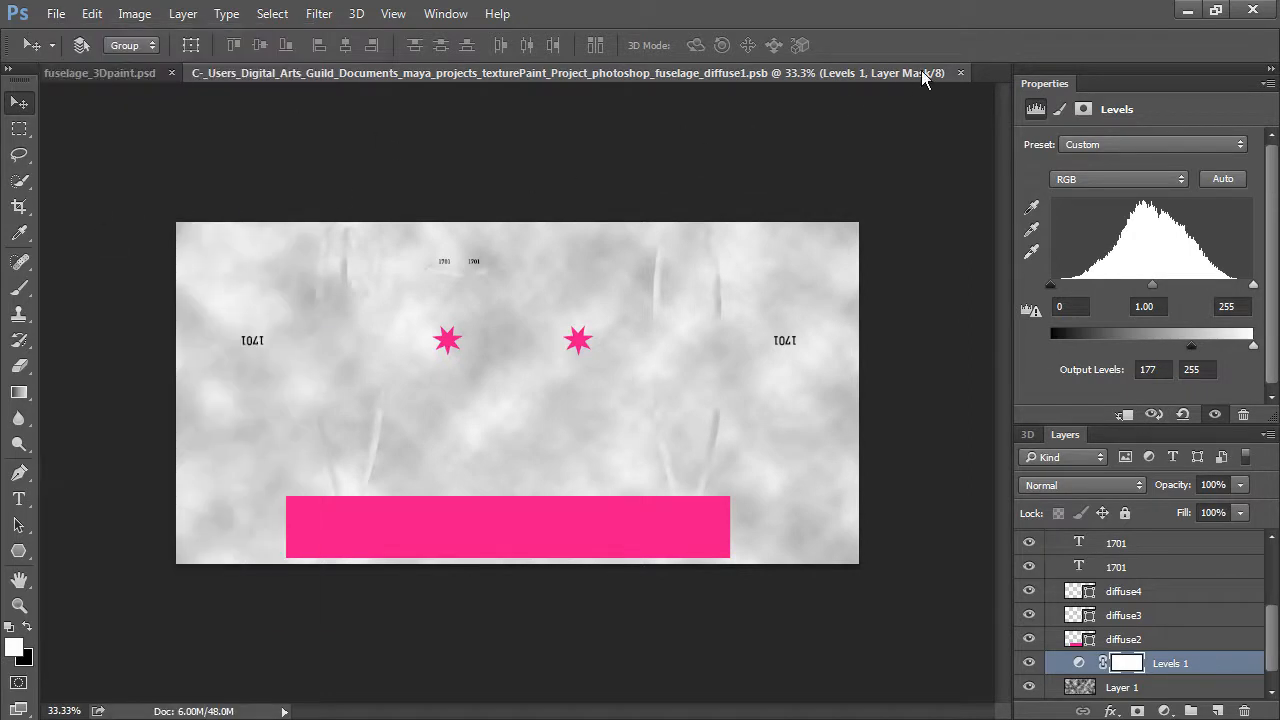
- Close the diffuse texture, set the scene's surface style to Solid, and inspect the shaded jet from several angles
{"action": "left_click", "coordinate": [960, 73]}
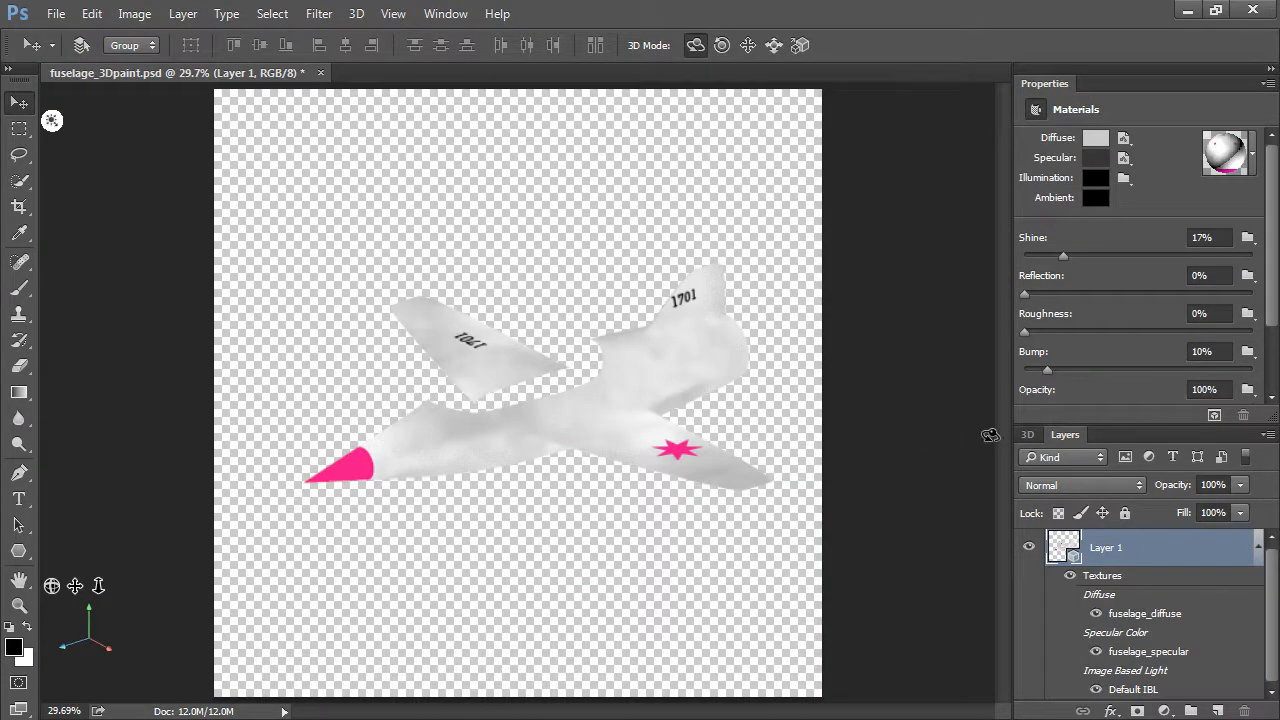
{"action": "left_click", "coordinate": [1026, 436]}
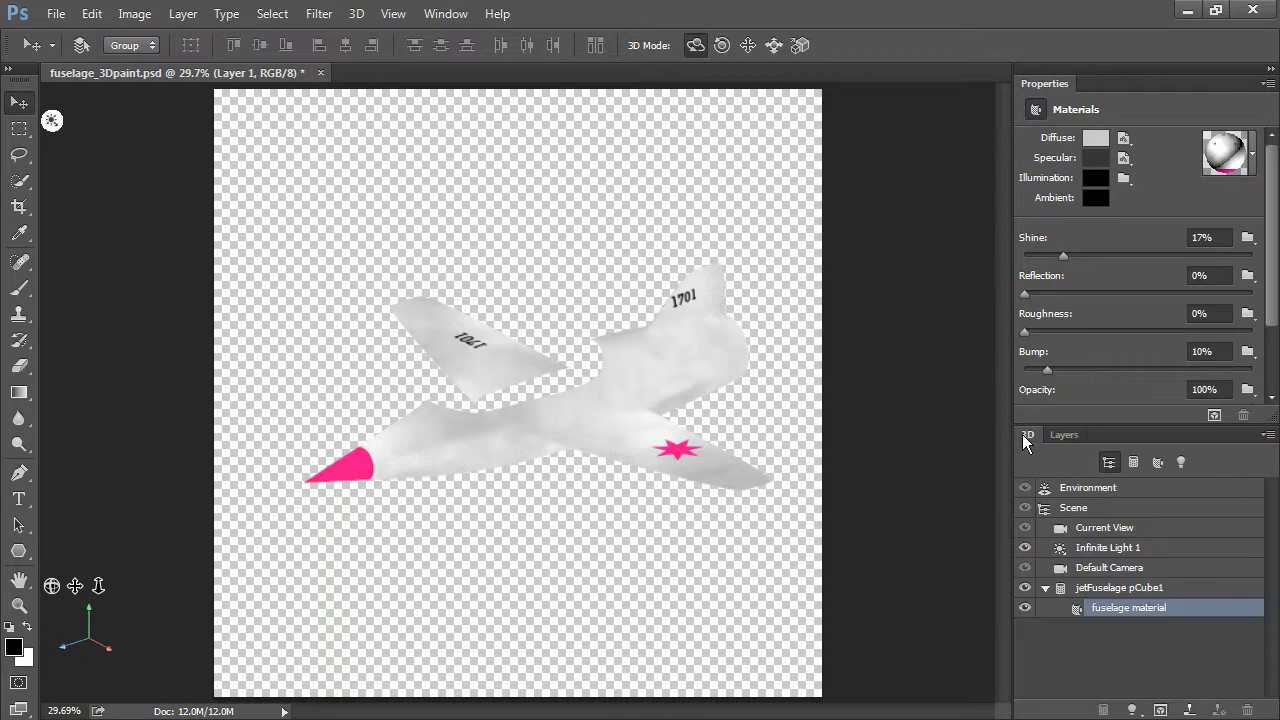
{"action": "left_click", "coordinate": [1076, 509]}
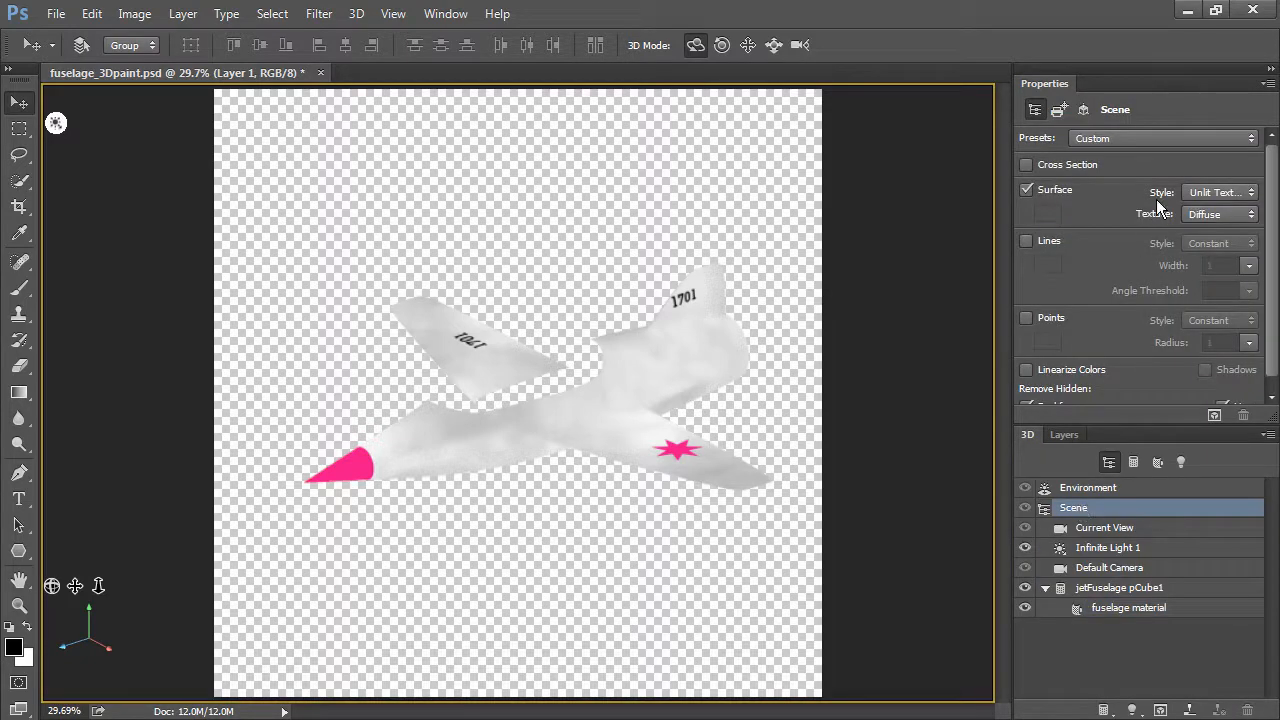
{"action": "left_click", "coordinate": [1220, 194]}
{"action": "left_click", "coordinate": [1217, 206]}
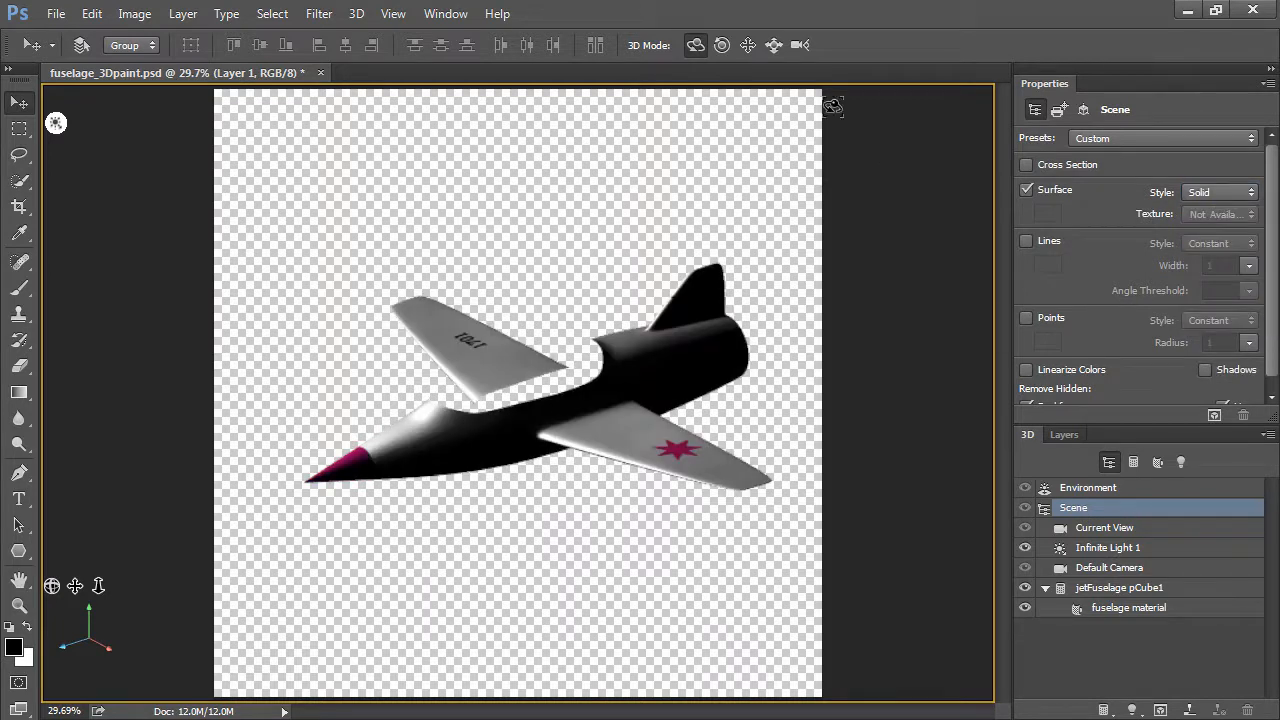
{"action": "left_click_drag", "start_coordinate": [482, 323], "coordinate": [789, 306]}
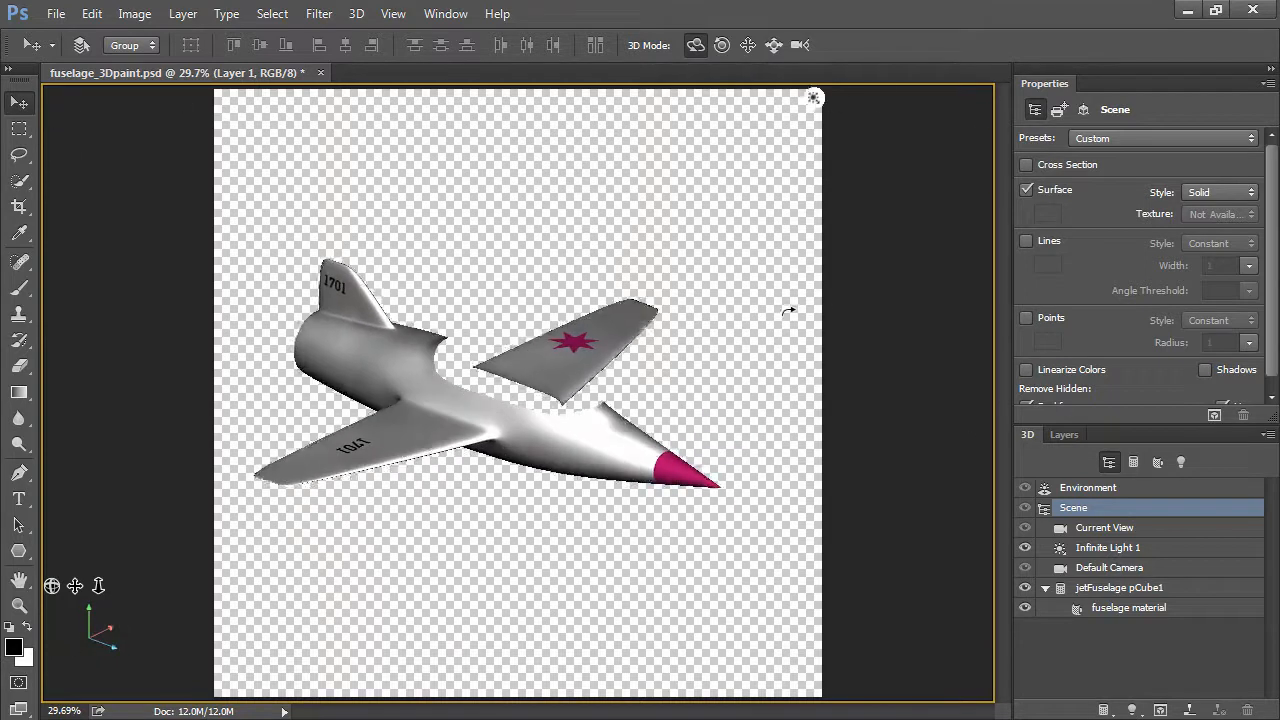
{"action": "left_click_drag", "start_coordinate": [658, 329], "coordinate": [781, 358]}
{"action": "left_click_drag", "start_coordinate": [979, 250], "coordinate": [127, 98]}
{"action": "left_click_drag", "start_coordinate": [500, 332], "coordinate": [452, 314]}
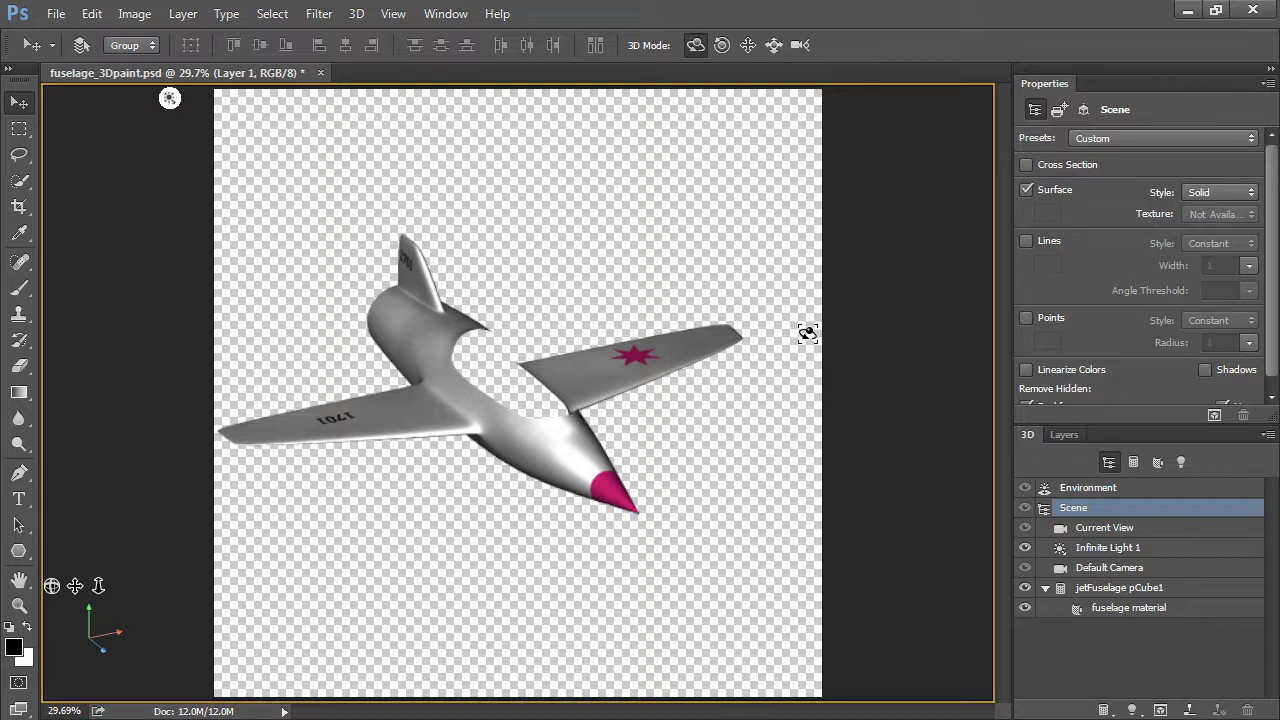
- Open the fuselage material's diffuse texture for editing
{"action": "left_click", "coordinate": [1108, 611]}
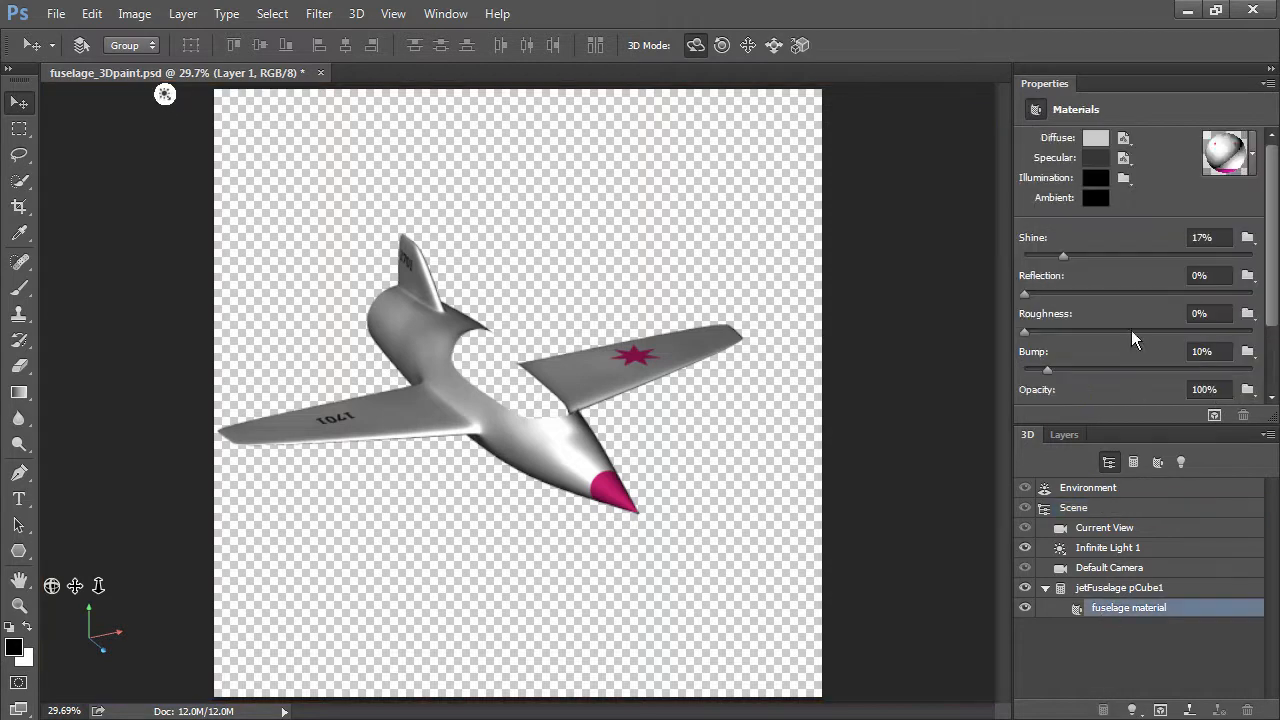
{"action": "left_click", "coordinate": [1126, 140]}
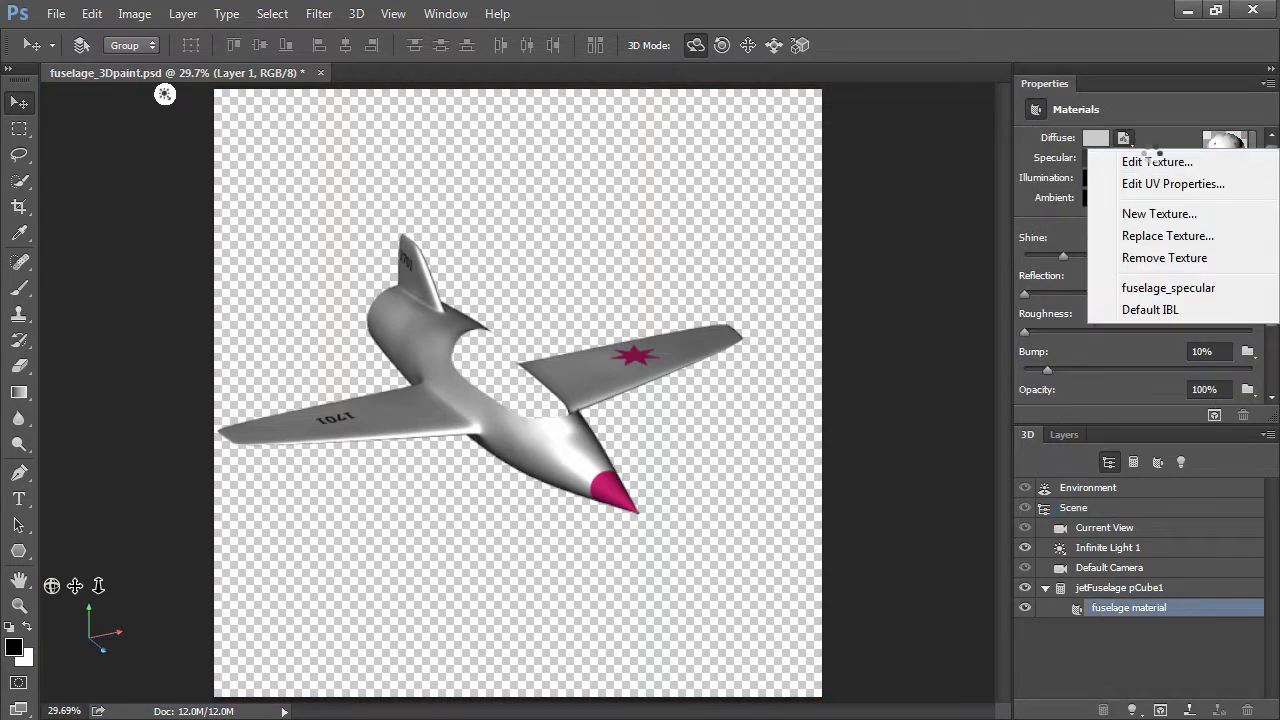
{"action": "left_click", "coordinate": [1155, 162]}
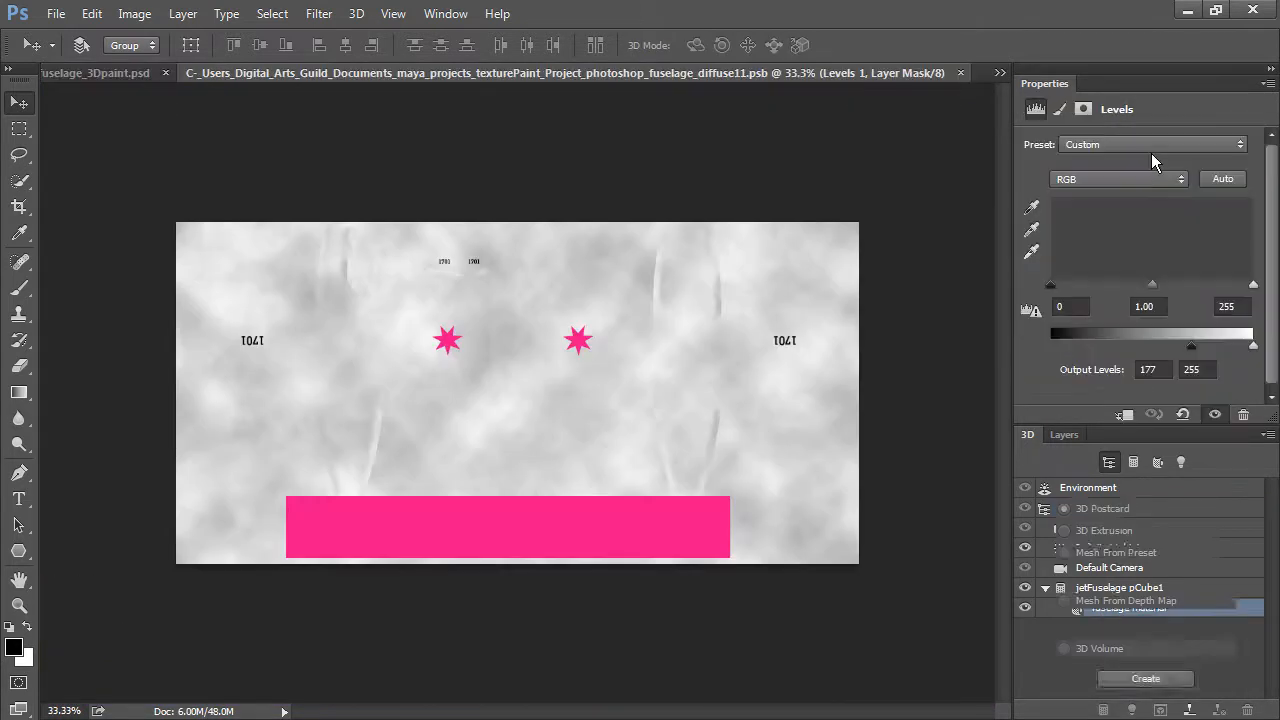
- Set the black output level of the Levels 1 adjustment layer to 136 and save the diffuse texture
{"action": "left_click", "coordinate": [1065, 434]}
{"action": "scroll", "coordinate": [1272, 578], "scroll_direction": "down", "scroll_amount": 1}
{"action": "scroll", "coordinate": [1272, 578], "scroll_direction": "down", "scroll_amount": 3}
{"action": "left_click", "coordinate": [1127, 639]}
{"action": "left_click", "coordinate": [1082, 640]}
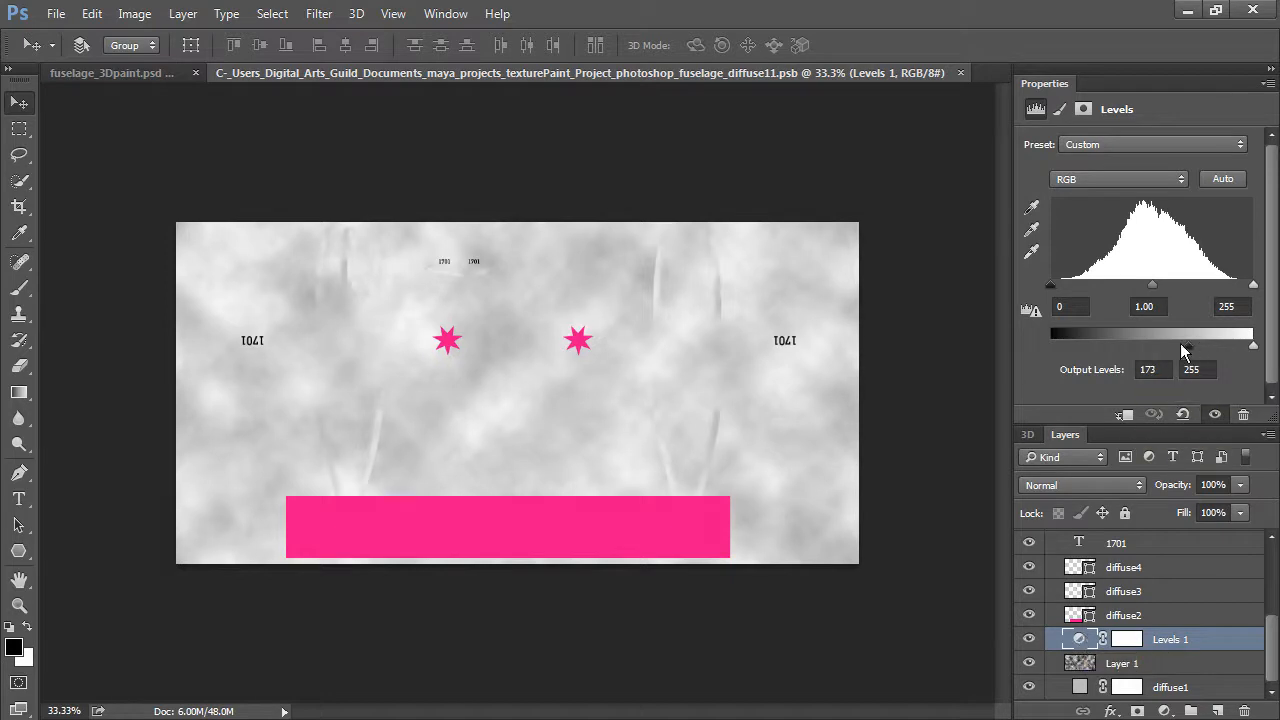
{"action": "left_click_drag", "start_coordinate": [1192, 345], "coordinate": [1154, 345]}
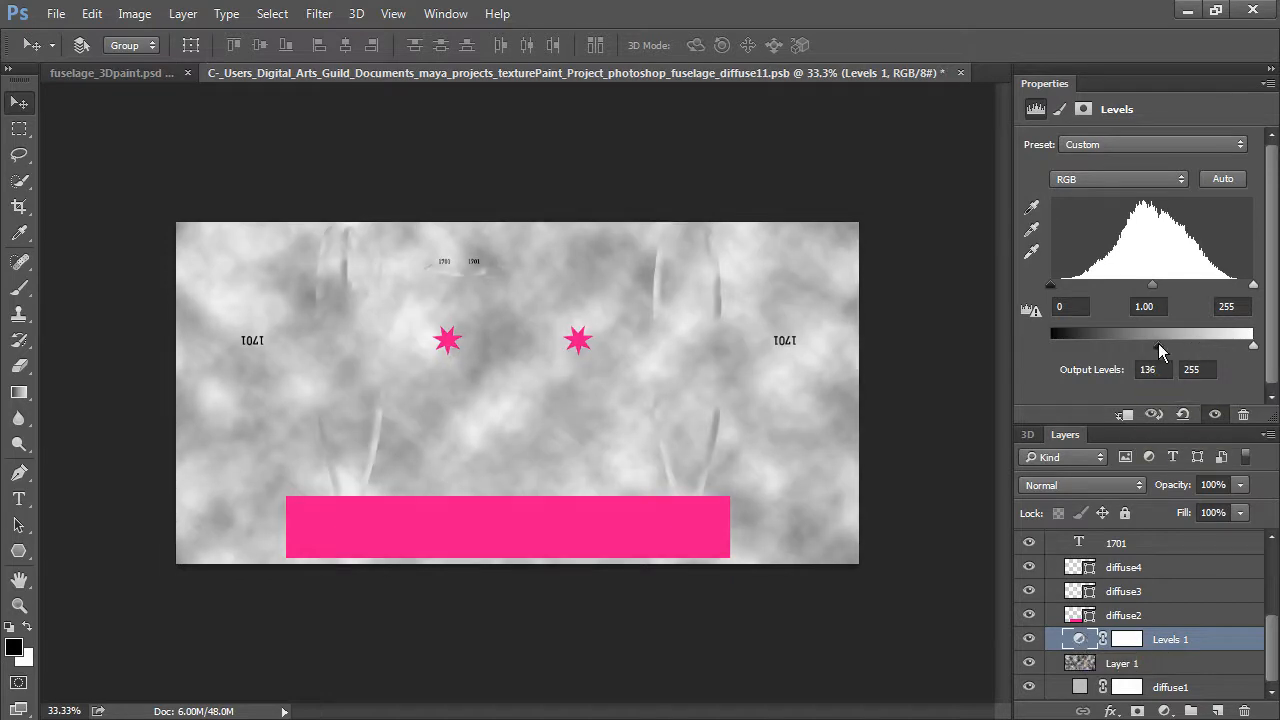
{"action": "left_click", "coordinate": [56, 13]}
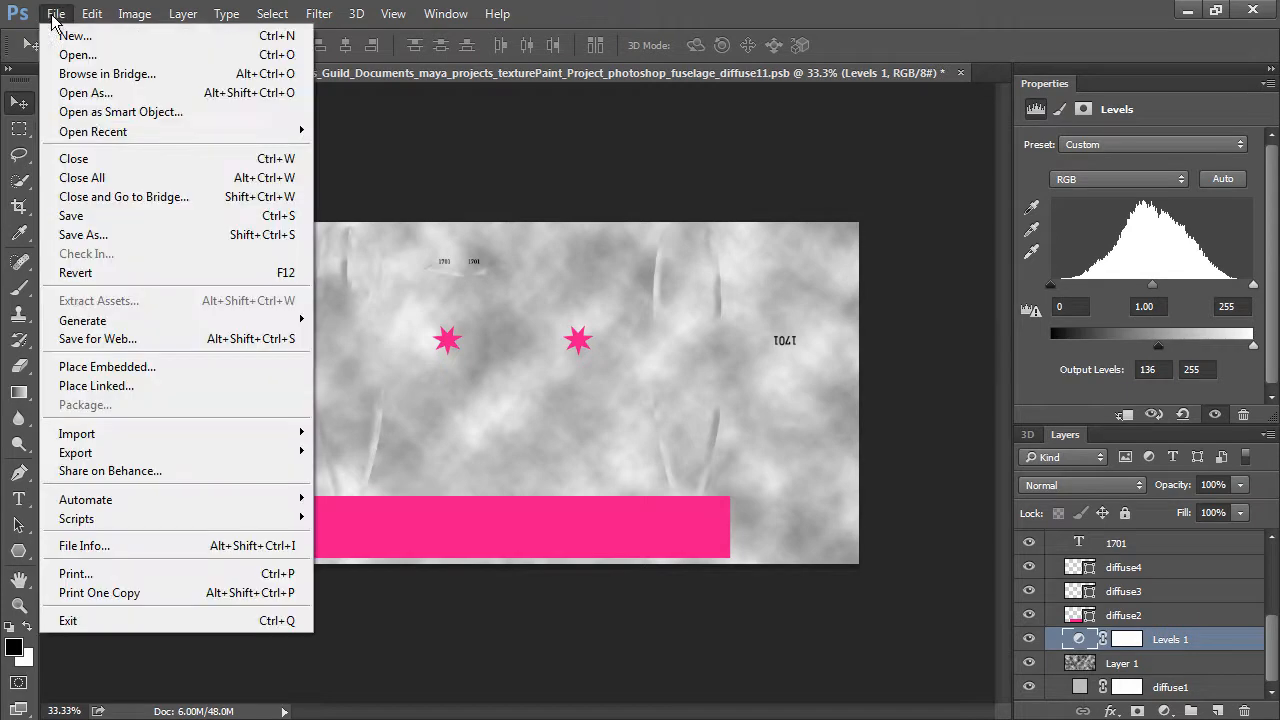
{"action": "left_click", "coordinate": [90, 211]}
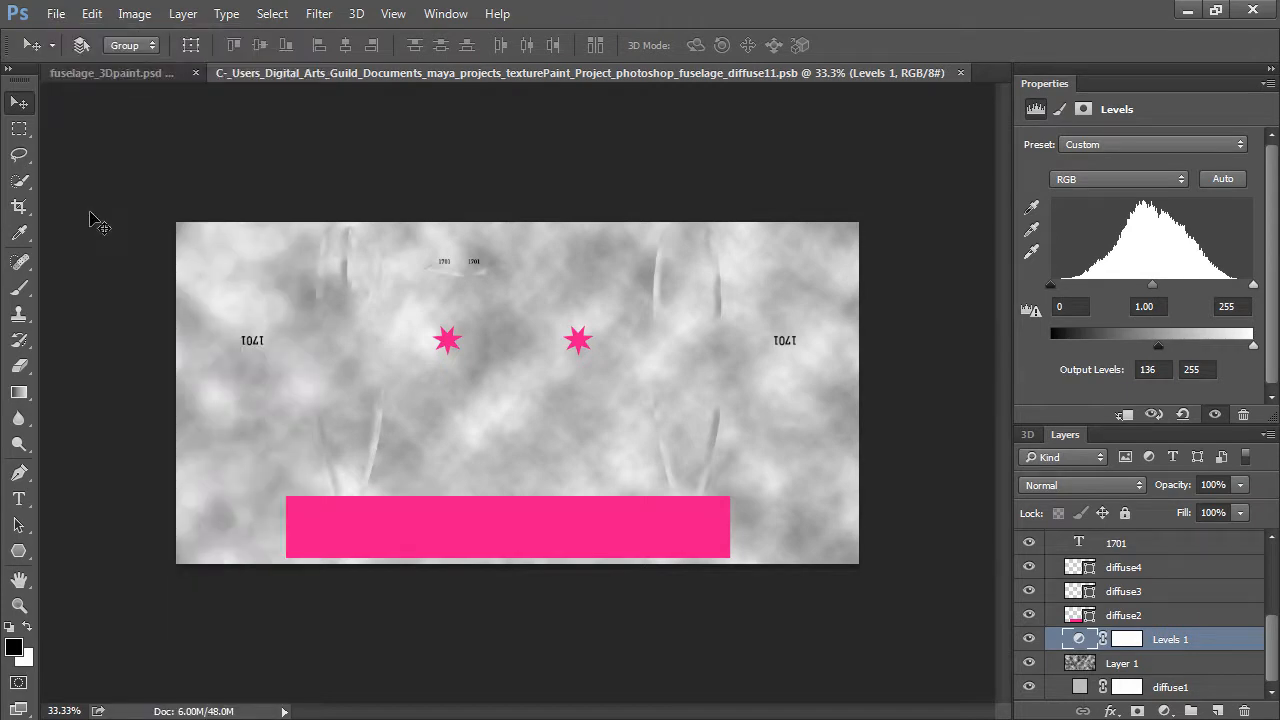
- Save a PNG copy of the diffuse texture as fuselage_diffuse3D in the project's photoshop folder and close the texture
{"action": "left_click", "coordinate": [56, 13]}
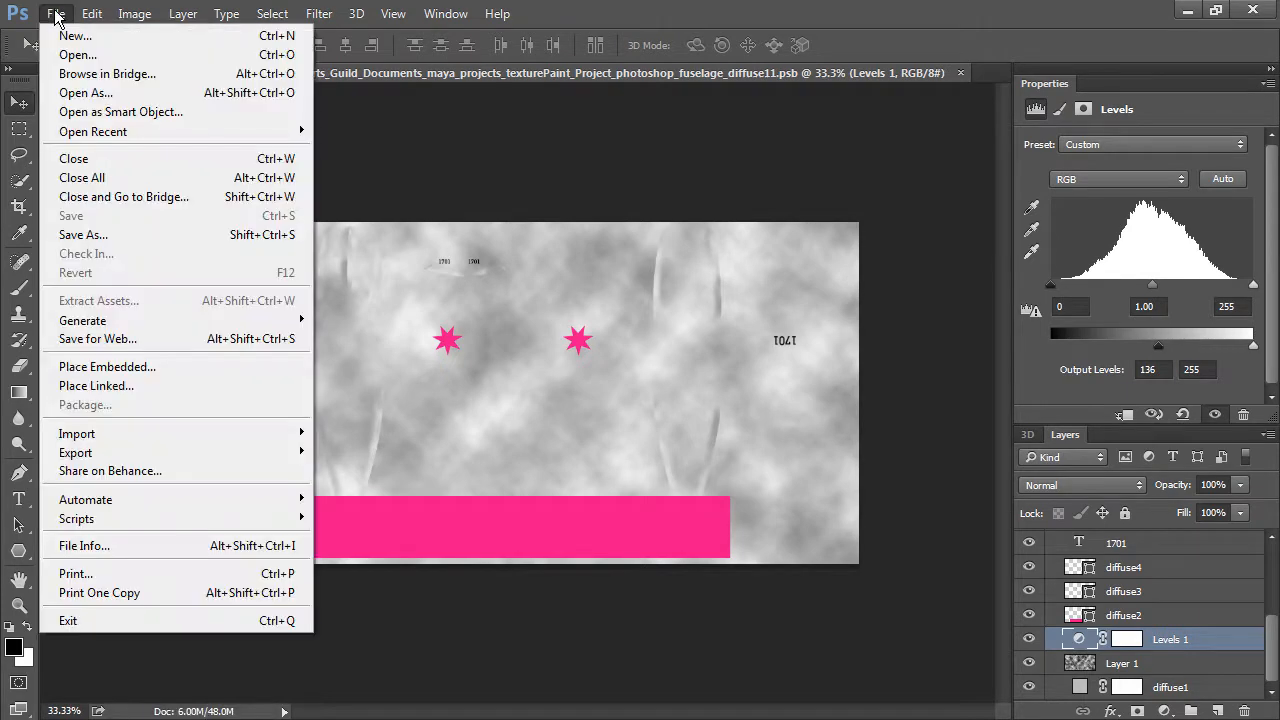
{"action": "left_click", "coordinate": [126, 232]}
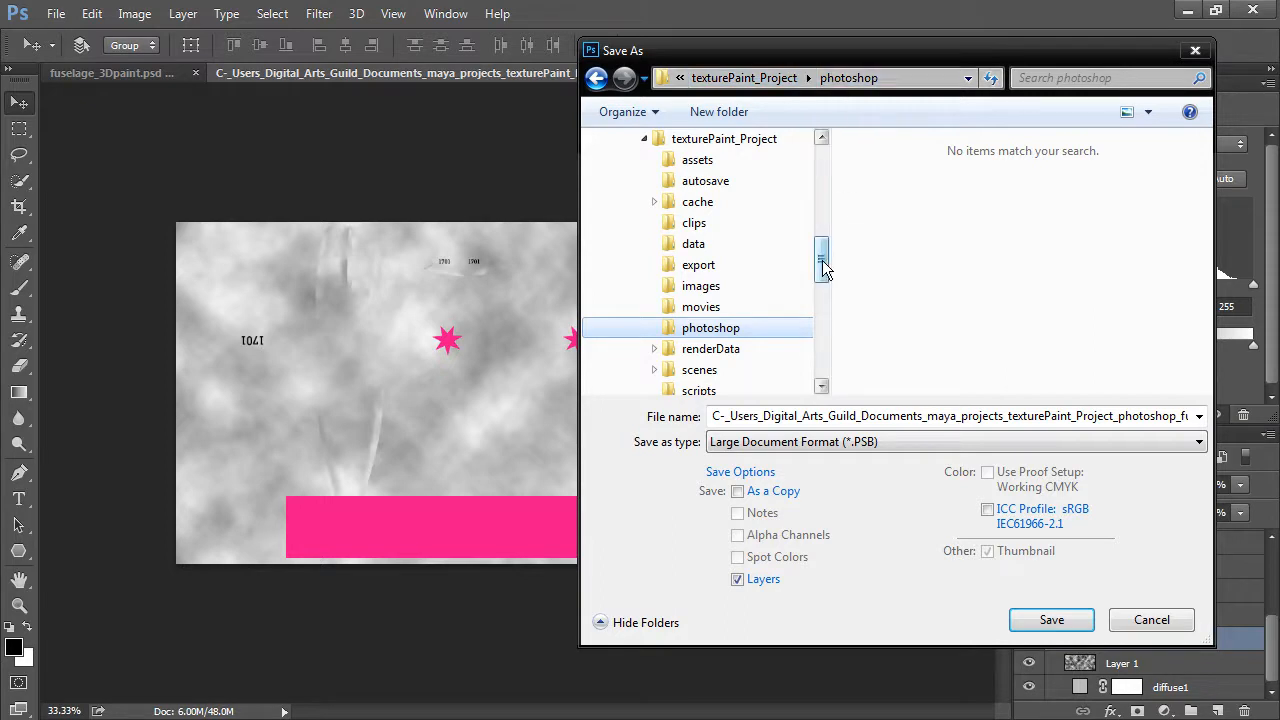
{"action": "double_click", "coordinate": [715, 418]}
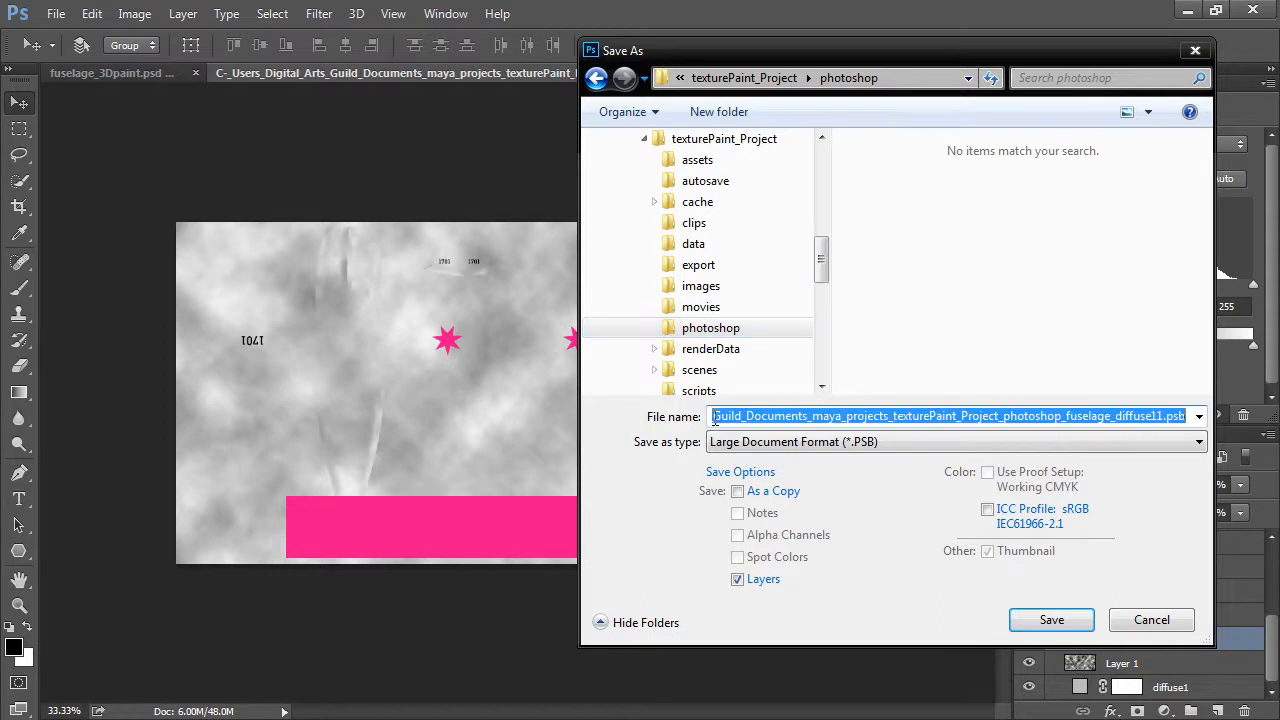
{"action": "left_click", "coordinate": [759, 443]}
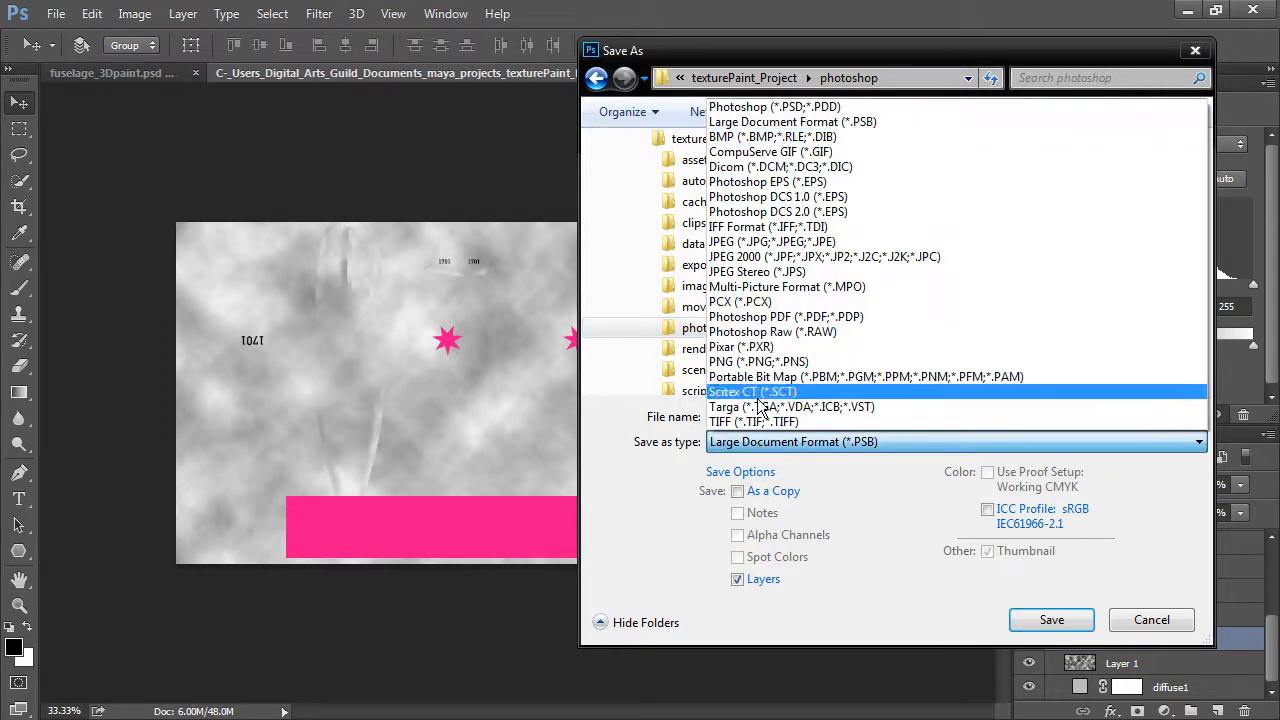
{"action": "left_click", "coordinate": [760, 361]}
{"action": "type", "text": "fuselage_diffuse3D"}
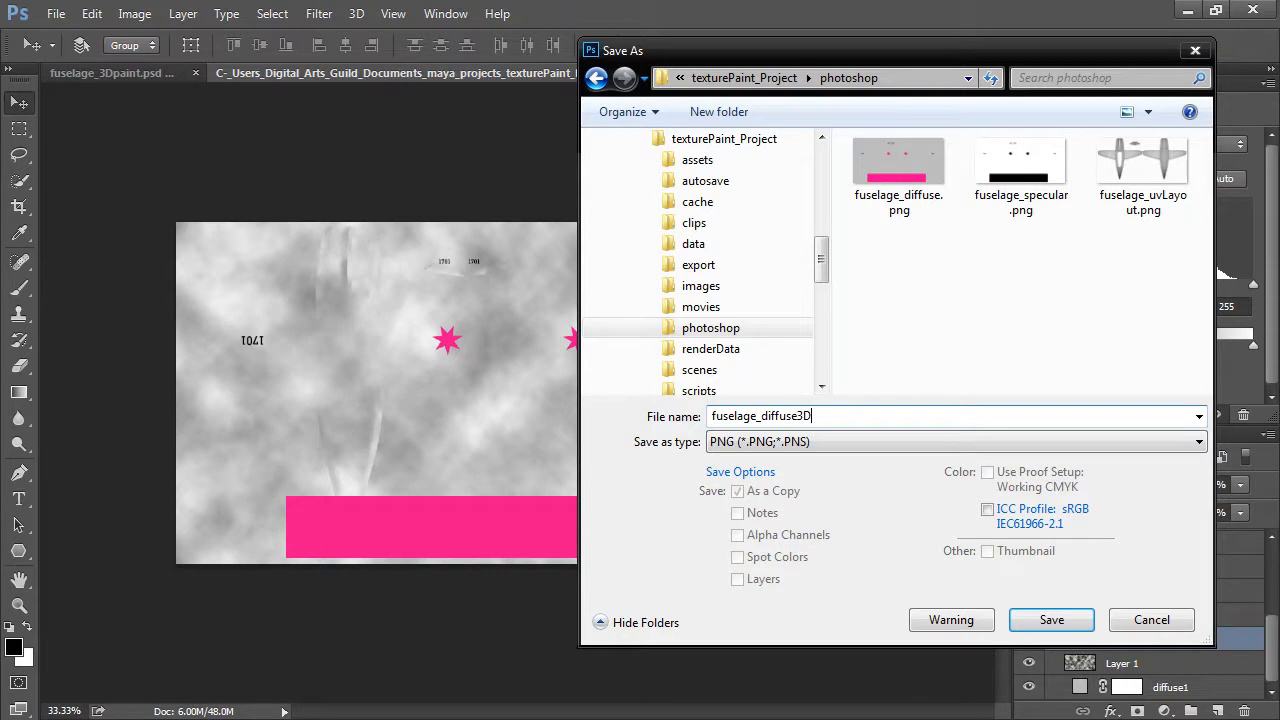
{"action": "left_click", "coordinate": [1040, 620]}
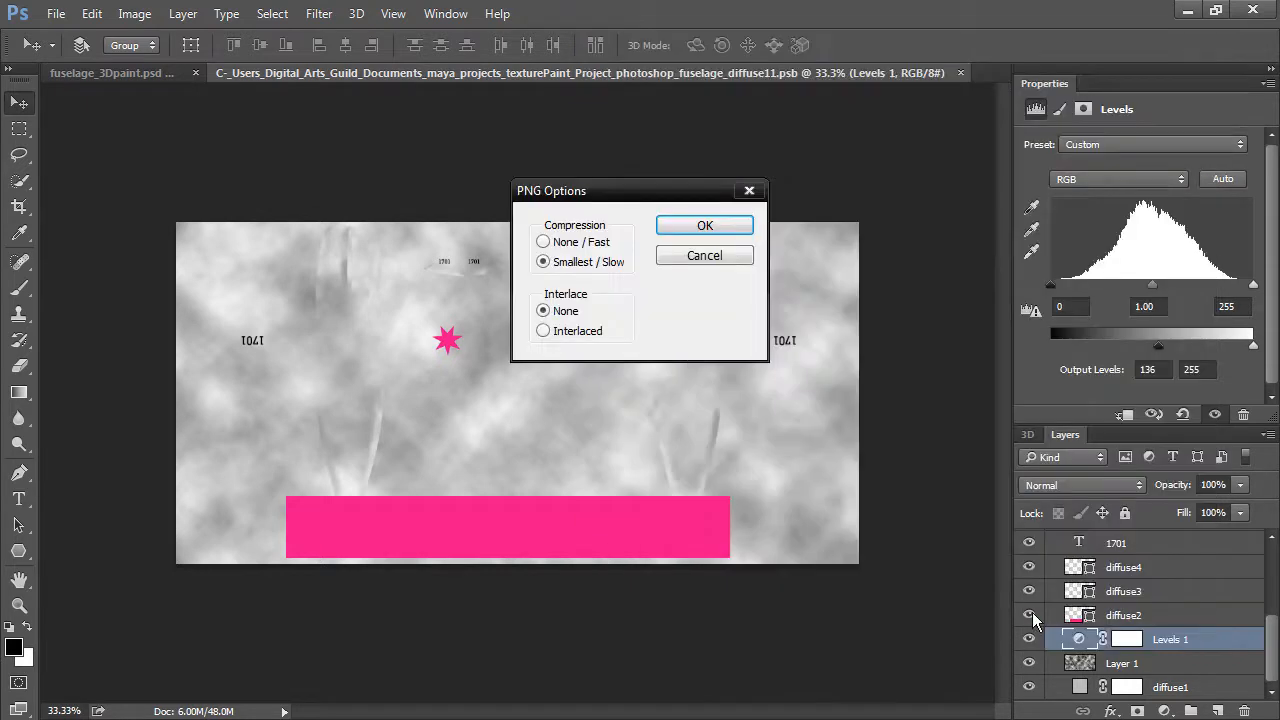
{"action": "left_click", "coordinate": [712, 229]}
{"action": "key", "text": "x"}
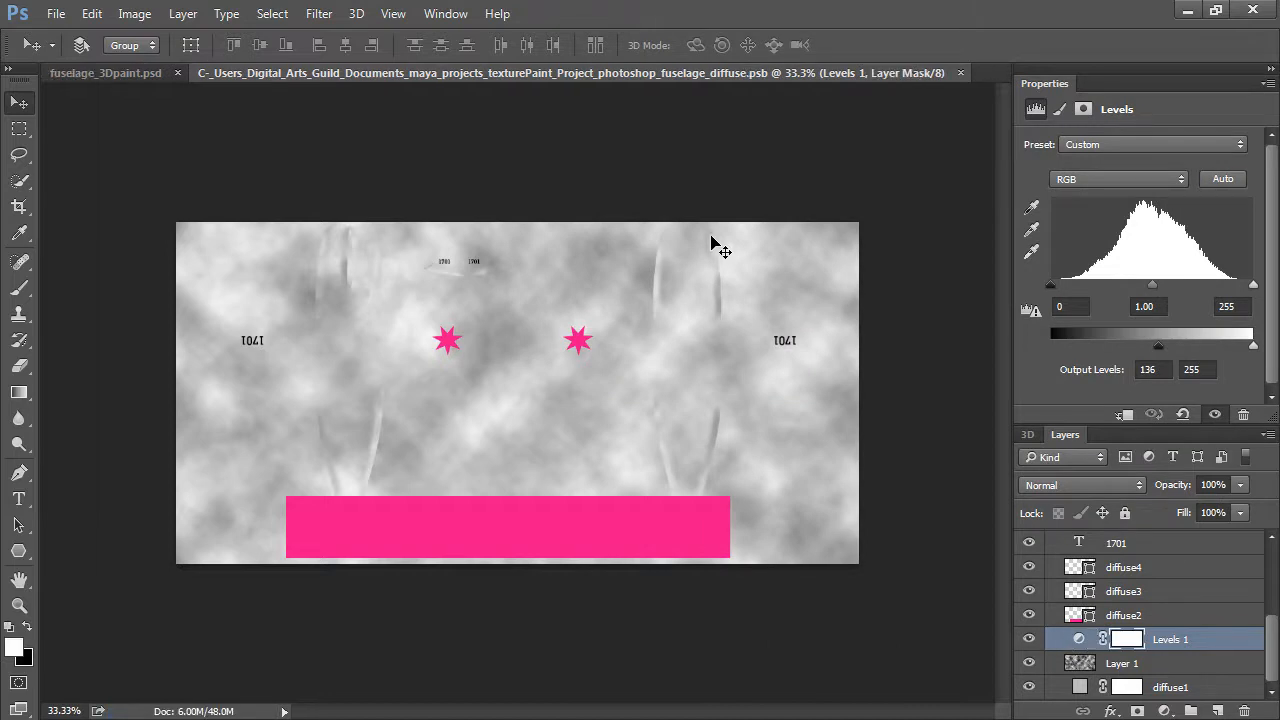
{"action": "left_click", "coordinate": [960, 73]}
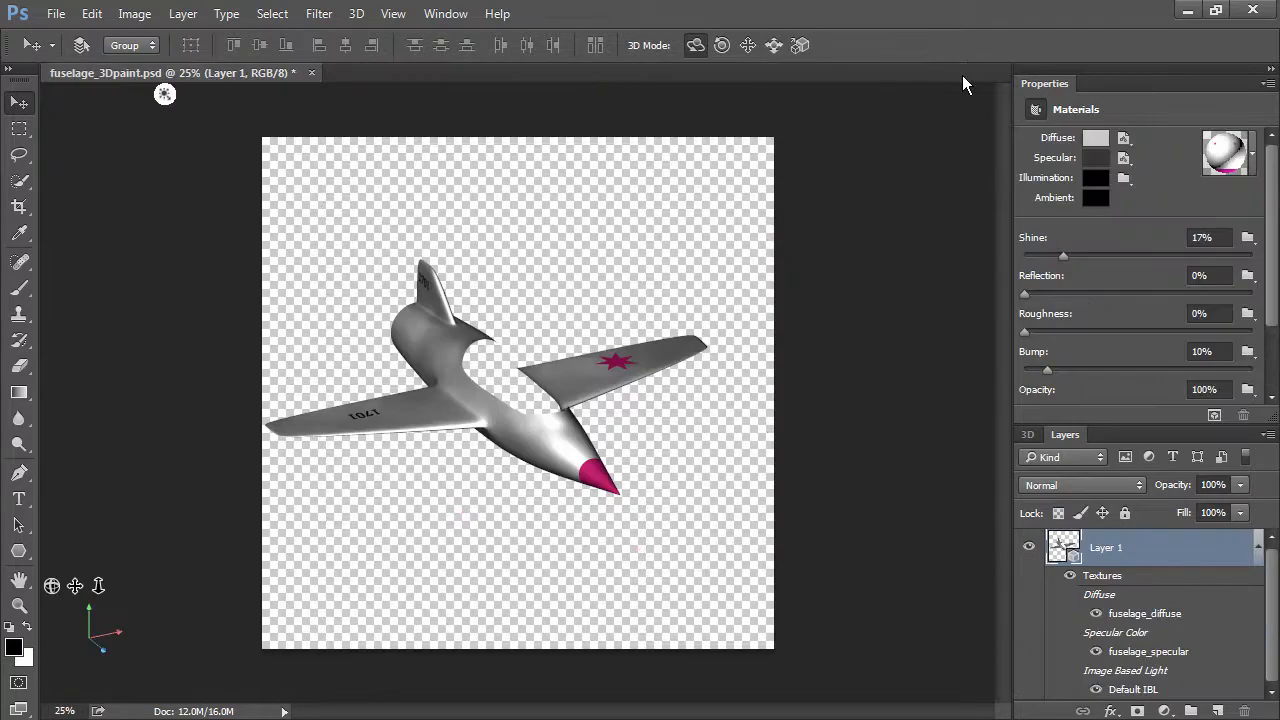
- Open the fuselage material's specular texture and save a PNG copy as fuselage_specular3D in the project's photoshop folder
{"action": "left_click", "coordinate": [1123, 159]}
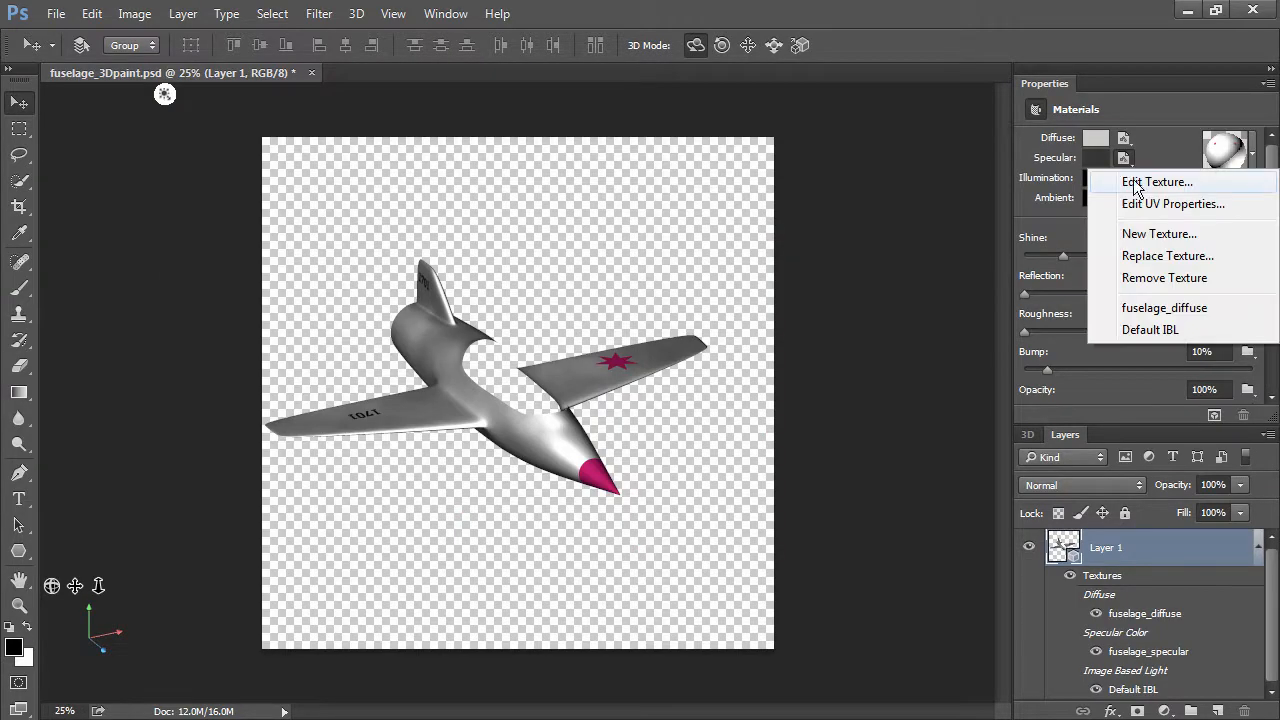
{"action": "left_click", "coordinate": [1159, 181]}
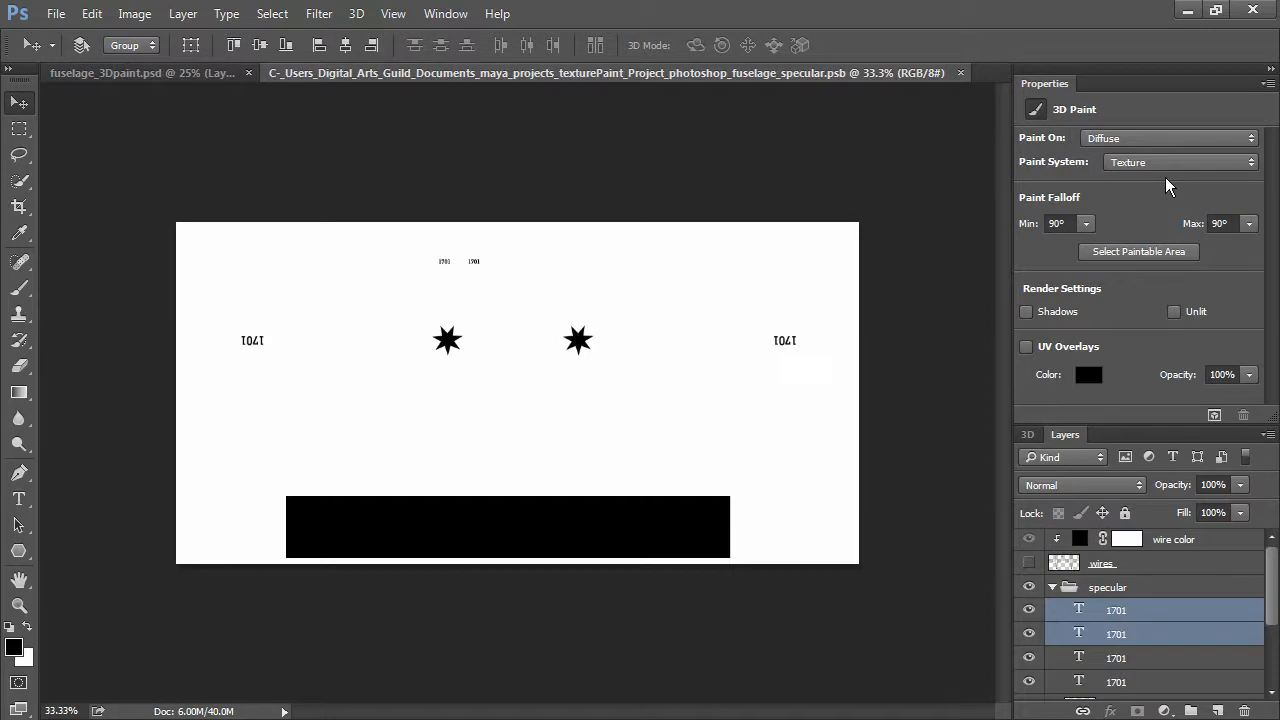
{"action": "left_click", "coordinate": [56, 14]}
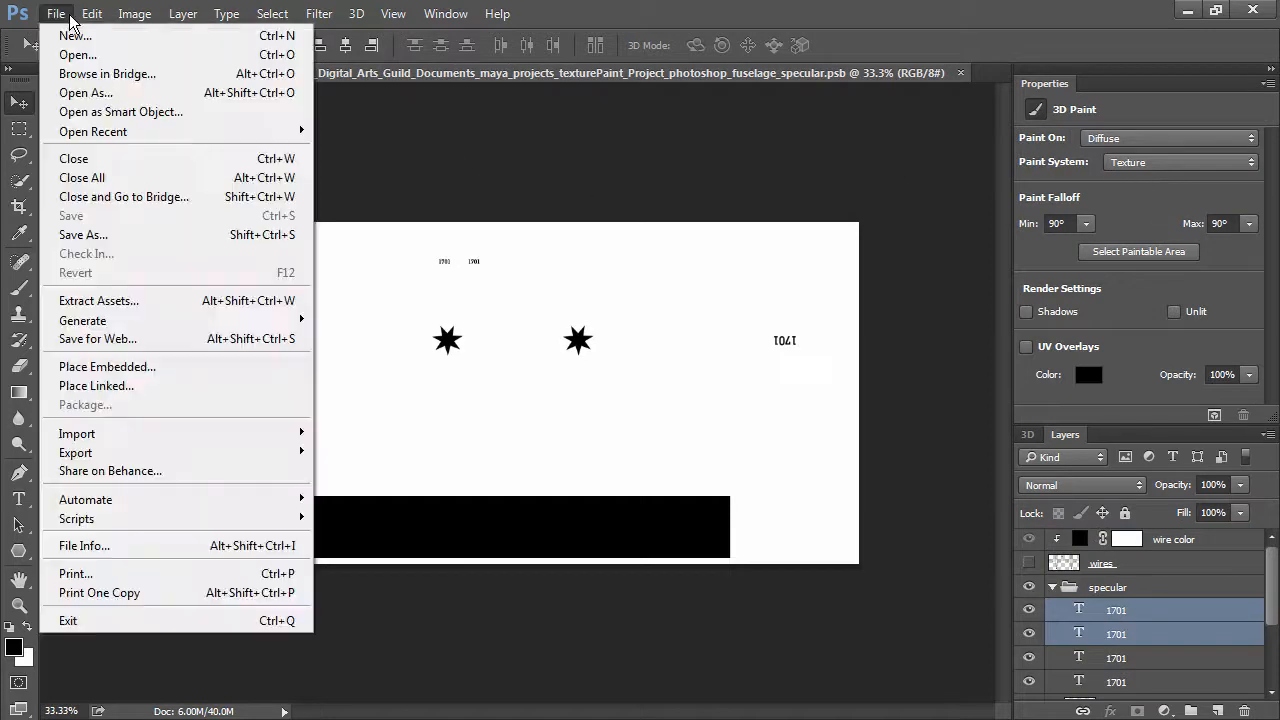
{"action": "left_click", "coordinate": [143, 238]}
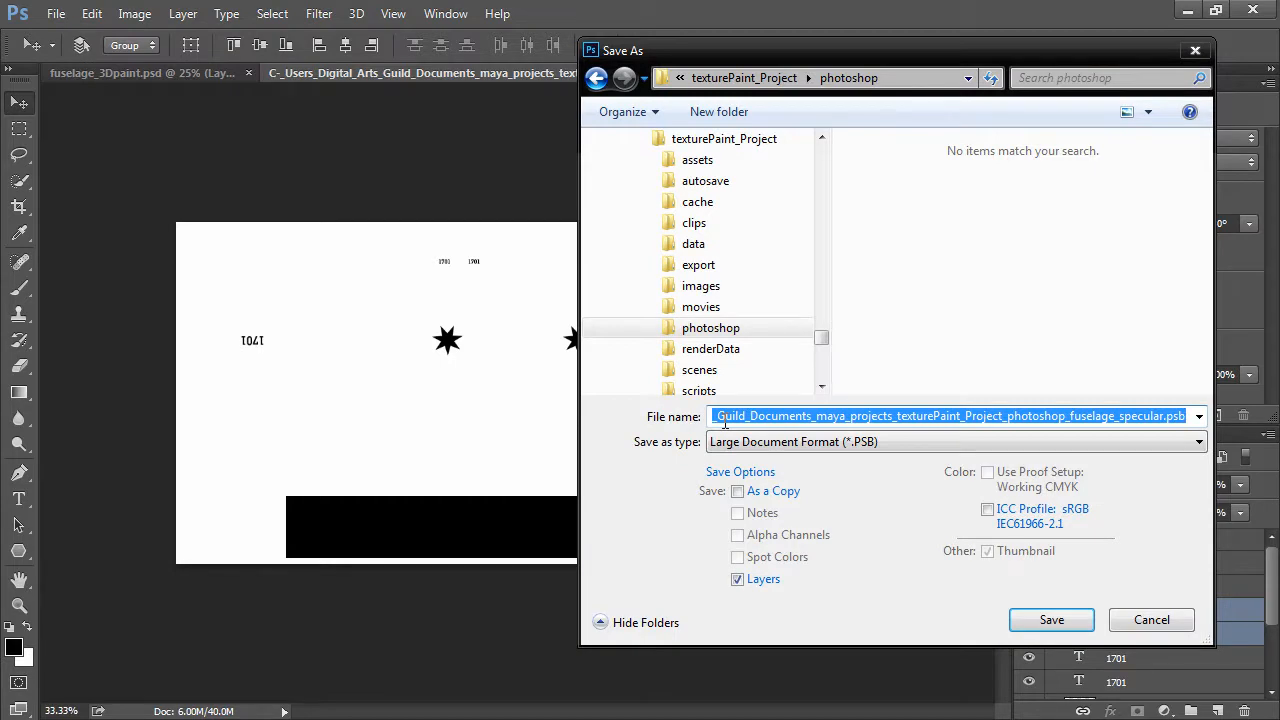
{"action": "type", "text": "fuselage_"}
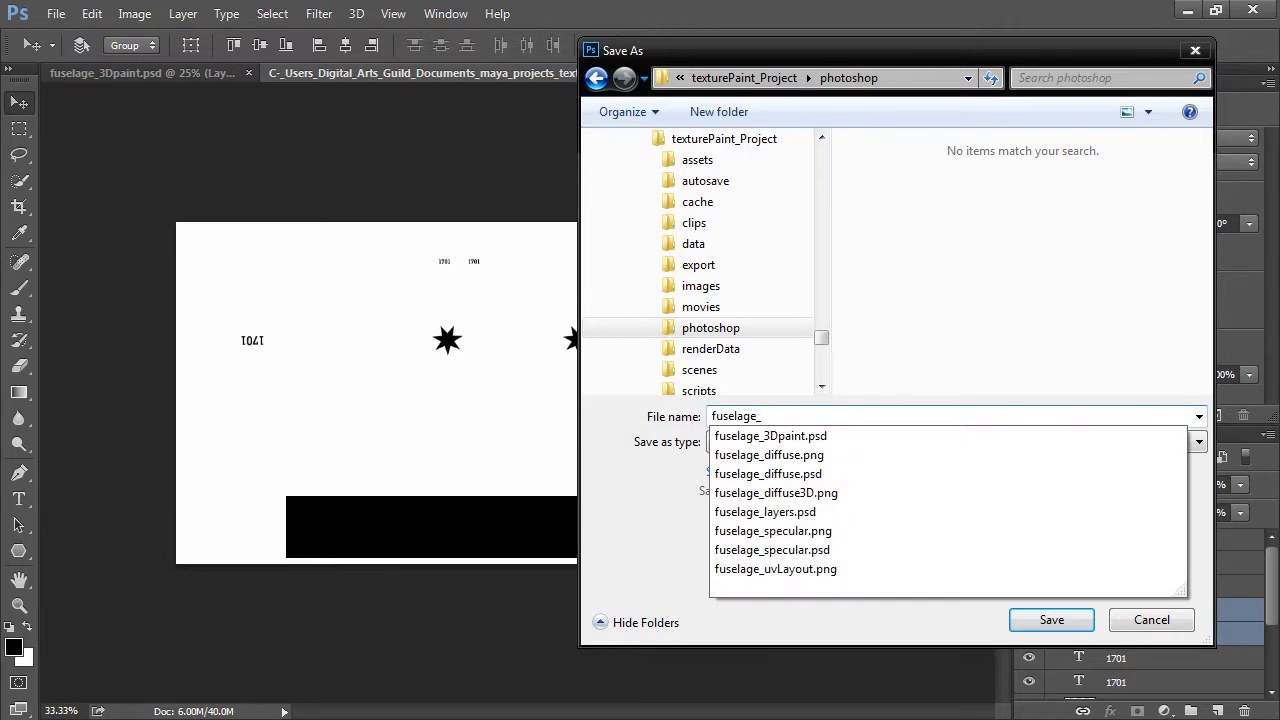
{"action": "type", "text": "specular"}
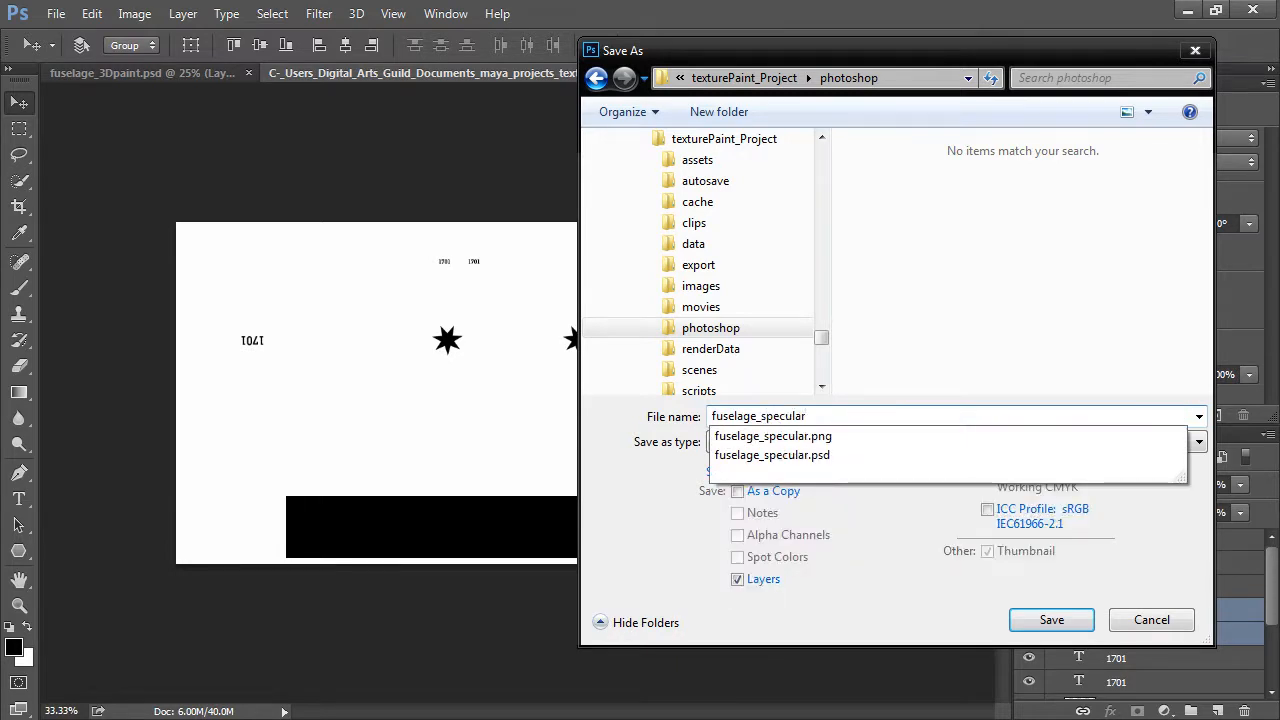
{"action": "type", "text": "3D"}
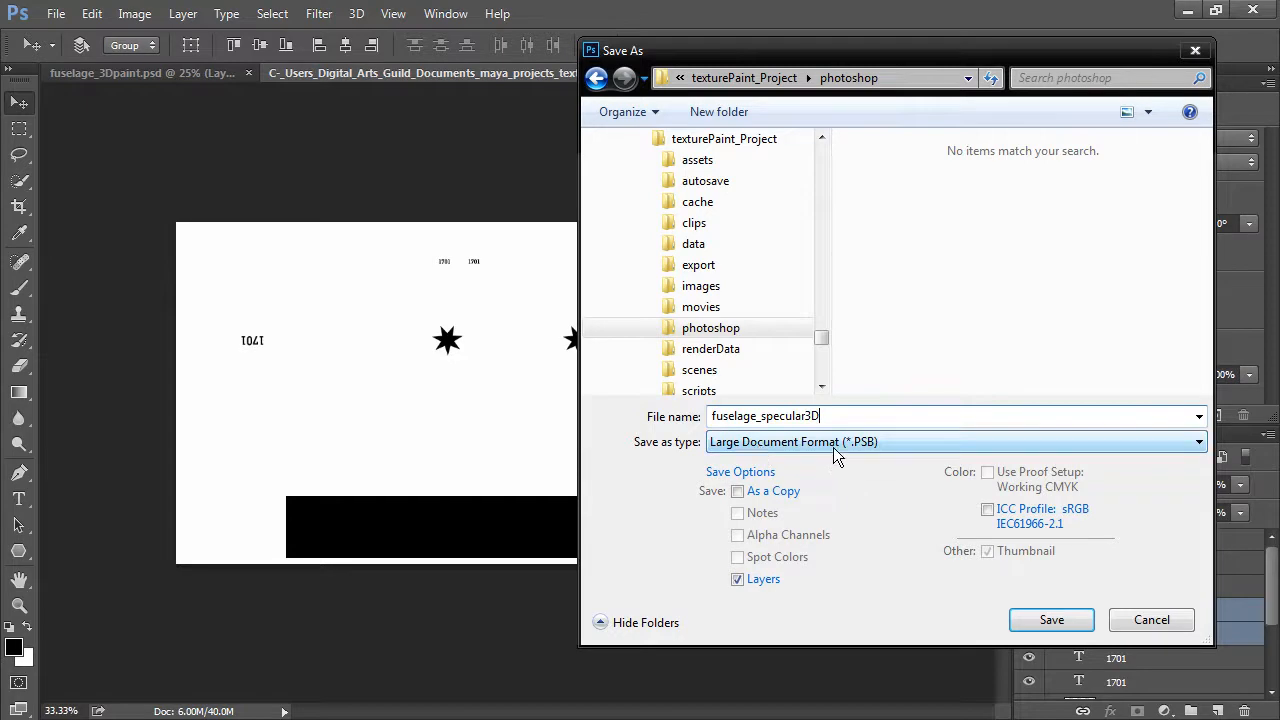
{"action": "left_click", "coordinate": [841, 443]}
{"action": "left_click", "coordinate": [810, 362]}
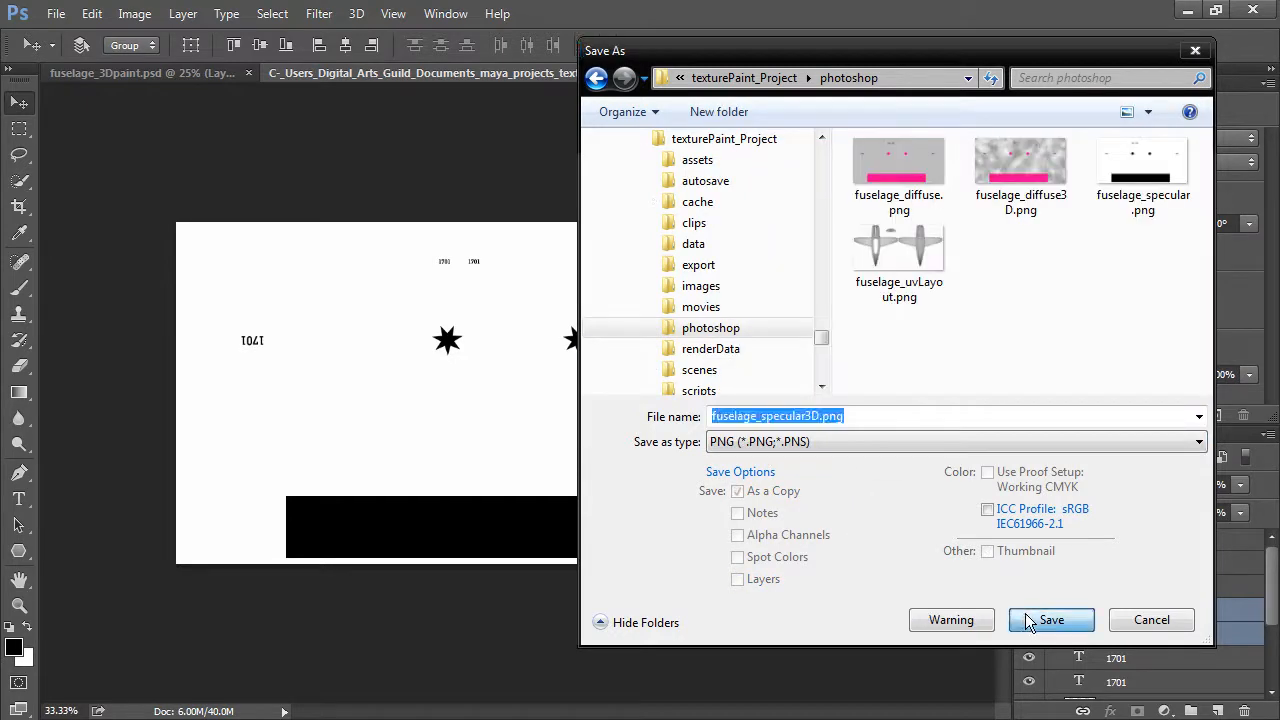
{"action": "left_click", "coordinate": [1030, 622]}
{"action": "left_click", "coordinate": [730, 227]}
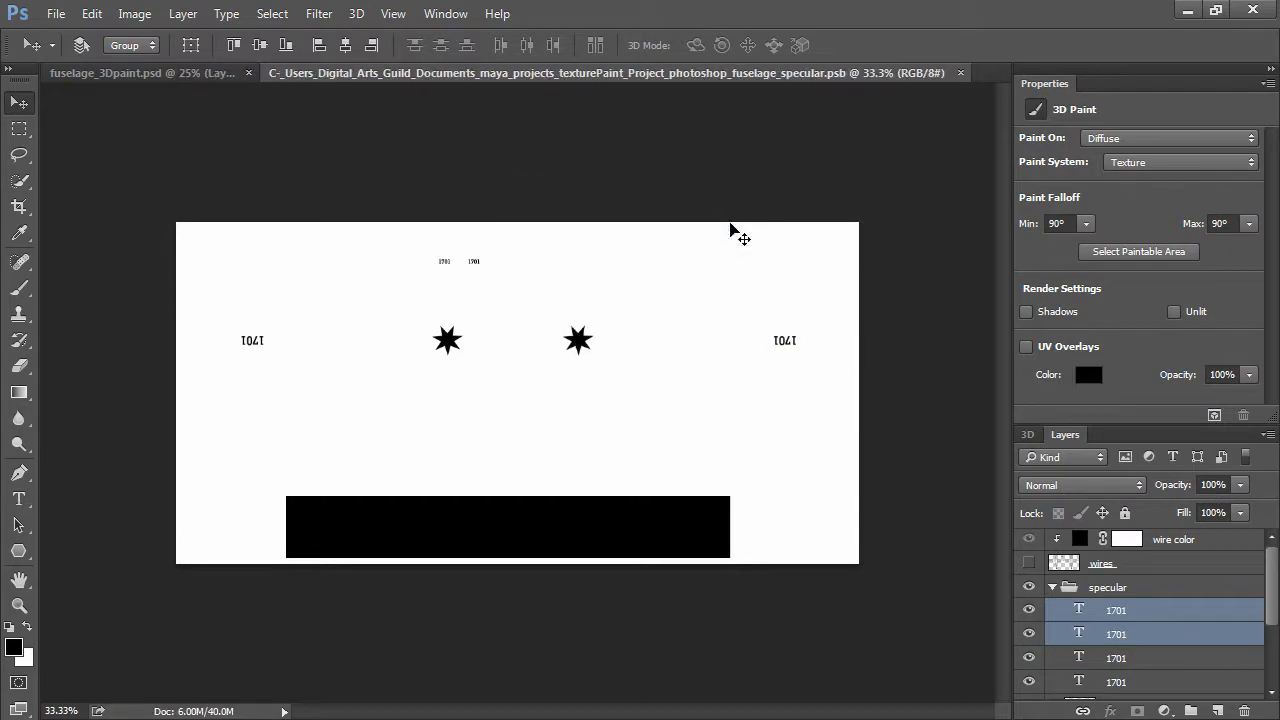
- Close the specular texture and save the fuselage_3Dpaint.psd document
{"action": "left_click", "coordinate": [960, 73]}
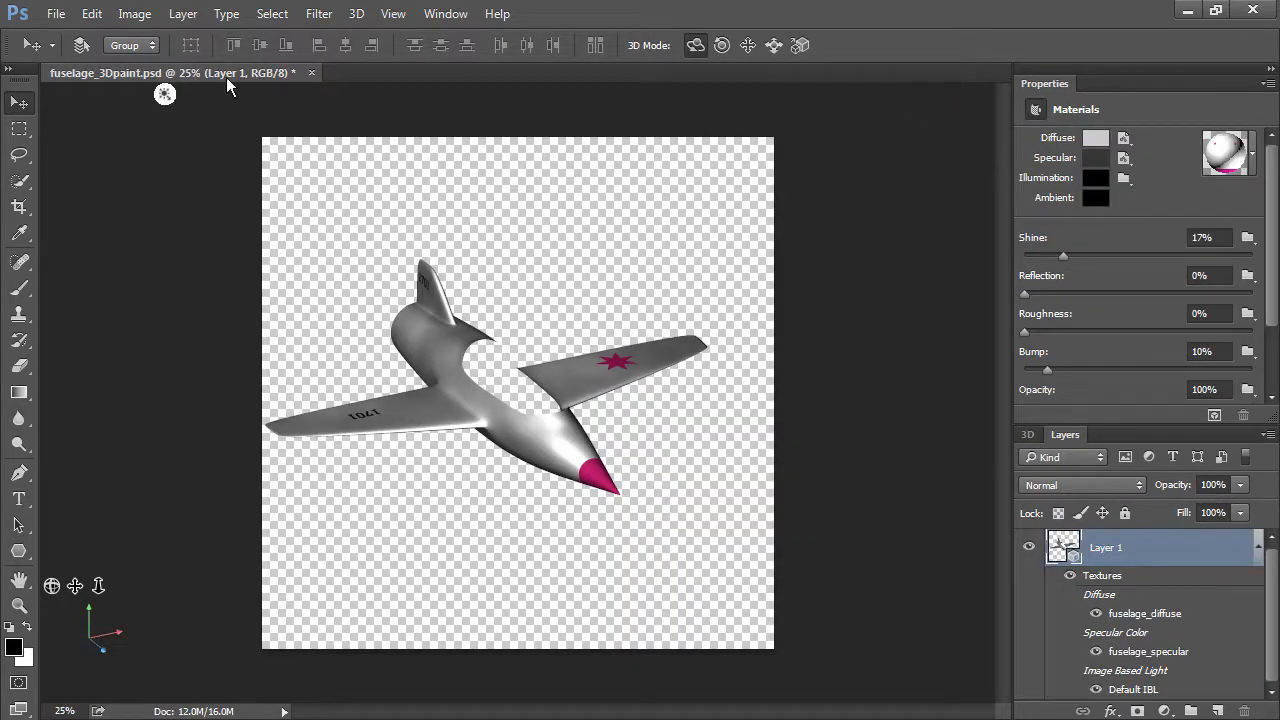
{"action": "left_click", "coordinate": [56, 14]}
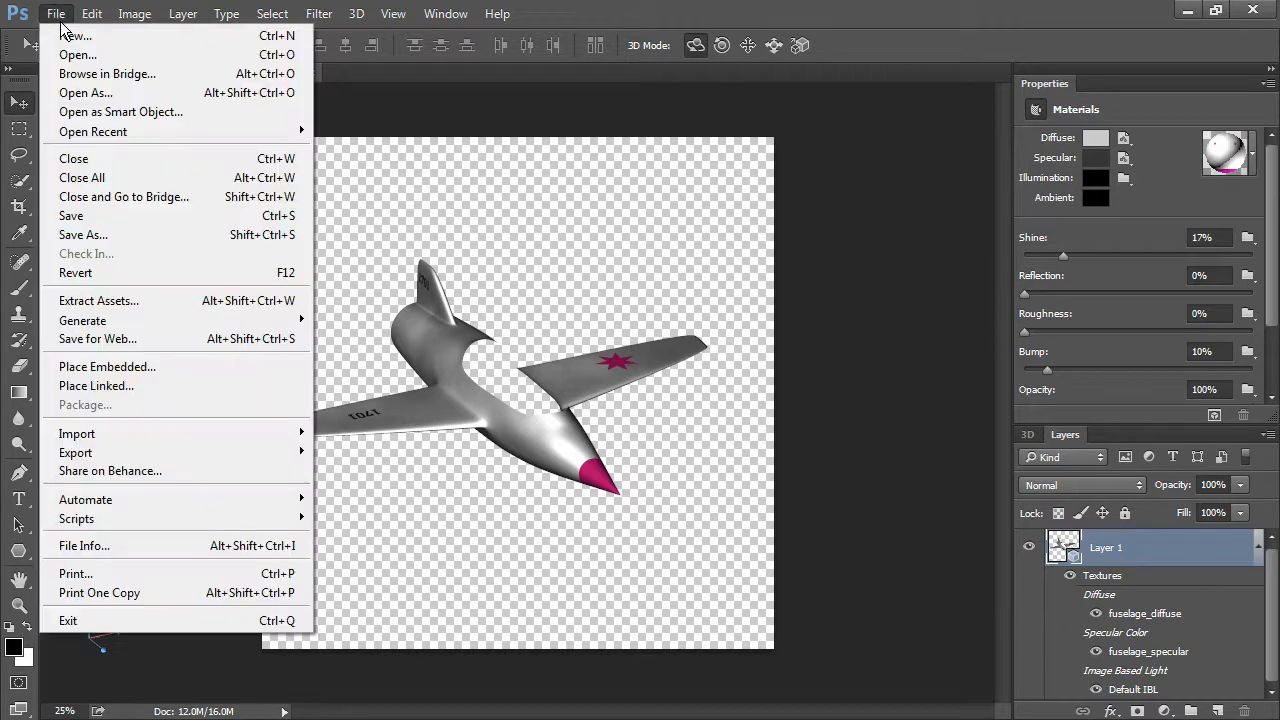
{"action": "left_click", "coordinate": [86, 215]}
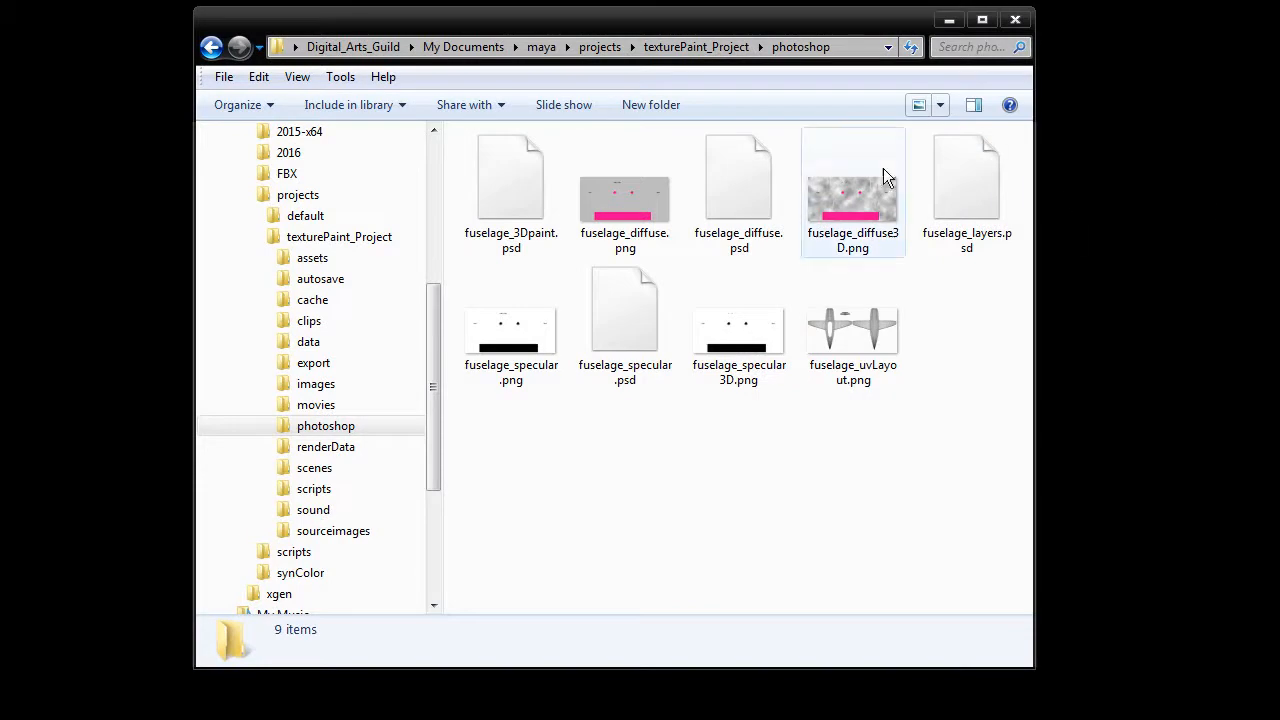
- Copy fuselage_diffuse3D.png and fuselage_specular3D.png from the project's photoshop folder into its sourceimages folder
{"action": "left_click", "coordinate": [868, 214]}
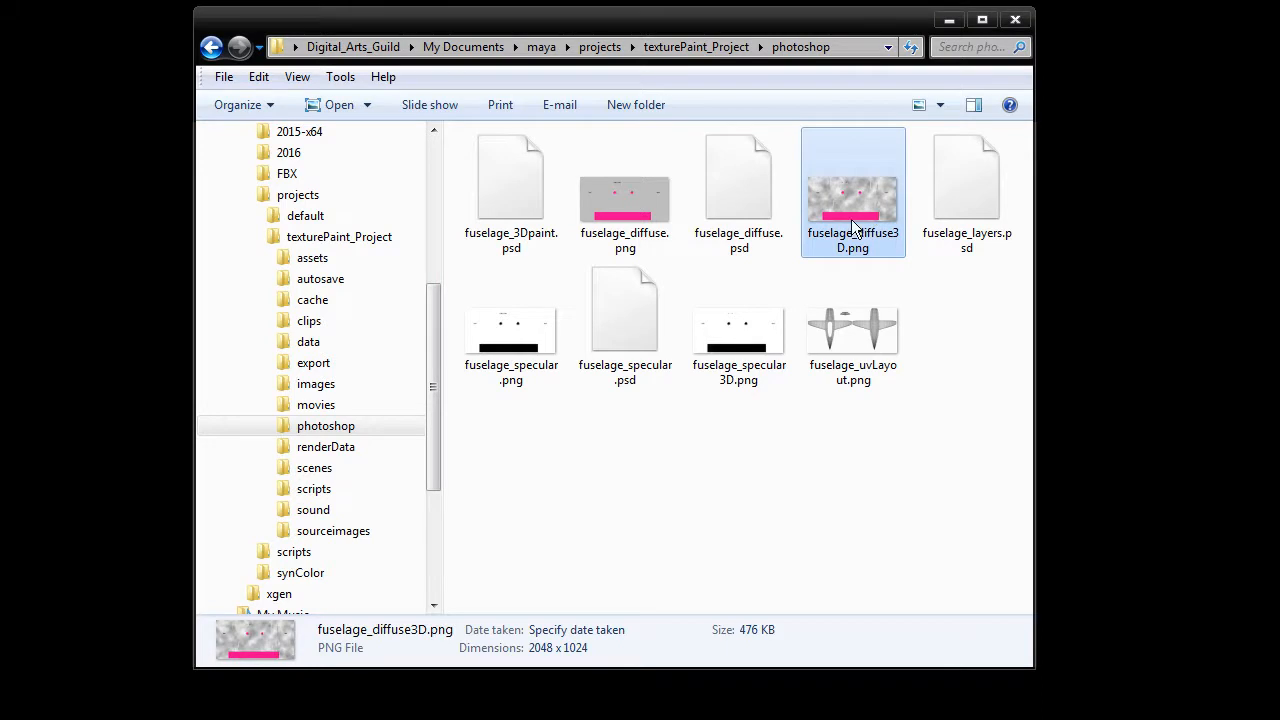
{"action": "left_click", "coordinate": [749, 330], "text": "ctrl"}
{"action": "right_click", "coordinate": [833, 190]}
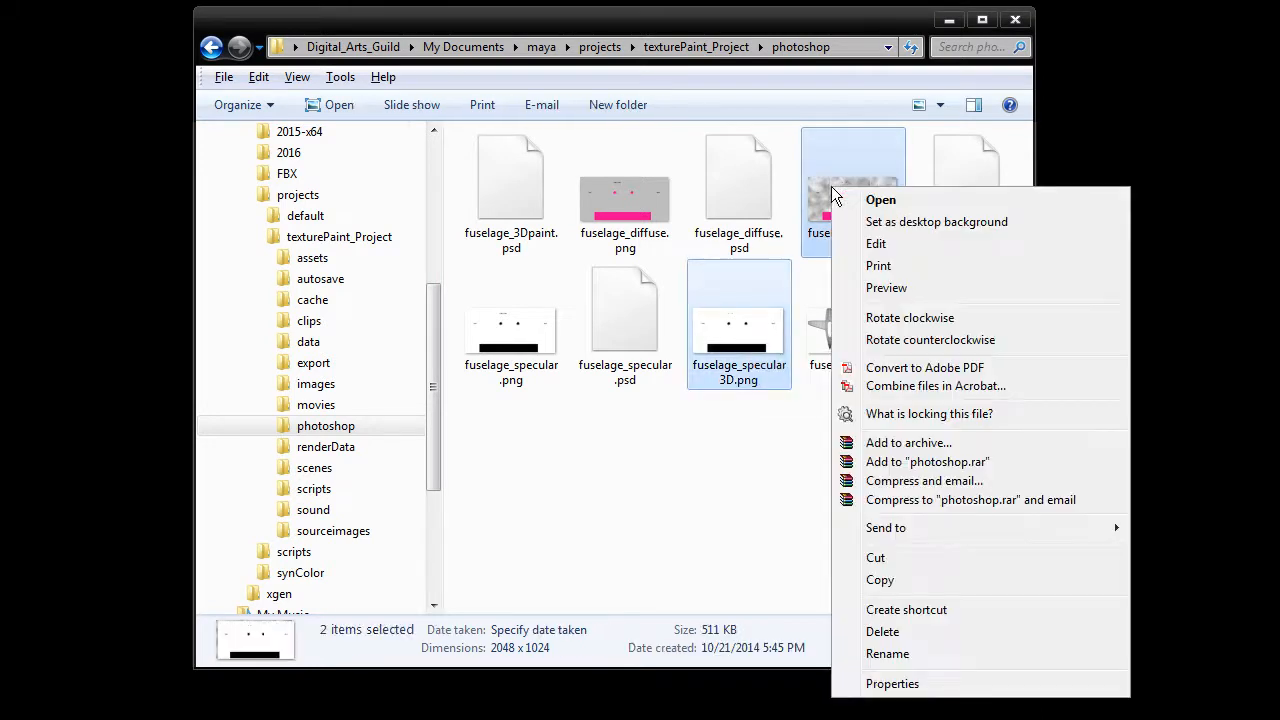
{"action": "left_click", "coordinate": [895, 580]}
{"action": "left_click", "coordinate": [345, 530]}
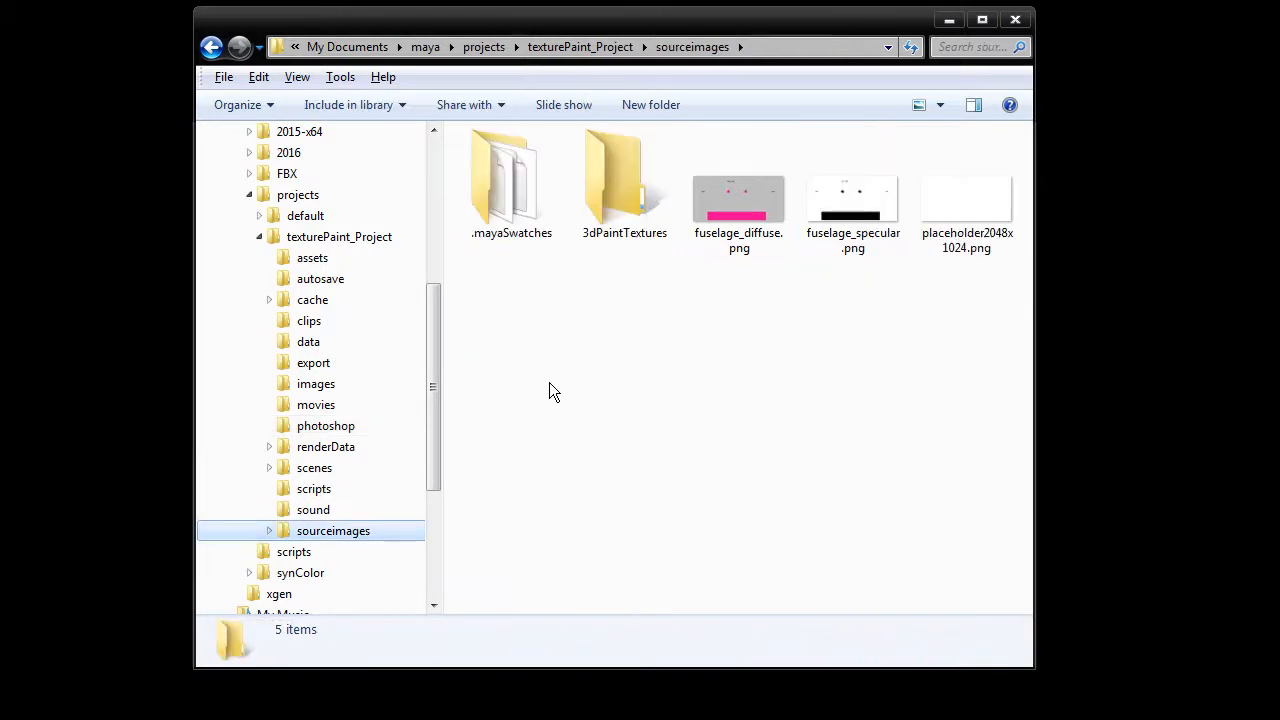
{"action": "right_click", "coordinate": [560, 353]}
{"action": "left_click", "coordinate": [598, 492]}
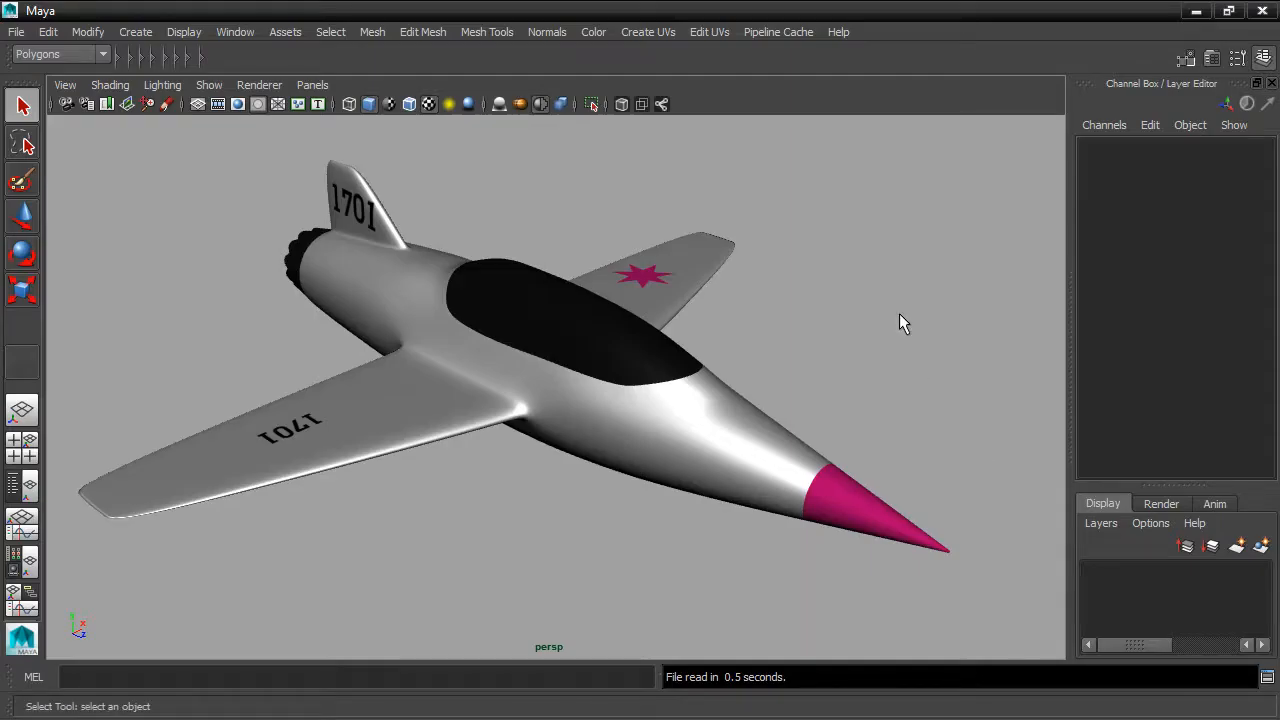
- Switch to Maya and replace the color texture of the jet fuselage's fuselageBlinn1 material with fuselage_diffuse3D.png from sourceimages
{"action": "left_click", "coordinate": [697, 424]}
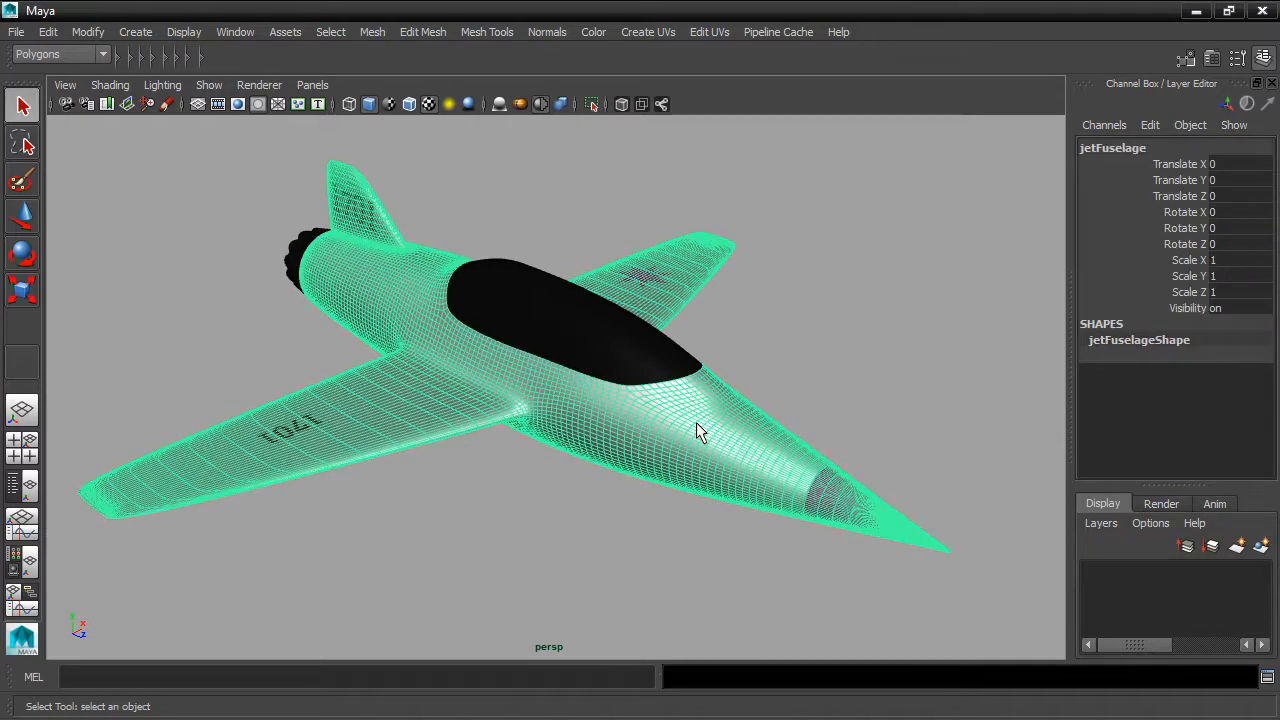
{"action": "key", "text": "ctrl+a"}
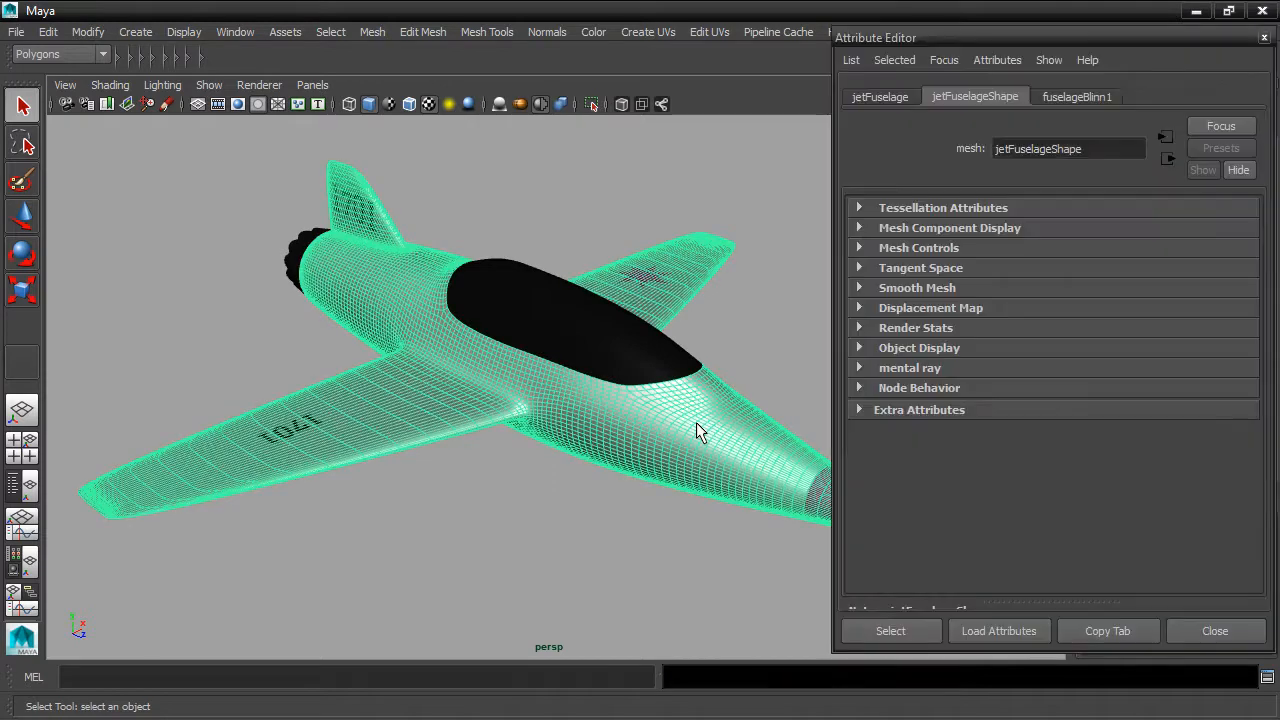
{"action": "left_click", "coordinate": [1096, 92]}
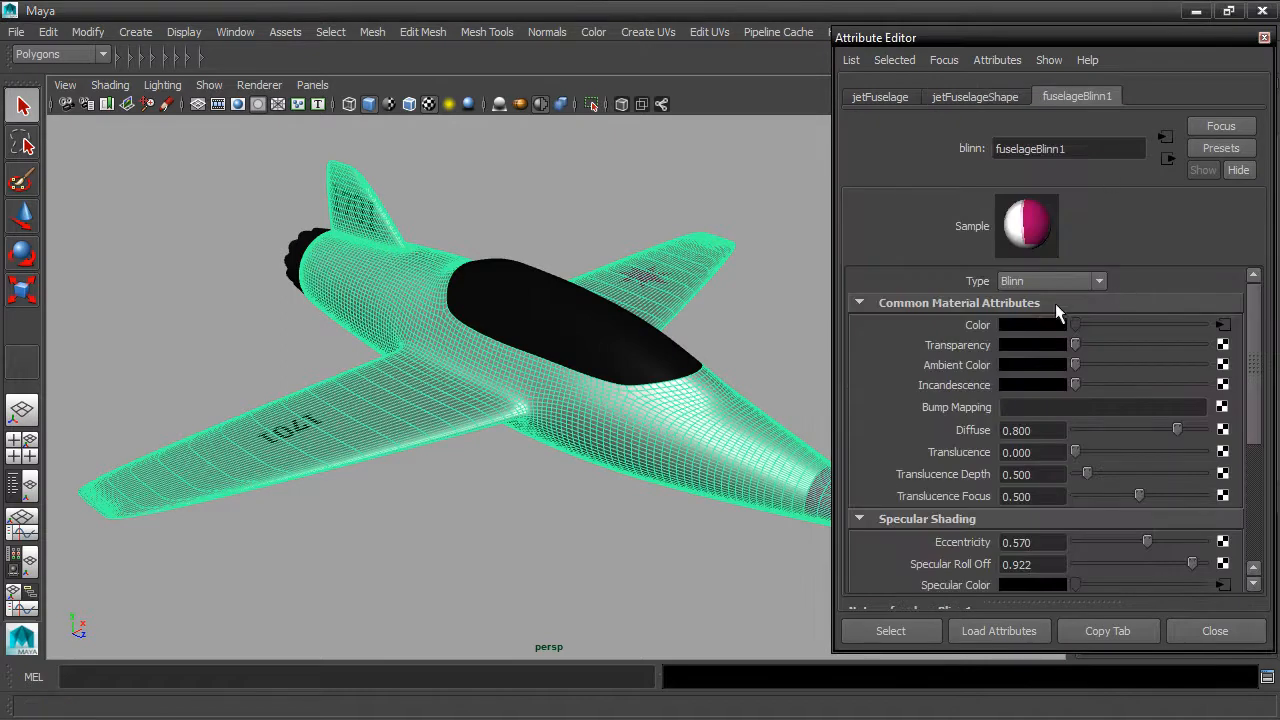
{"action": "left_click", "coordinate": [1222, 327]}
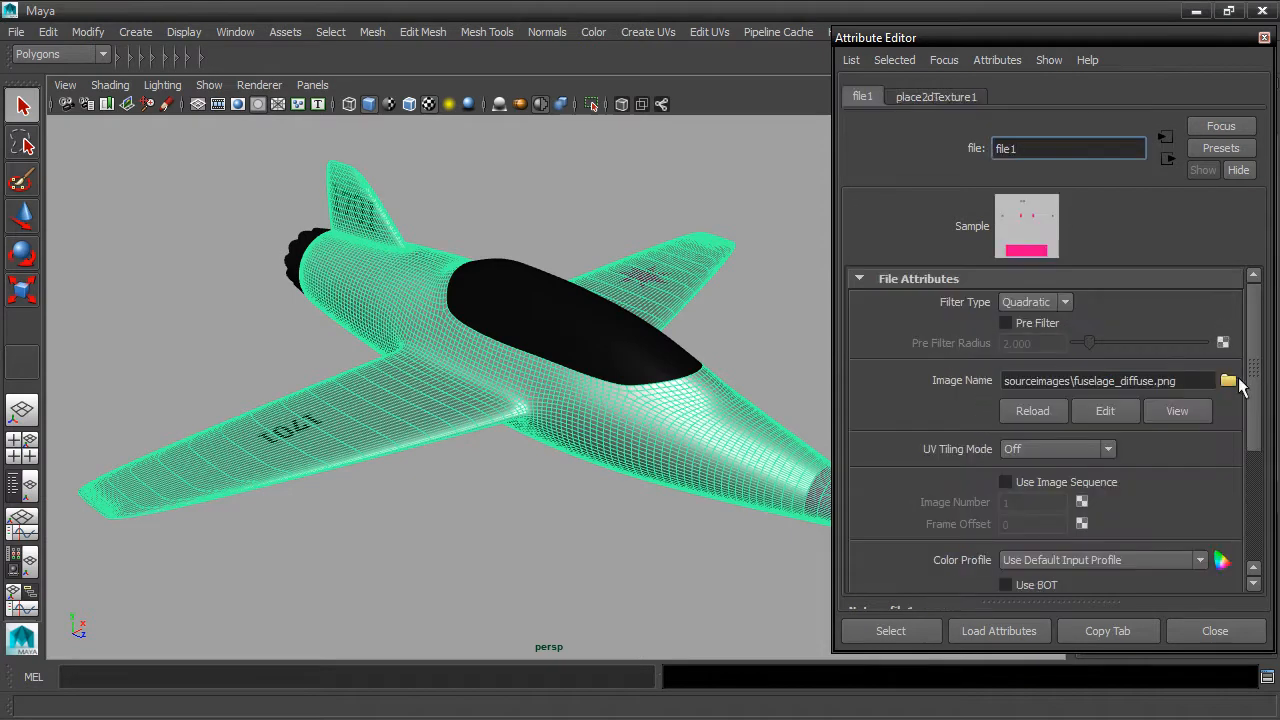
{"action": "left_click", "coordinate": [1228, 382]}
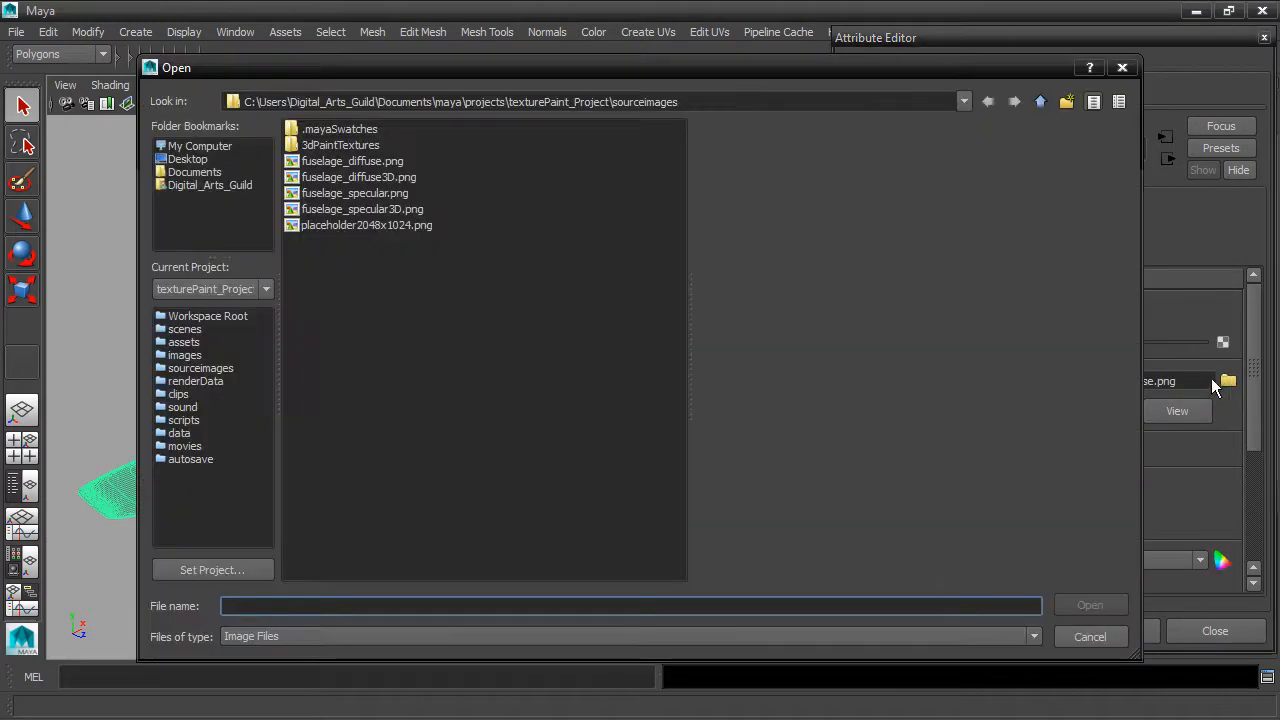
{"action": "left_click", "coordinate": [352, 178]}
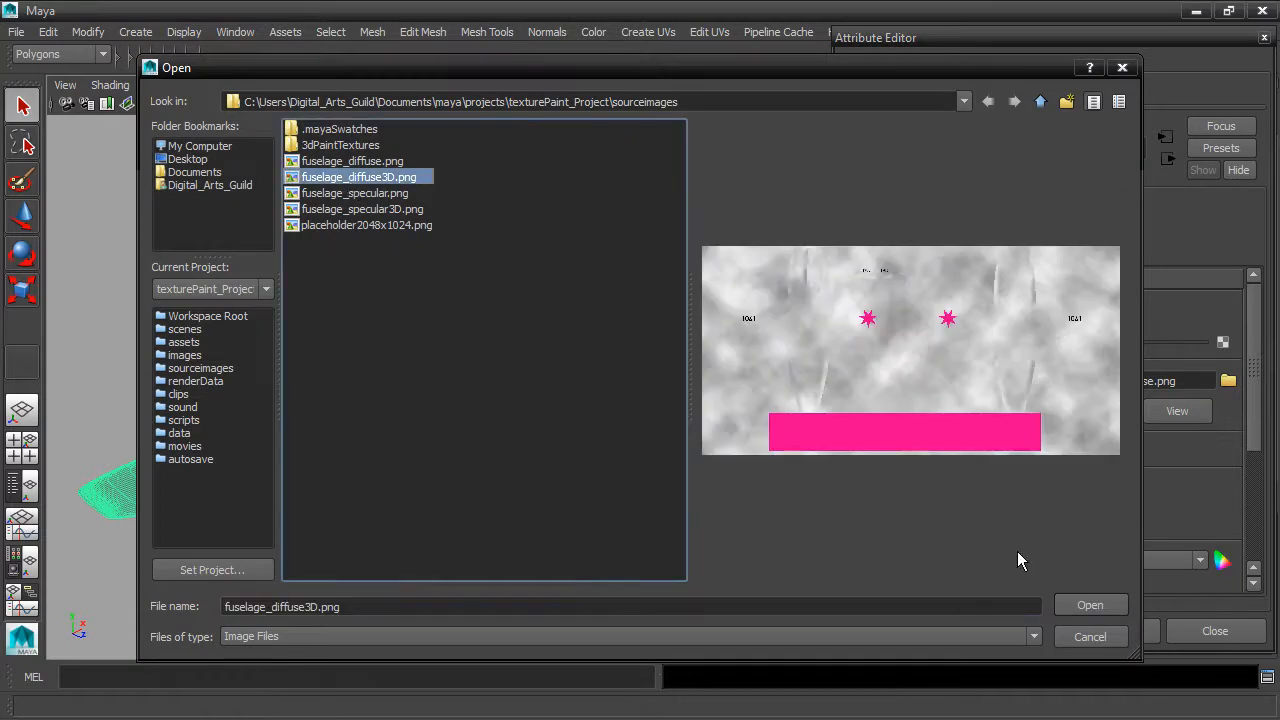
{"action": "left_click", "coordinate": [1062, 604]}
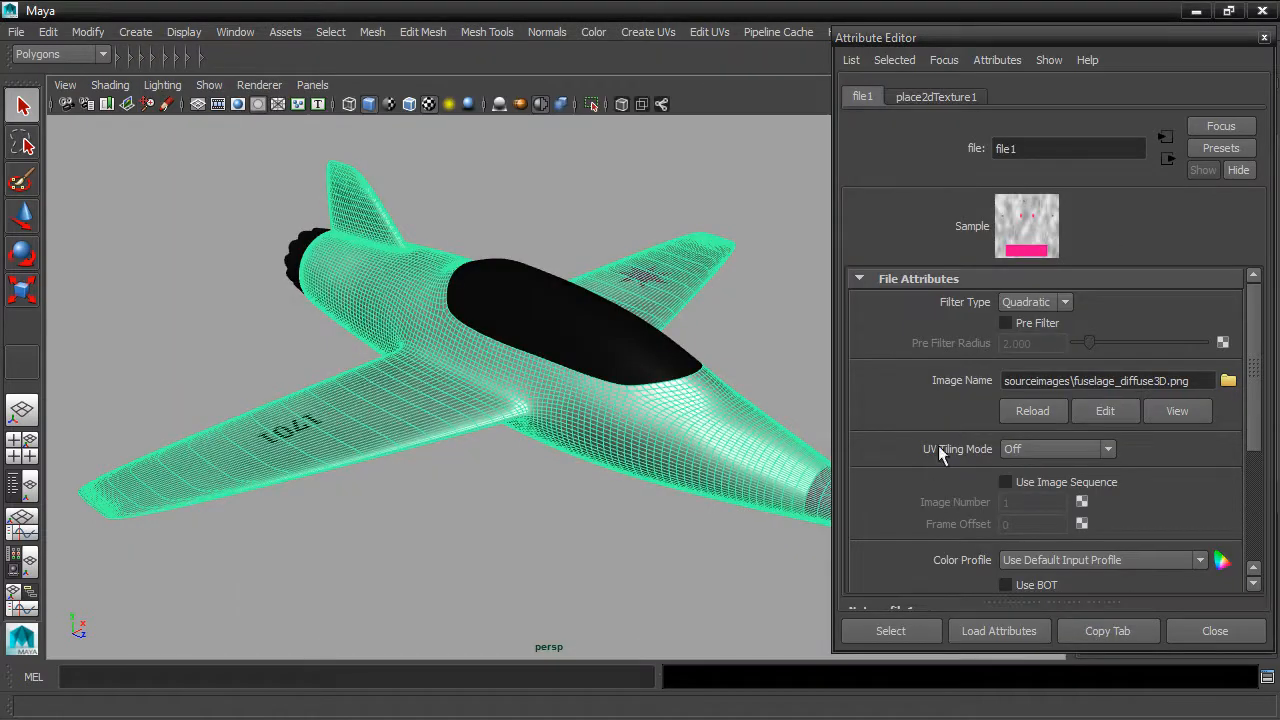
{"action": "left_click", "coordinate": [609, 206]}
{"action": "left_click_drag", "start_coordinate": [612, 214], "coordinate": [574, 199]}
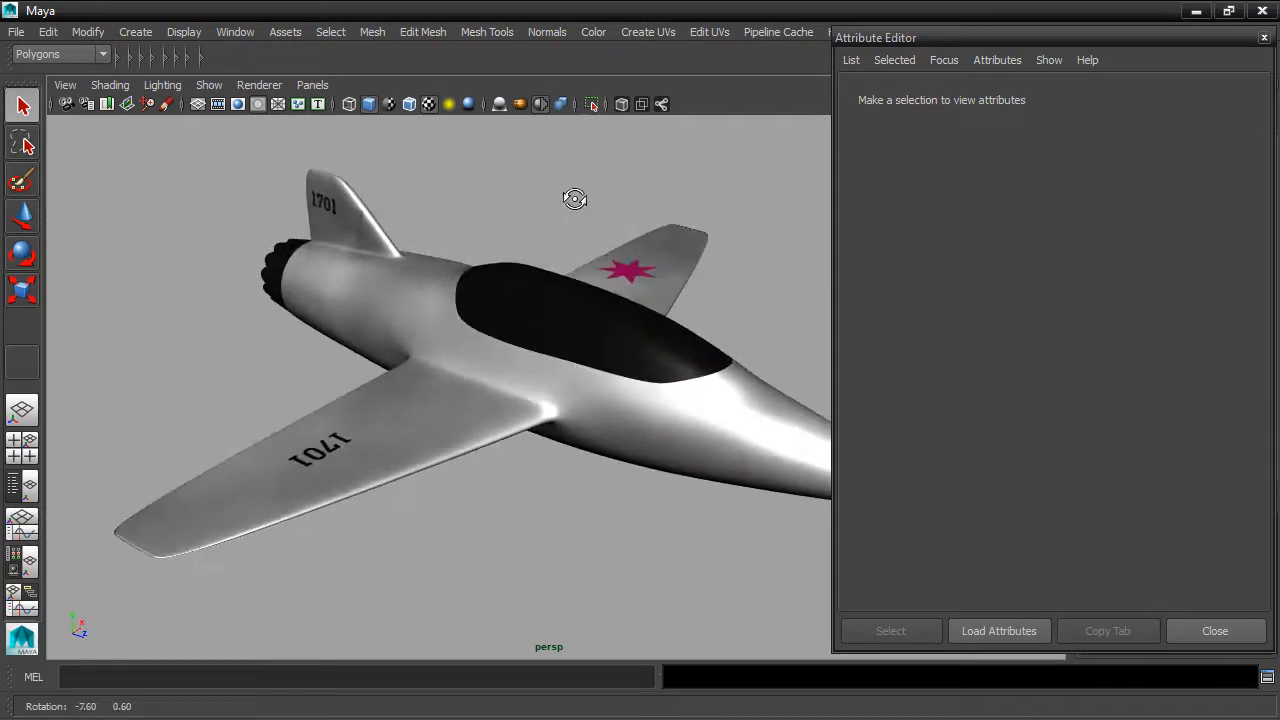
- Replace the specular color texture of the fuselageBlinn1 material with fuselage_specular3D.png from sourceimages and close the attribute editor
{"action": "left_click", "coordinate": [411, 316]}
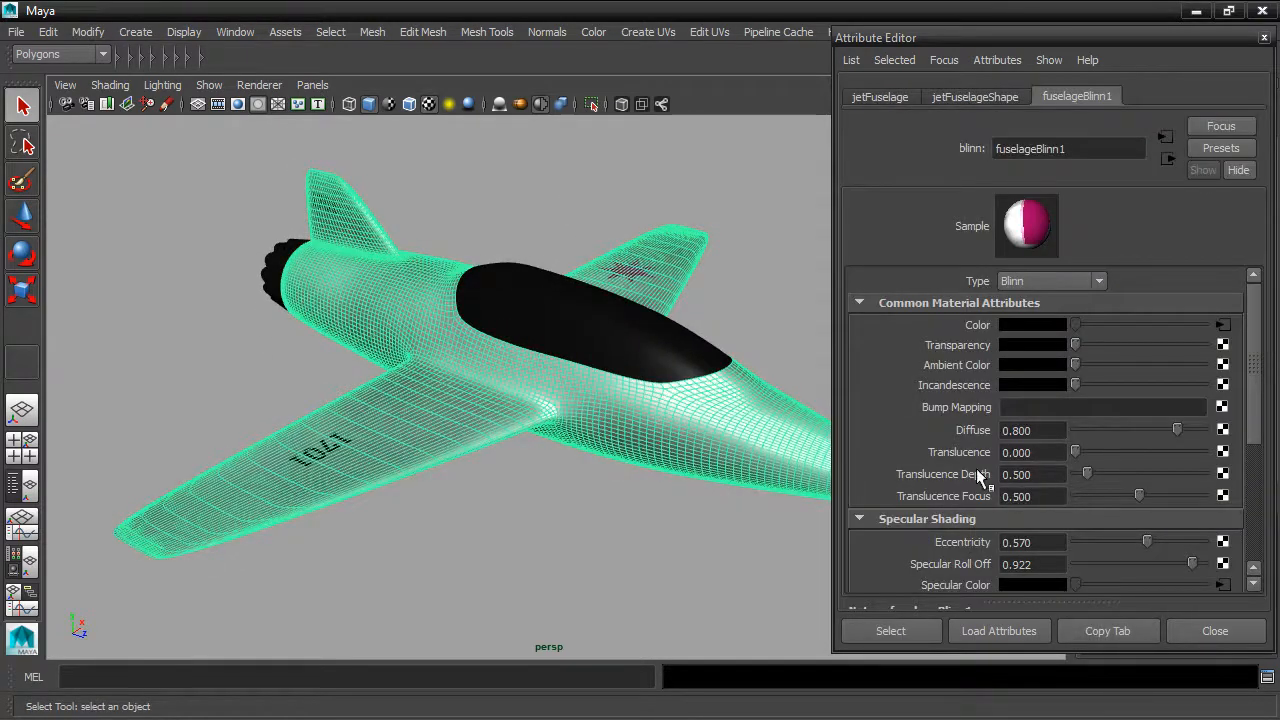
{"action": "left_click_drag", "start_coordinate": [1247, 401], "coordinate": [1253, 492]}
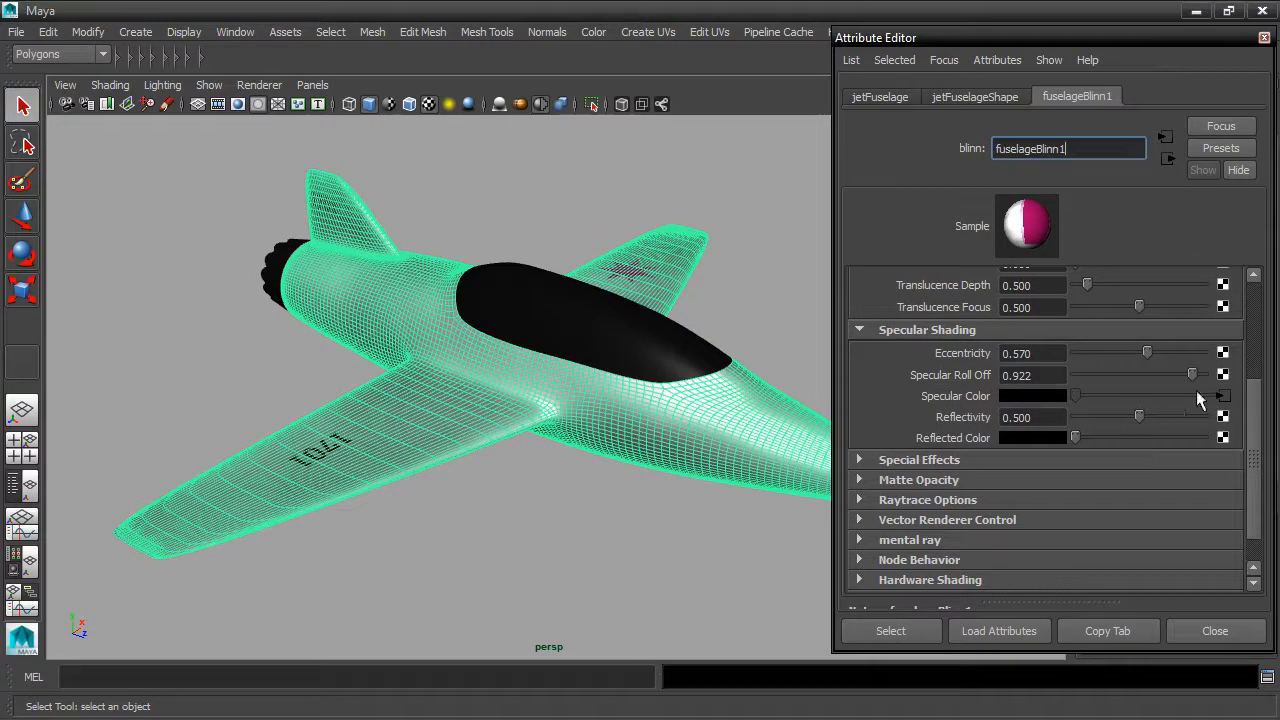
{"action": "left_click", "coordinate": [1222, 396]}
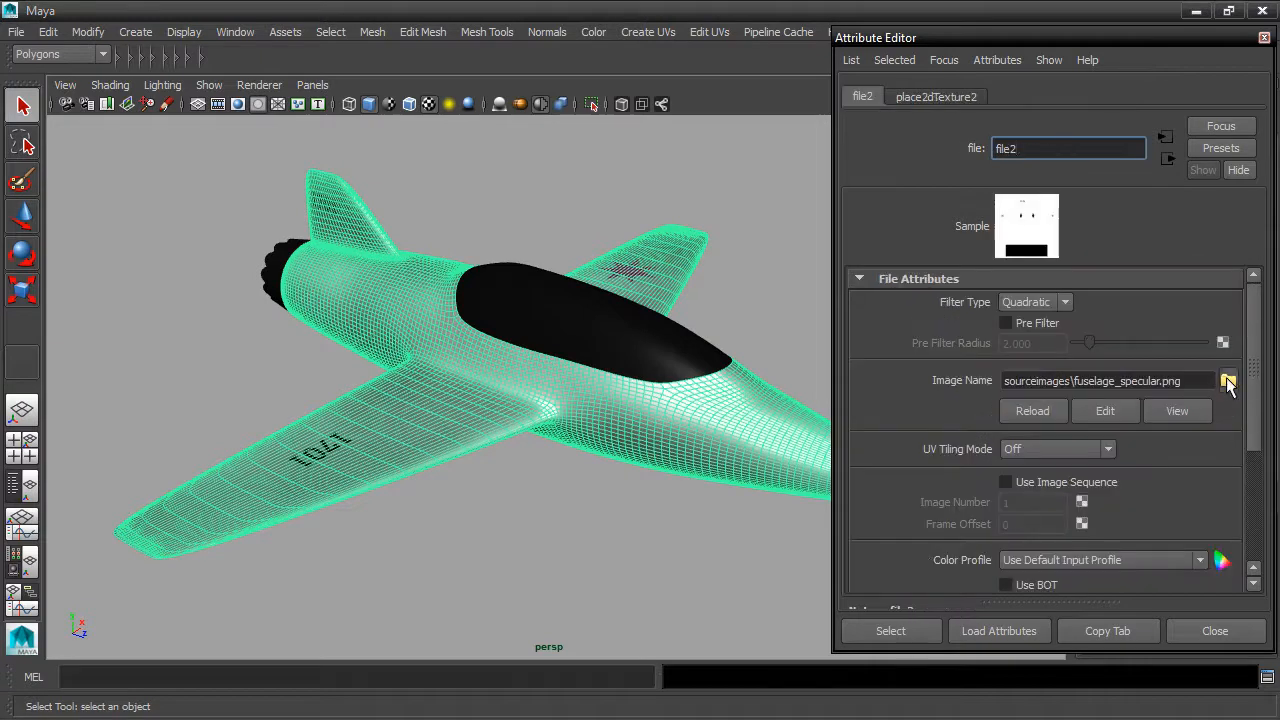
{"action": "left_click", "coordinate": [1228, 381]}
{"action": "left_click", "coordinate": [348, 210]}
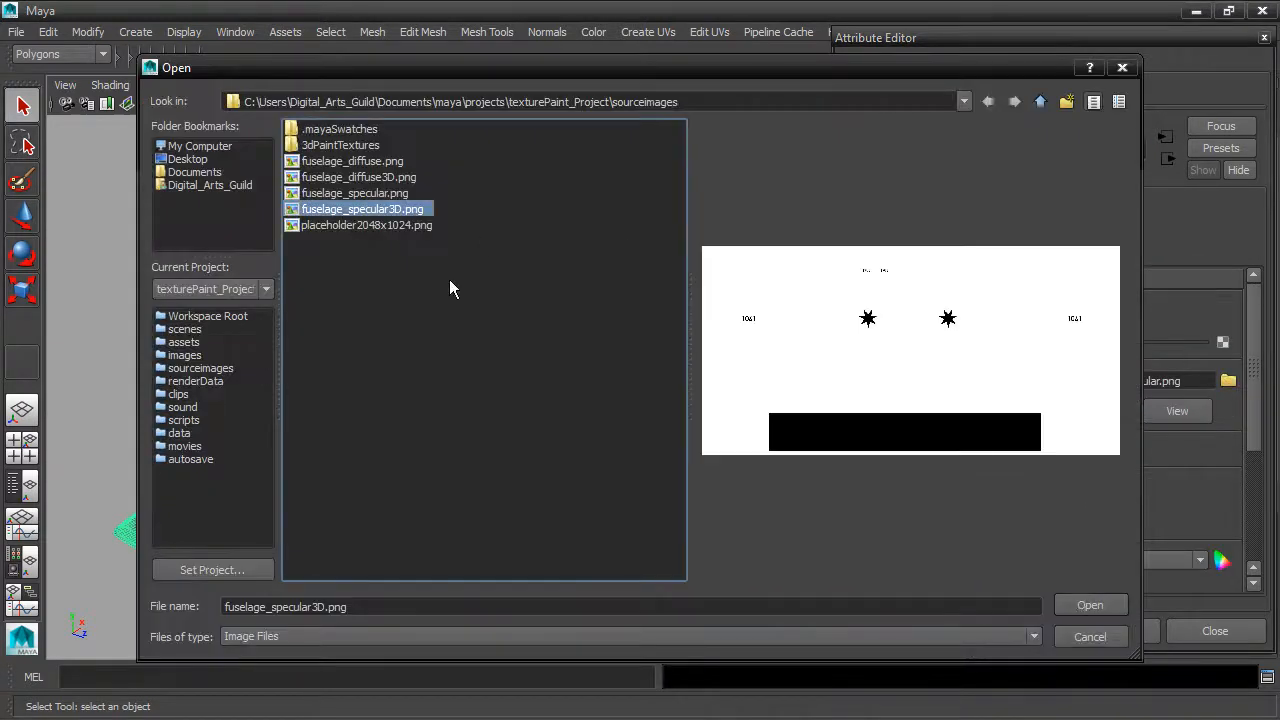
{"action": "left_click", "coordinate": [1084, 602]}
{"action": "left_click", "coordinate": [636, 520]}
{"action": "left_click_drag", "start_coordinate": [636, 520], "coordinate": [573, 501]}
{"action": "left_click", "coordinate": [1264, 37]}
- Examine the painted textures on the jet's wings, fuselage, tail and nose up close and from several angles
{"action": "left_click_drag", "start_coordinate": [850, 258], "coordinate": [737, 317]}
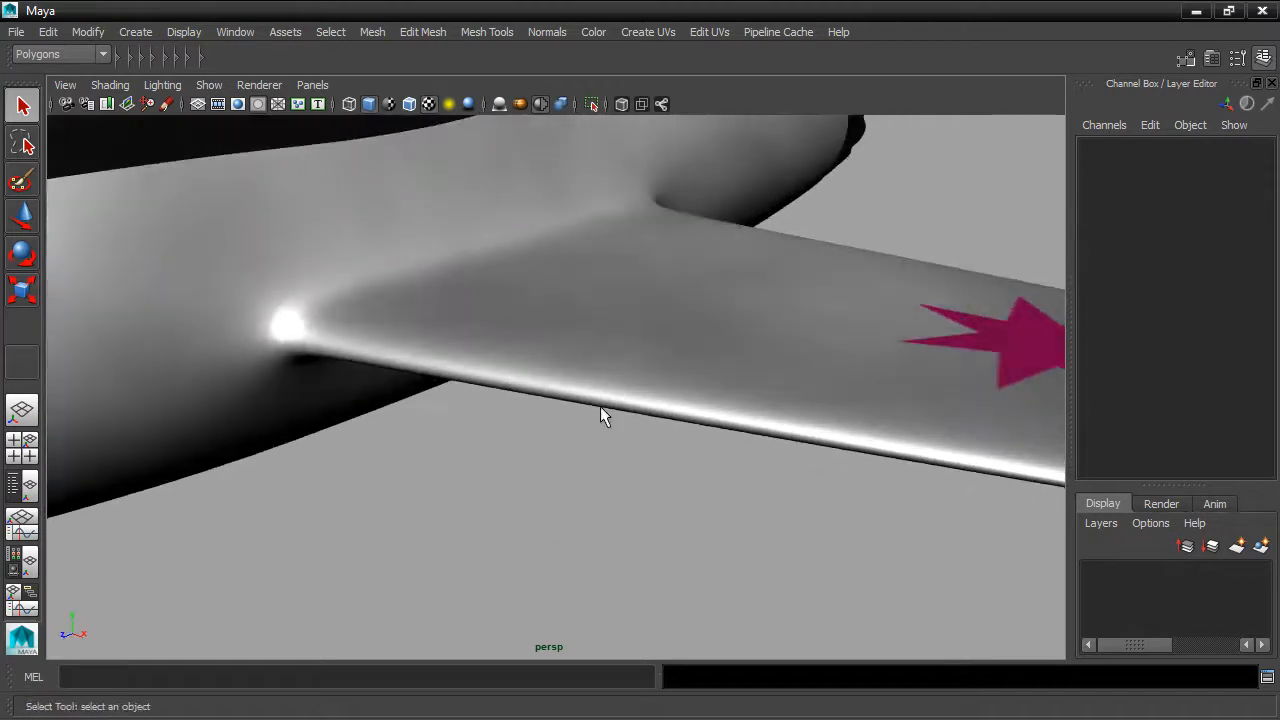
{"action": "scroll", "coordinate": [594, 360], "scroll_direction": "down", "scroll_amount": 6}
{"action": "left_click_drag", "start_coordinate": [589, 360], "coordinate": [677, 386]}
{"action": "scroll", "coordinate": [743, 369], "scroll_direction": "down", "scroll_amount": 5}
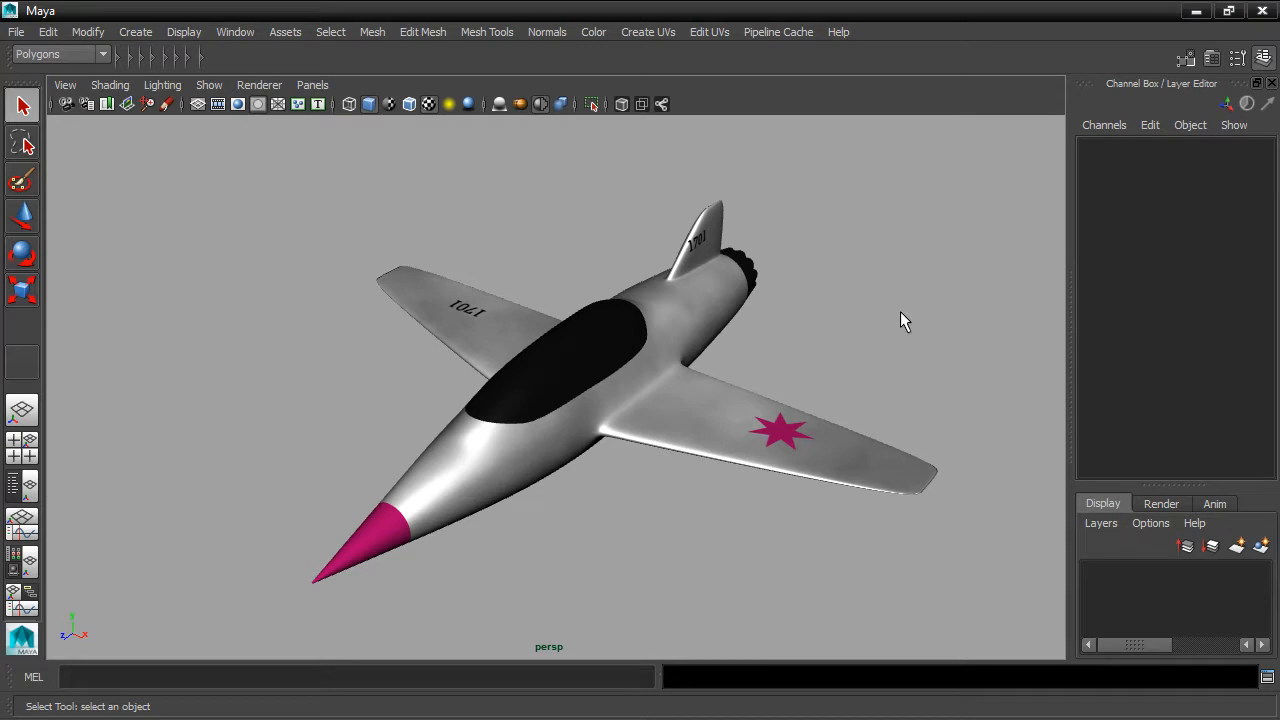
{"action": "left_click_drag", "start_coordinate": [807, 229], "coordinate": [869, 356]}
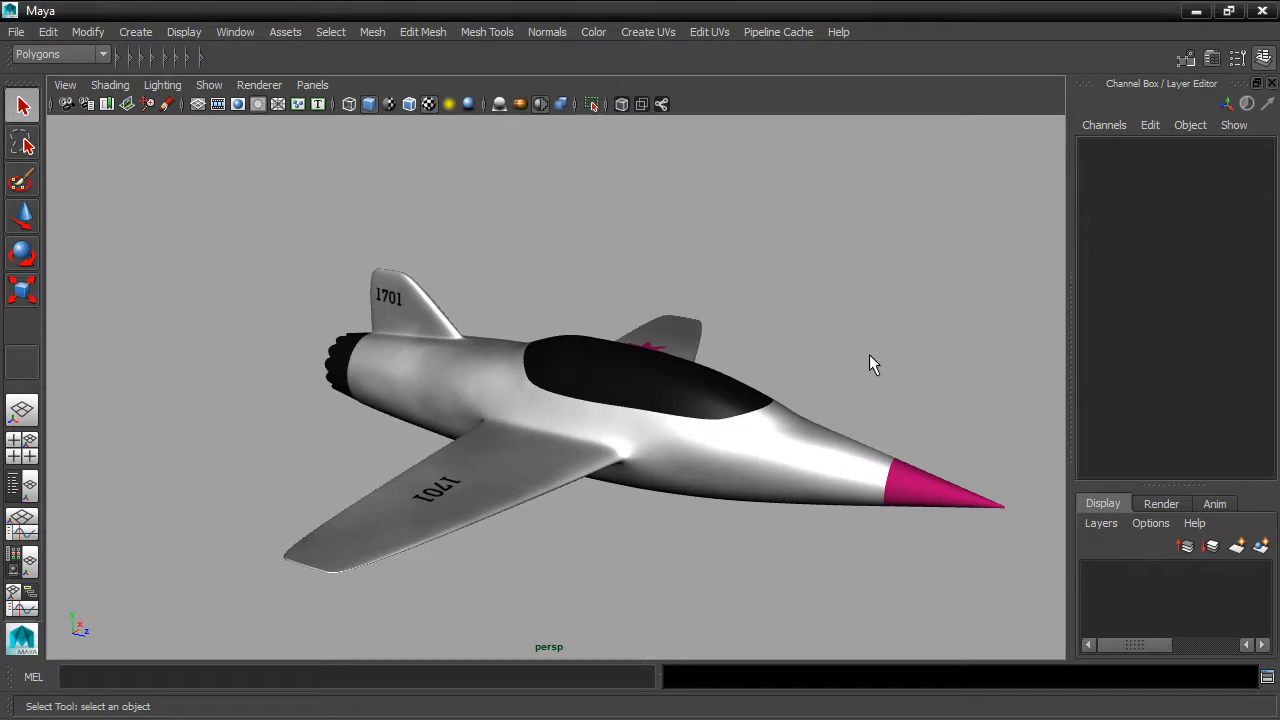
{"action": "mouse_move", "coordinate": [828, 340]}
{"action": "left_mouse_down"}
{"action": "mouse_move", "coordinate": [794, 334]}
{"action": "mouse_move", "coordinate": [846, 329]}
{"action": "left_mouse_up"}
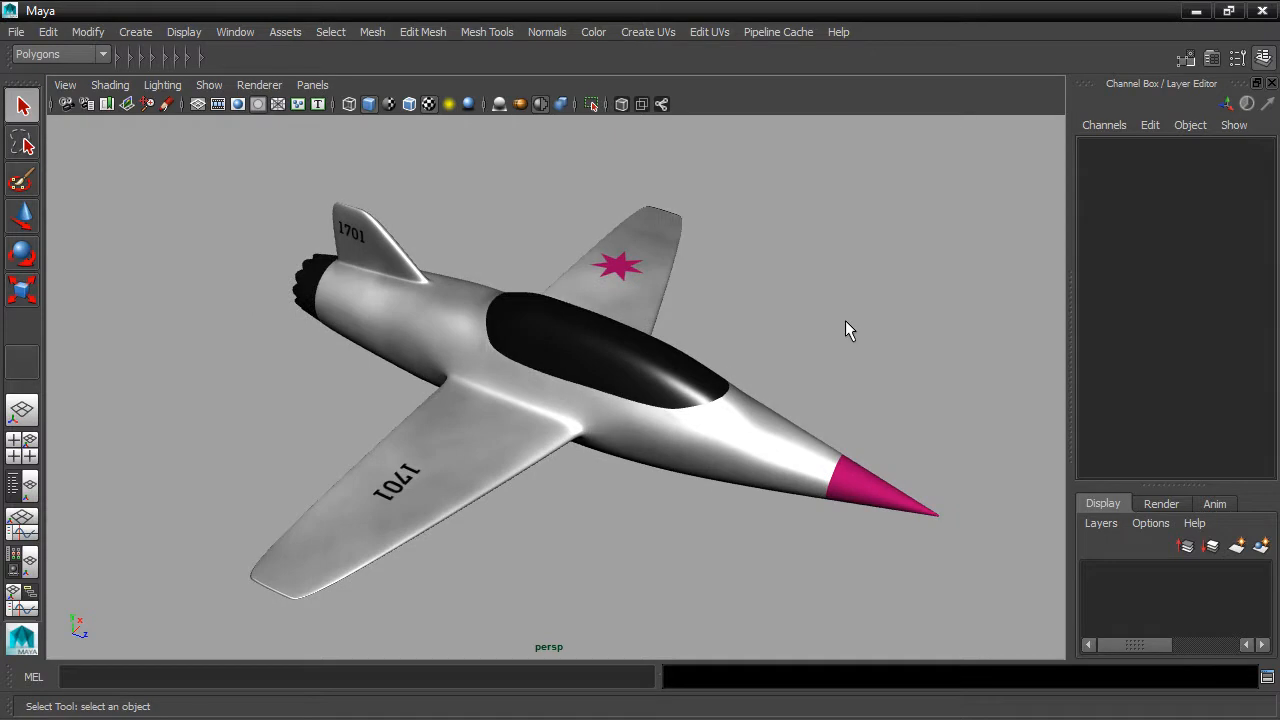
{"action": "left_click_drag", "start_coordinate": [900, 323], "coordinate": [845, 290]}
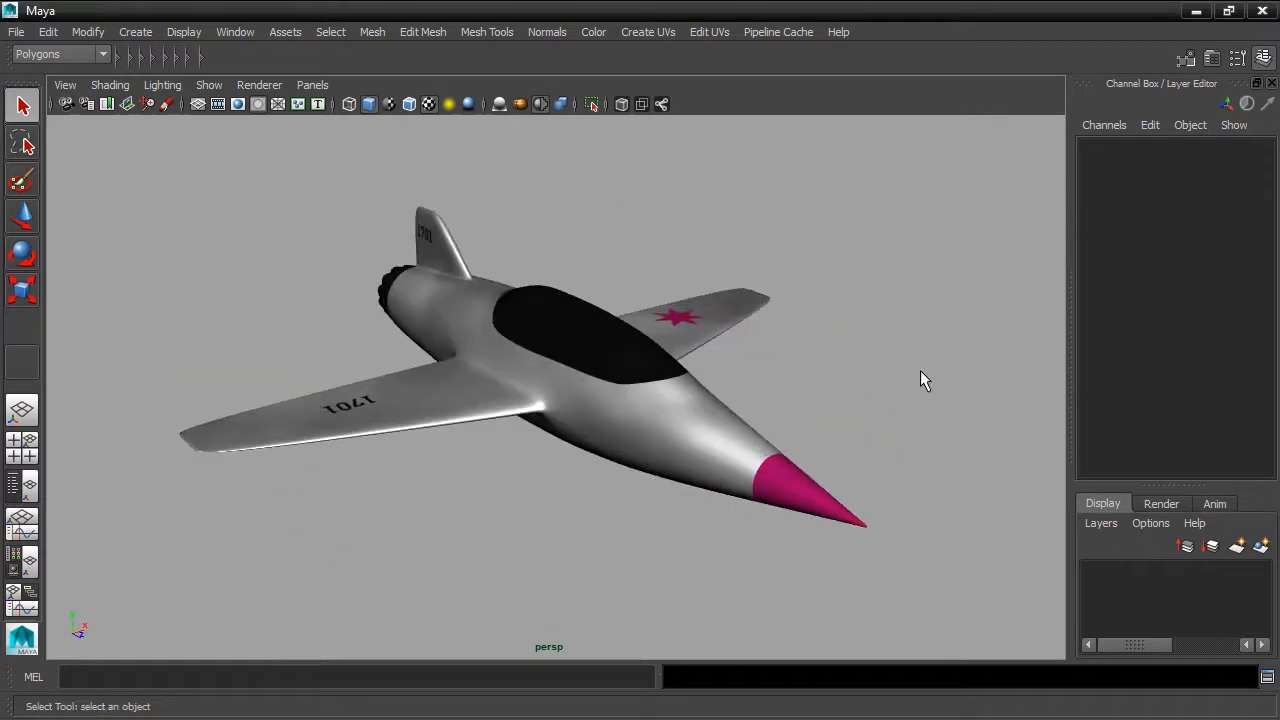